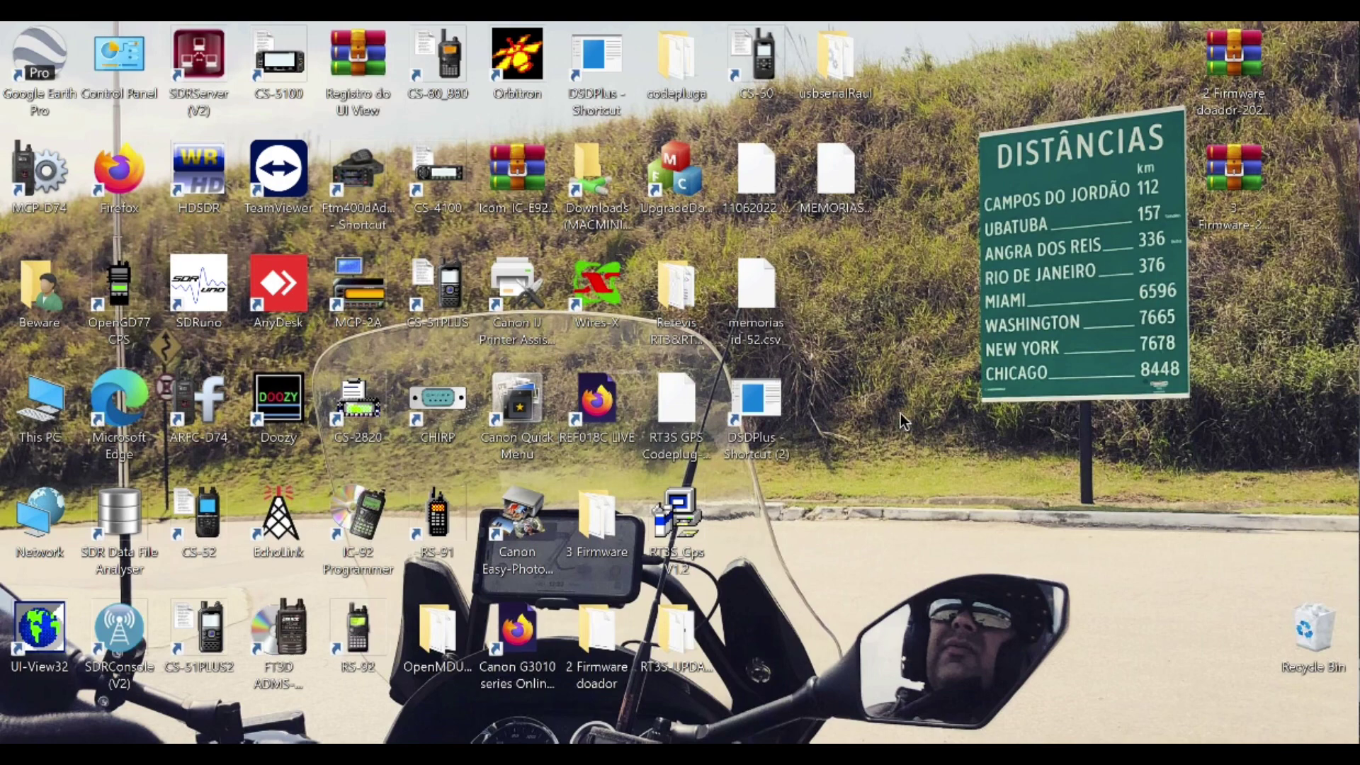
Step: Create a new folder named "ICOM CONFIG" on the desktop
right_click(1048, 485)
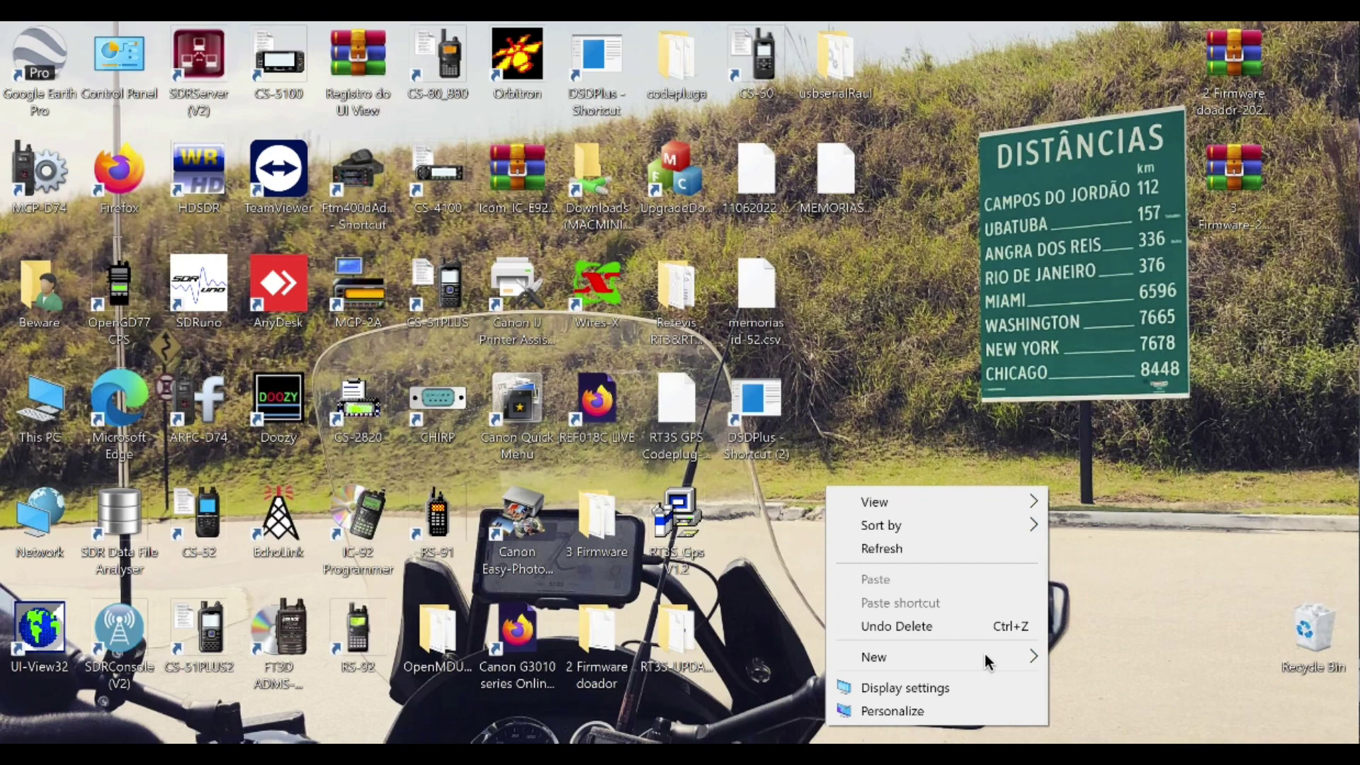
mouse_move(986, 656)
left_click(1099, 508)
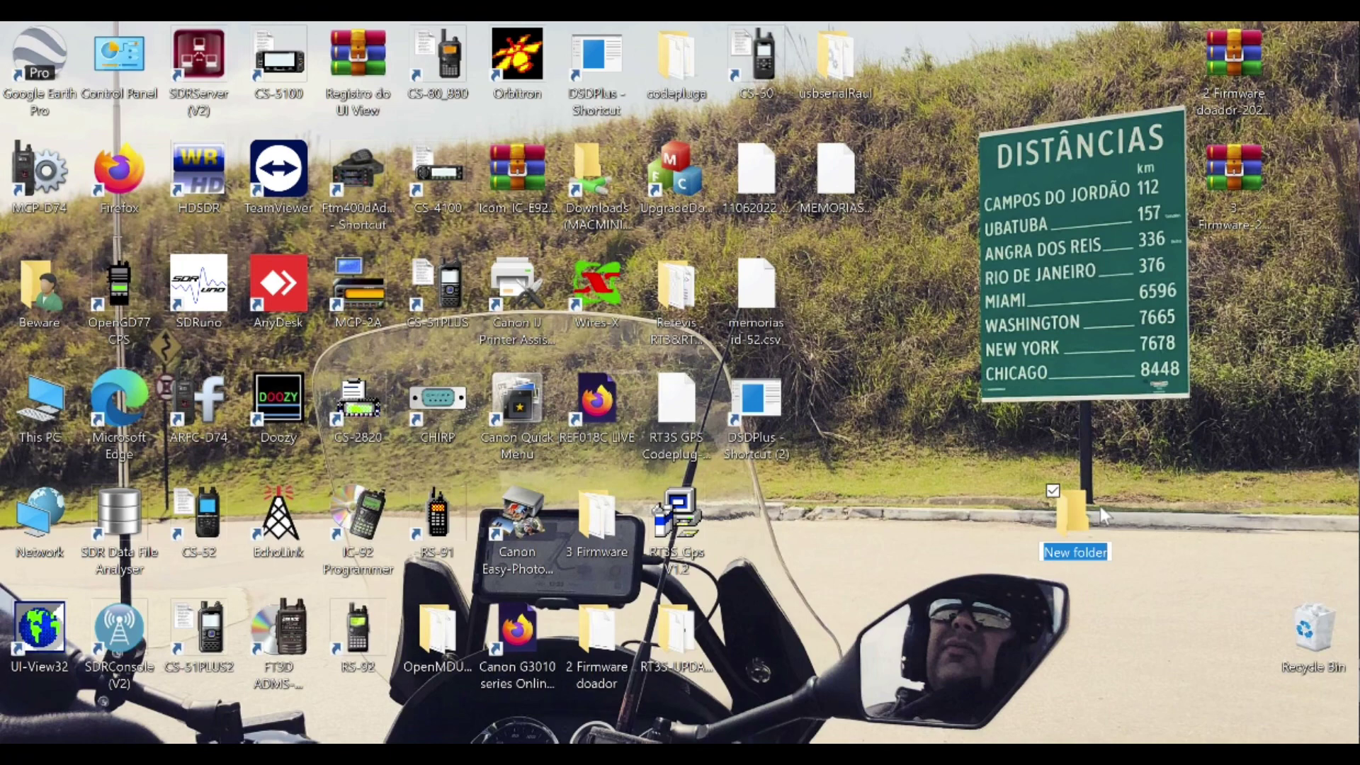
type("ICOM")
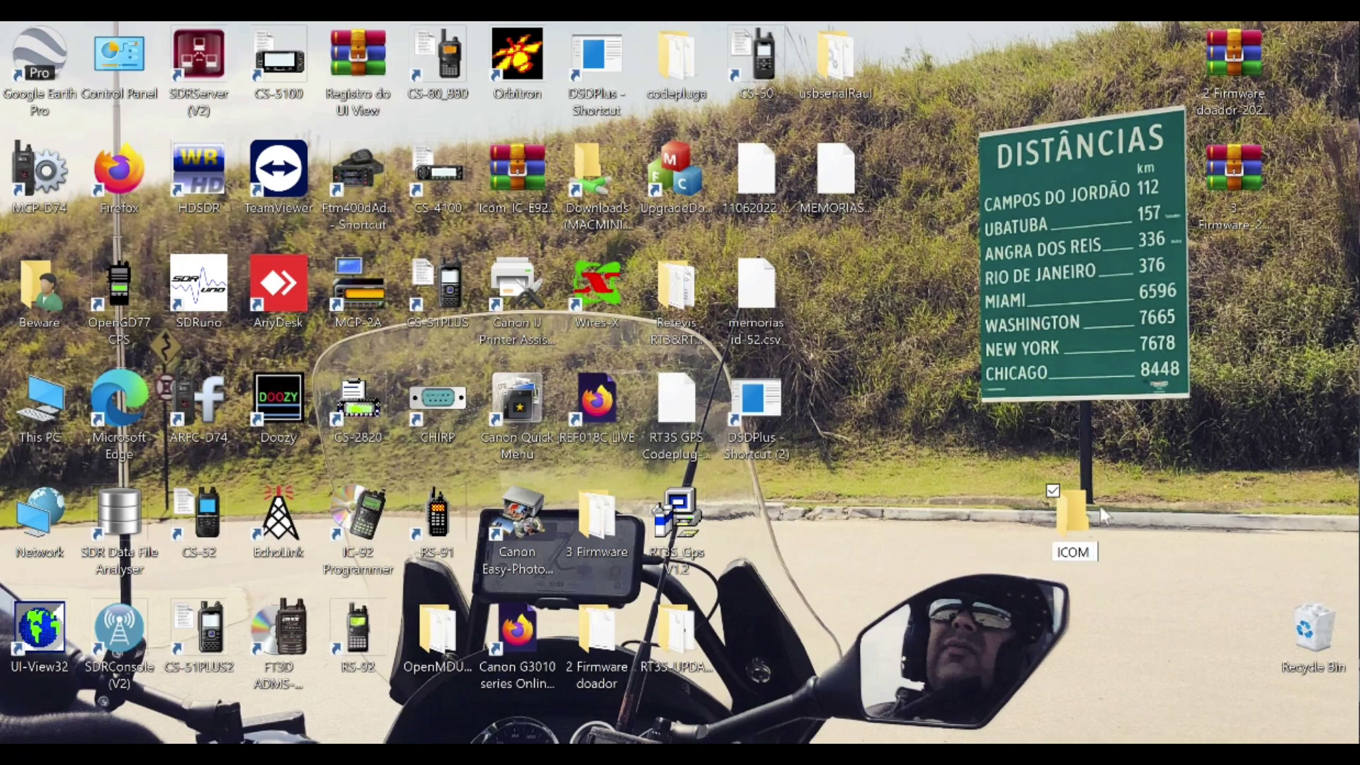
type(" CONFIG")
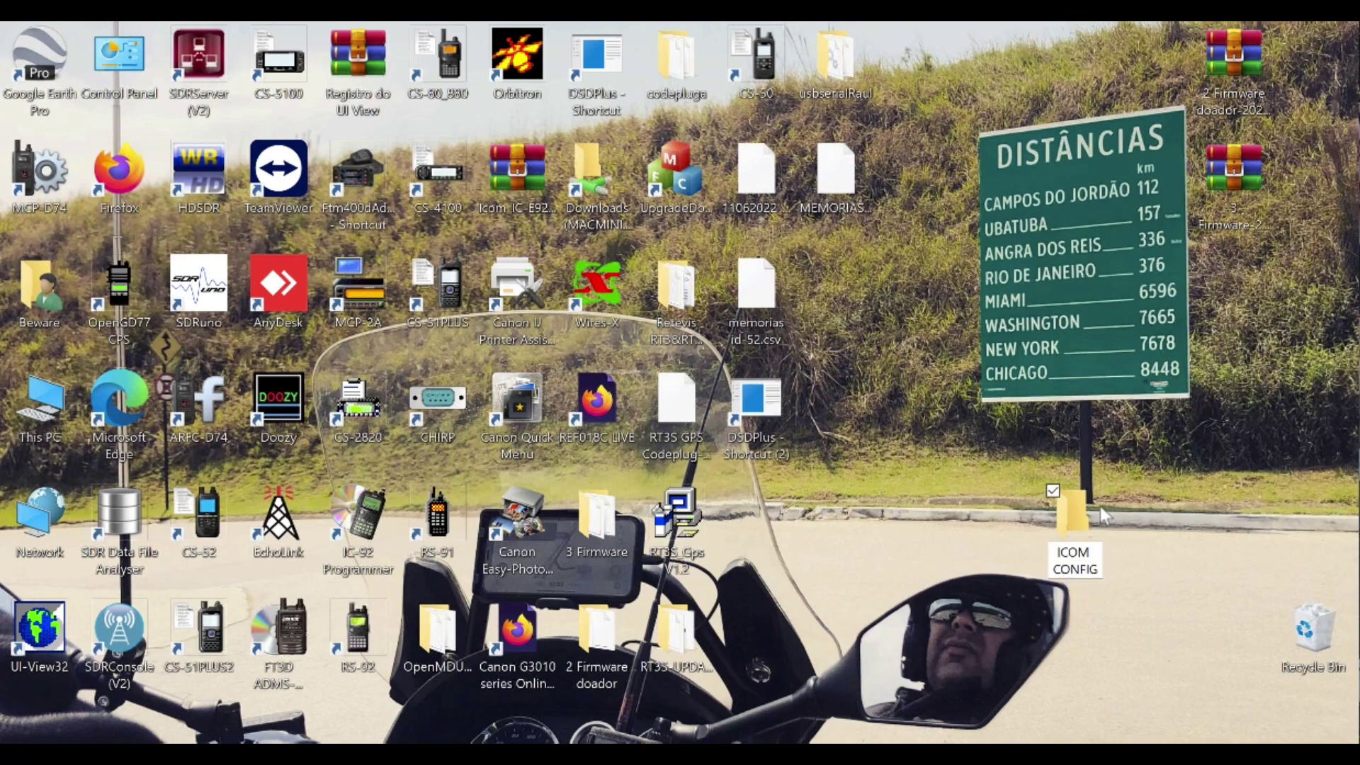
key("Return")
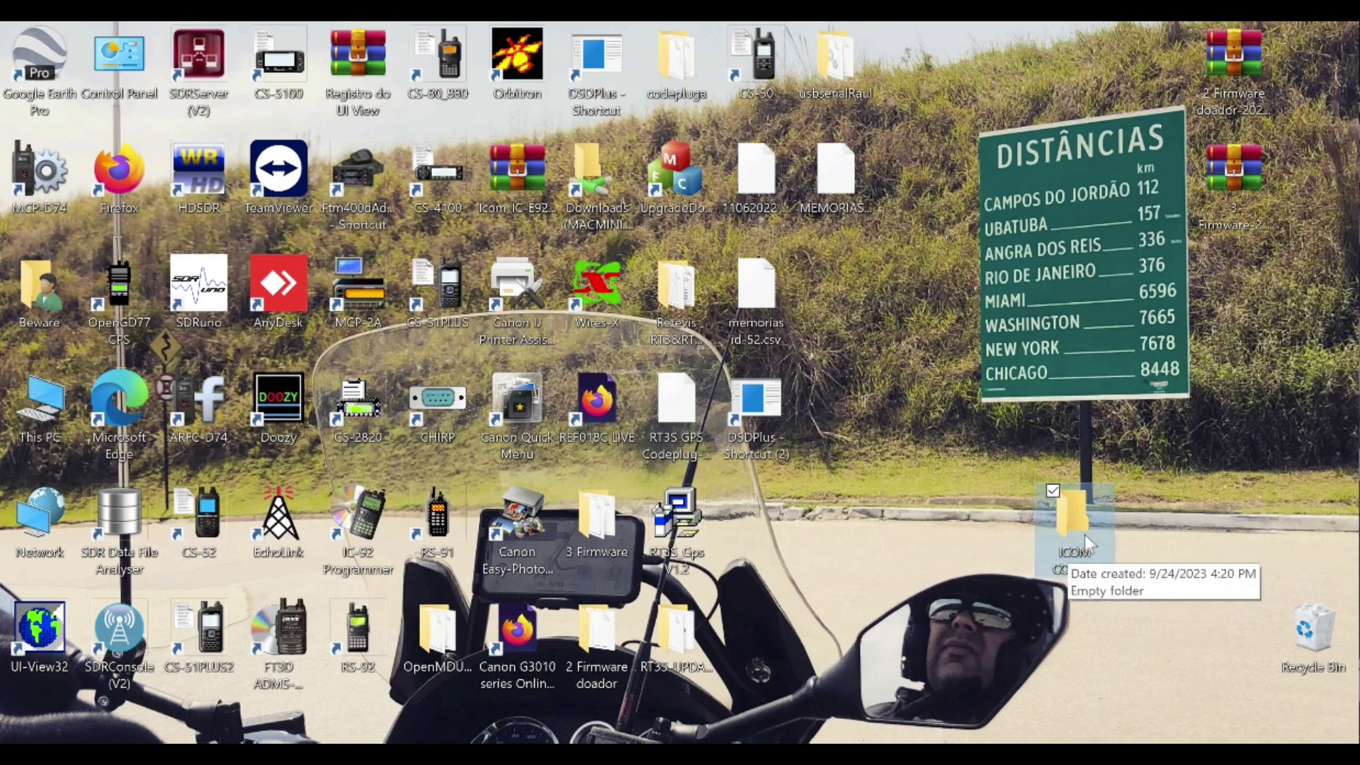
left_click(1145, 513)
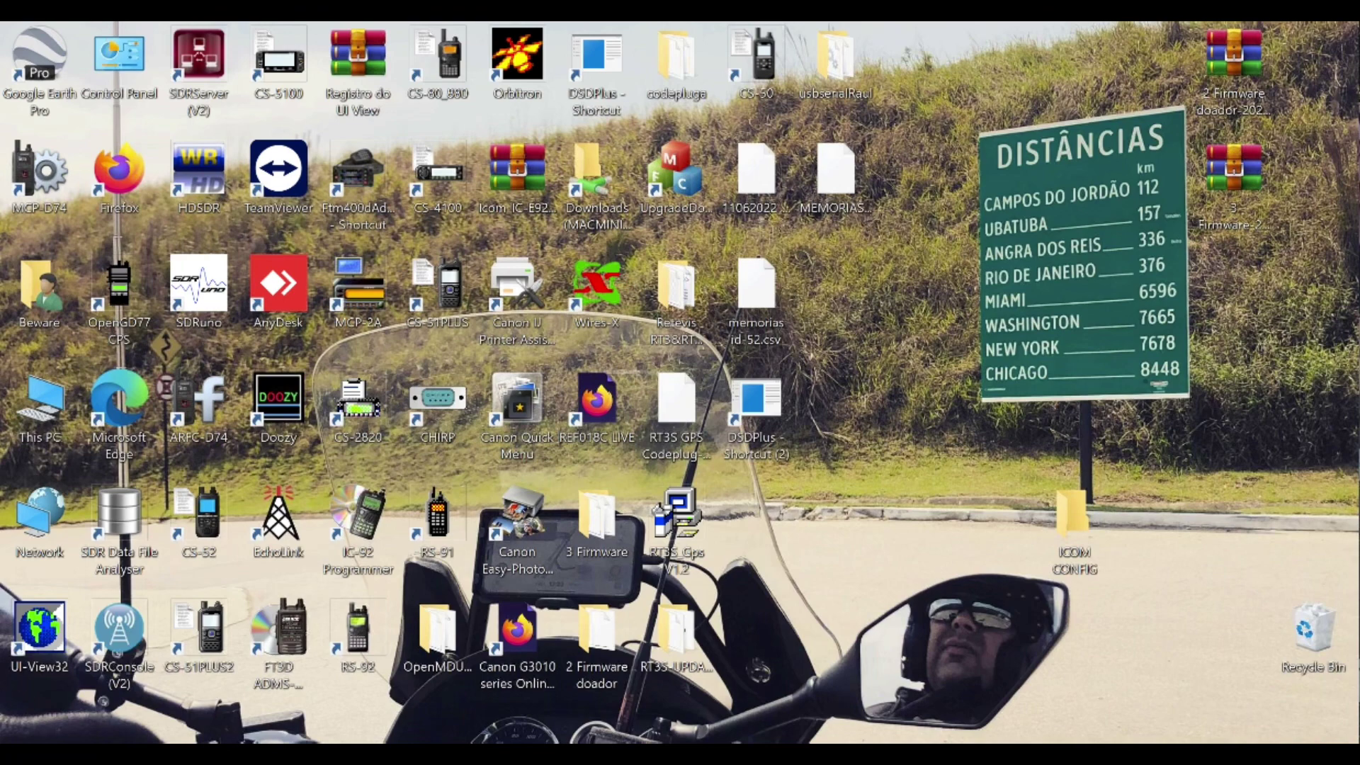
Step: Browse the SDXC (F:) card to the ID-51 Setting folder to check its configuration file, and close the file browser
key("super+e")
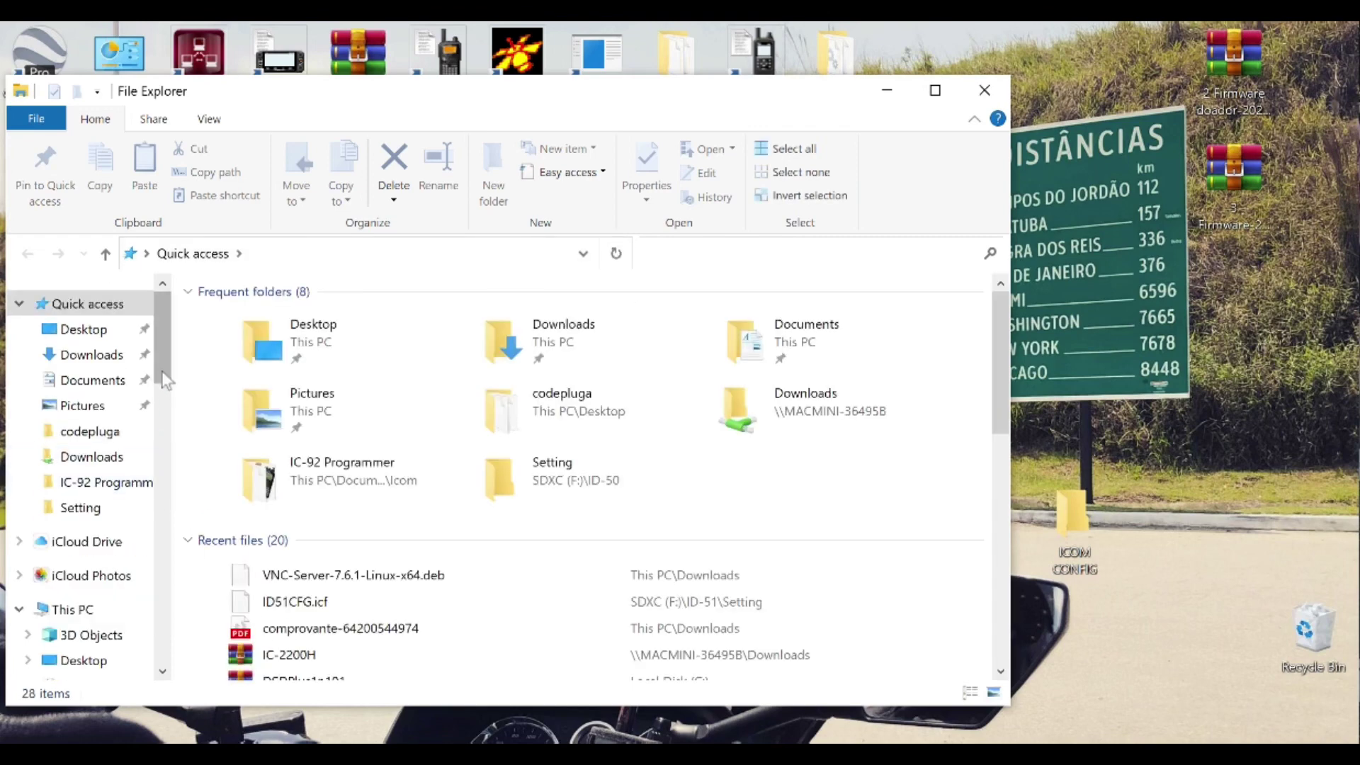
left_click_drag(162, 371, 164, 442)
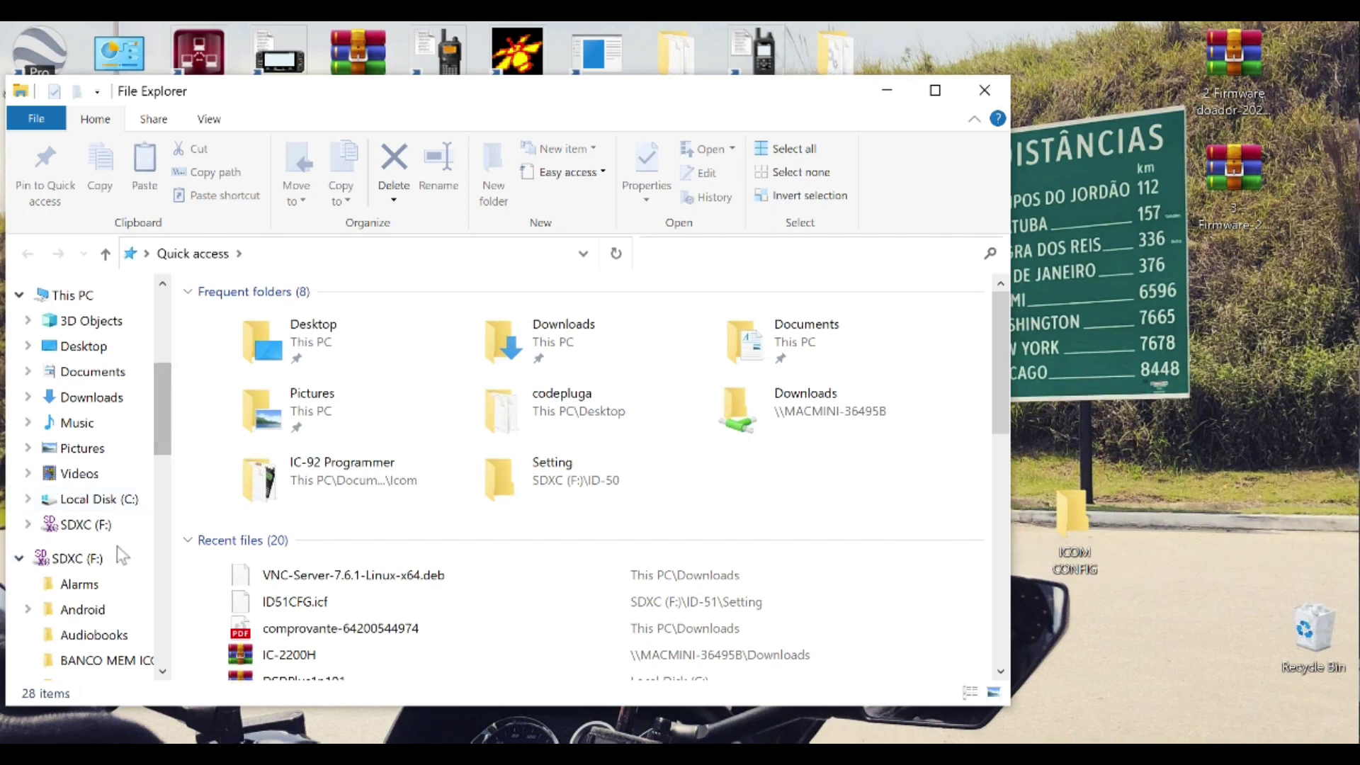
left_click(102, 563)
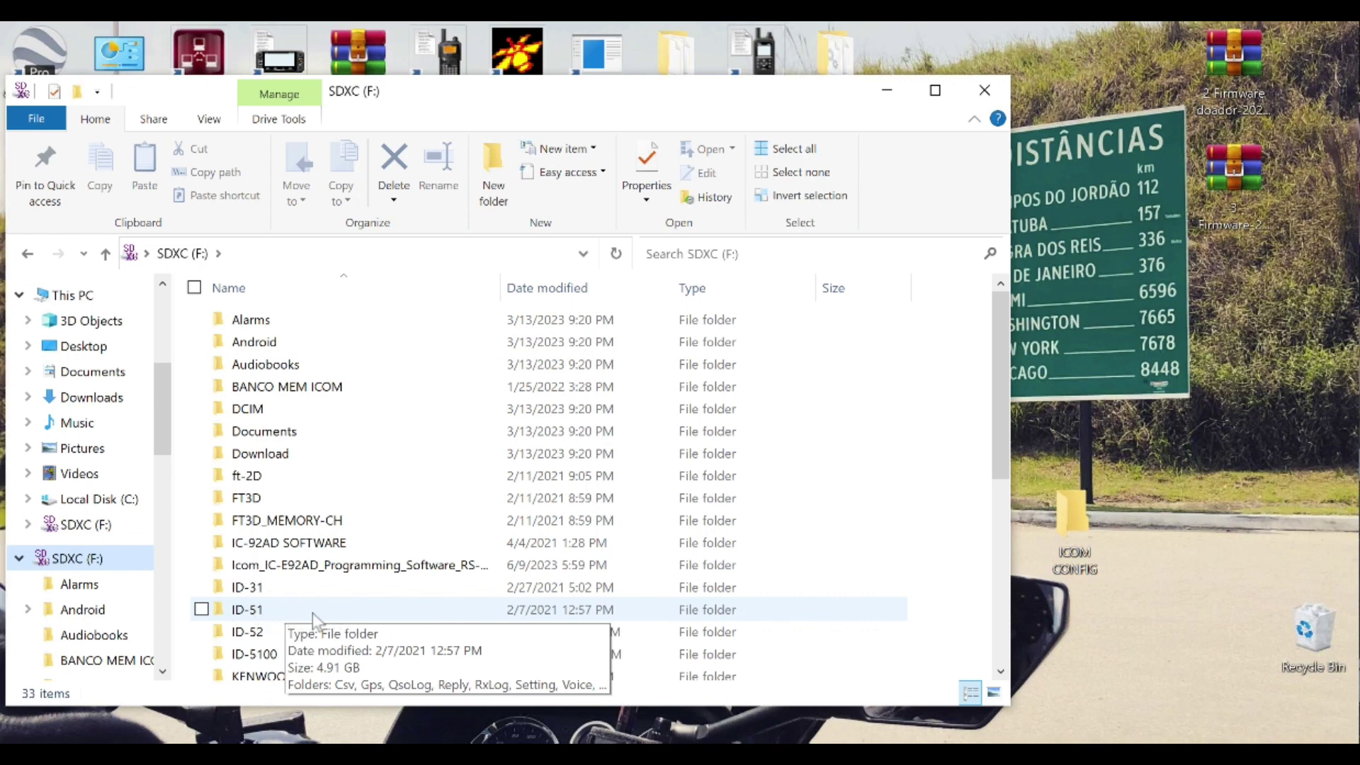
double_click(273, 614)
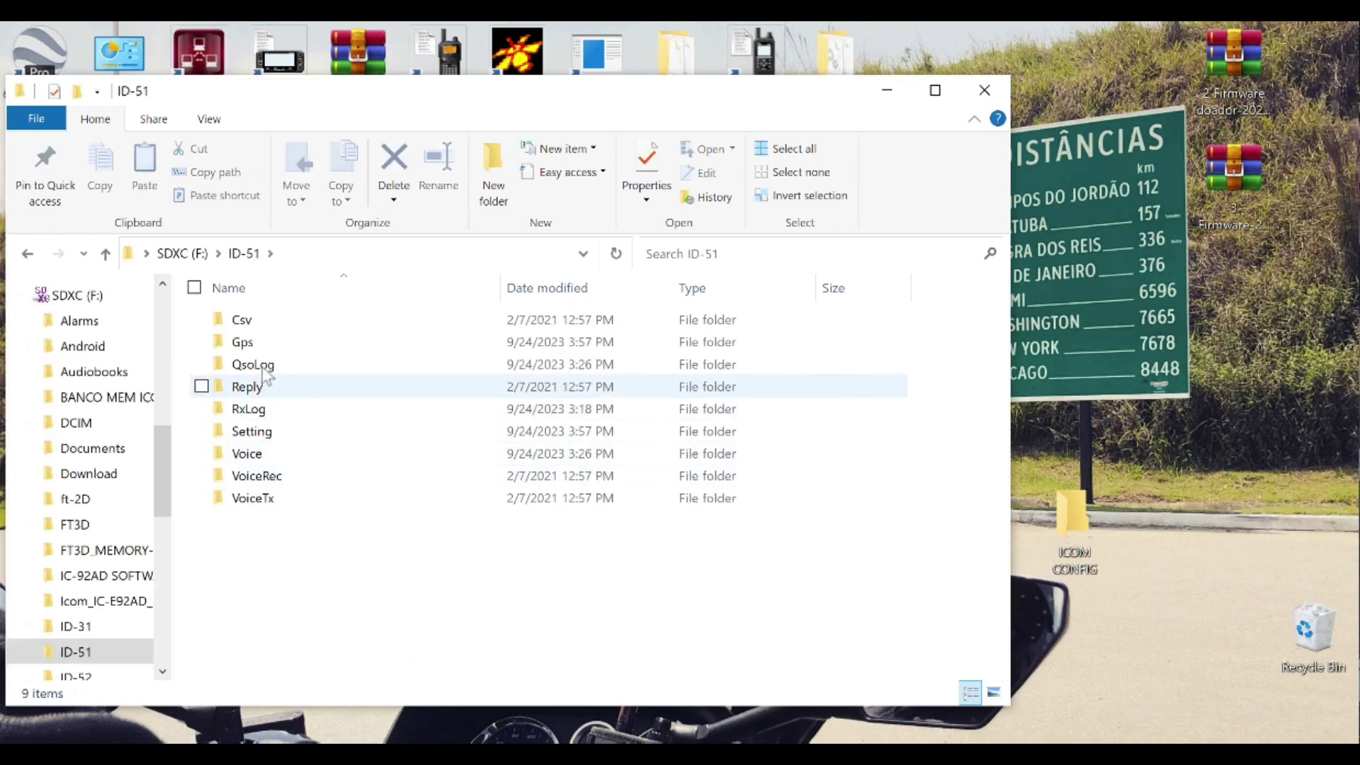
double_click(267, 438)
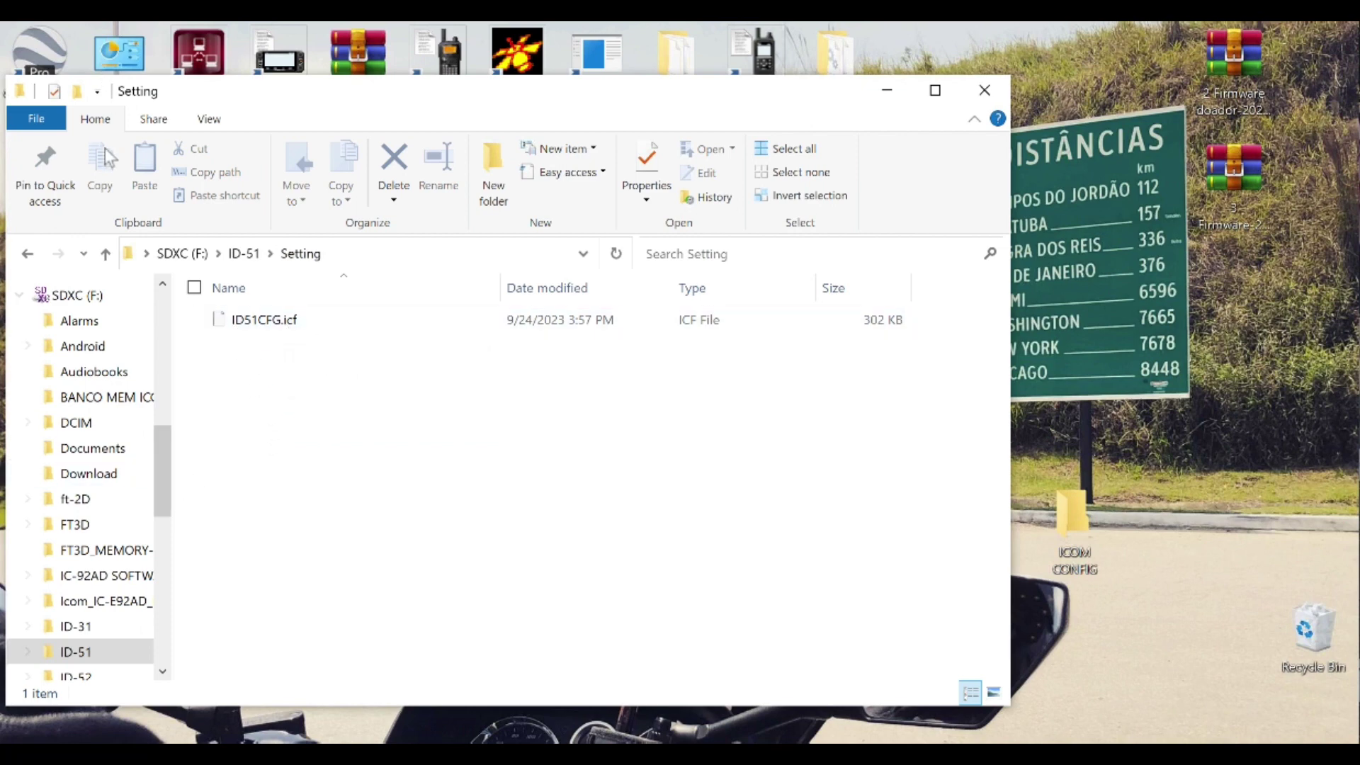
left_click(989, 105)
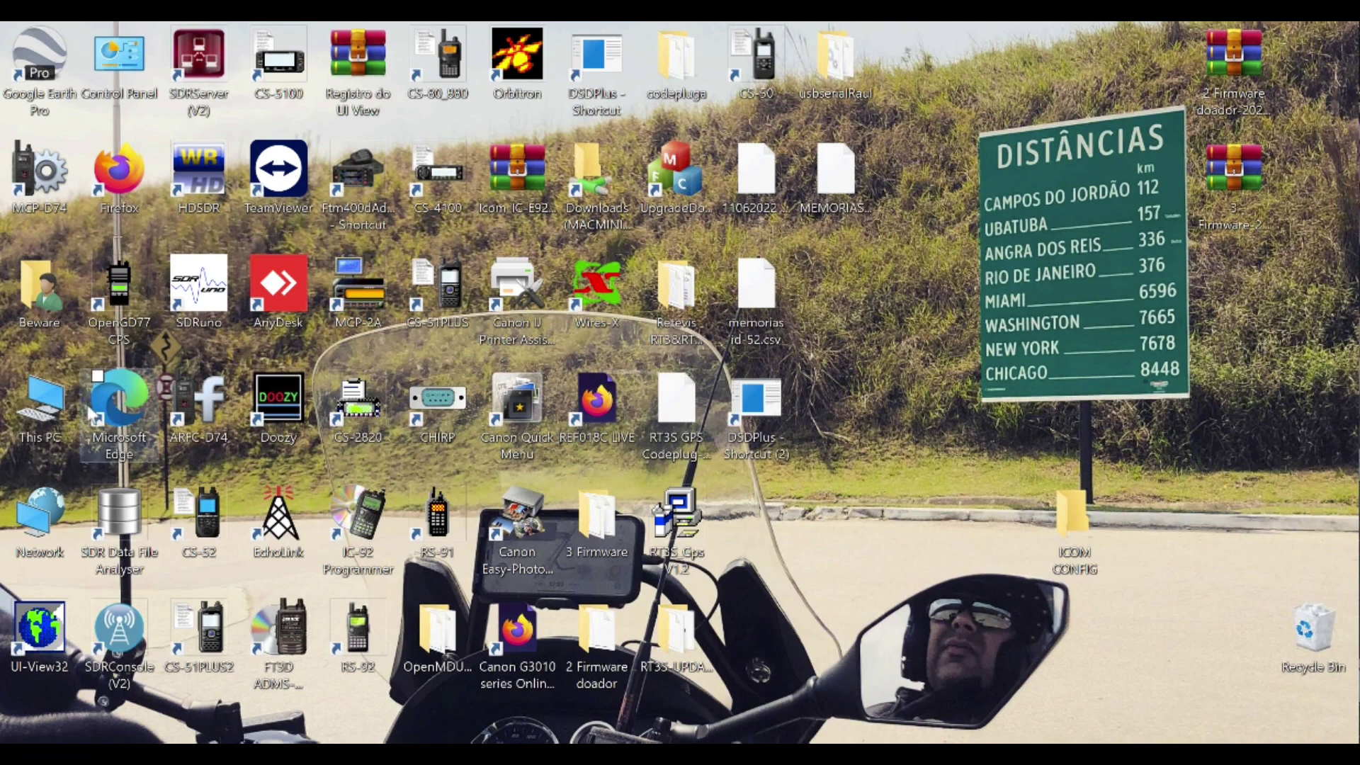
Step: Launch the CS-51PLUS2 cloning software, maximize it and expand the Memory CH tree down to the channel ranges under All
left_click(203, 638)
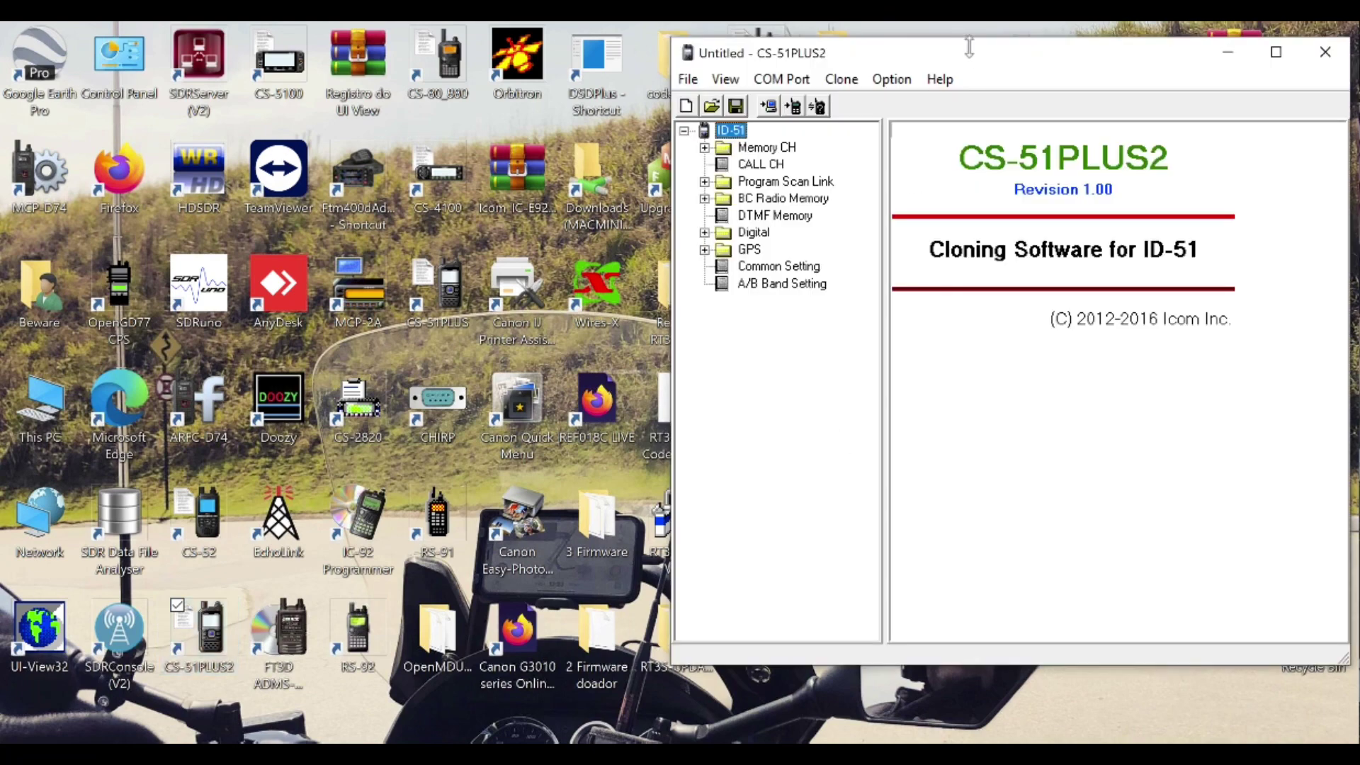
left_click(1281, 61)
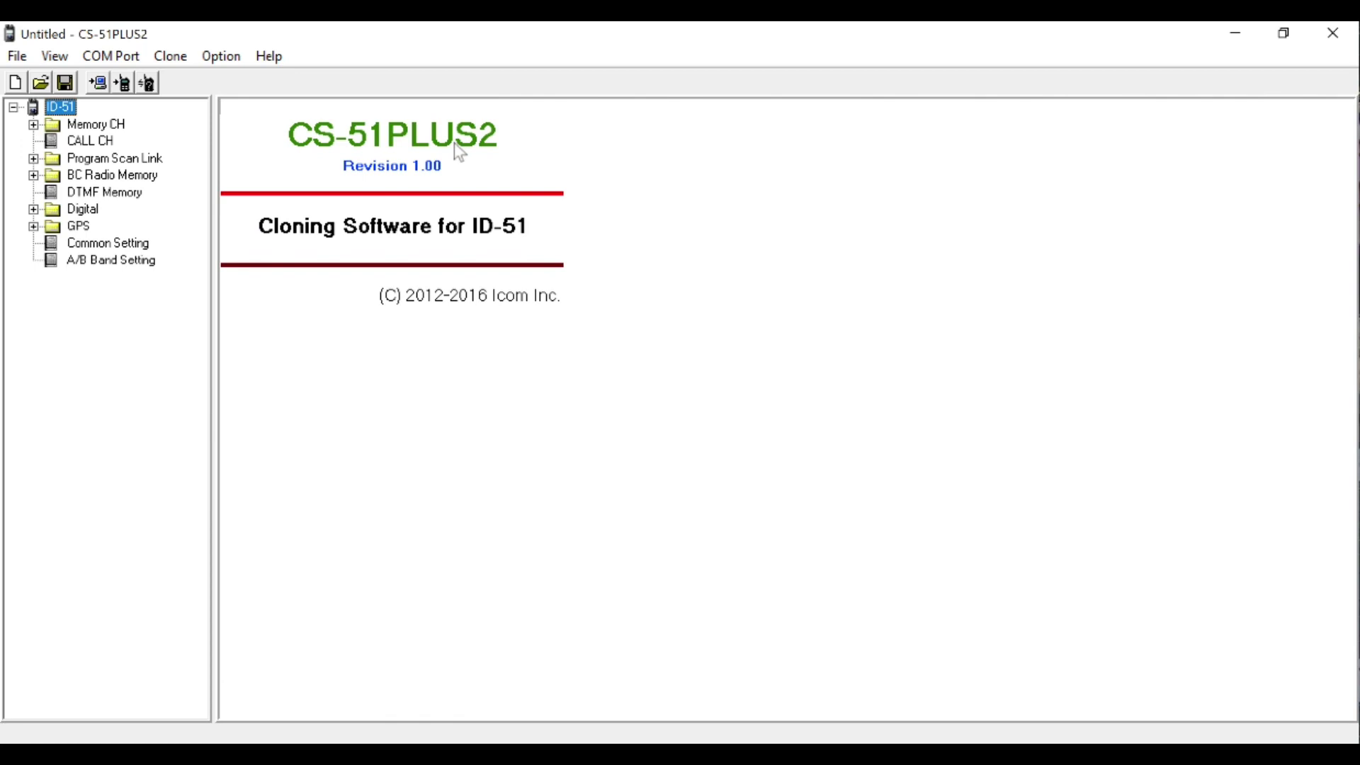
left_click(33, 126)
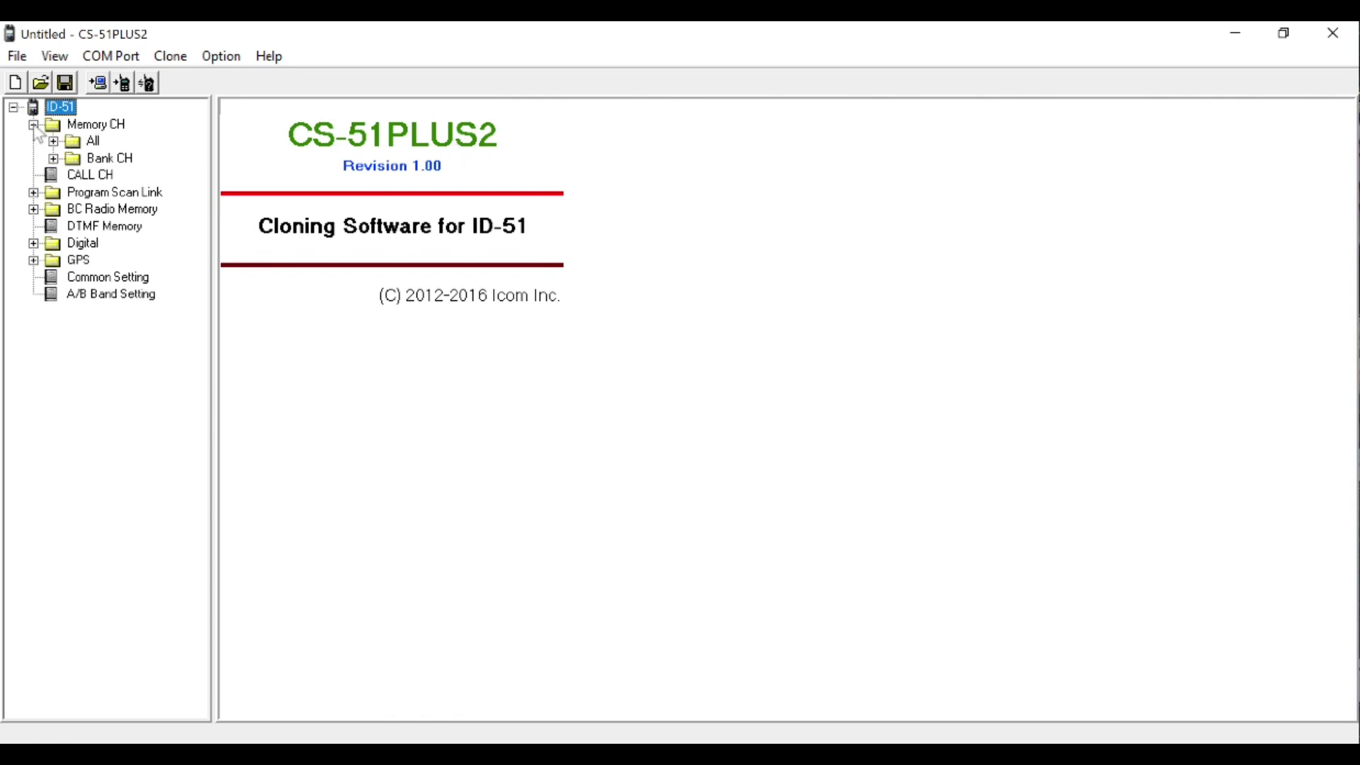
left_click(53, 142)
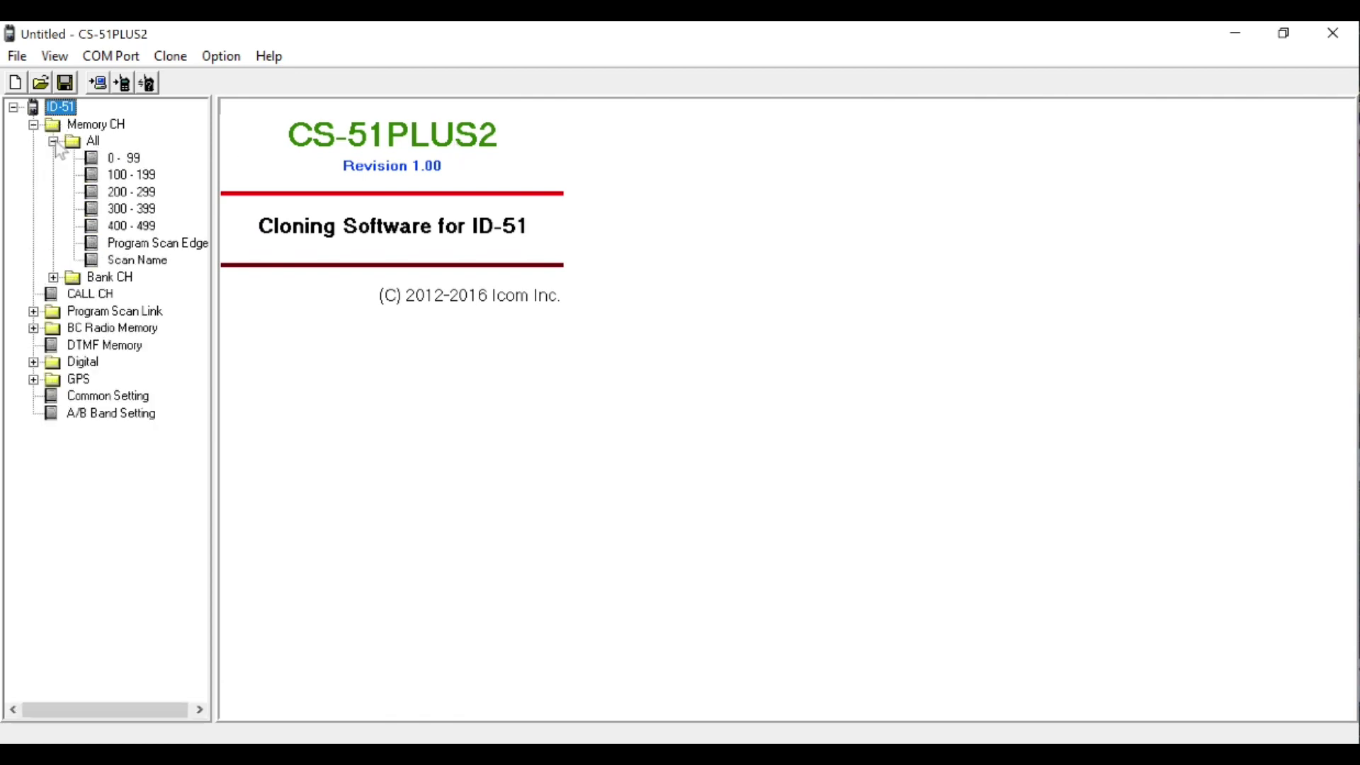
Step: Check the memory channel ranges of the untitled file, ending on channels 400 - 499
left_click(127, 209)
left_click(138, 176)
left_click(134, 158)
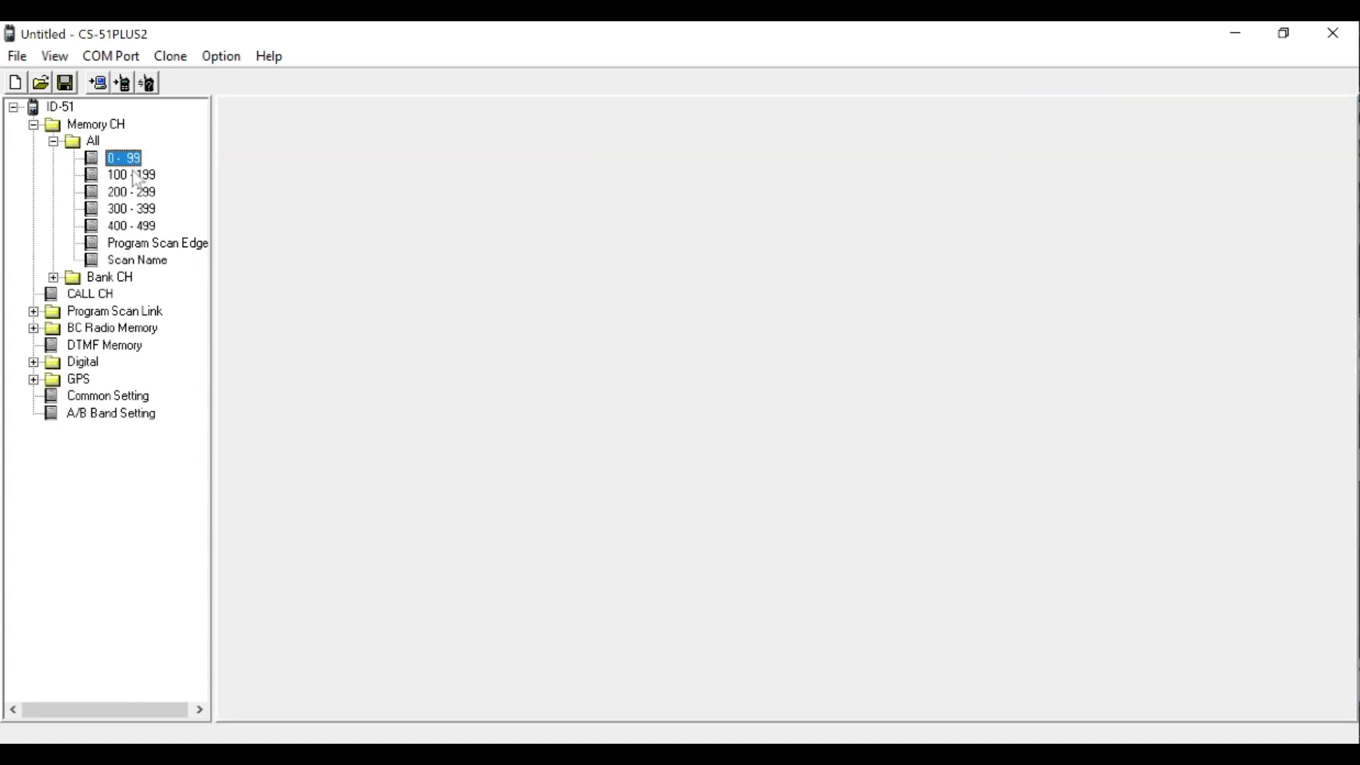
left_click(119, 227)
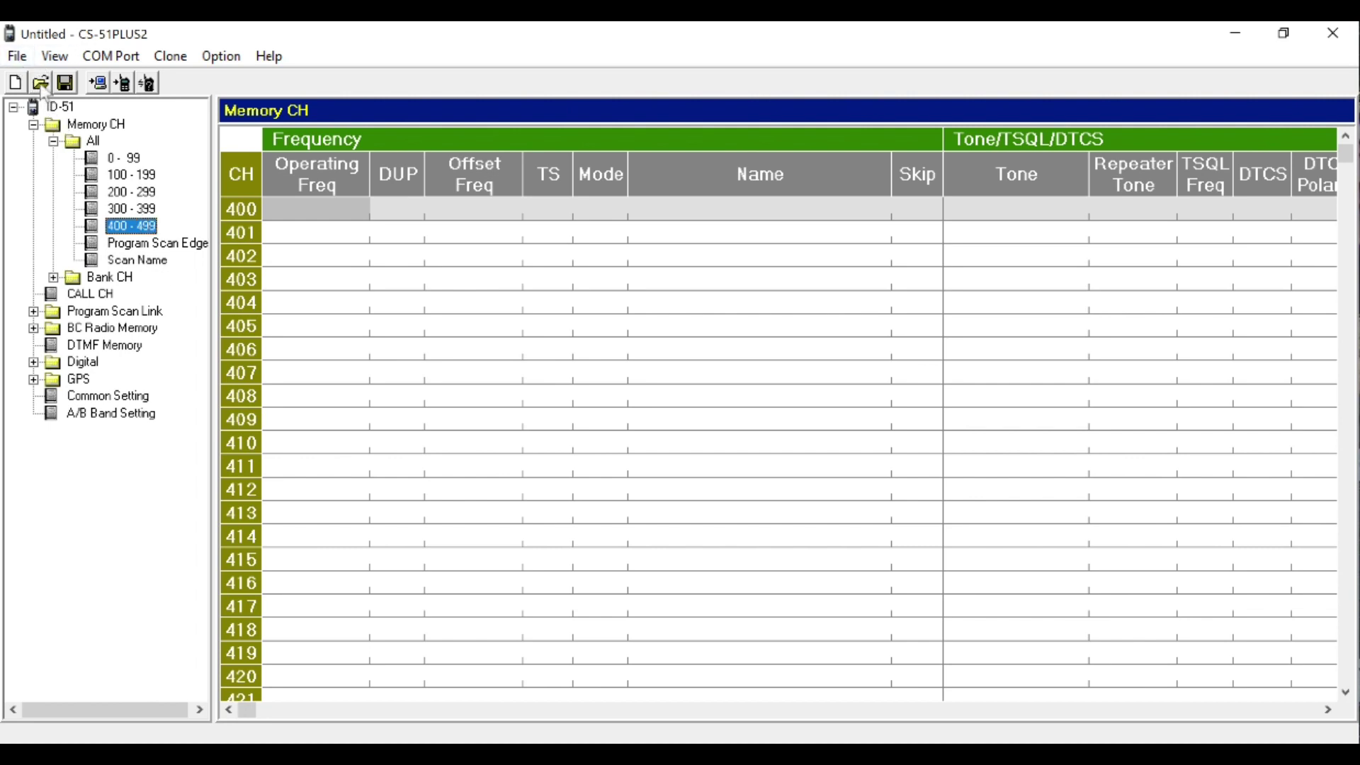
Step: Open the ID51CFG.icf data file from the ID-51 Setting folder on the SDXC (F:) card
left_click(17, 56)
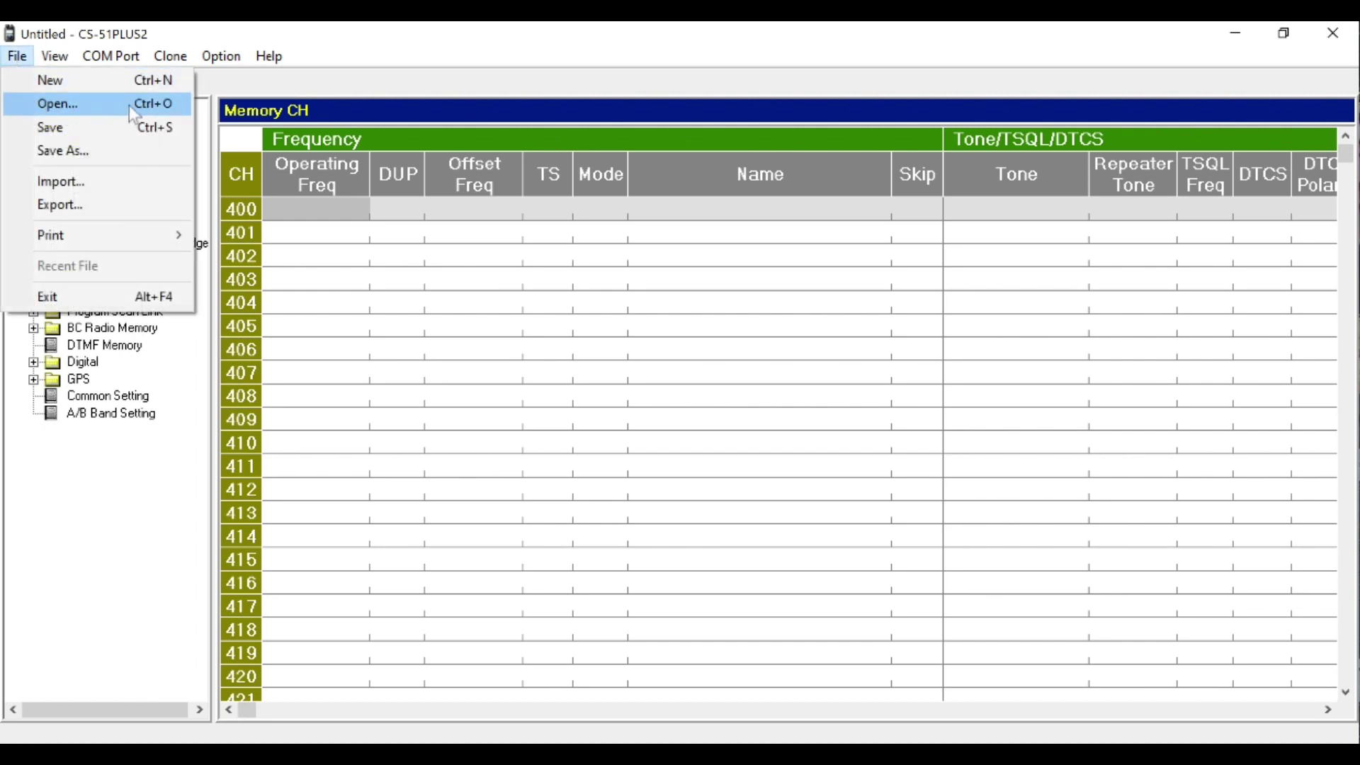
left_click(77, 109)
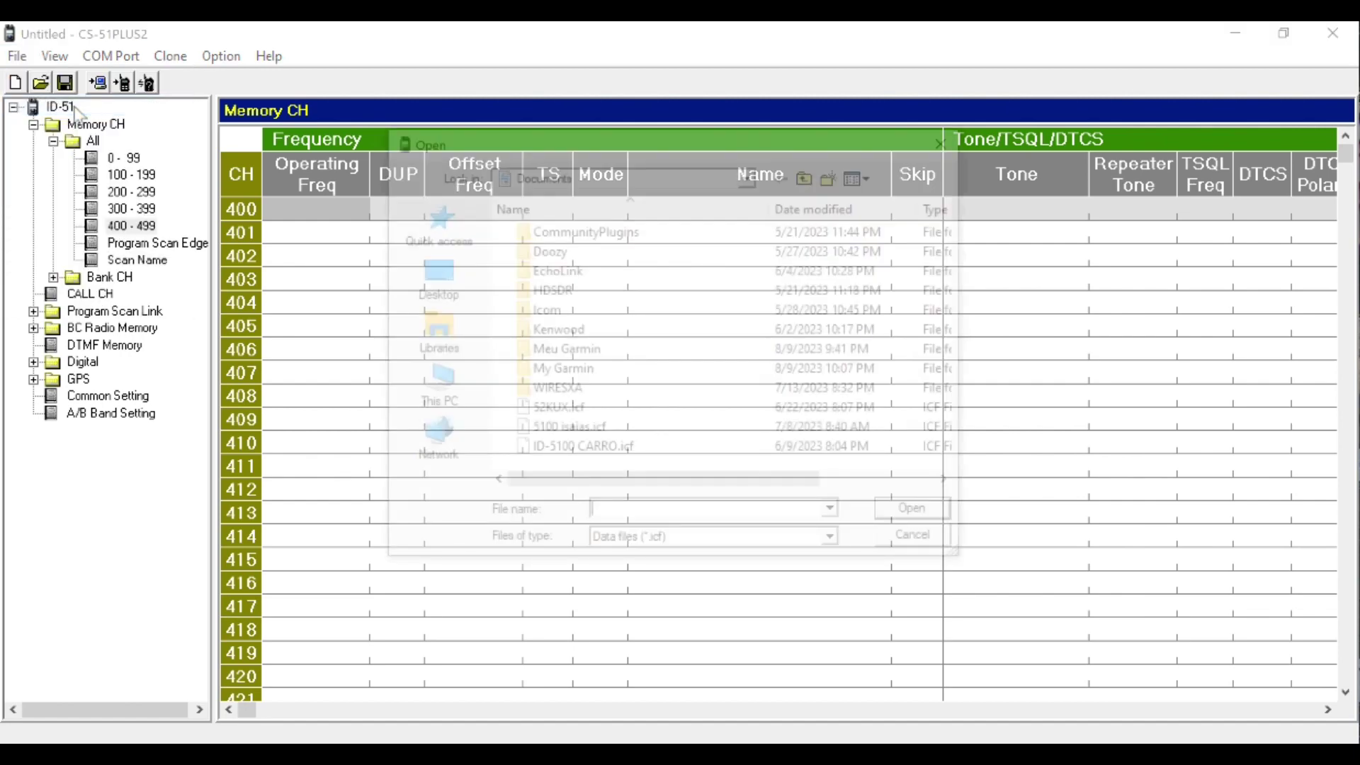
left_click(814, 177)
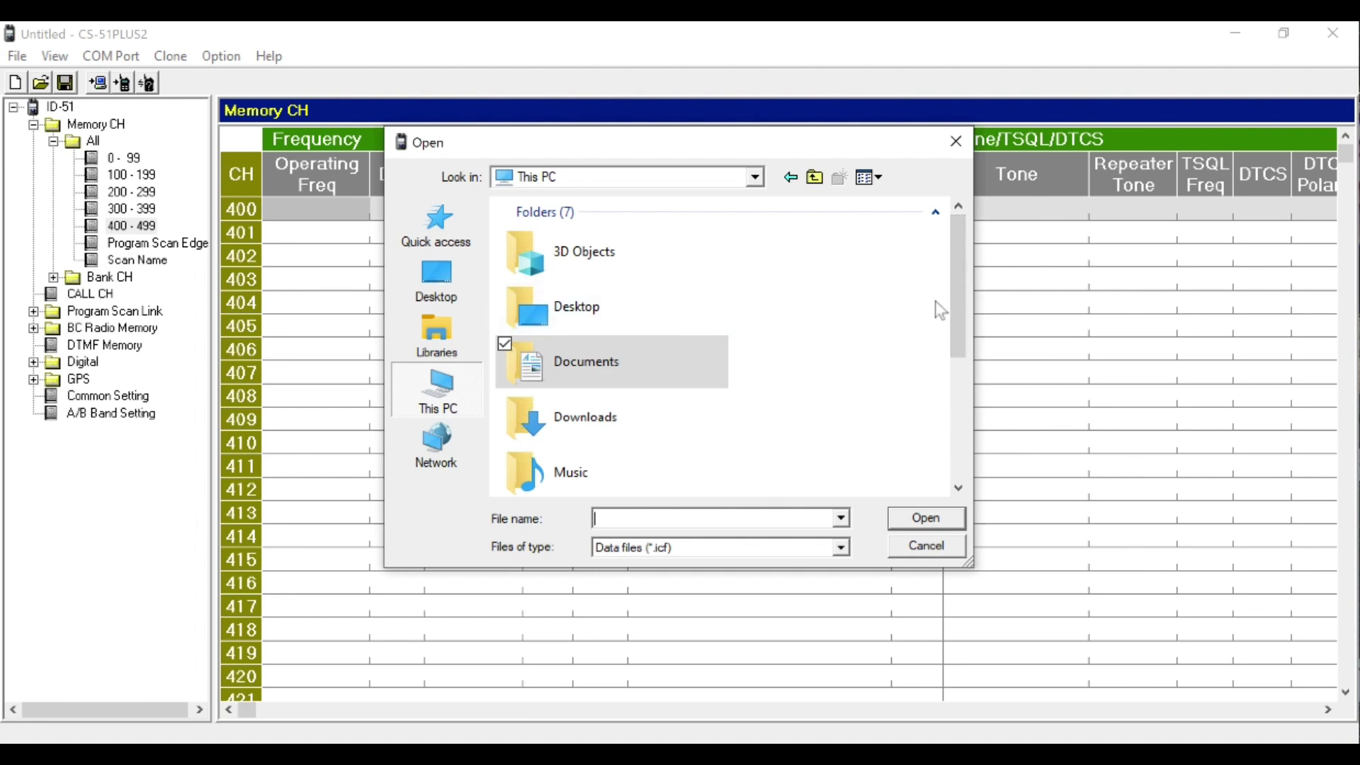
left_click_drag(953, 287, 959, 432)
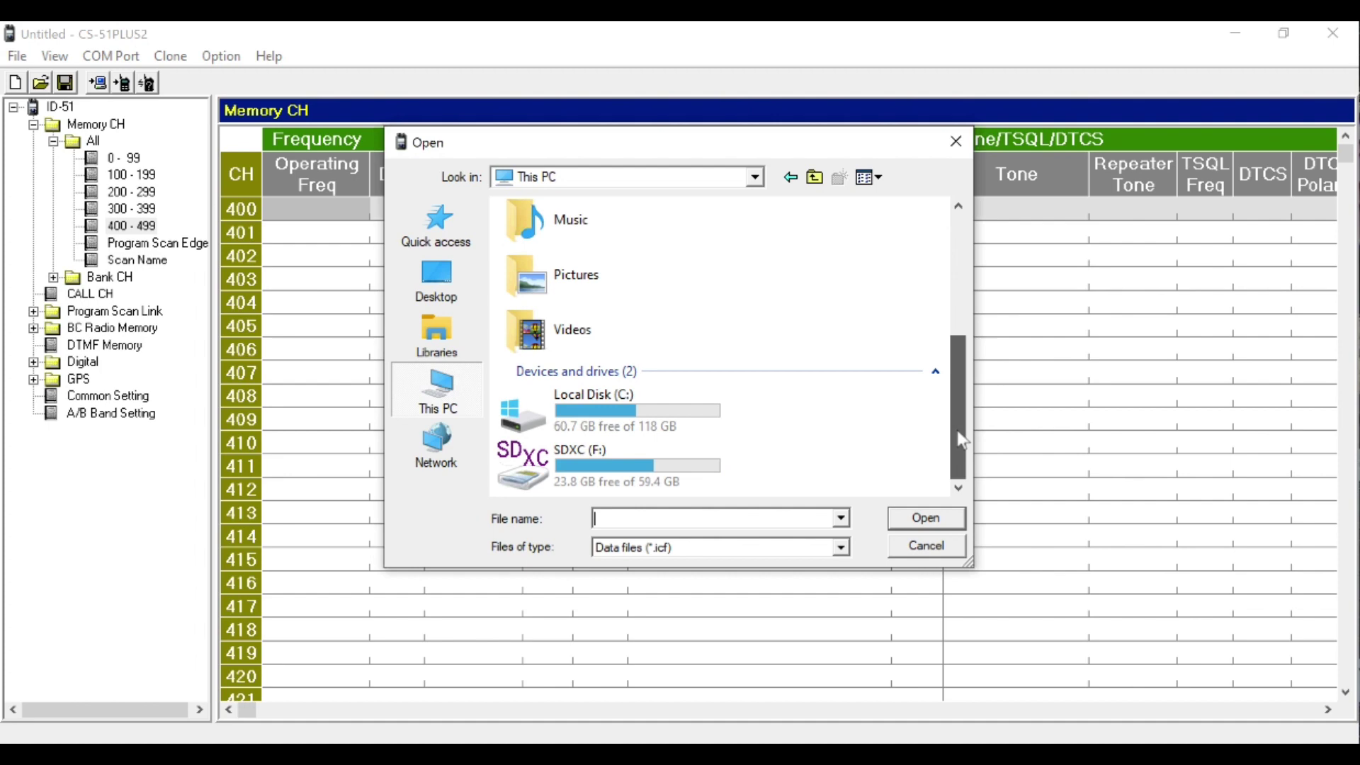
double_click(580, 476)
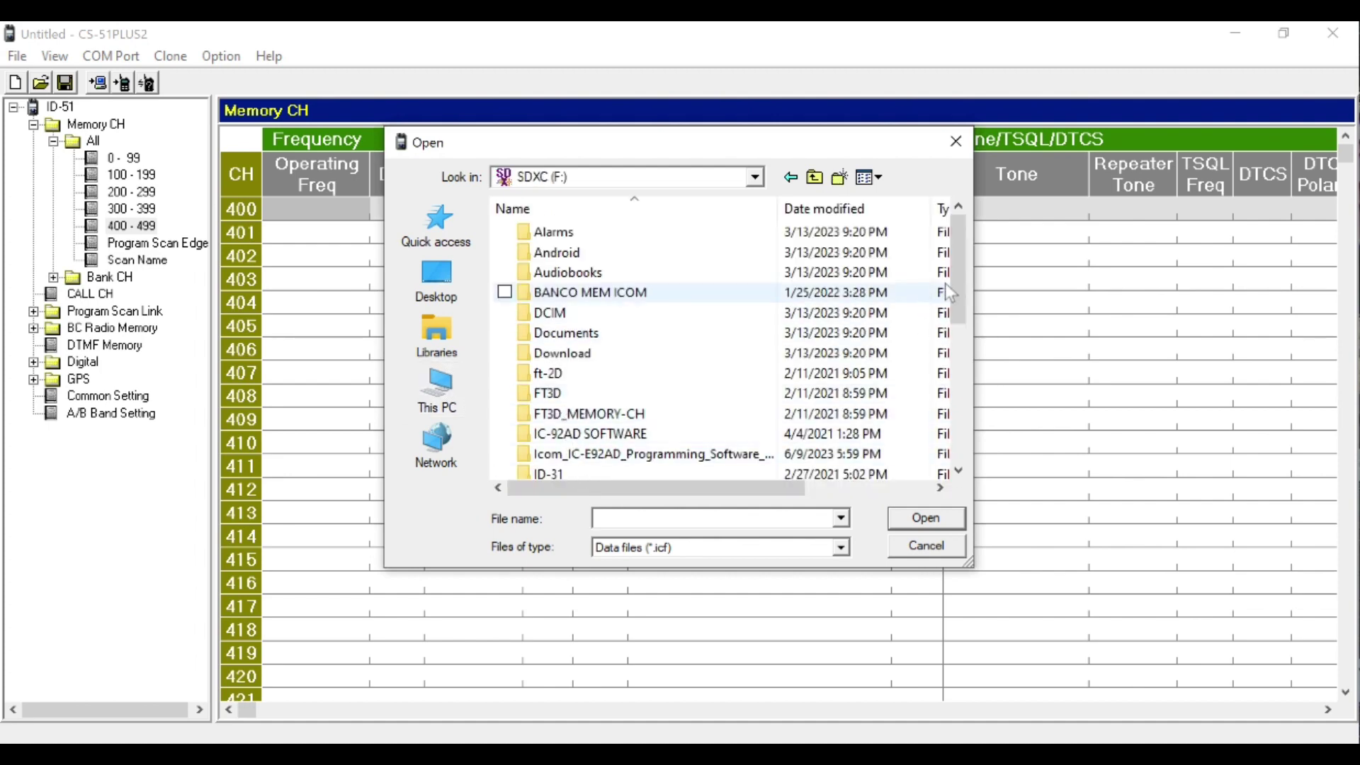
left_click_drag(951, 283, 949, 335)
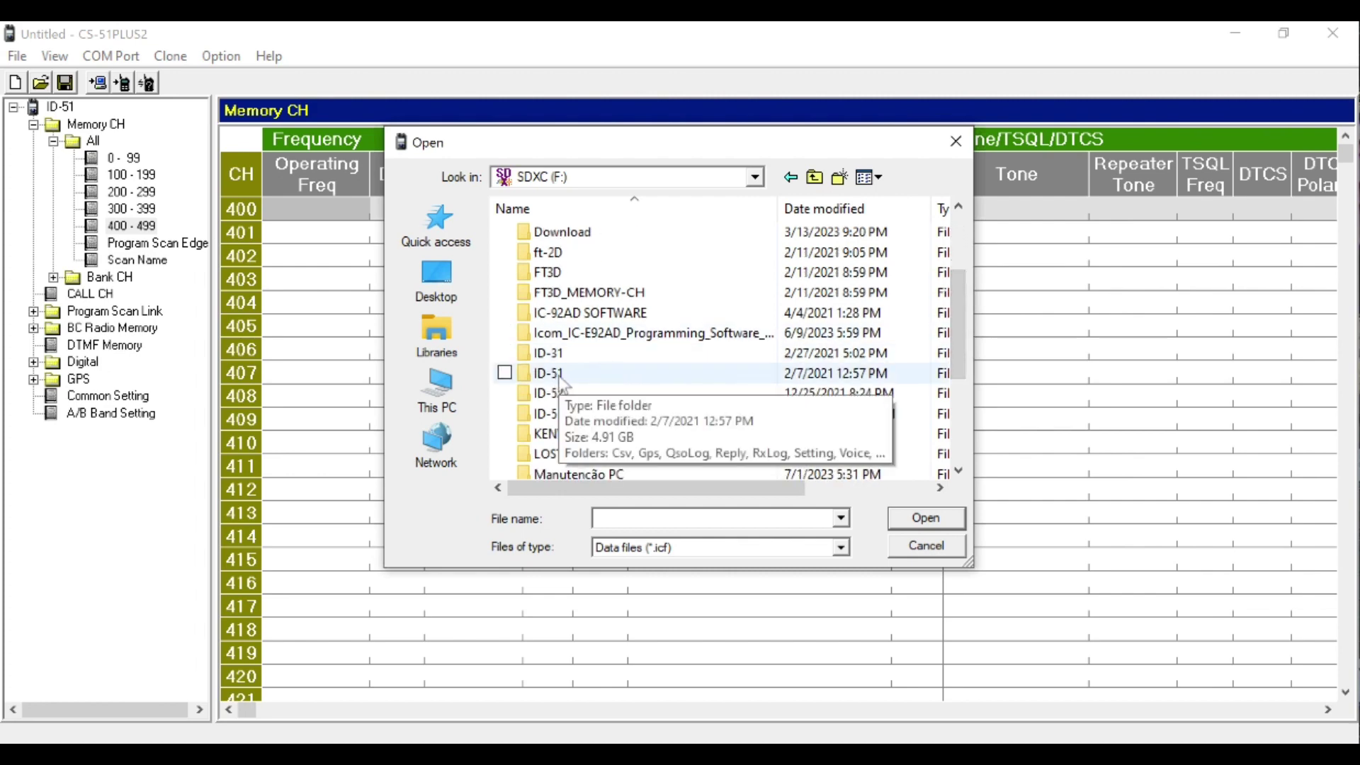
double_click(605, 376)
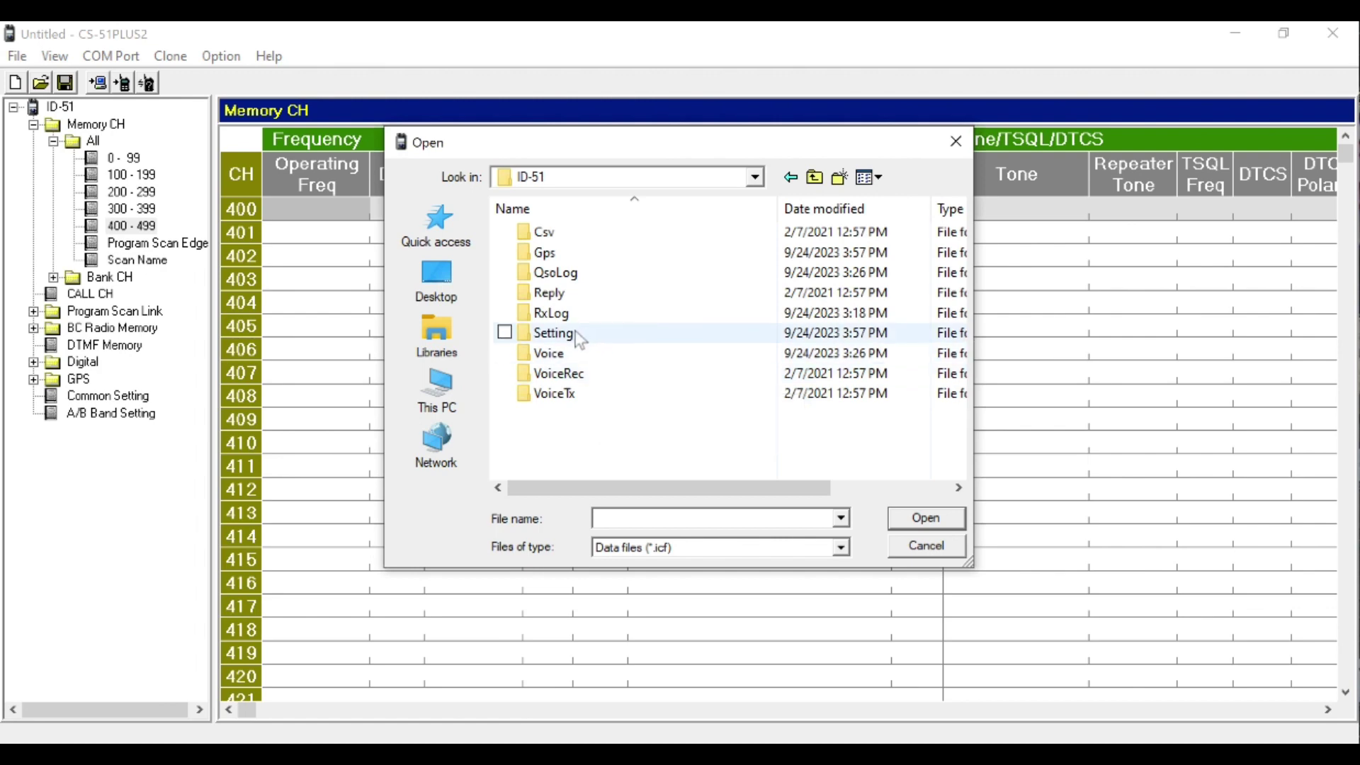
double_click(549, 336)
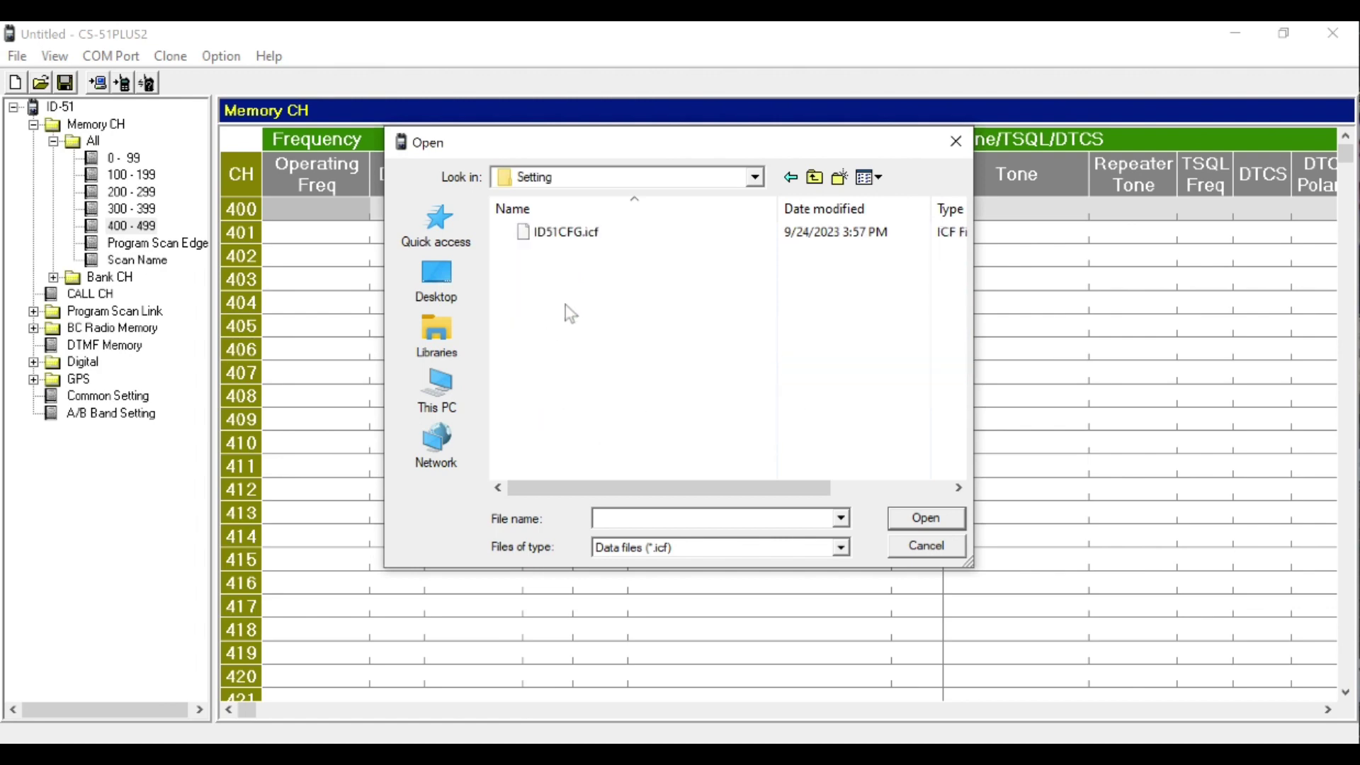
left_click(572, 240)
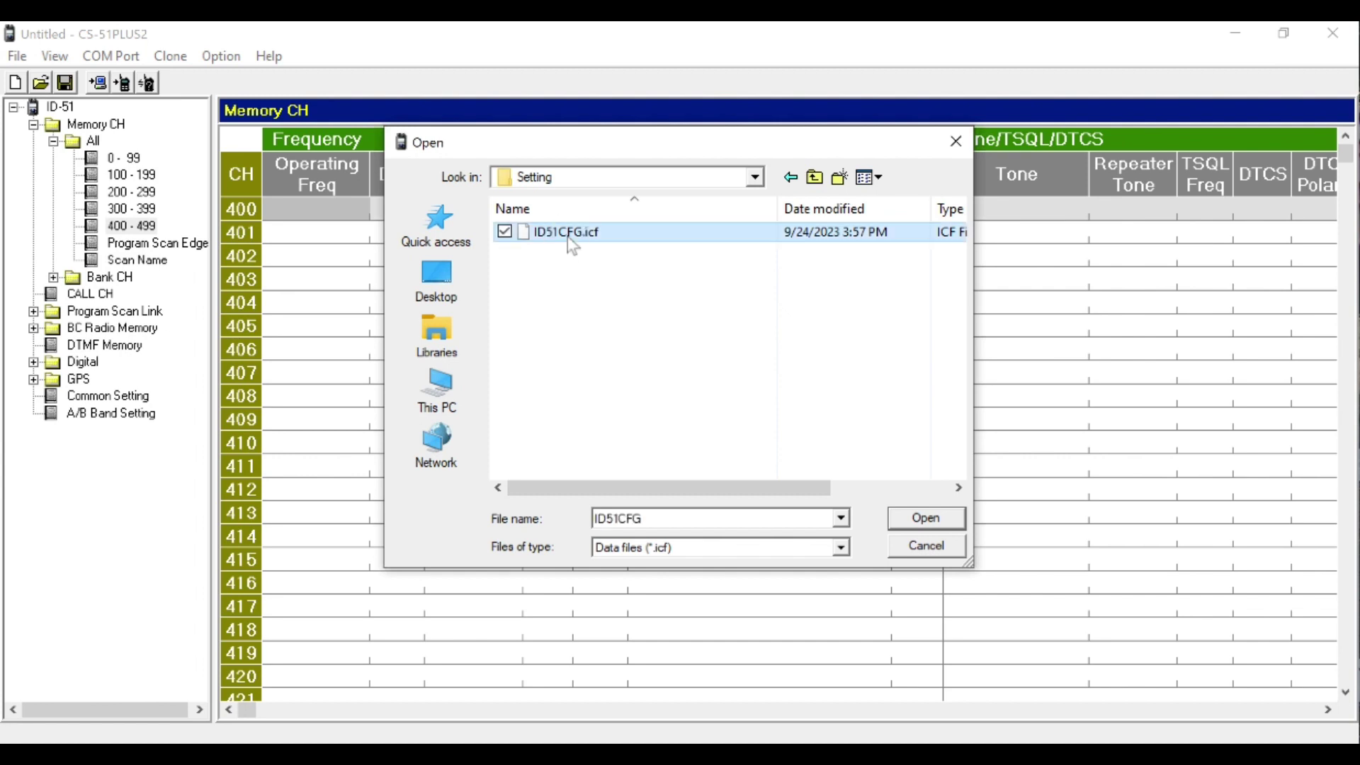
left_click(925, 521)
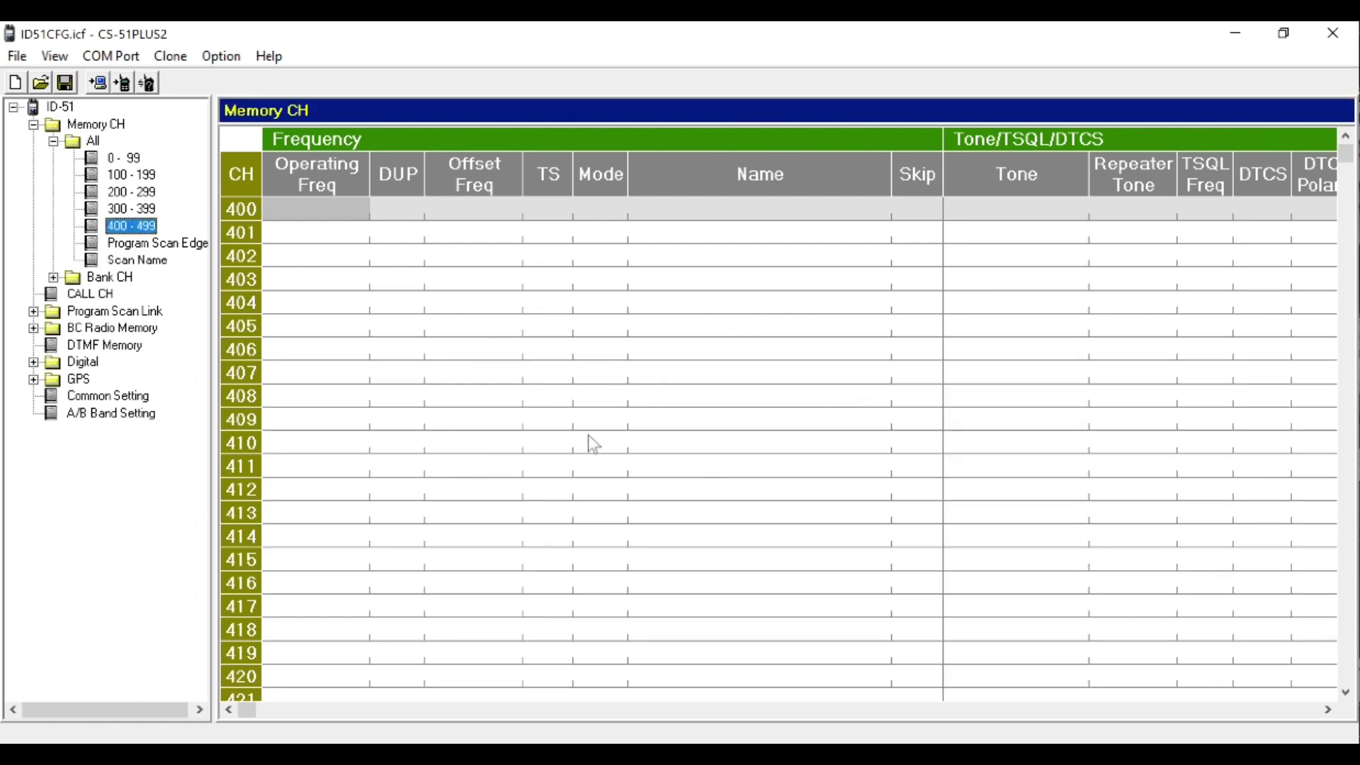
Step: Review the loaded memory channels range by range, from 0 - 99 through 400 - 499
left_click(131, 160)
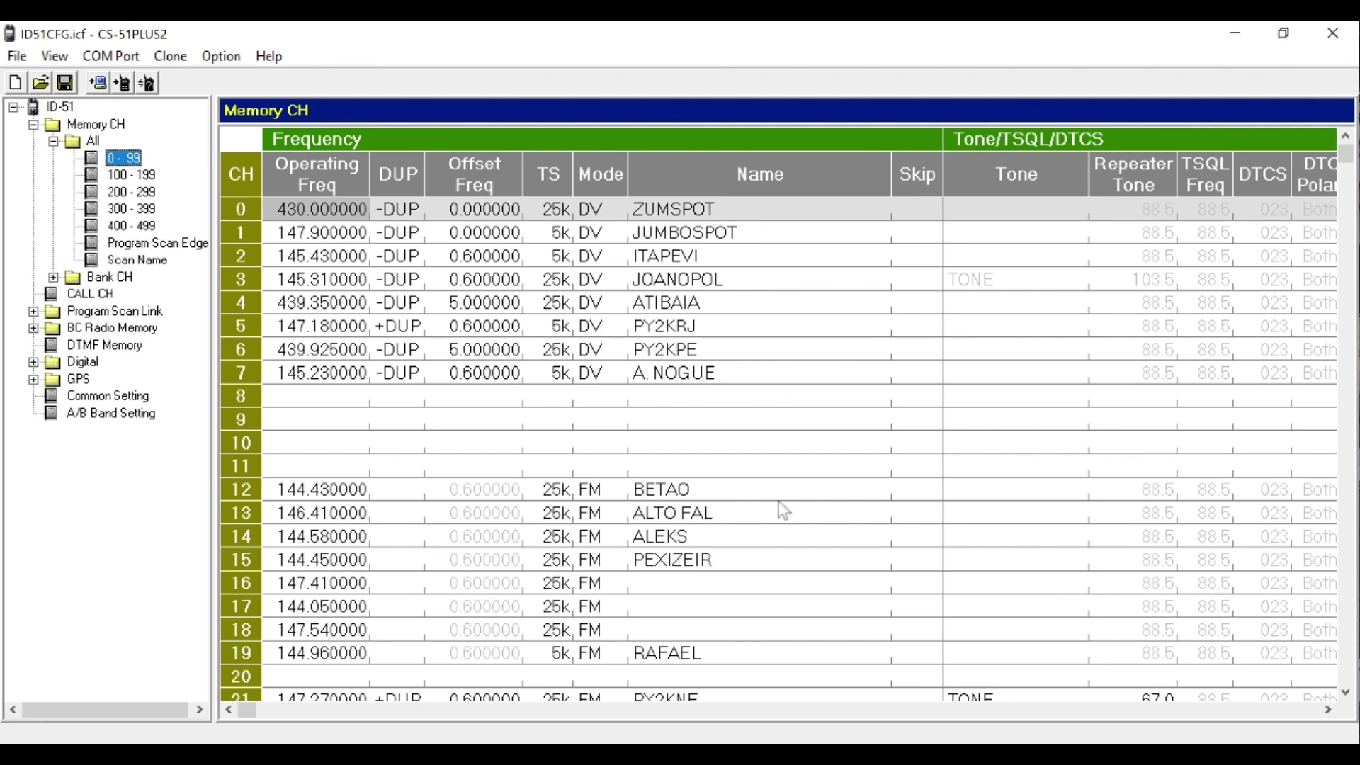
left_click_drag(1350, 163, 1348, 126)
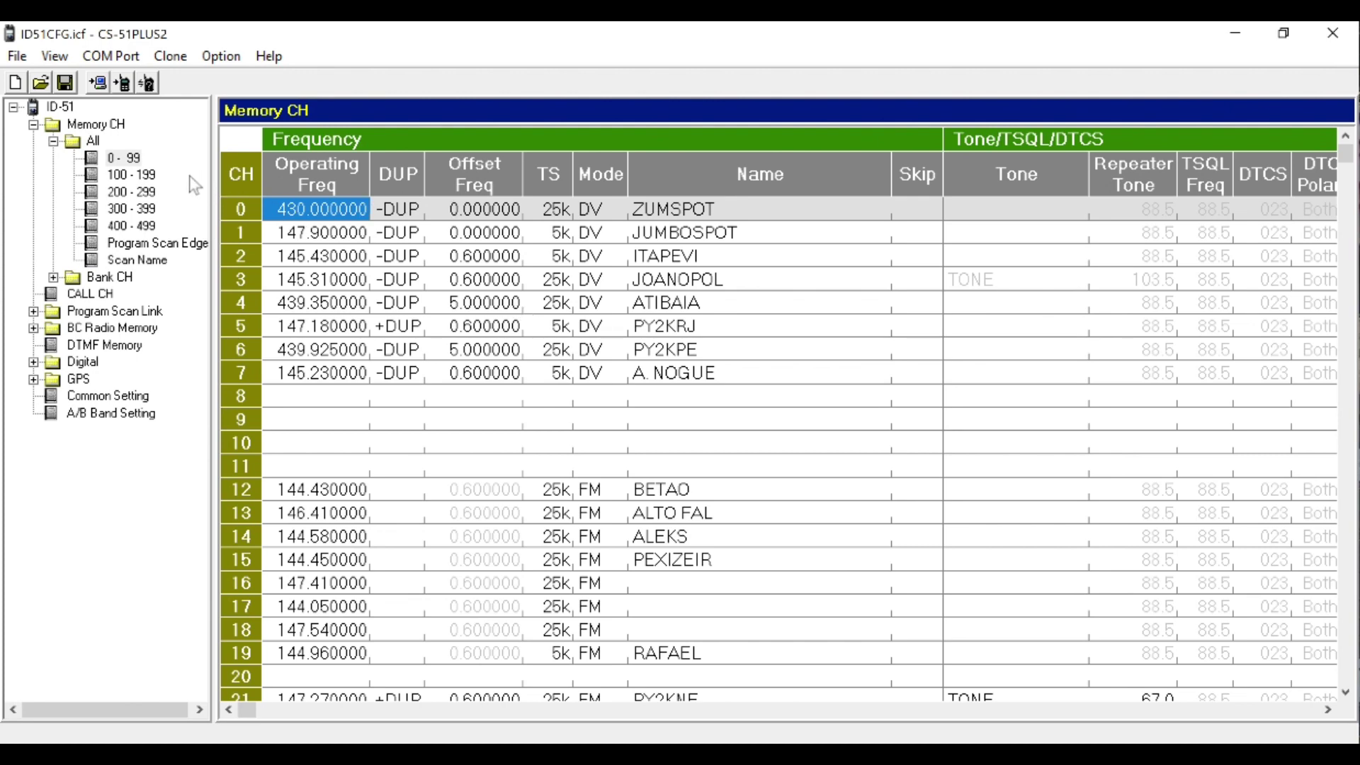
left_click(147, 180)
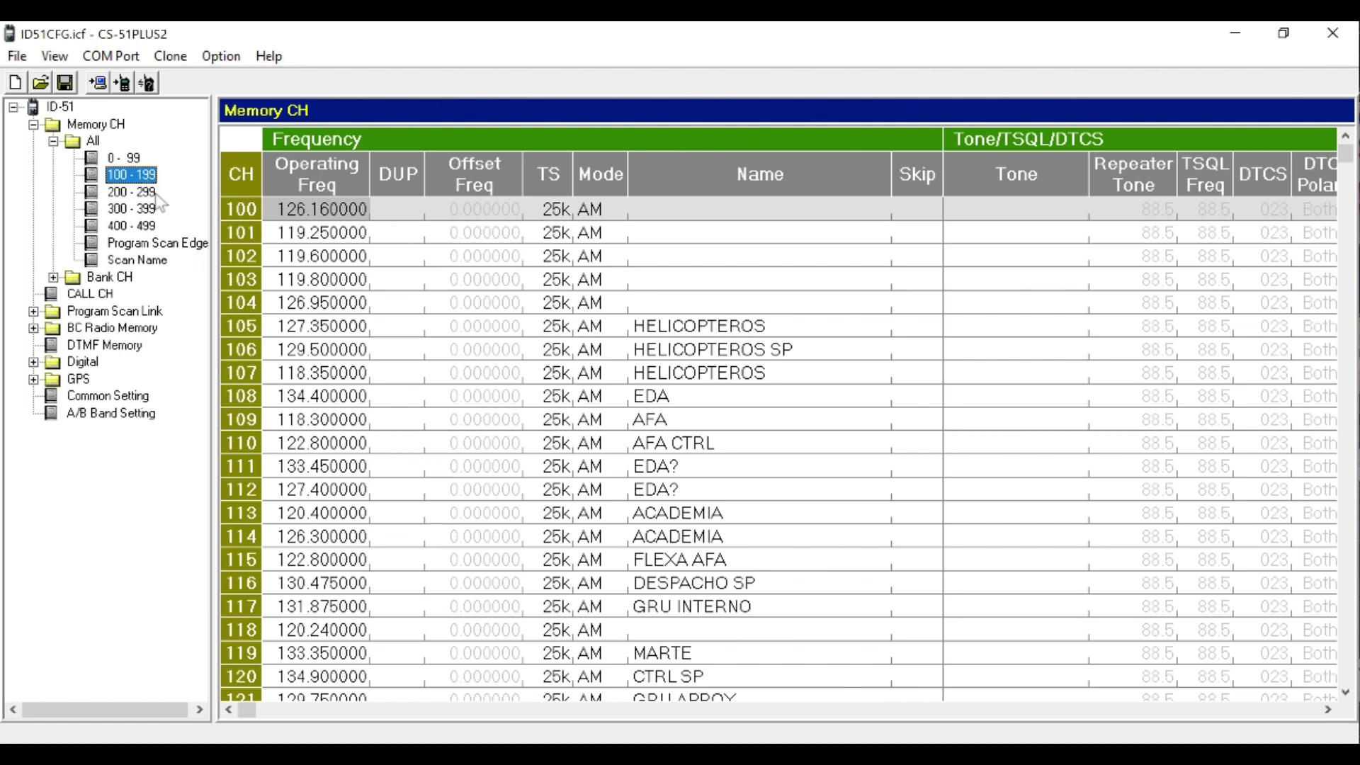
left_click(142, 195)
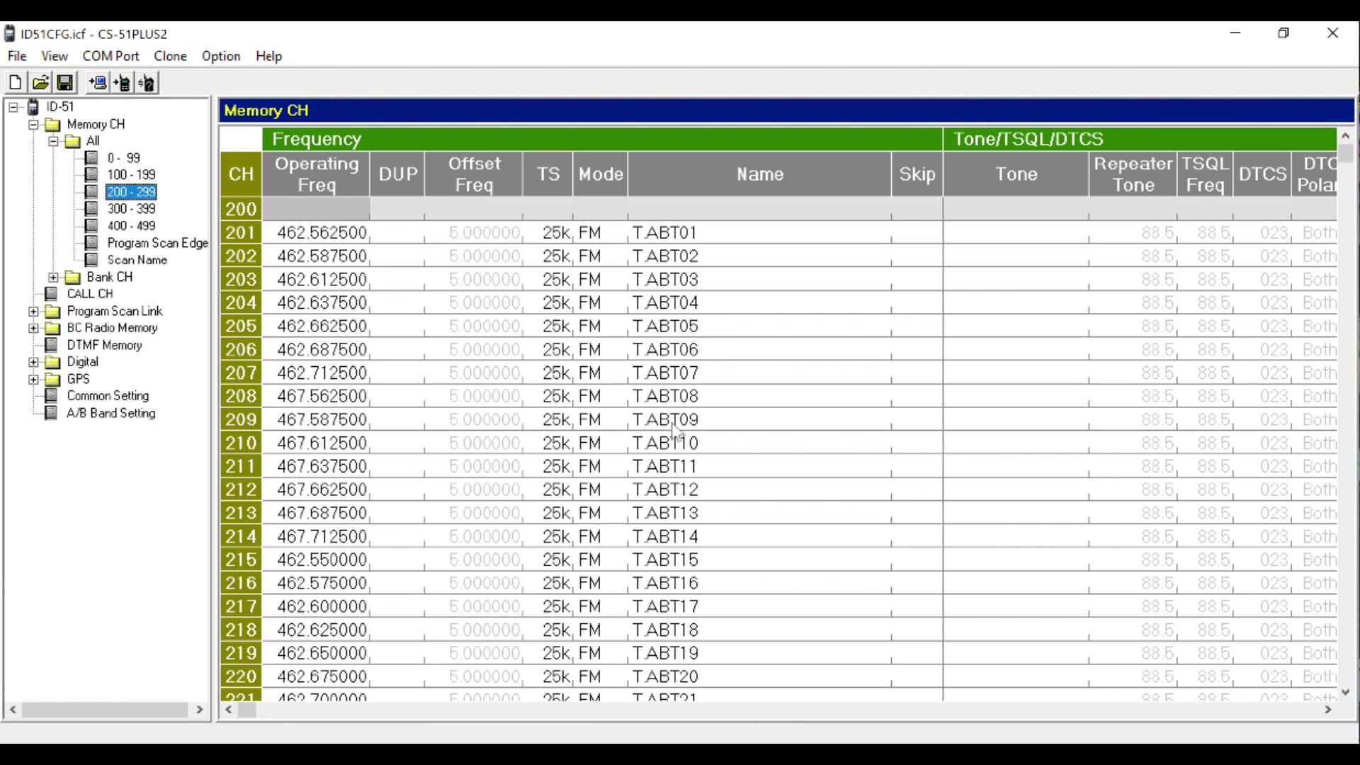
left_click(148, 211)
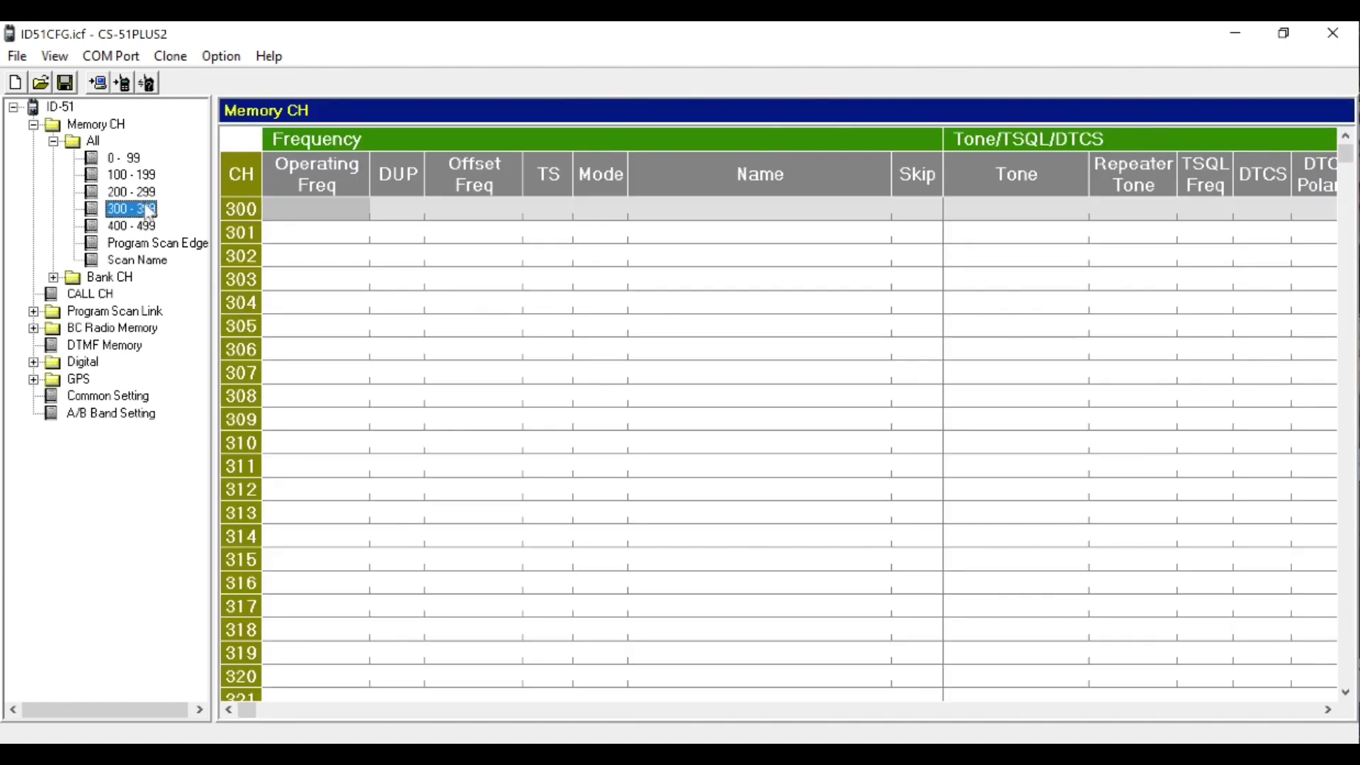
key("Tab")
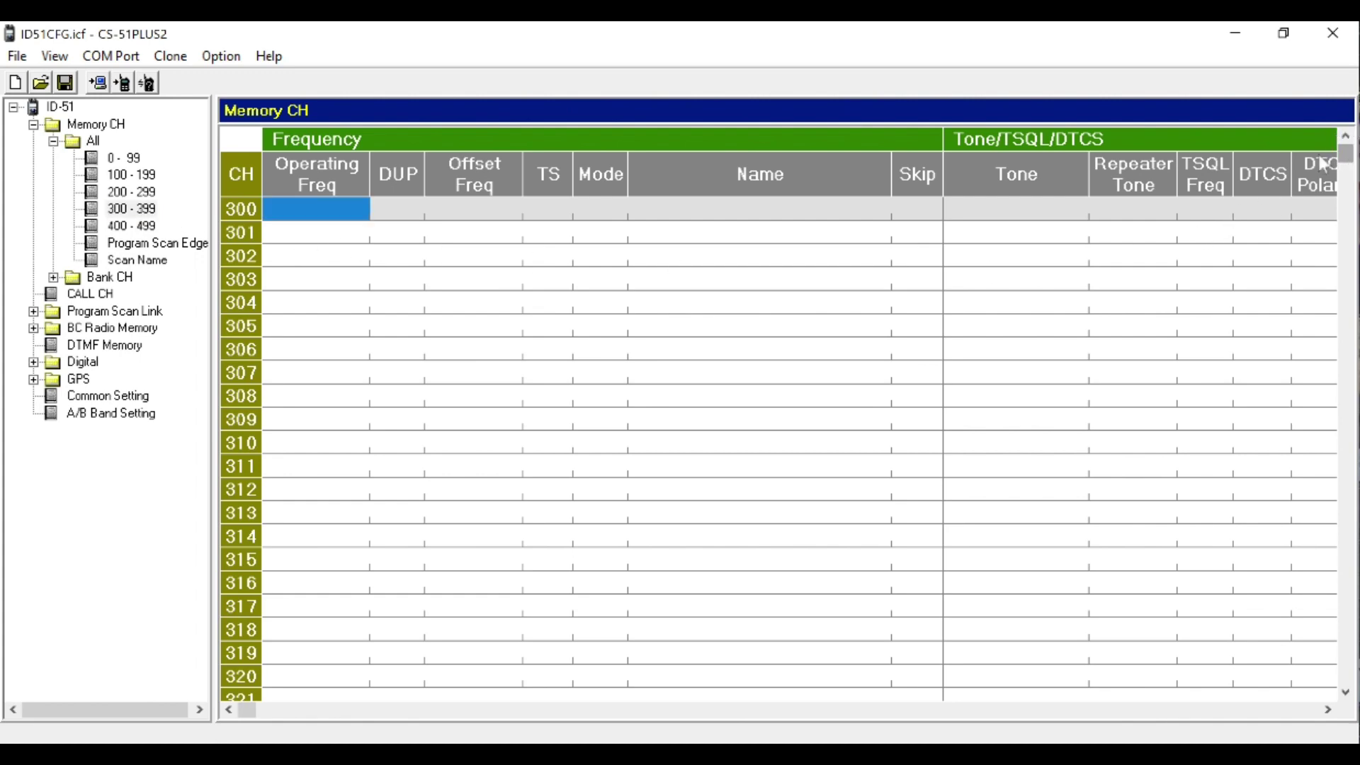
left_click(128, 226)
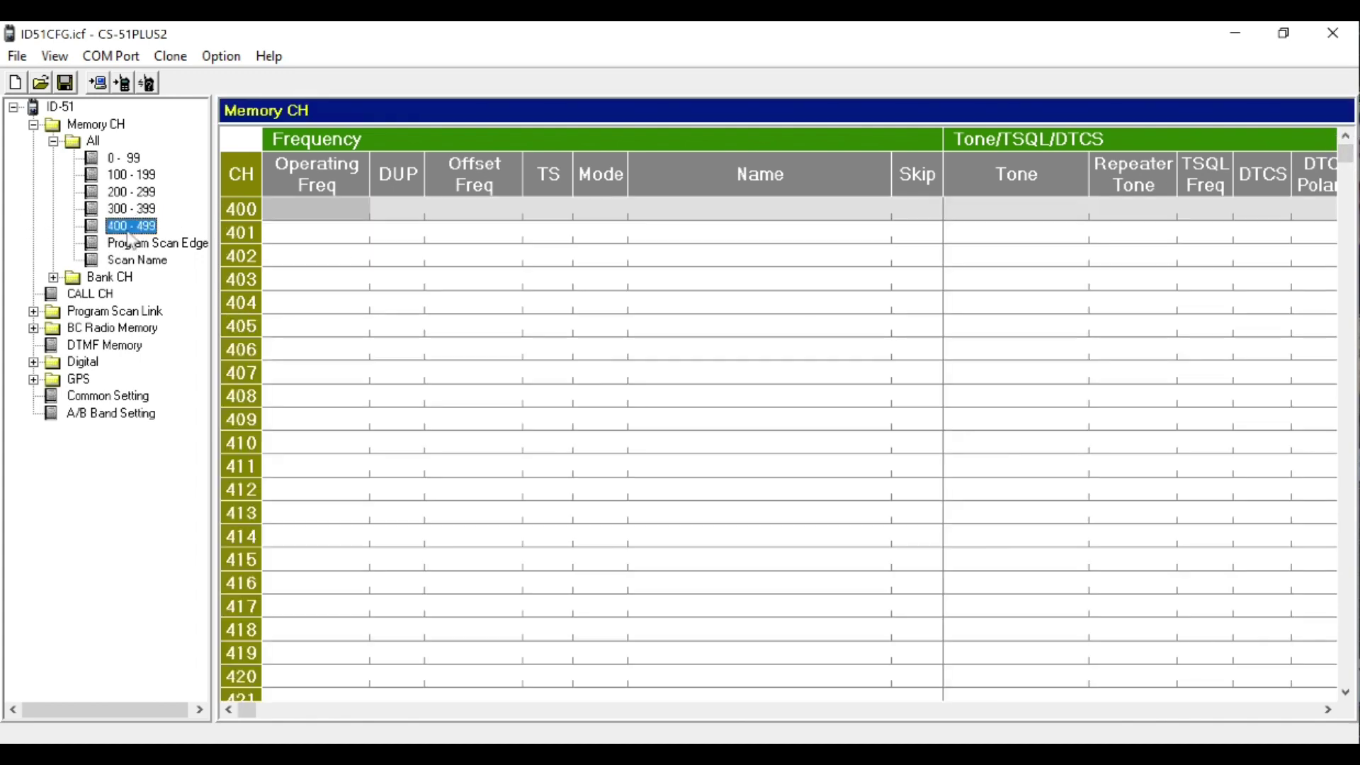
Step: Check memory channels 300 - 399 and 200 - 299 again, and view the CALL CH list
left_click(129, 210)
left_click(137, 197)
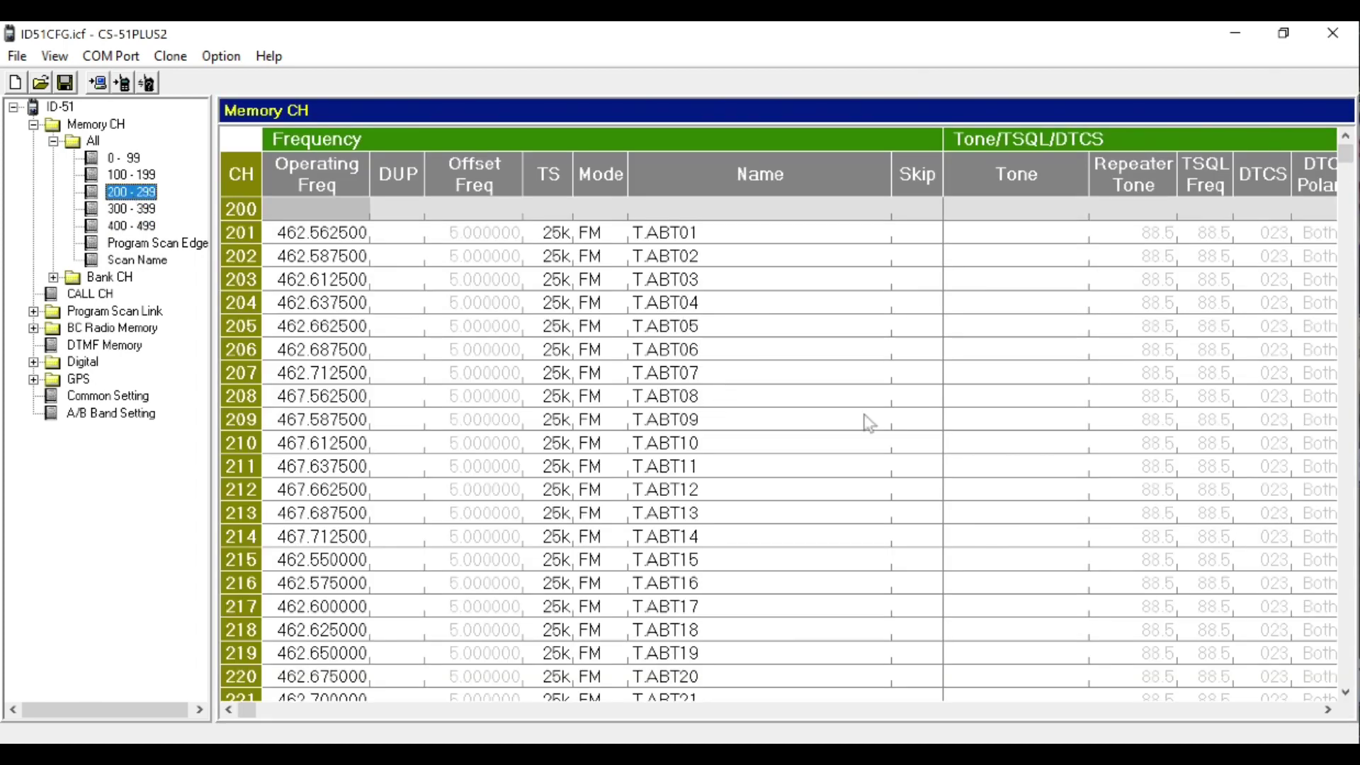
left_click_drag(1346, 155, 1296, 121)
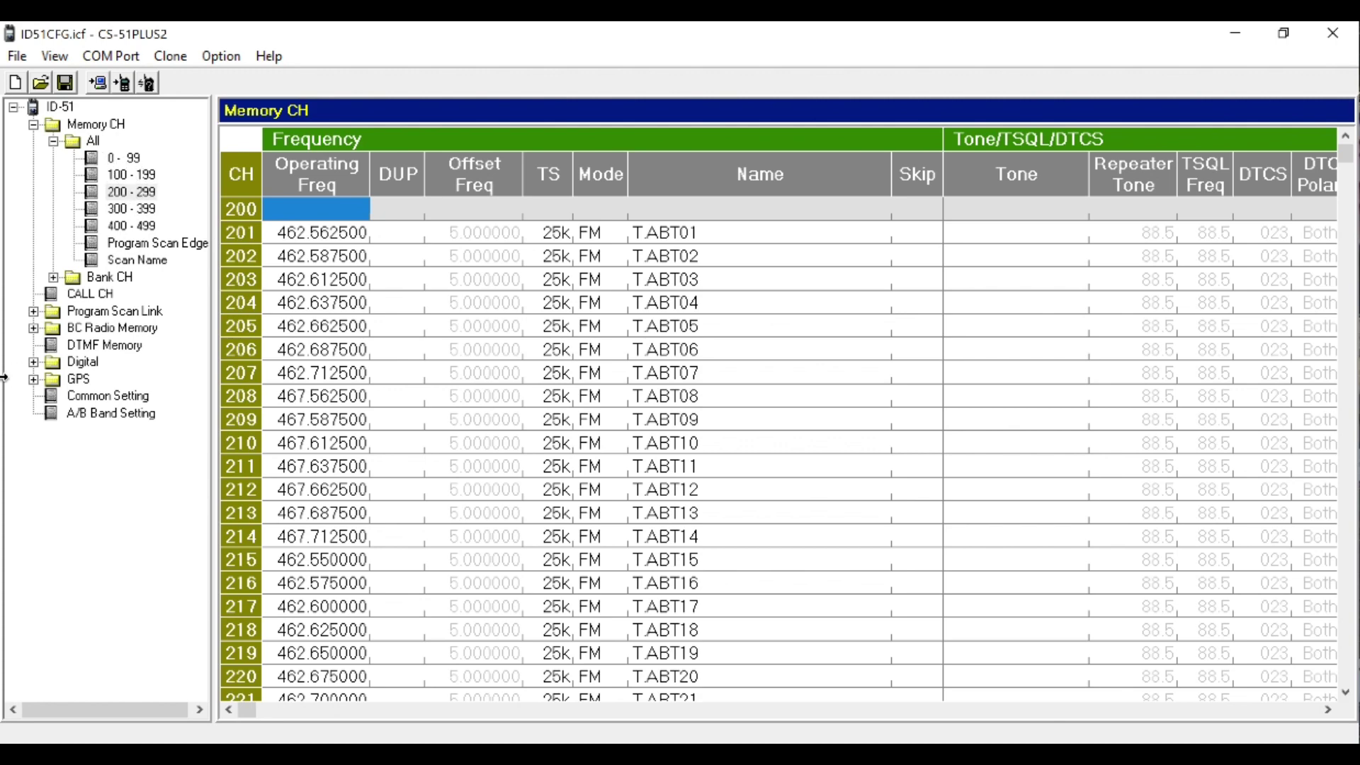
left_click(91, 295)
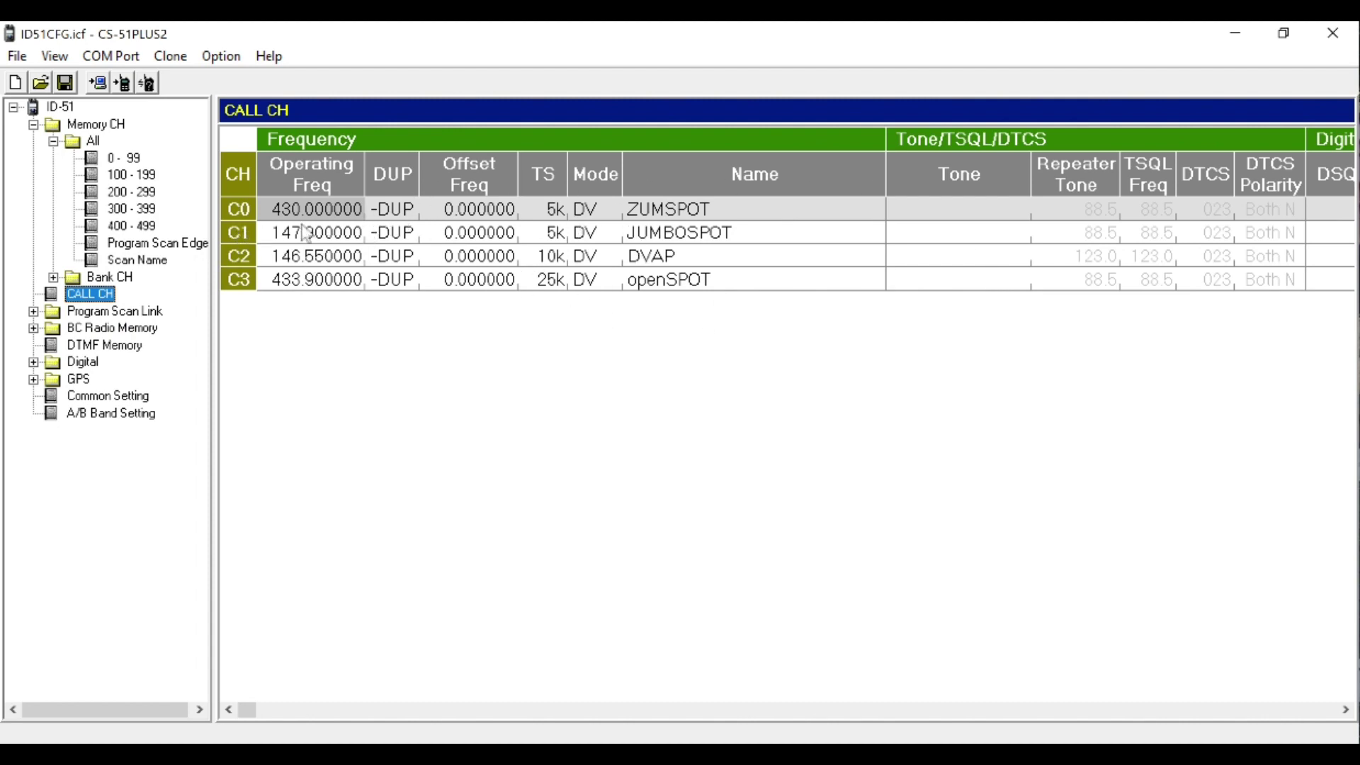
Step: Review the Your Call Sign list and the Repeater List groups under Digital, and collapse the Digital branch
left_click(34, 362)
left_click(103, 381)
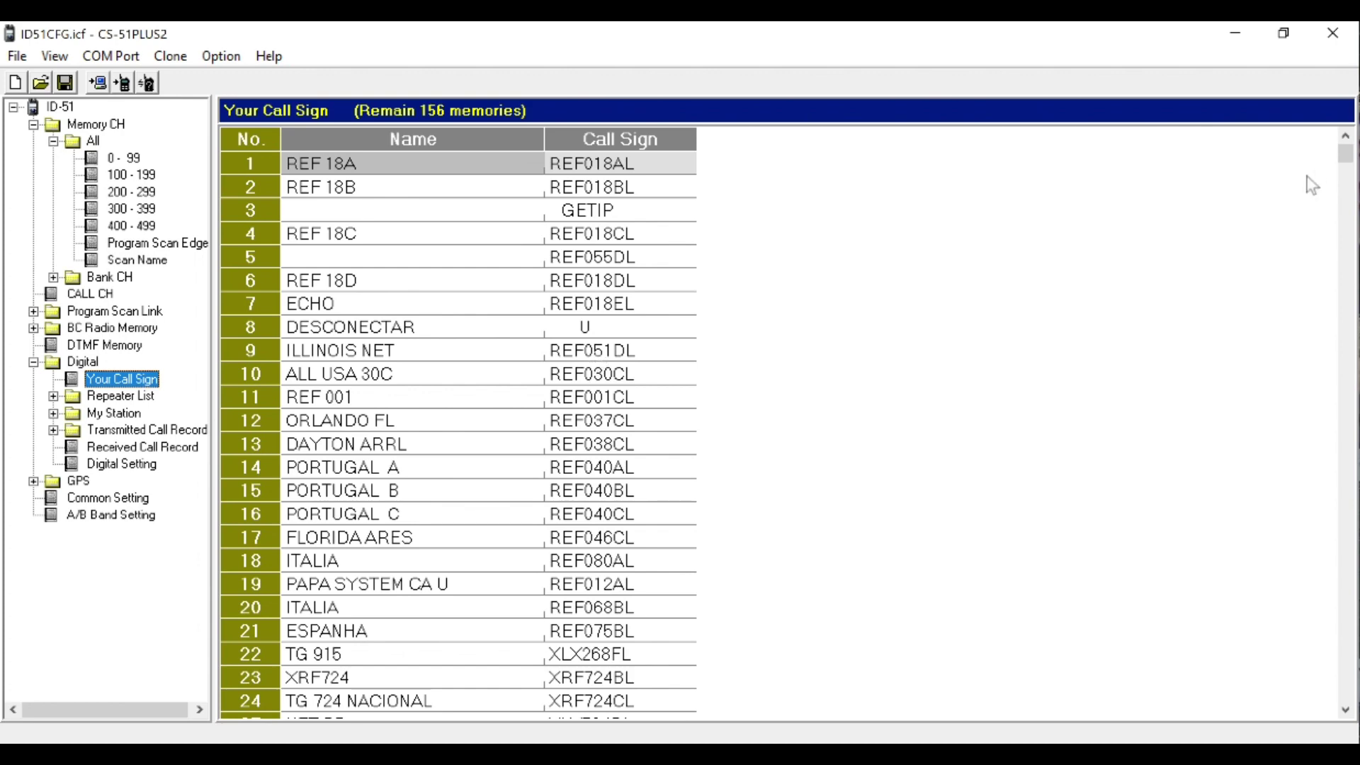
left_click_drag(1340, 169, 1305, 111)
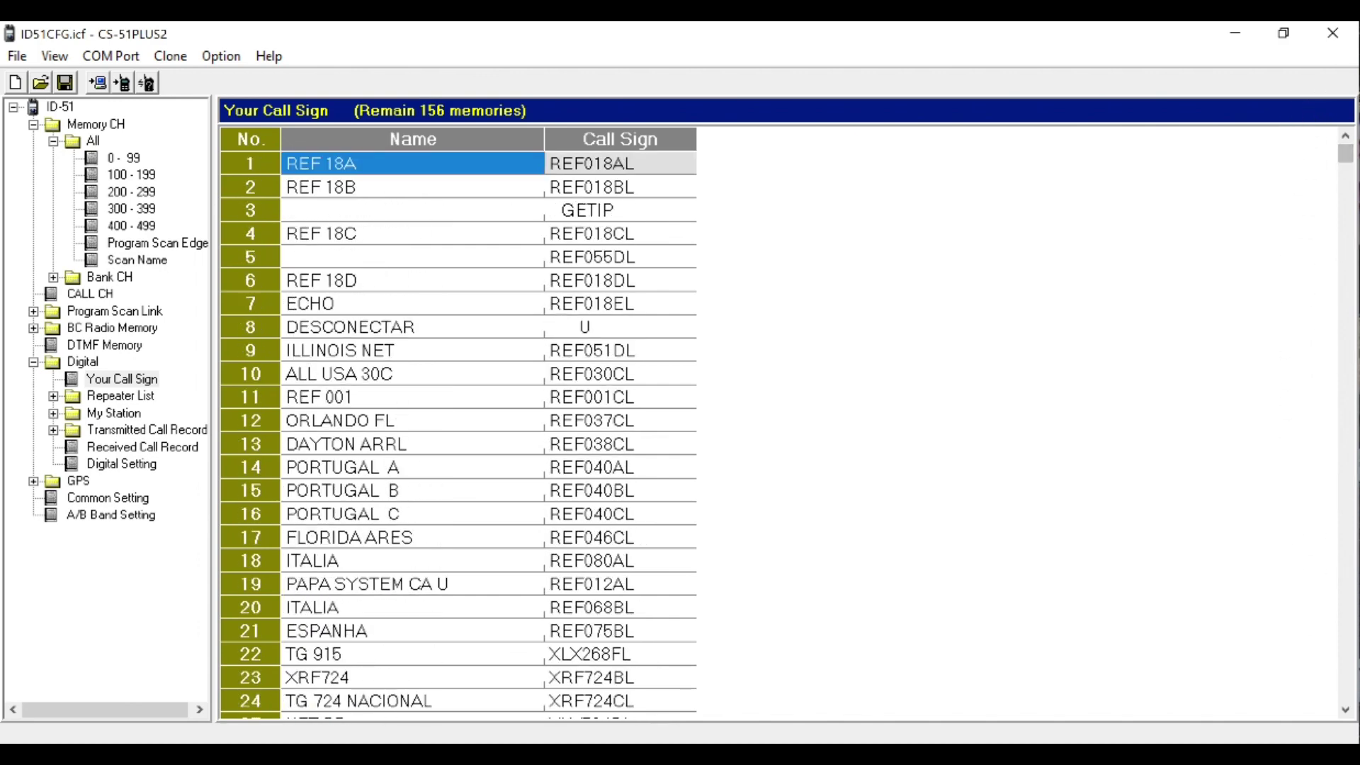
left_click(53, 396)
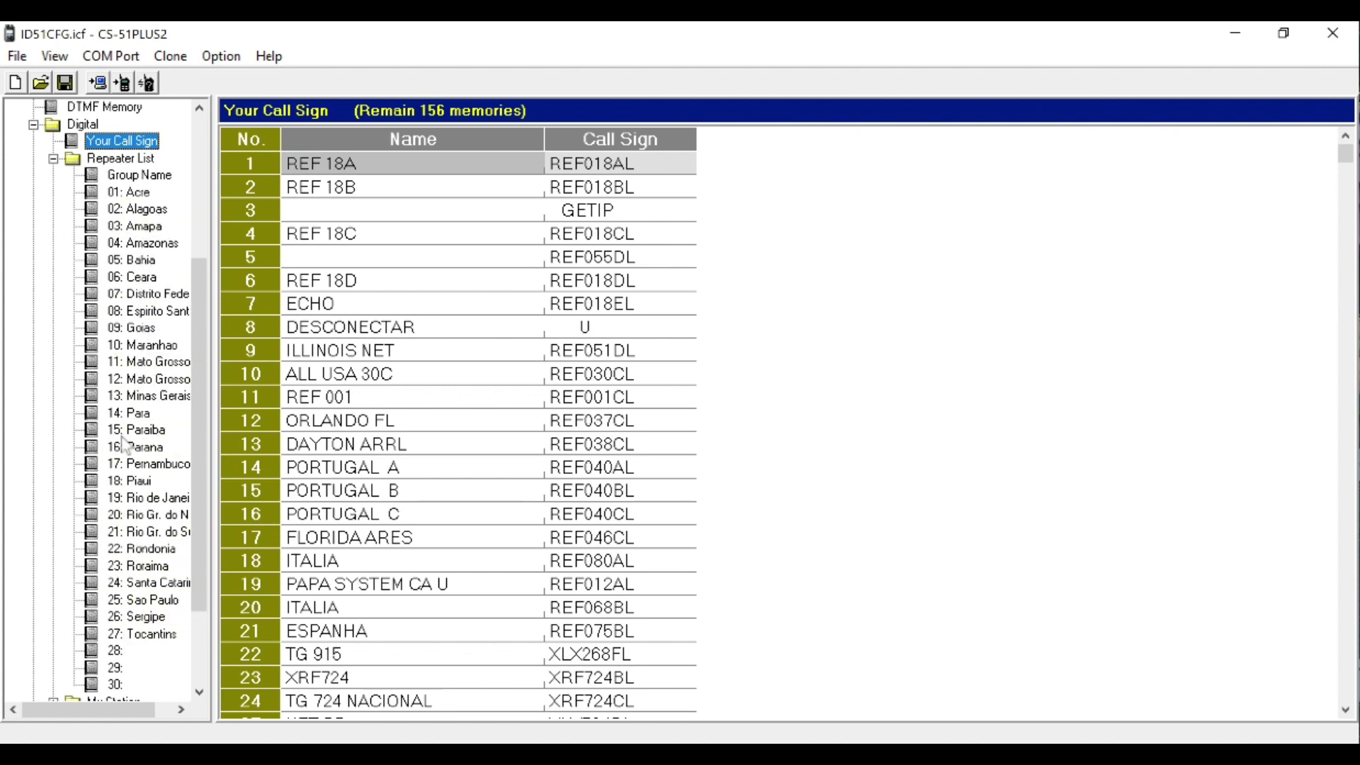
left_click_drag(205, 383, 200, 267)
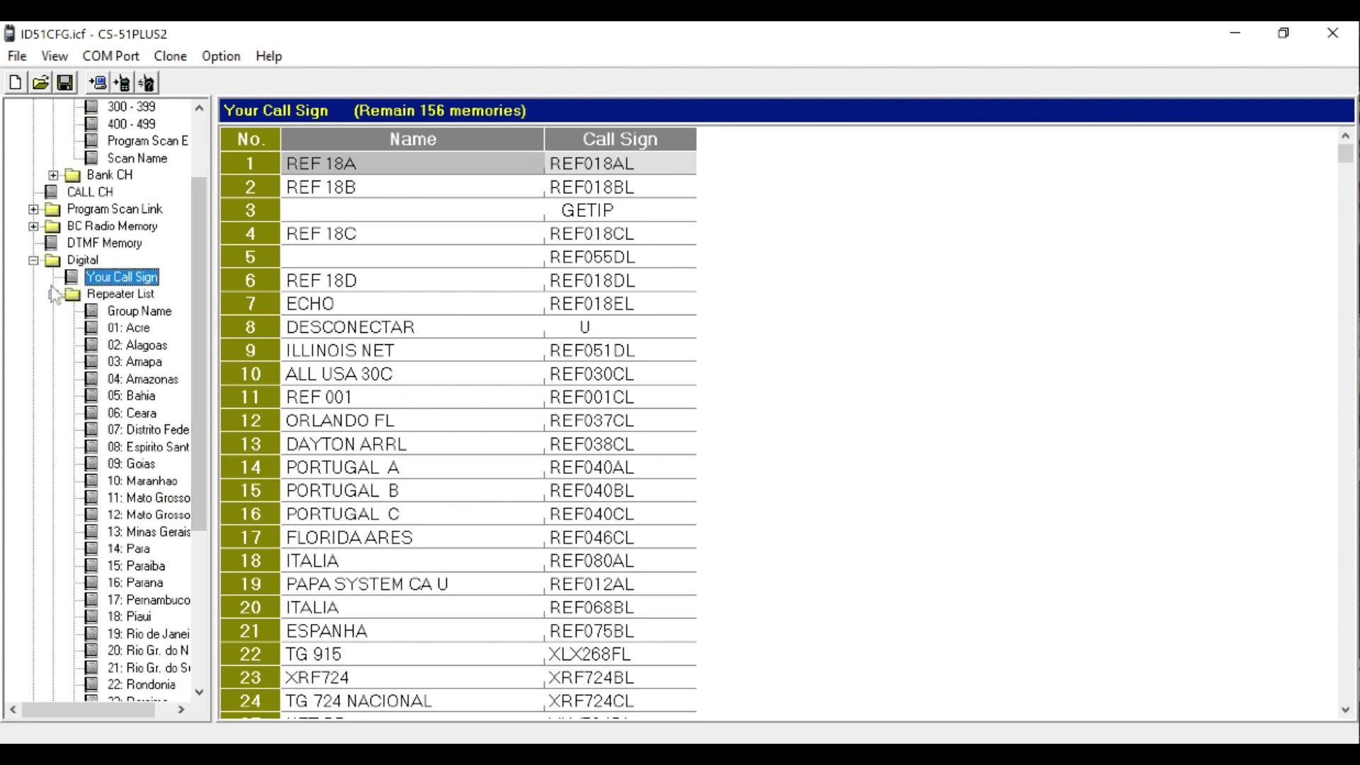
left_click(33, 261)
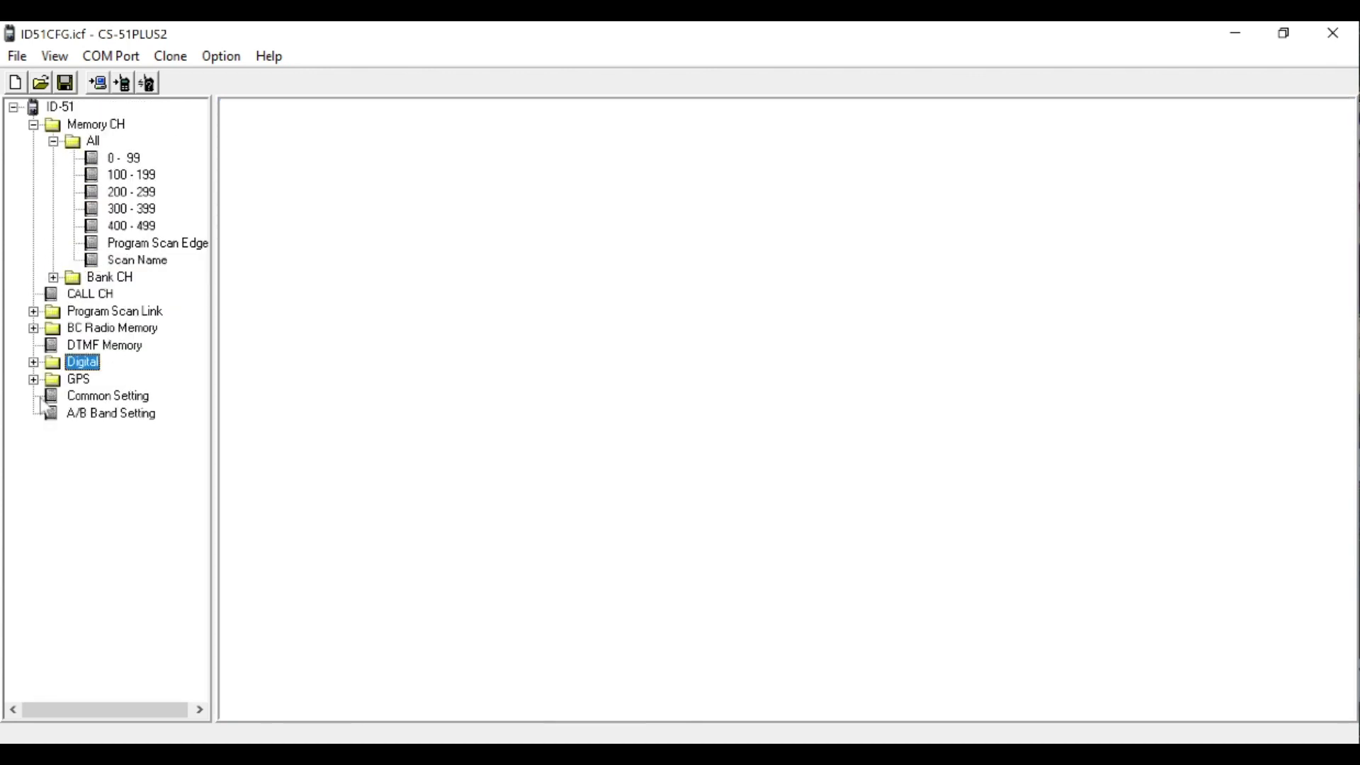
Step: View the Common Setting and A/B Band Setting pages, and expand the Program Scan Link branch
left_click(77, 400)
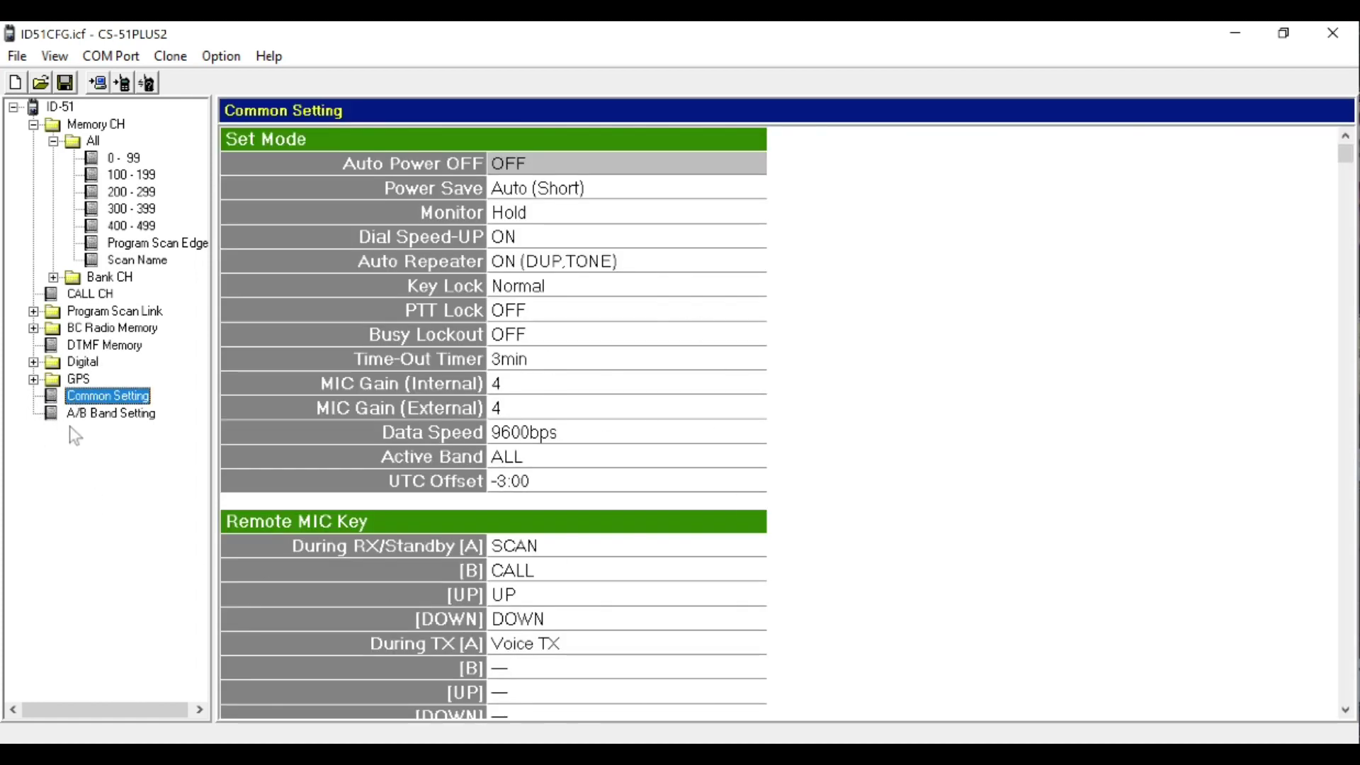
left_click(78, 416)
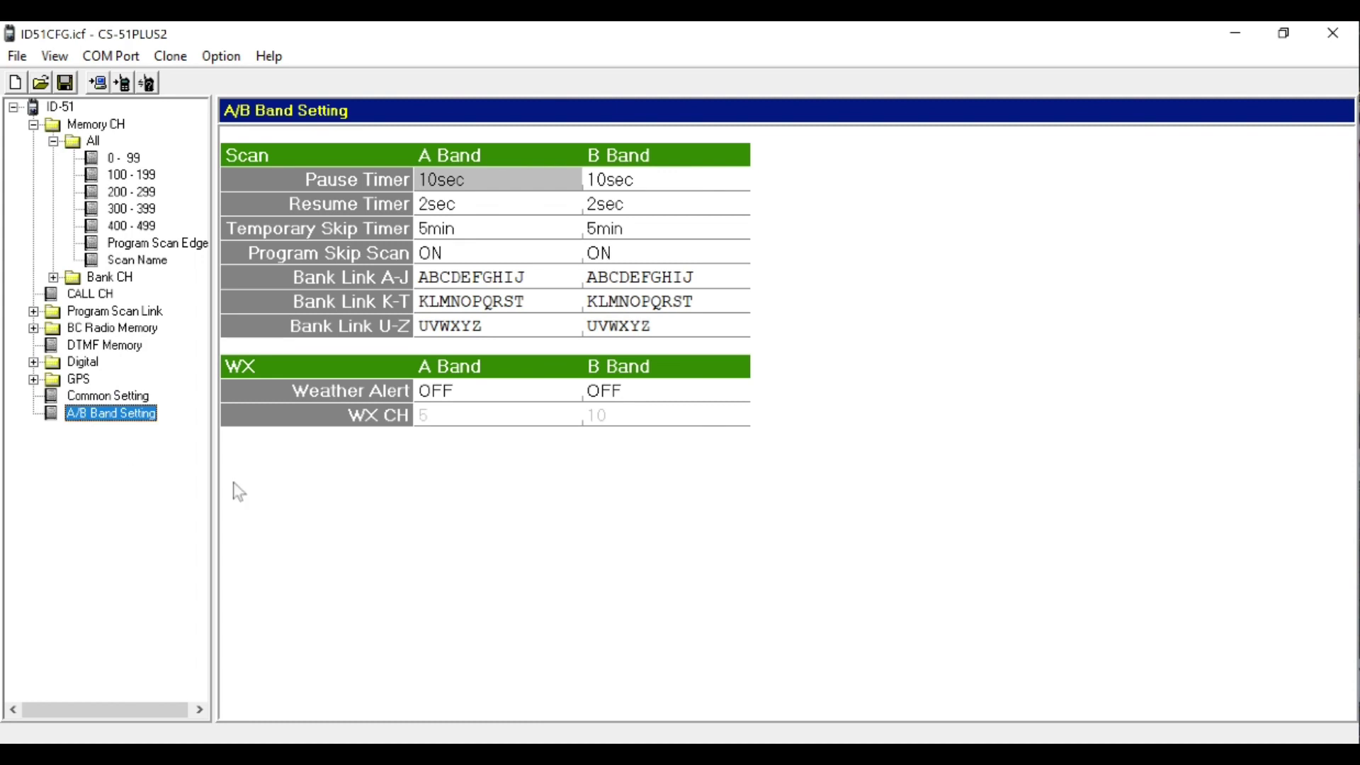
left_click(33, 314)
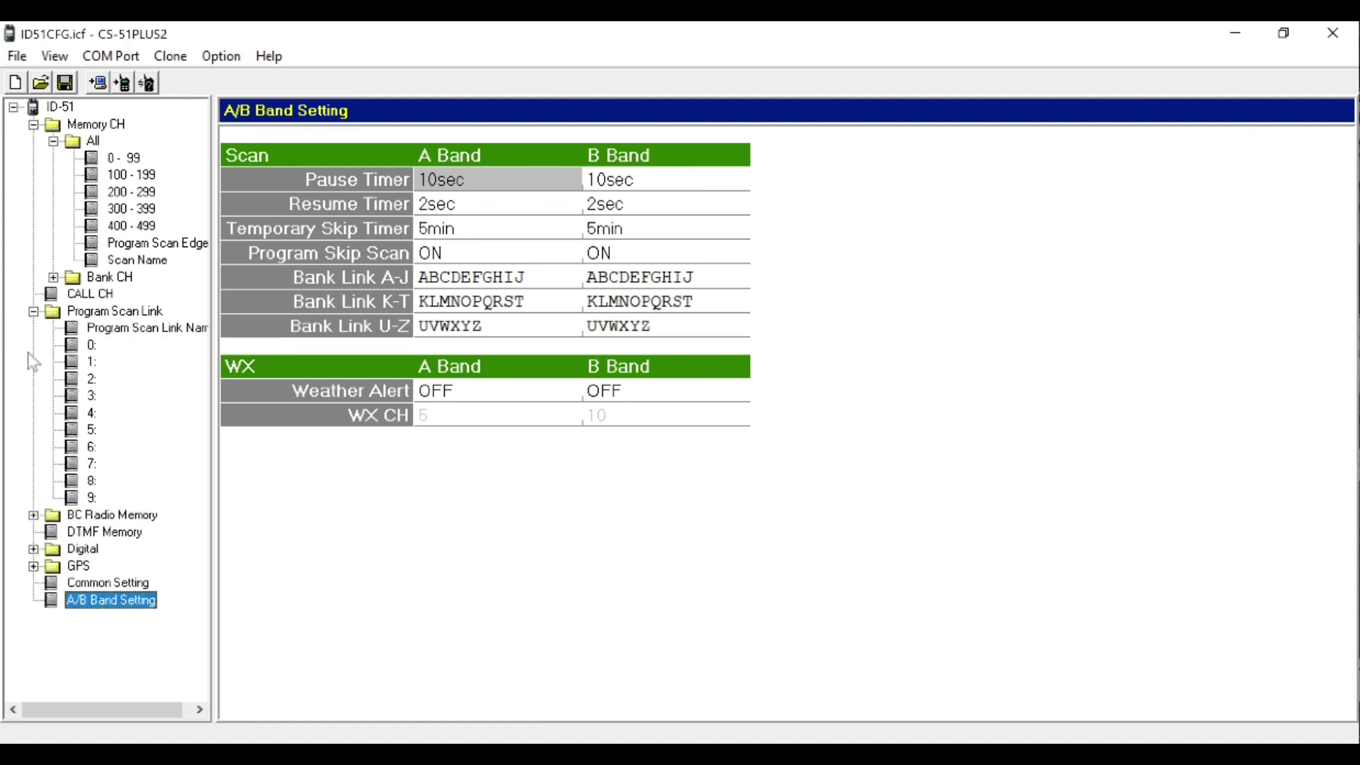
Step: Export memory channels 0 - 99 as the CSV file AMADOR ID51 into the ICOM CONFIG folder on the Desktop
left_click(130, 160)
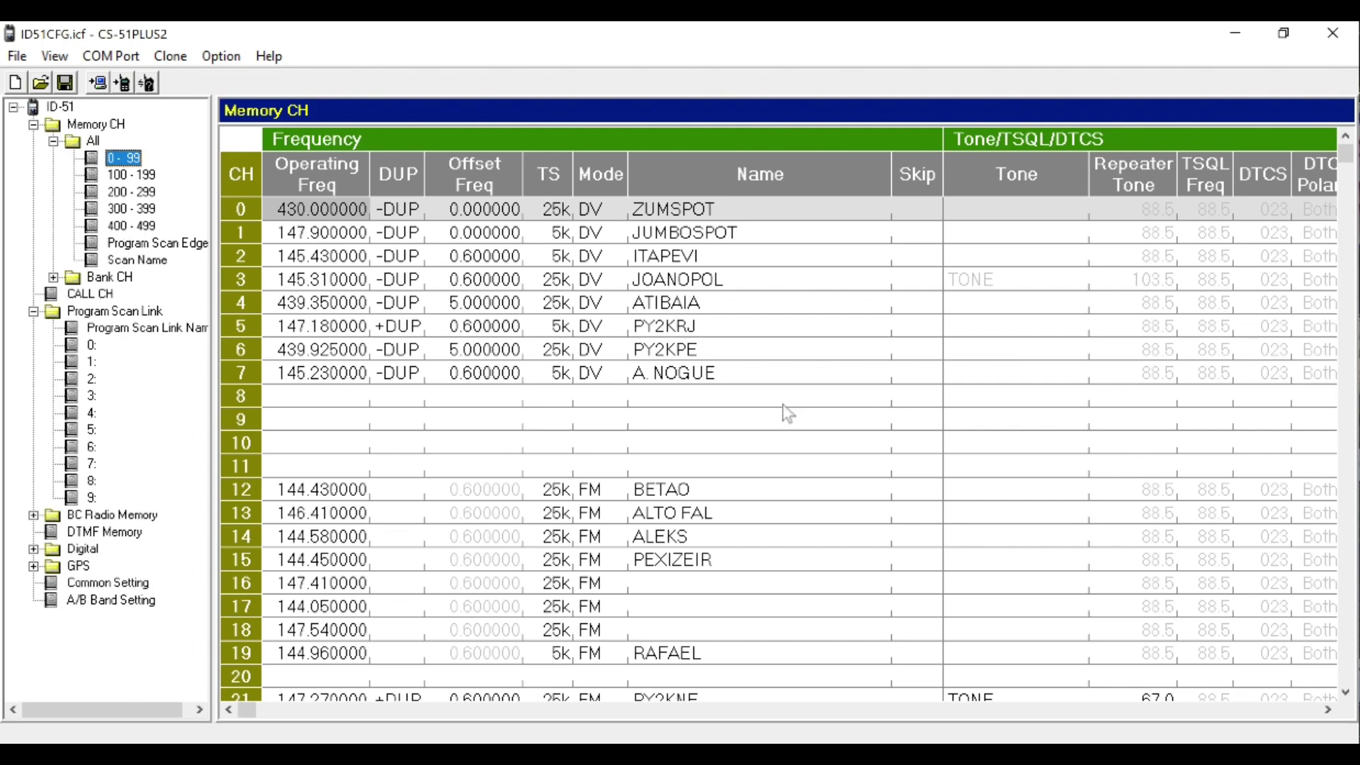
left_click_drag(1342, 167, 1336, 132)
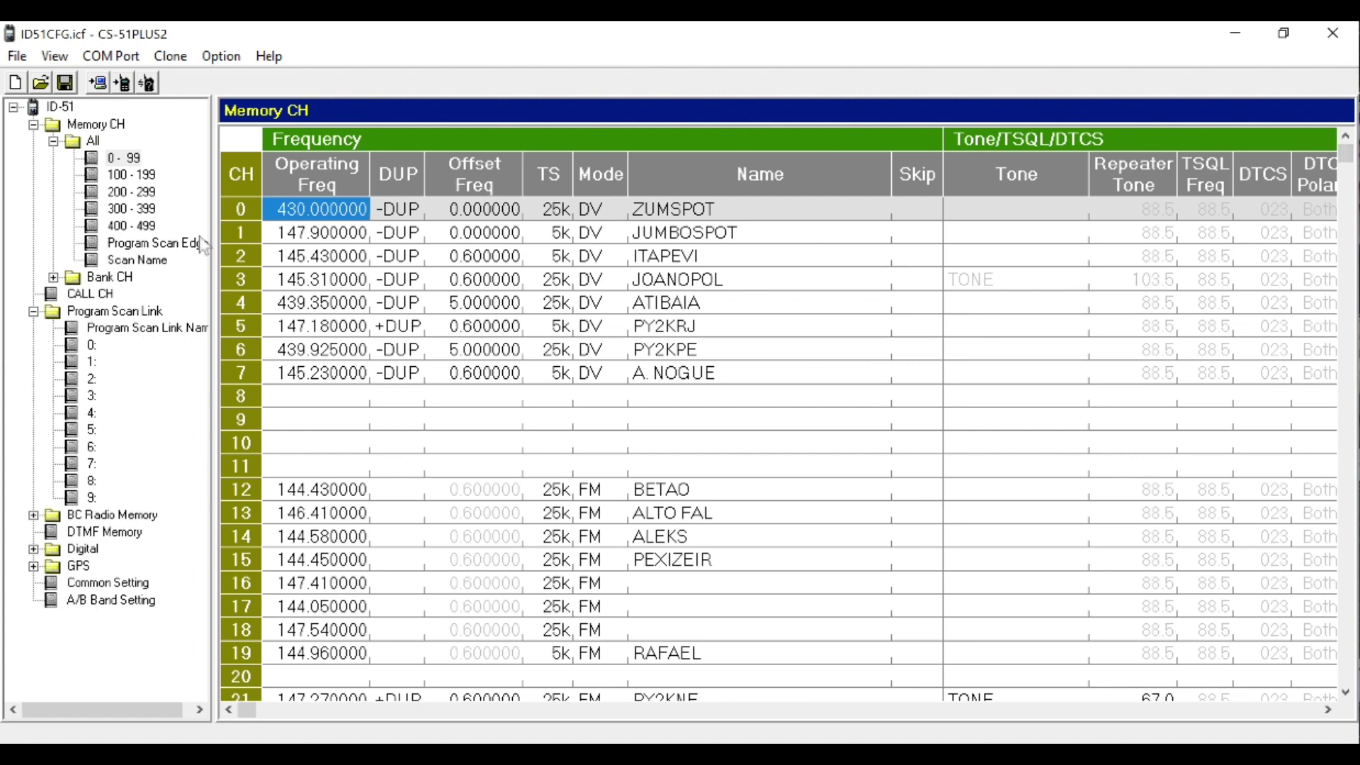
left_click(121, 160)
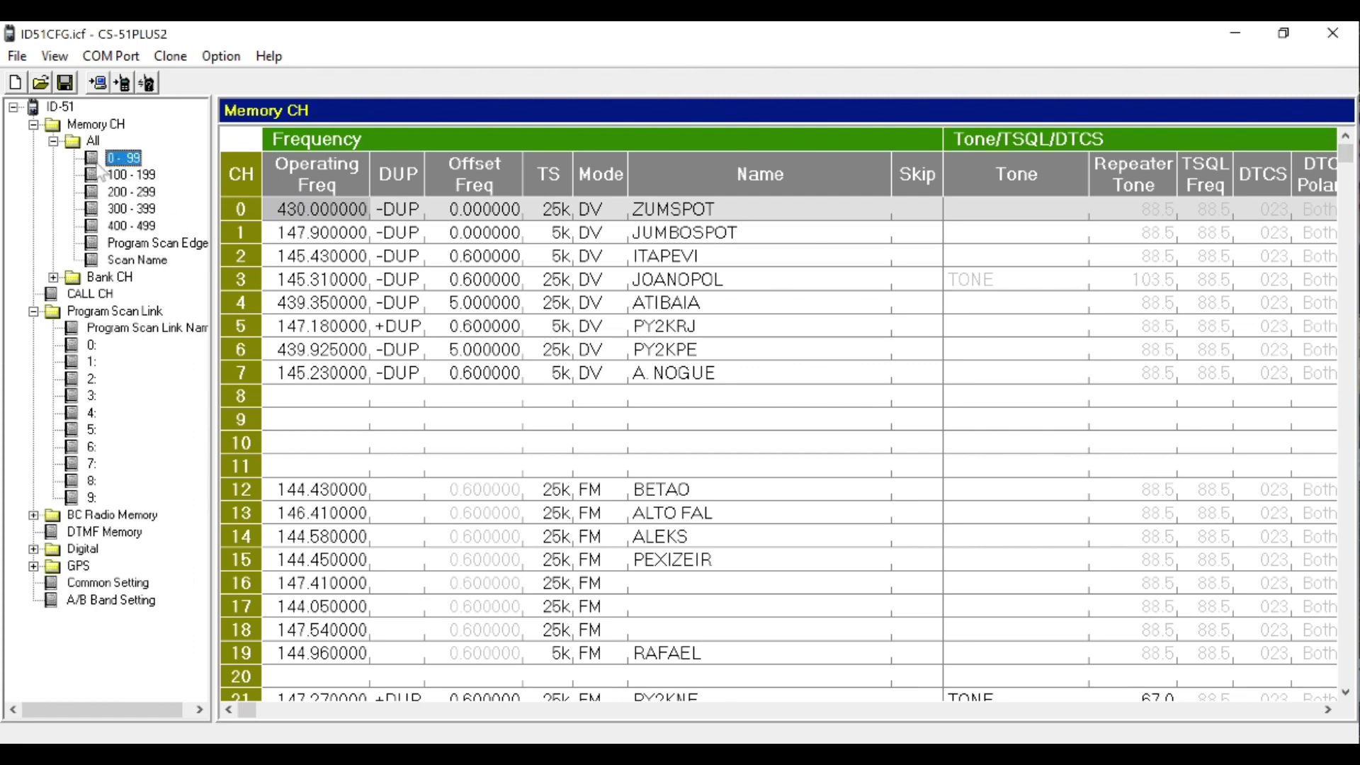
left_click(17, 58)
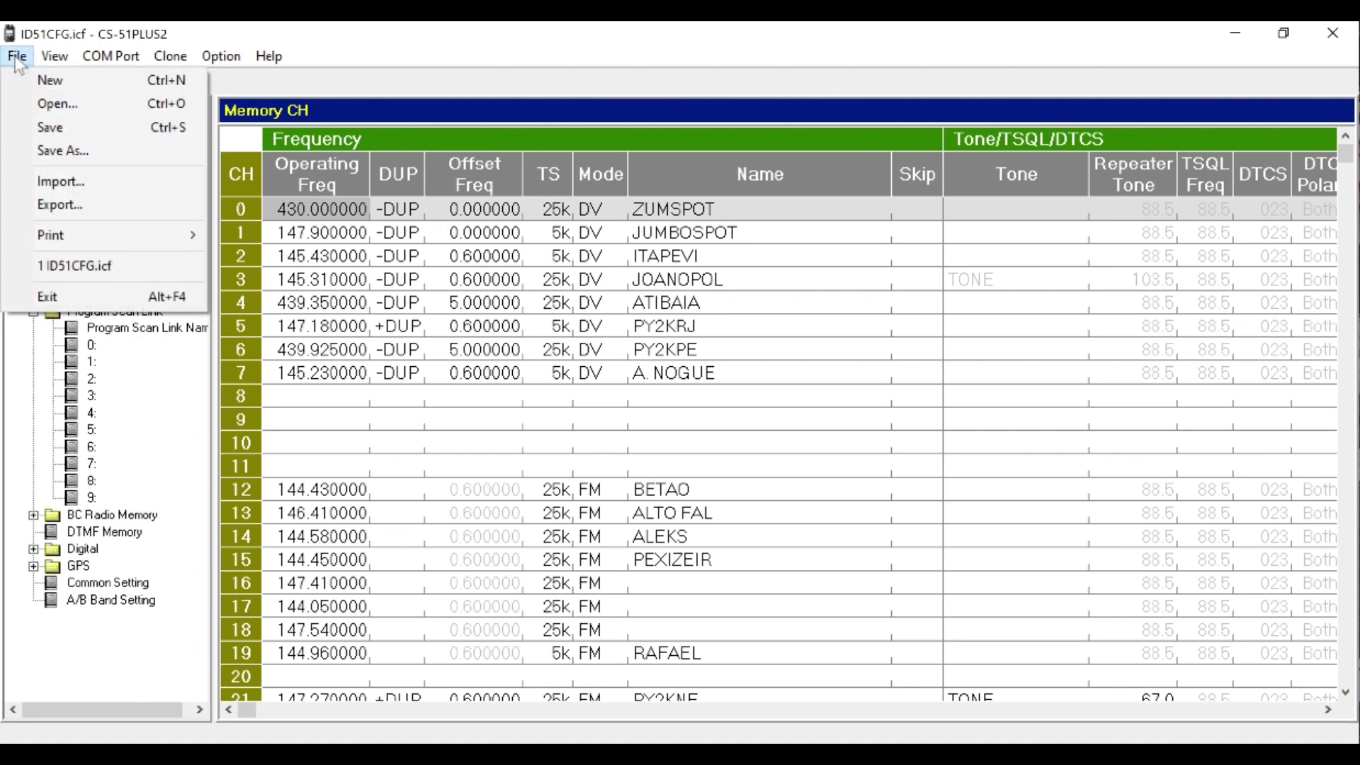
left_click(73, 212)
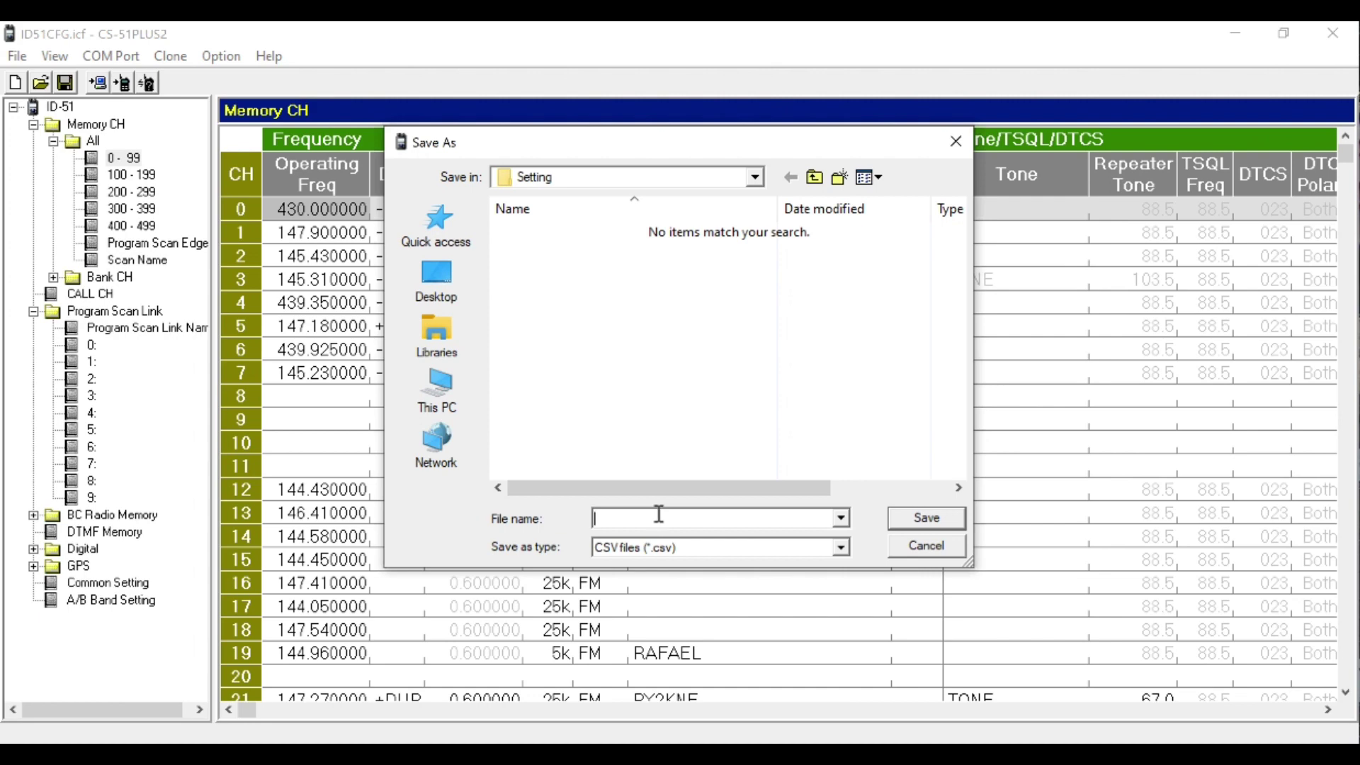
type("AMADOR ID51")
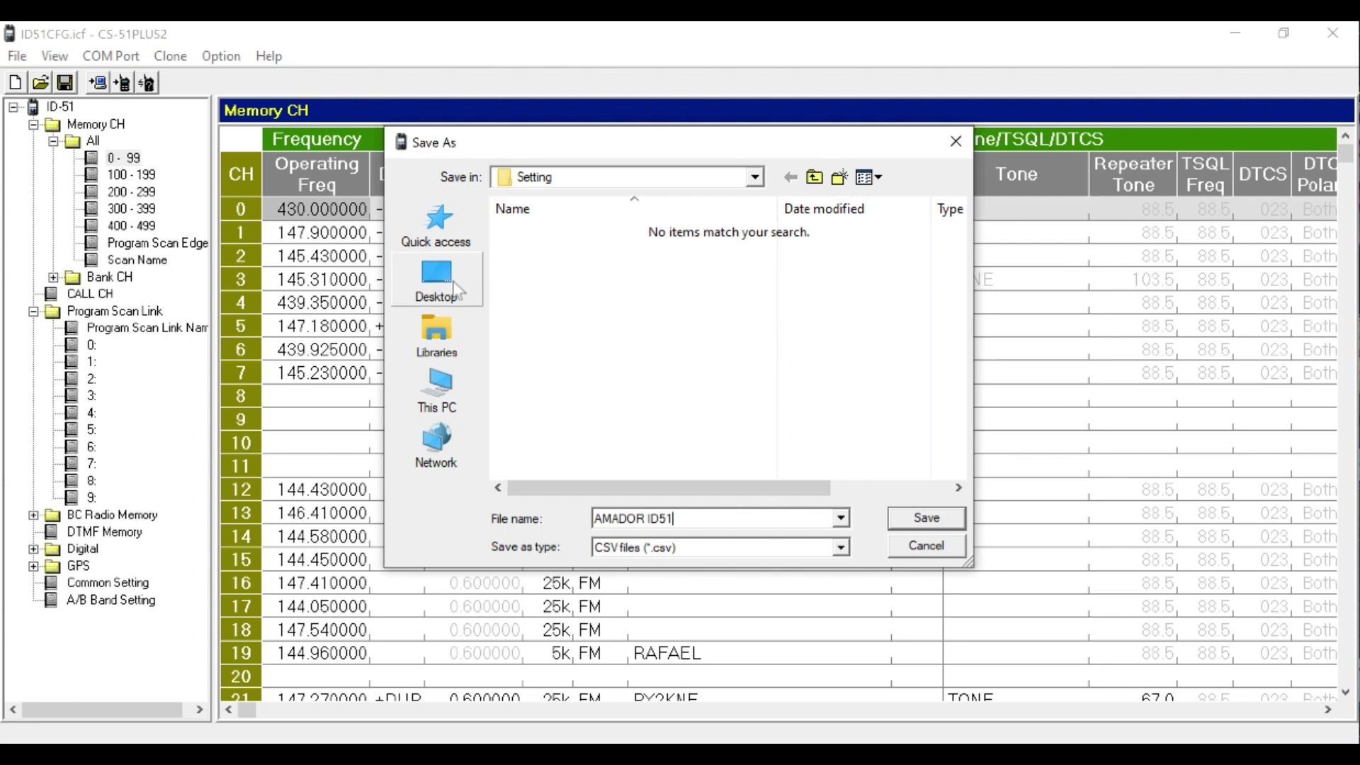
left_click(431, 279)
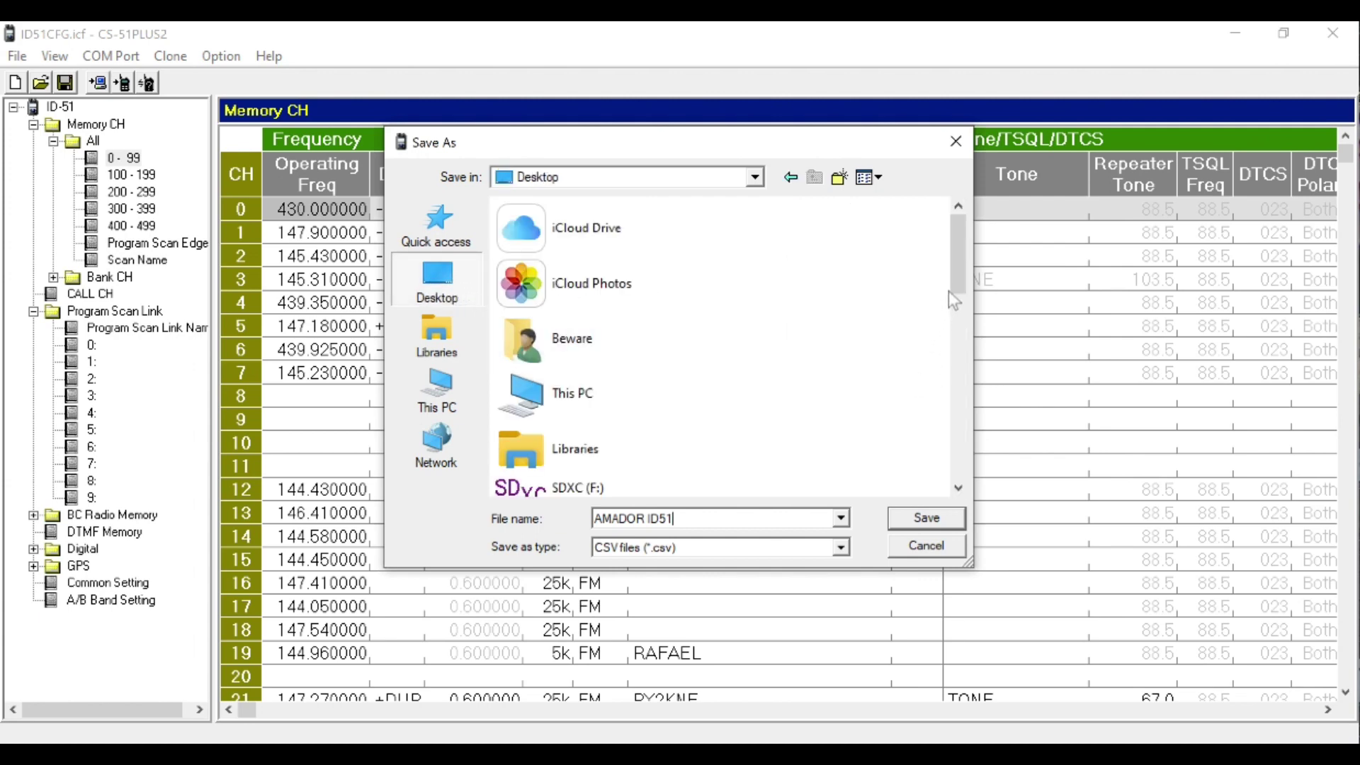
left_click_drag(960, 286, 961, 391)
double_click(572, 351)
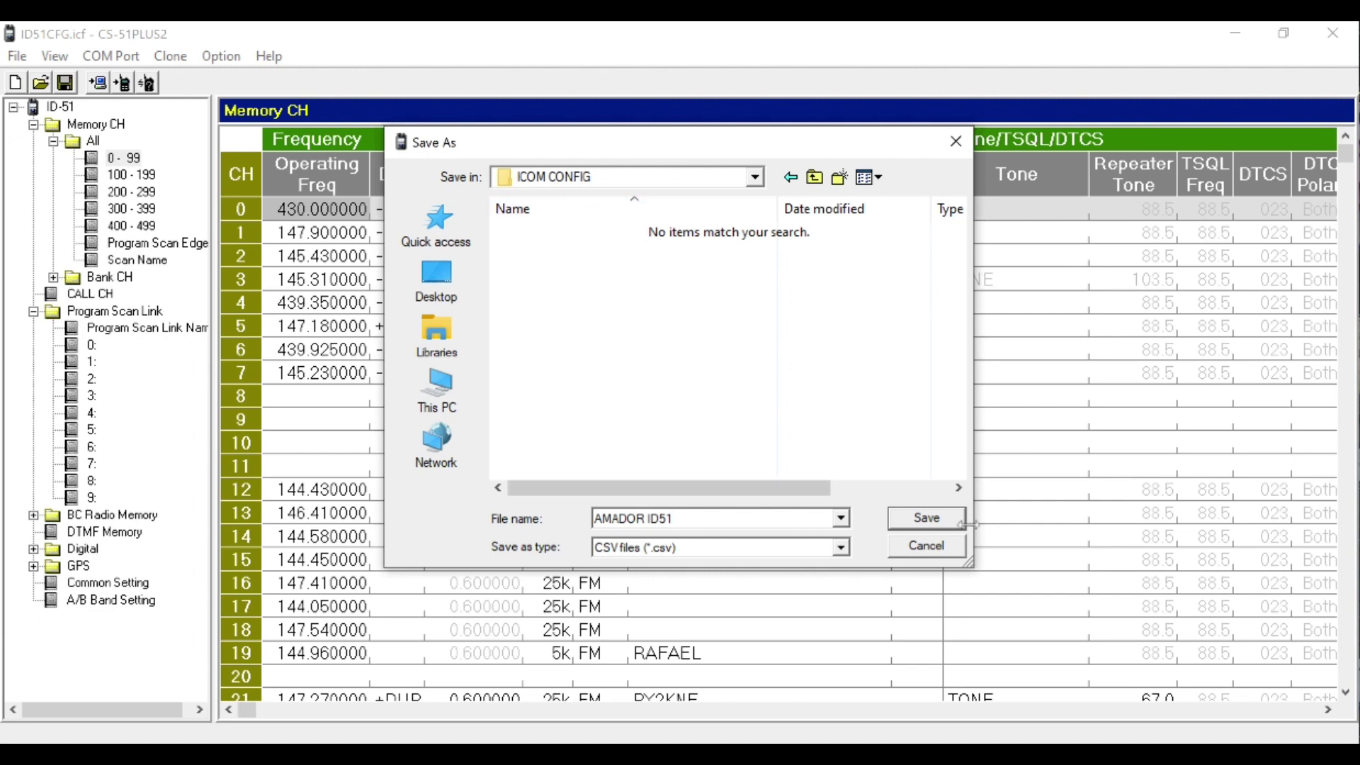
left_click(927, 526)
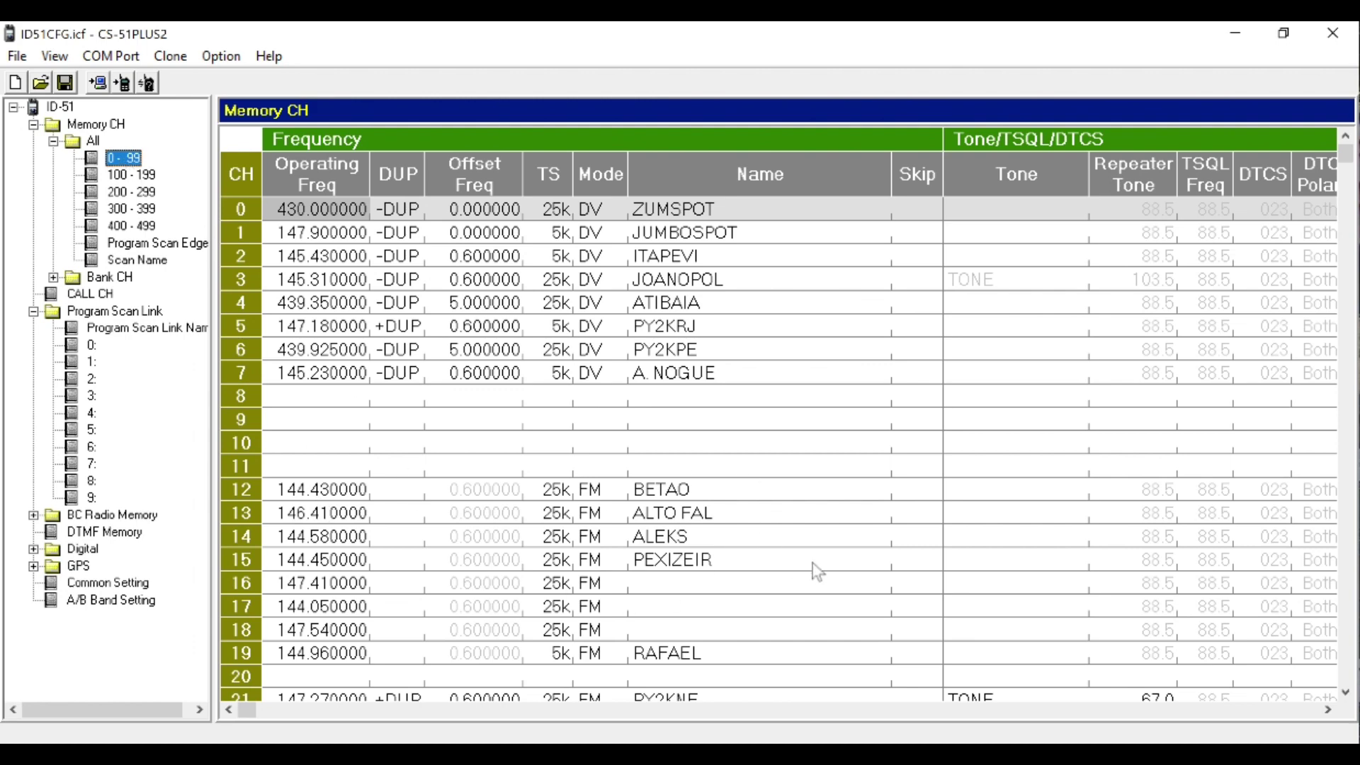
Step: Export memory channels 100 - 199 as the CSV file AVIACAO ID51 into the ICOM CONFIG folder
left_click(120, 180)
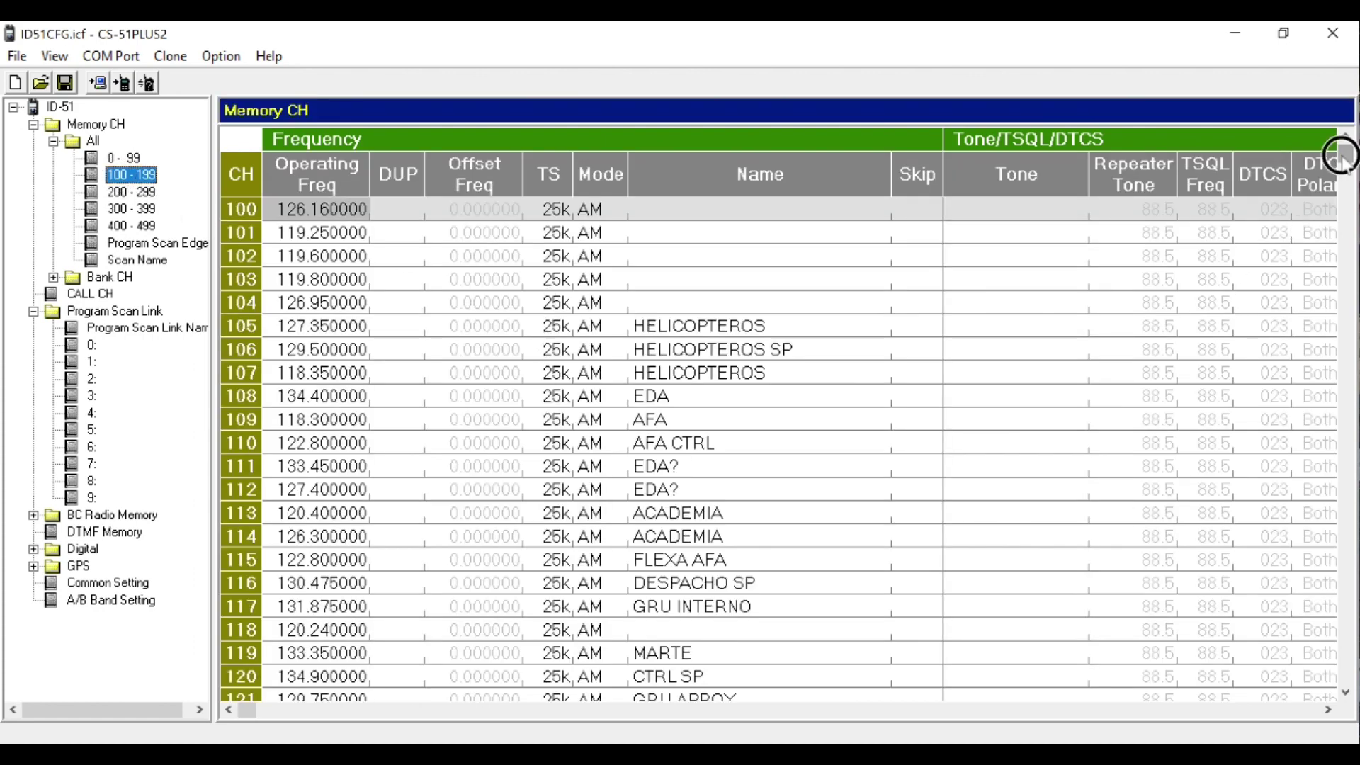
left_click_drag(1337, 148, 1341, 371)
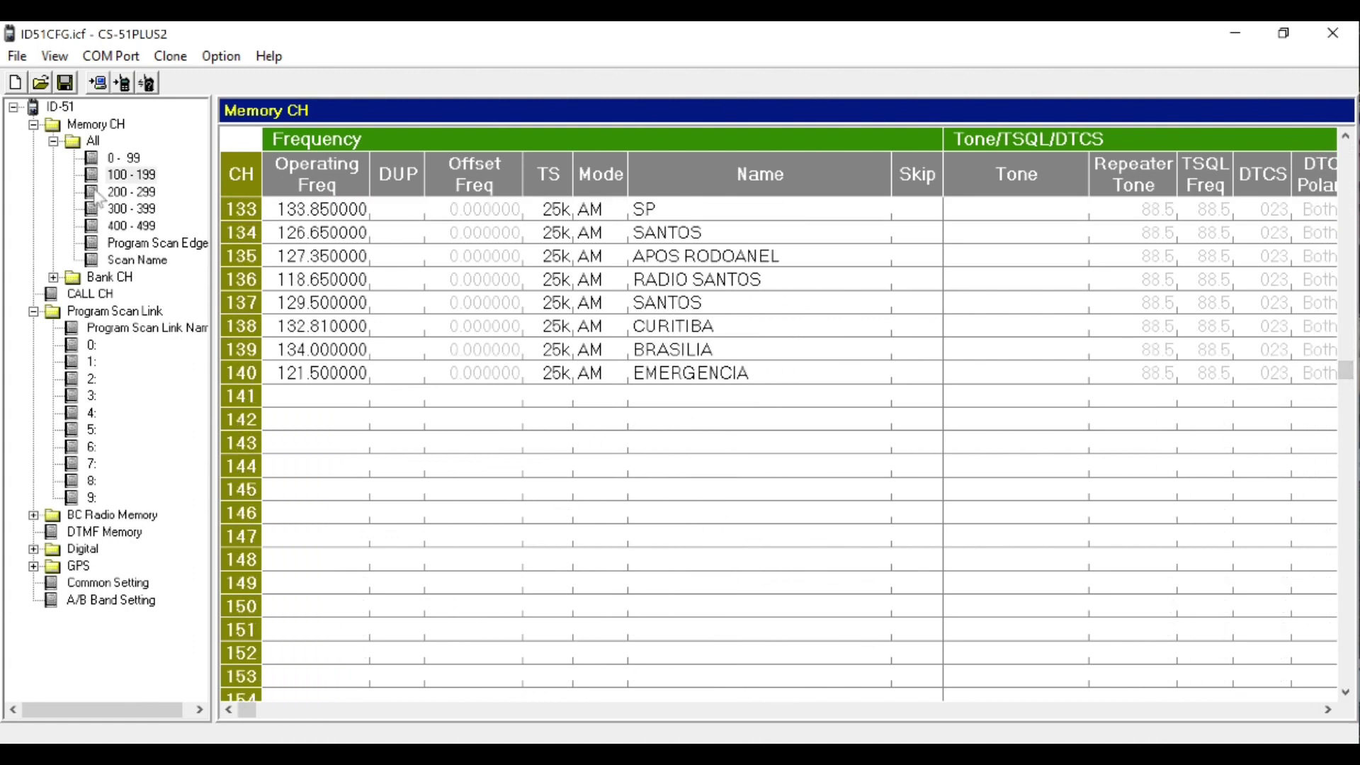
left_click(119, 177)
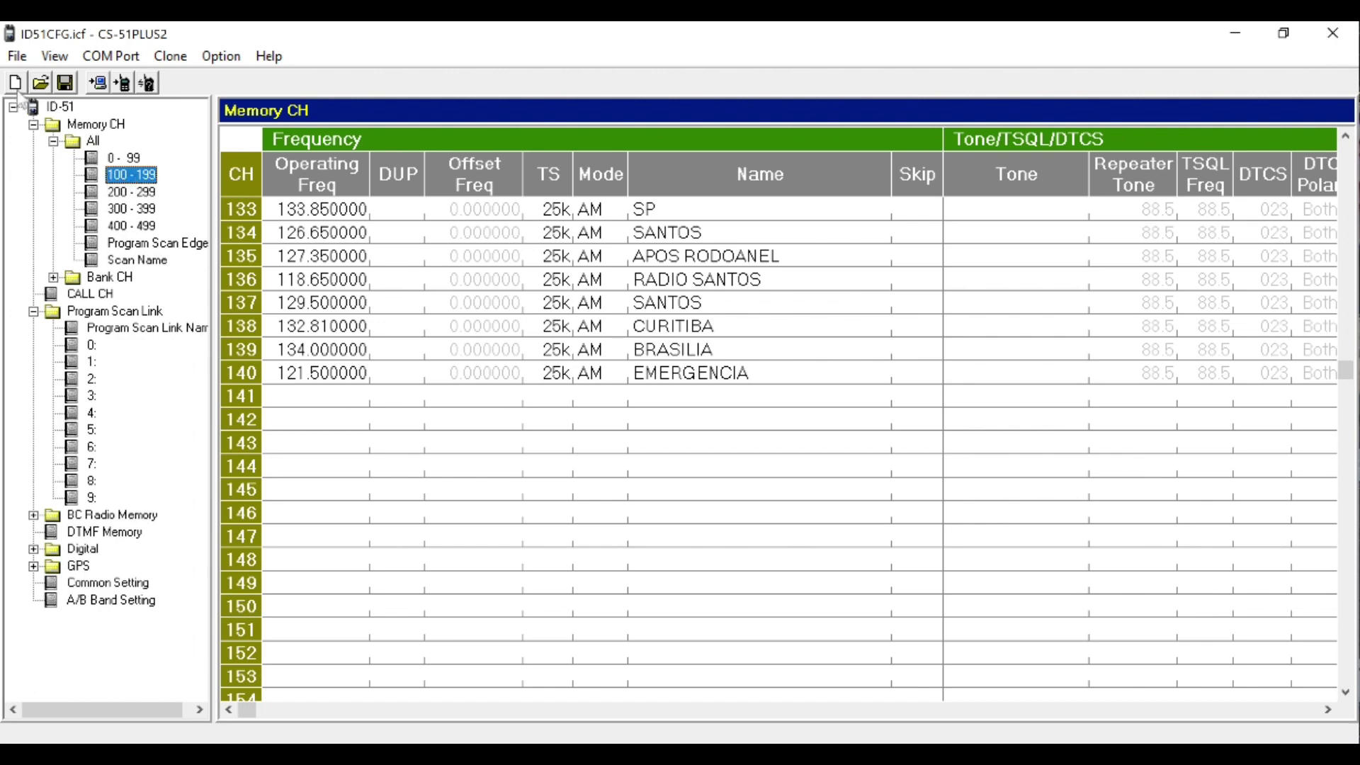
left_click(19, 60)
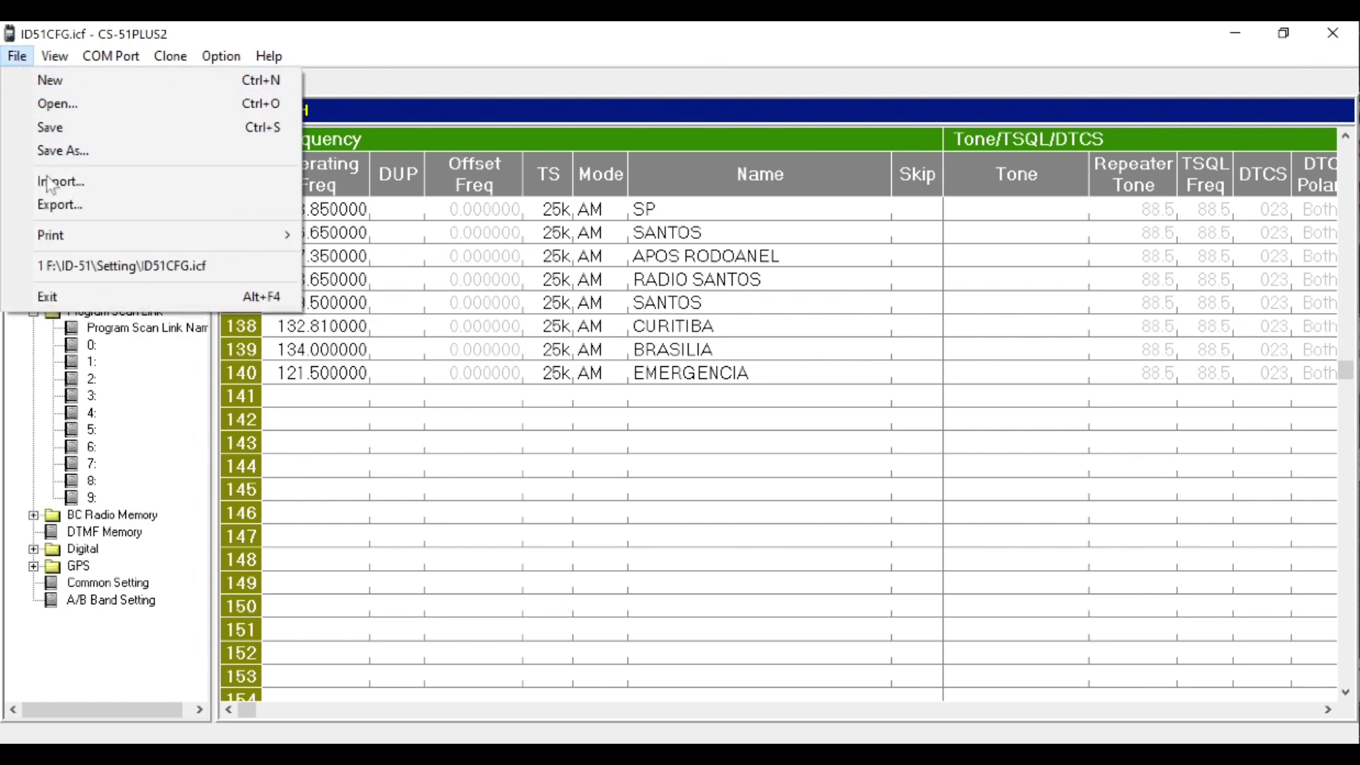
left_click(47, 205)
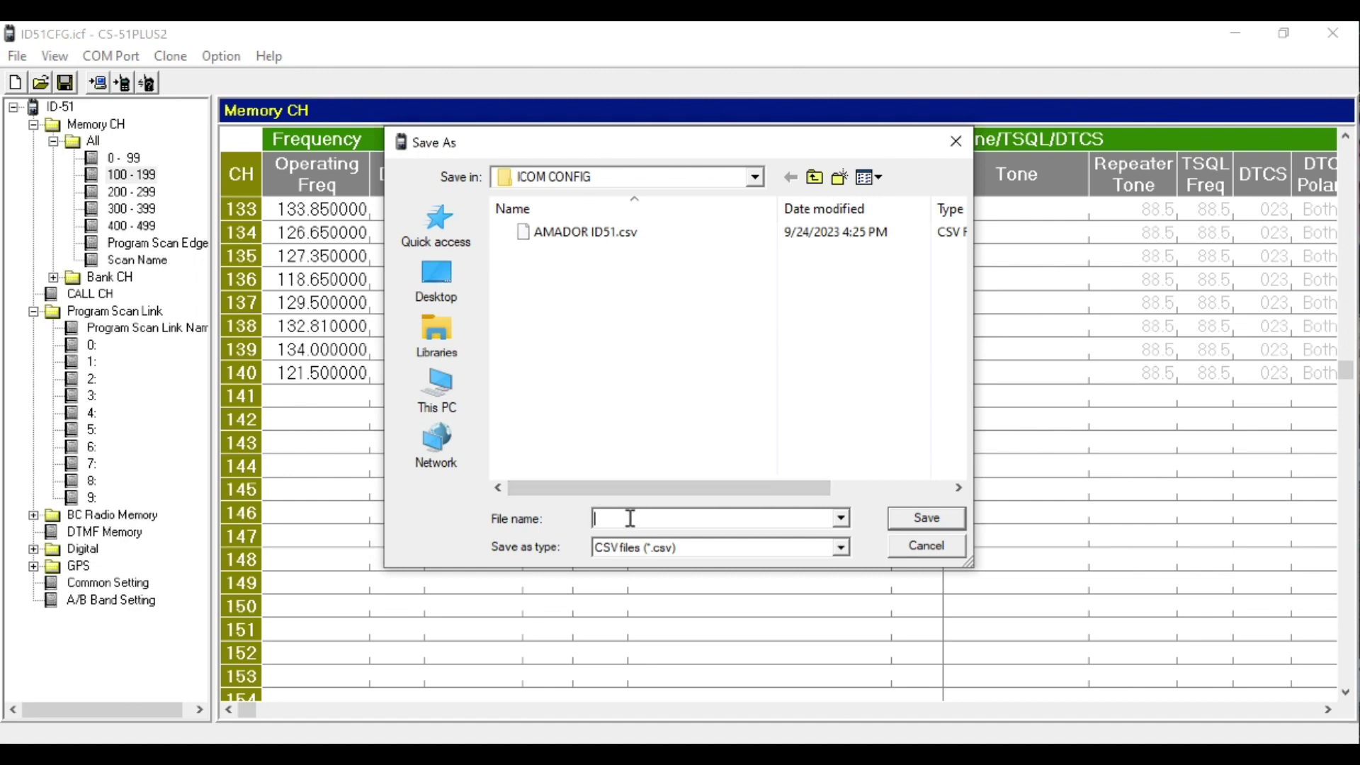
type("AVIACAO ID51")
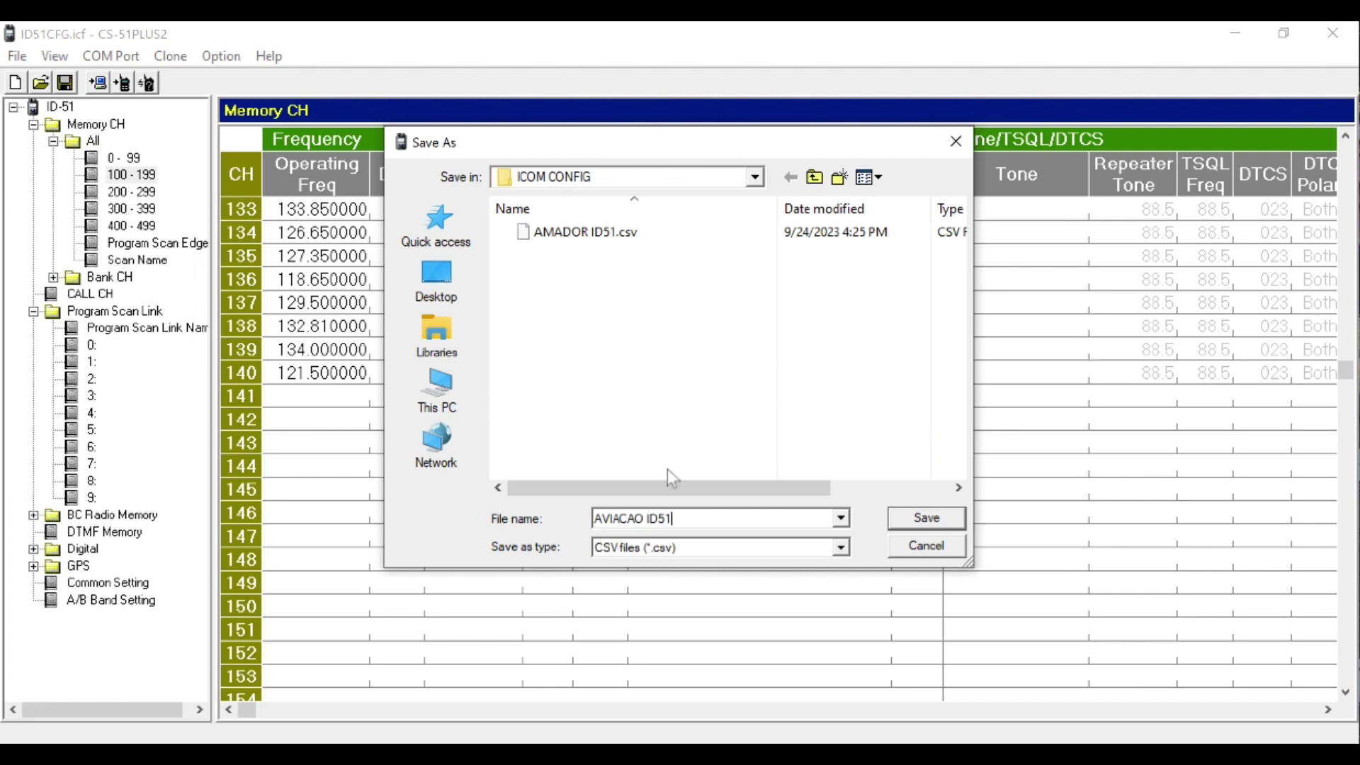
left_click(926, 521)
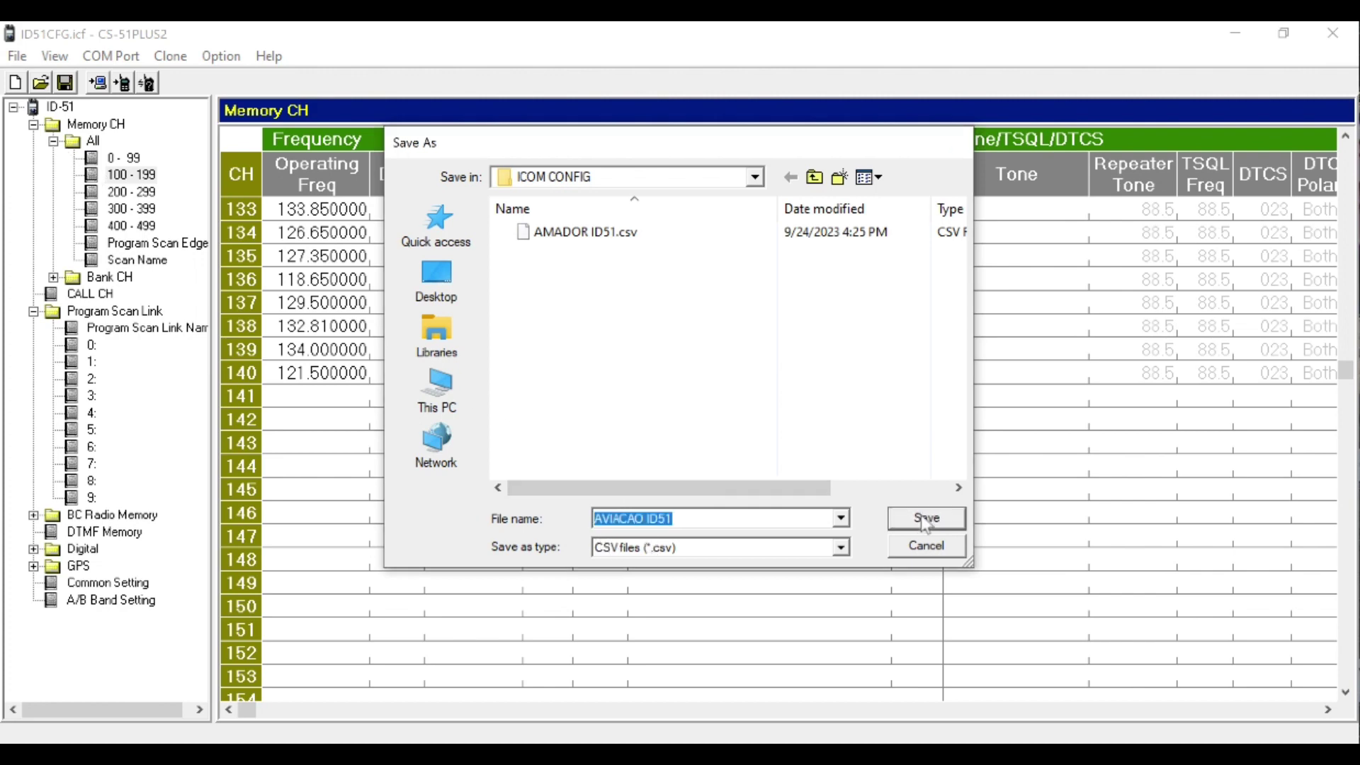
Step: Export memory channels 200 - 299 as the CSV file TALKABOUT ID51 into the ICOM CONFIG folder
left_click(139, 194)
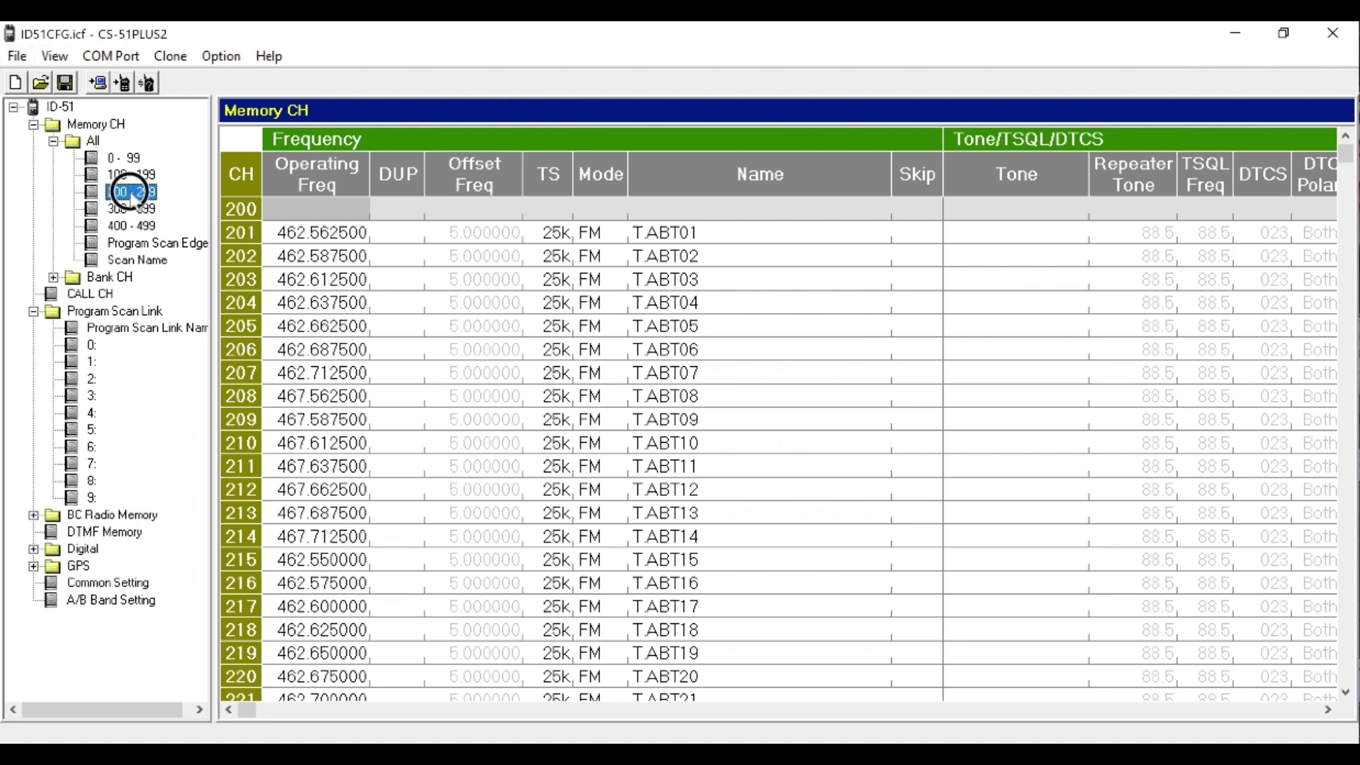
left_click(17, 56)
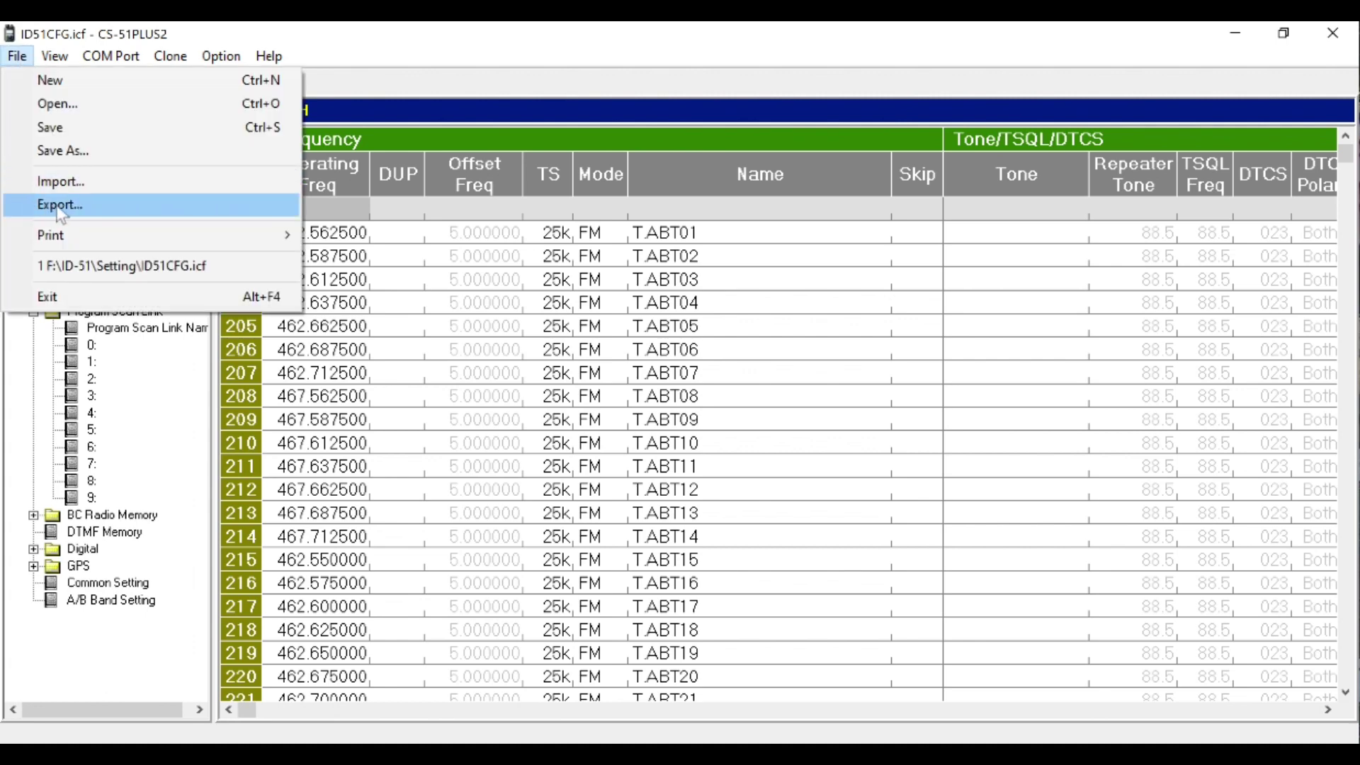
left_click(32, 205)
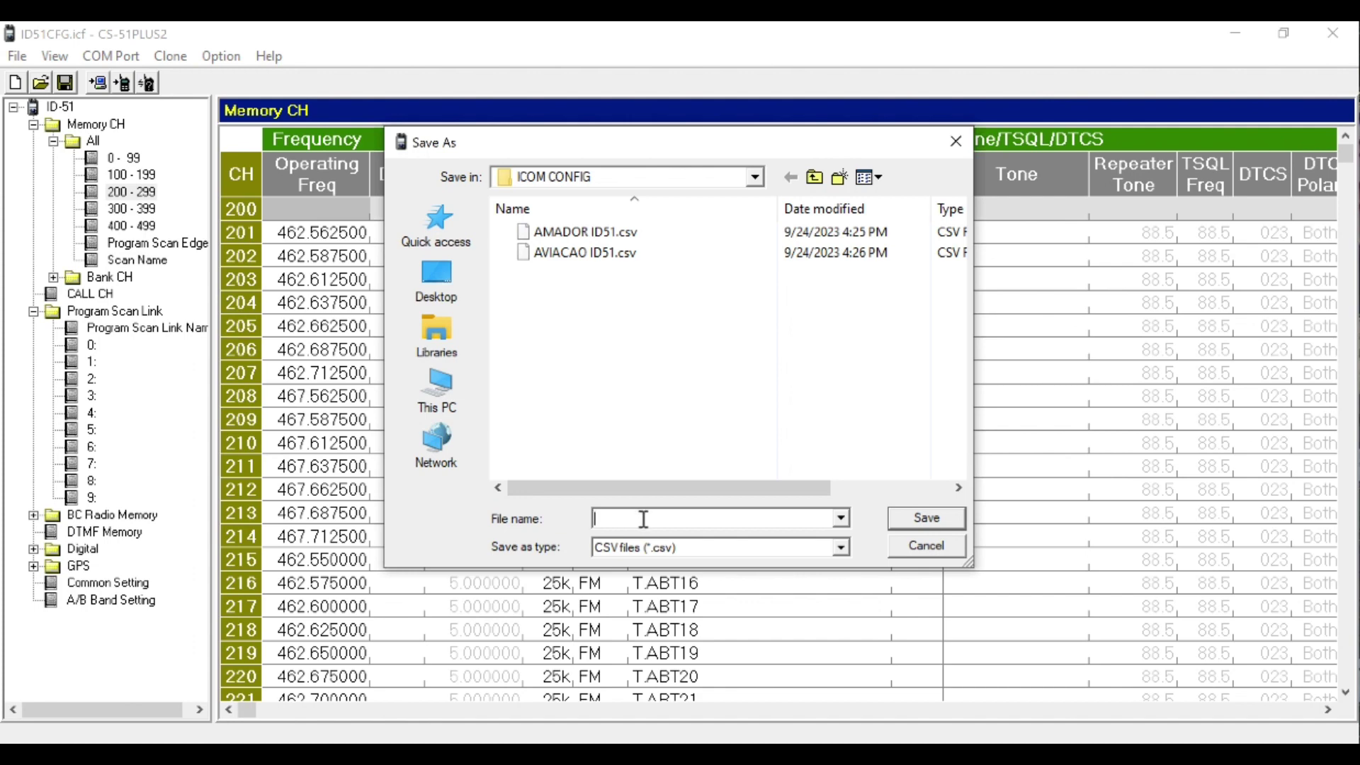
type("HT")
key("BackSpace")
key("BackSpace")
key("BackSpace")
type("TALKABOUT ID51")
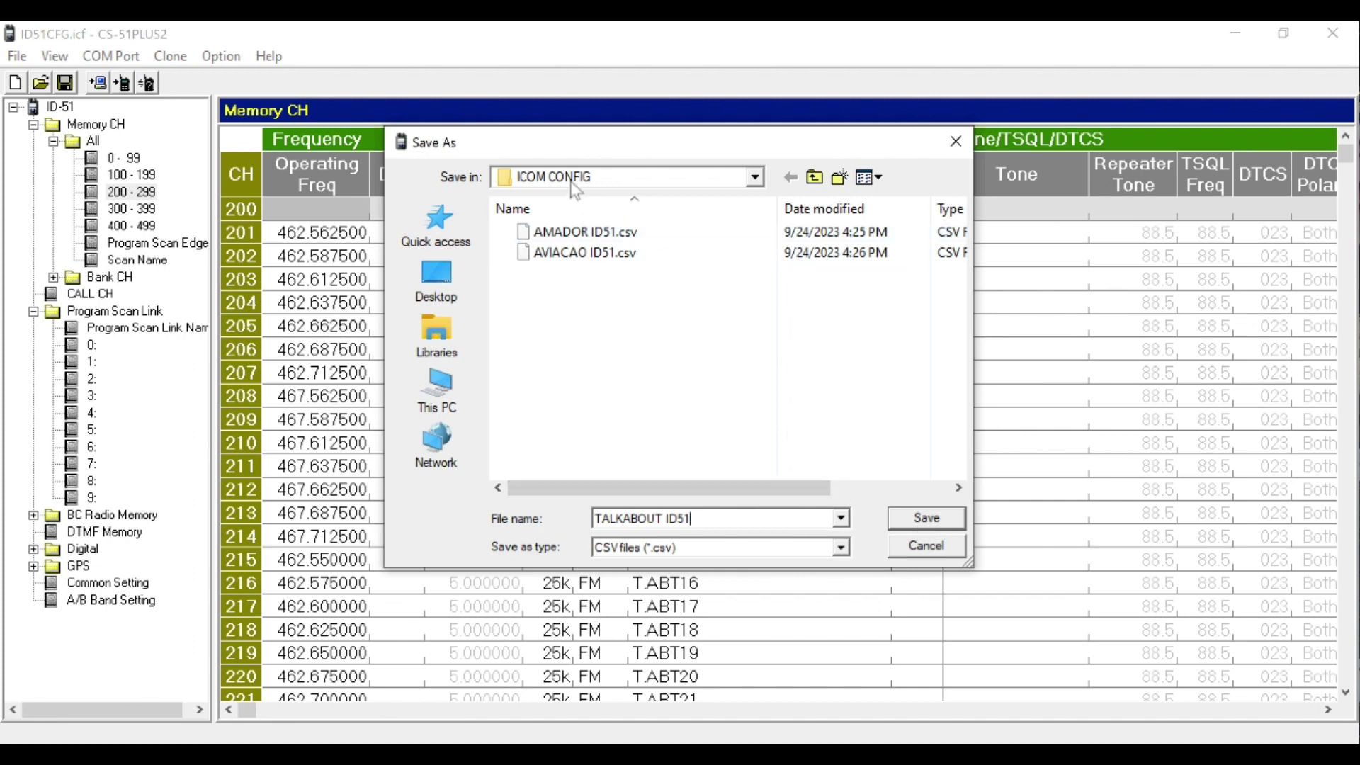
left_click(902, 524)
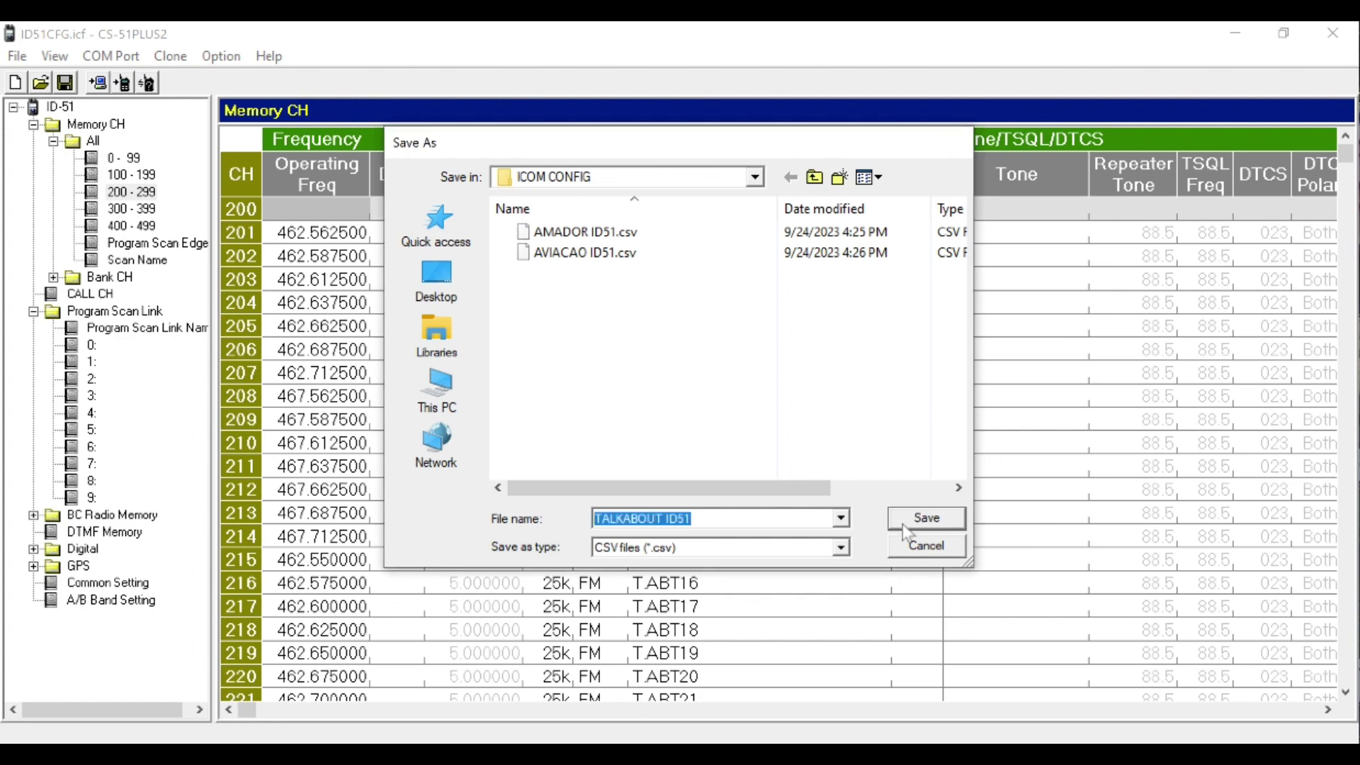
Step: Check memory channel ranges 300 - 399 and 400 - 499, and expand the Bank CH branch to view its banks
left_click(145, 210)
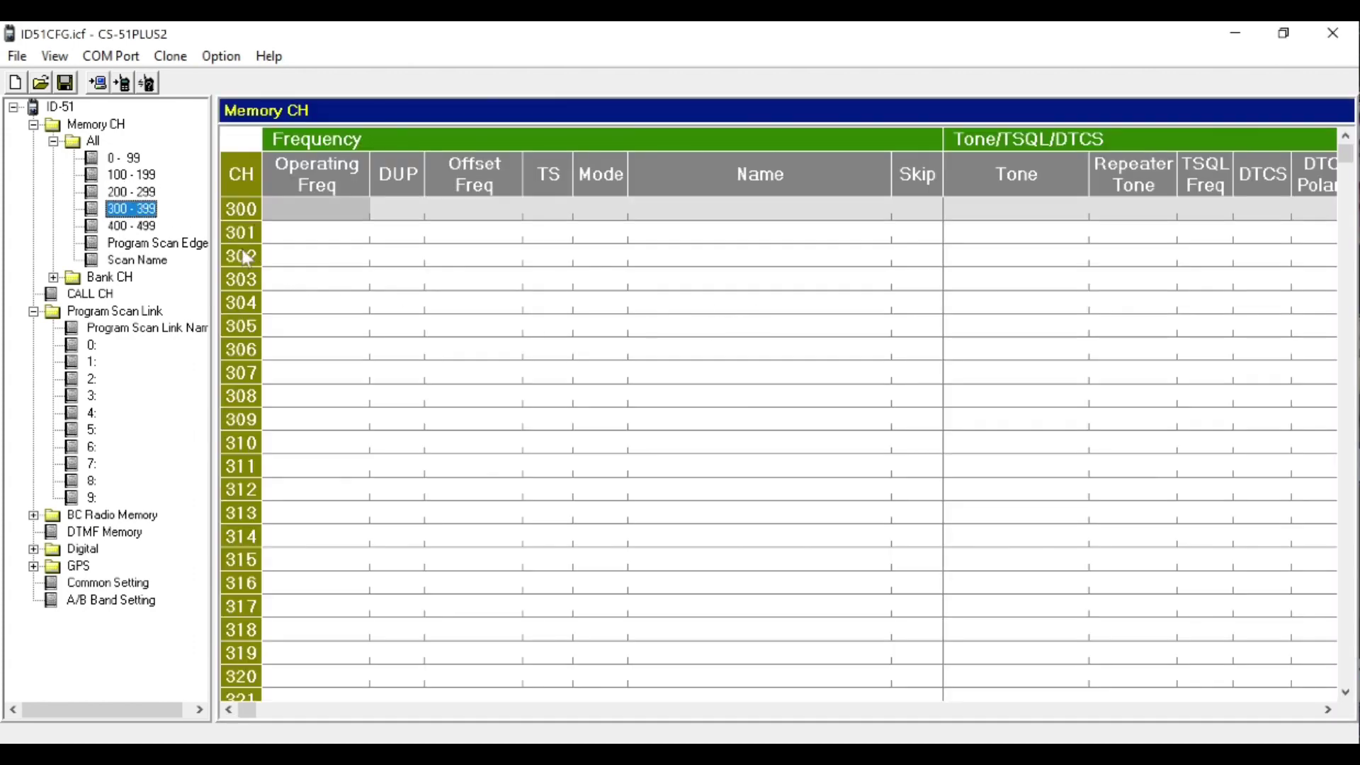
left_click(140, 227)
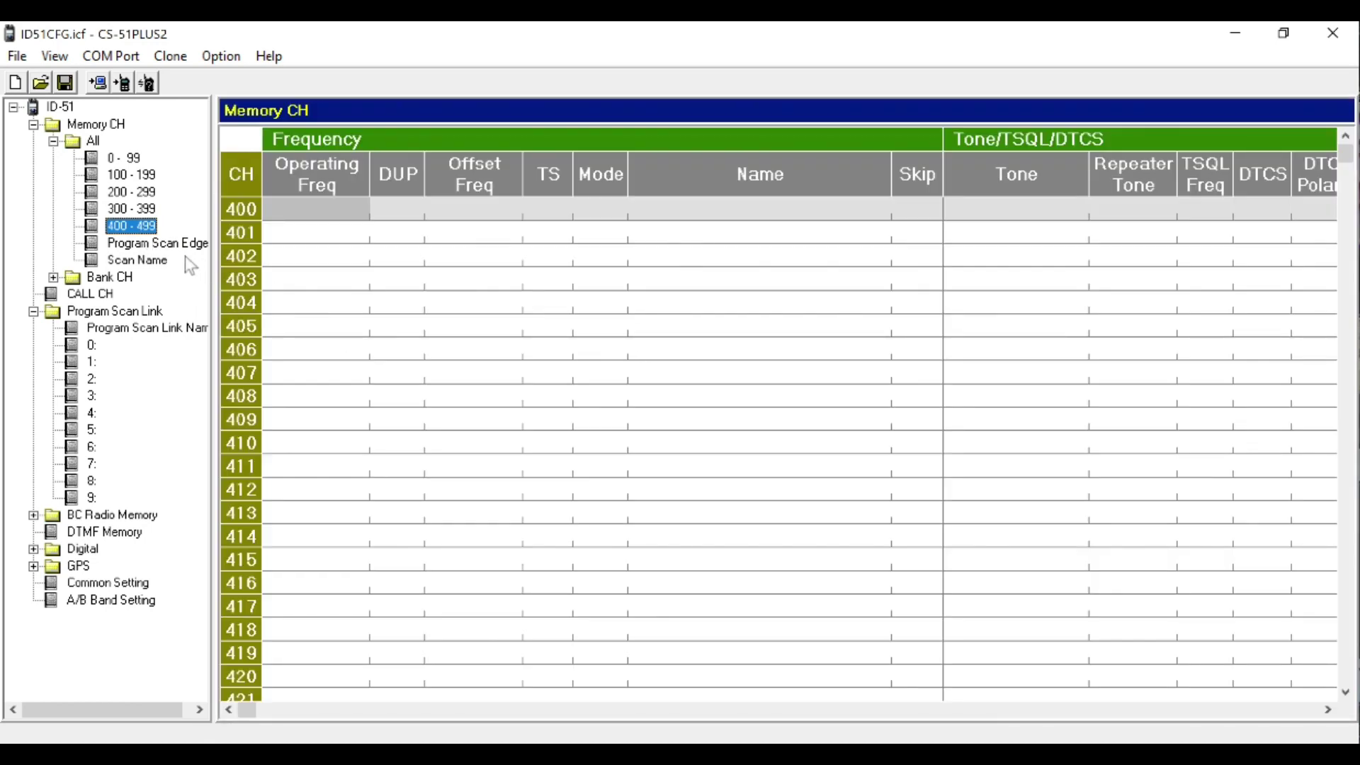
left_click(53, 277)
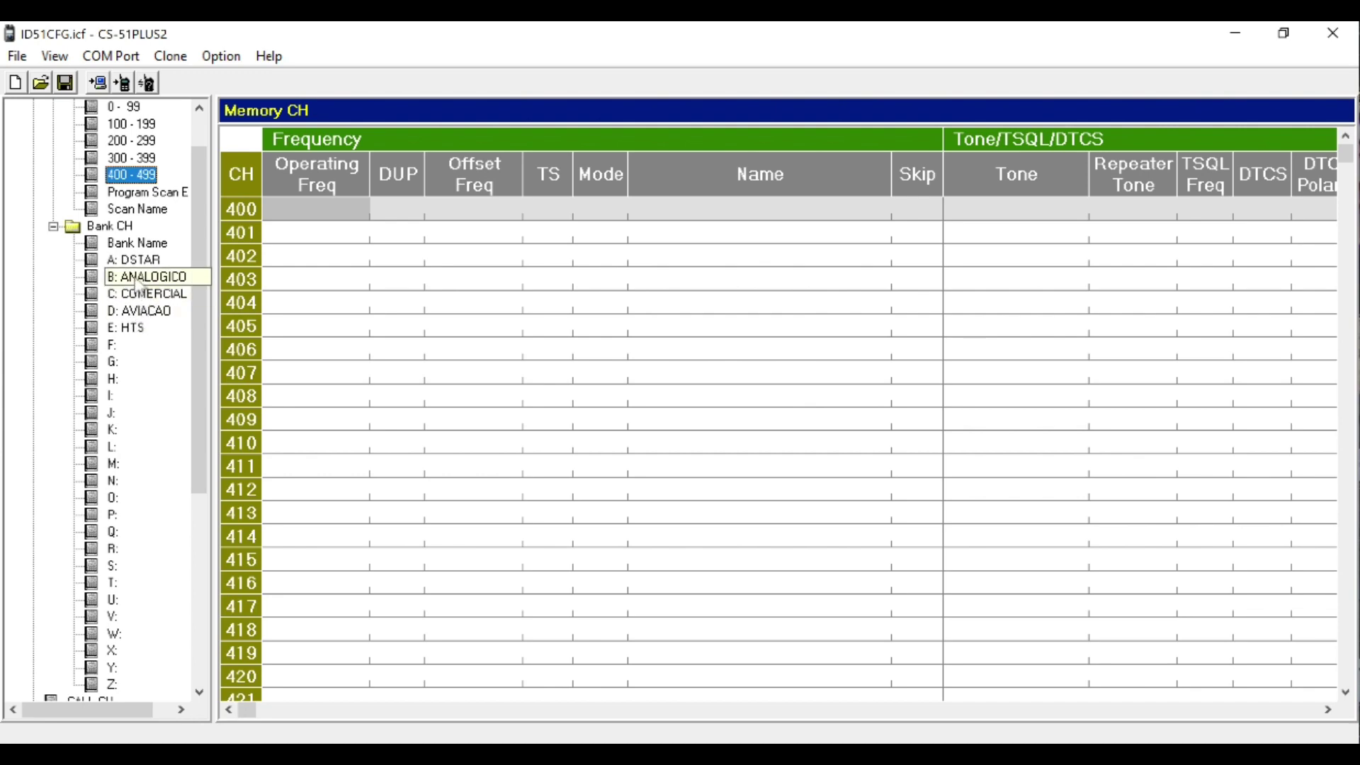
Step: Export bank A: DSTAR as the CSV file BANCO DSTAR into the ICOM CONFIG folder
left_click(156, 261)
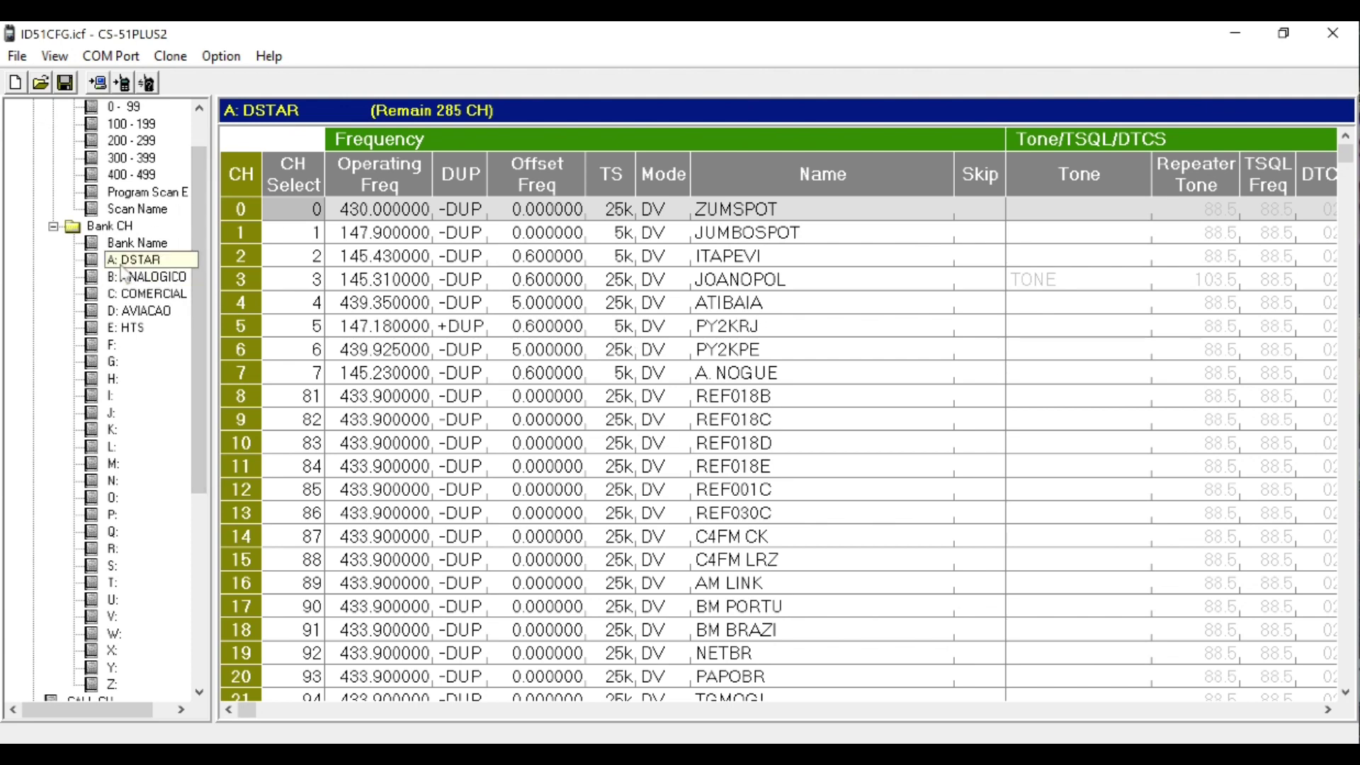
left_click(18, 58)
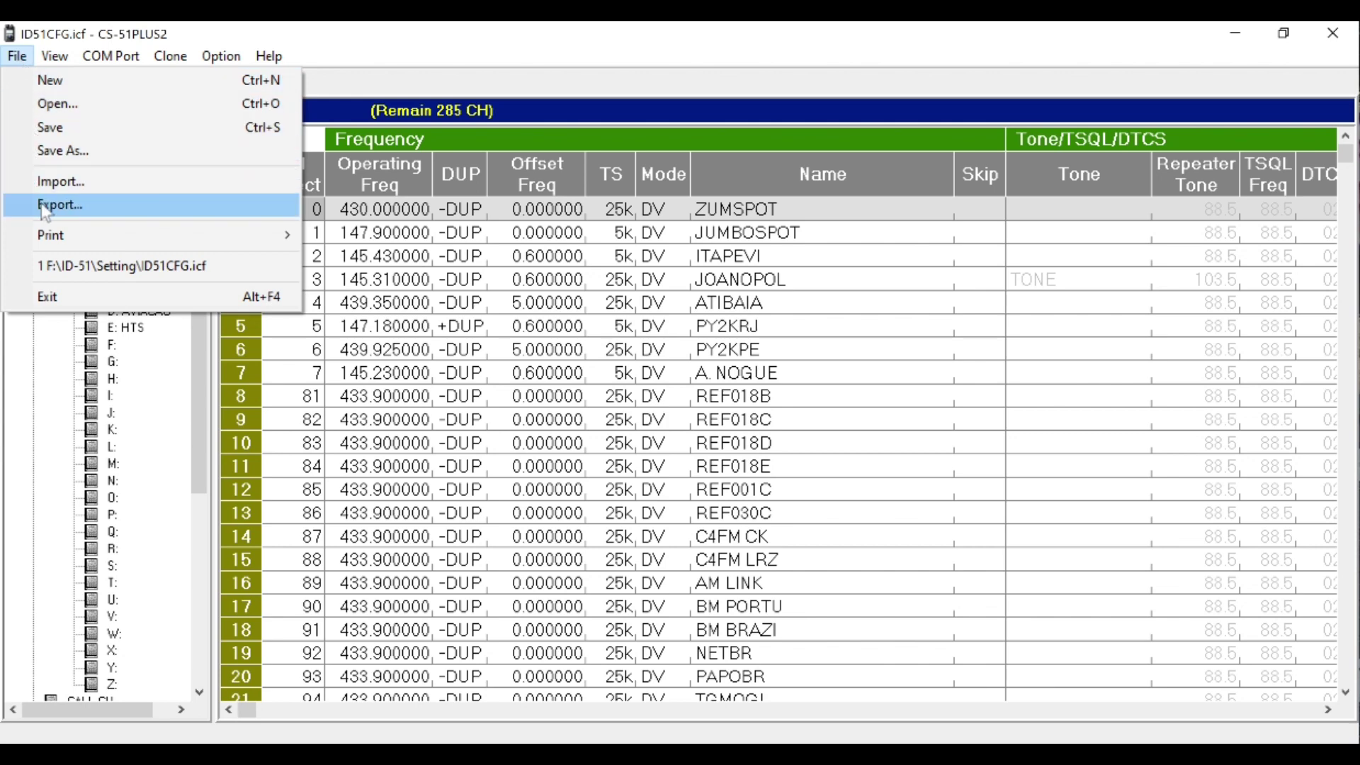
left_click(69, 207)
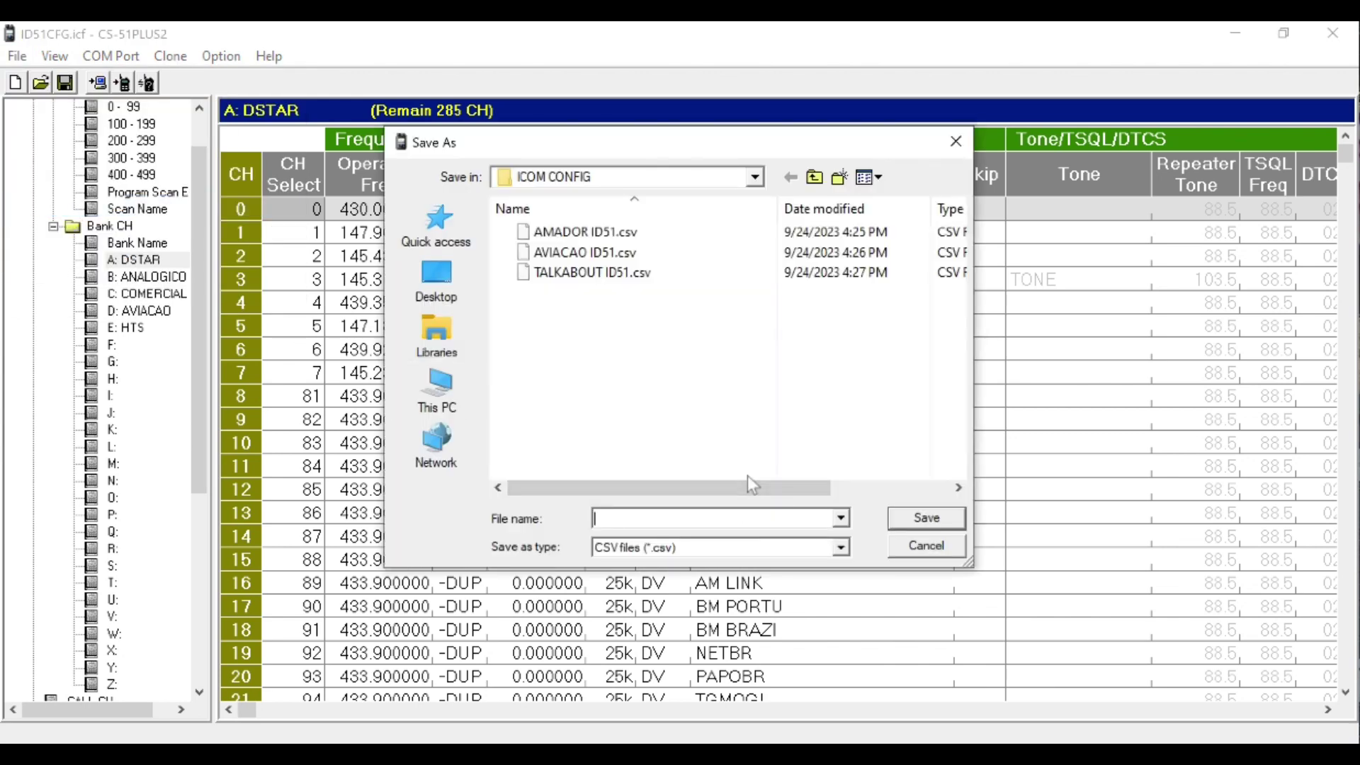
type("BANCO")
type("DSTAR")
left_click(921, 516)
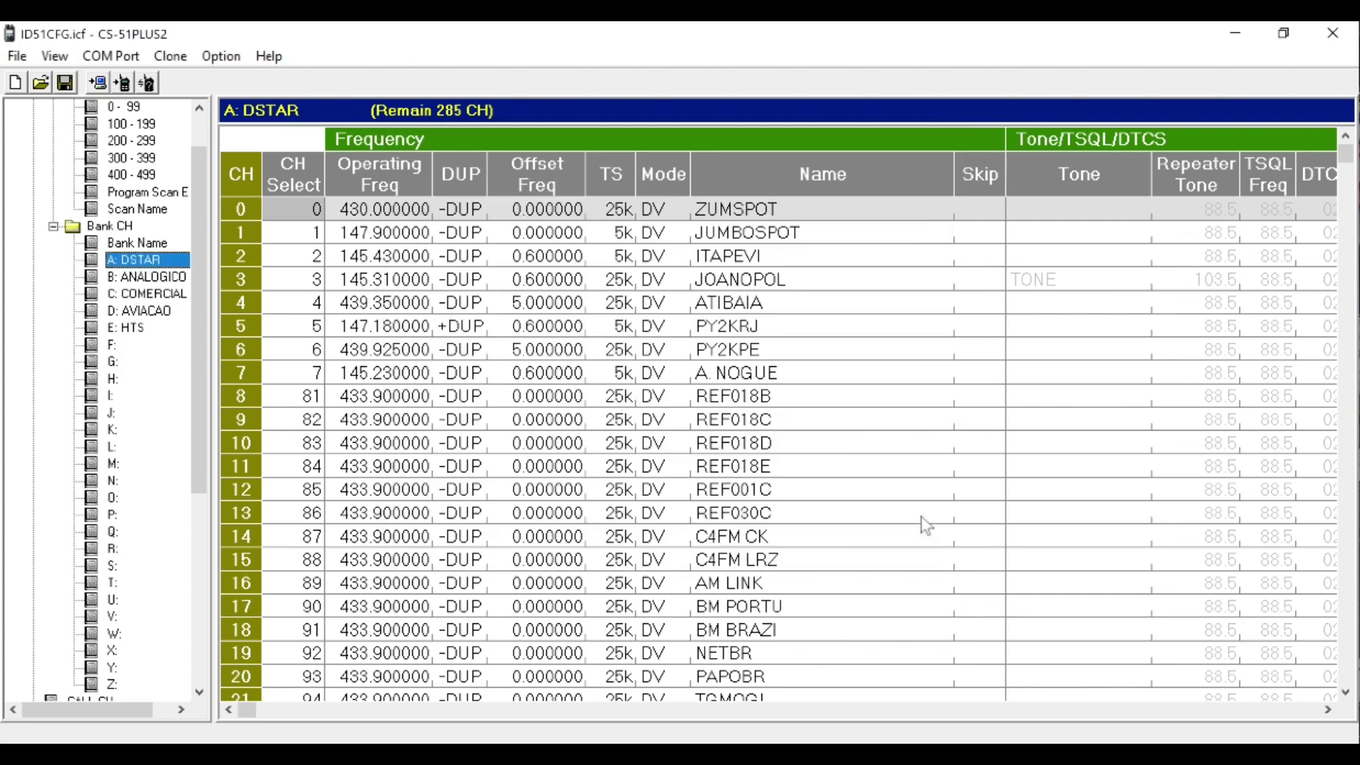
Step: Export bank B: ANALOGICO as the CSV file BANCO ANALOGICO into the ICOM CONFIG folder
left_click(112, 278)
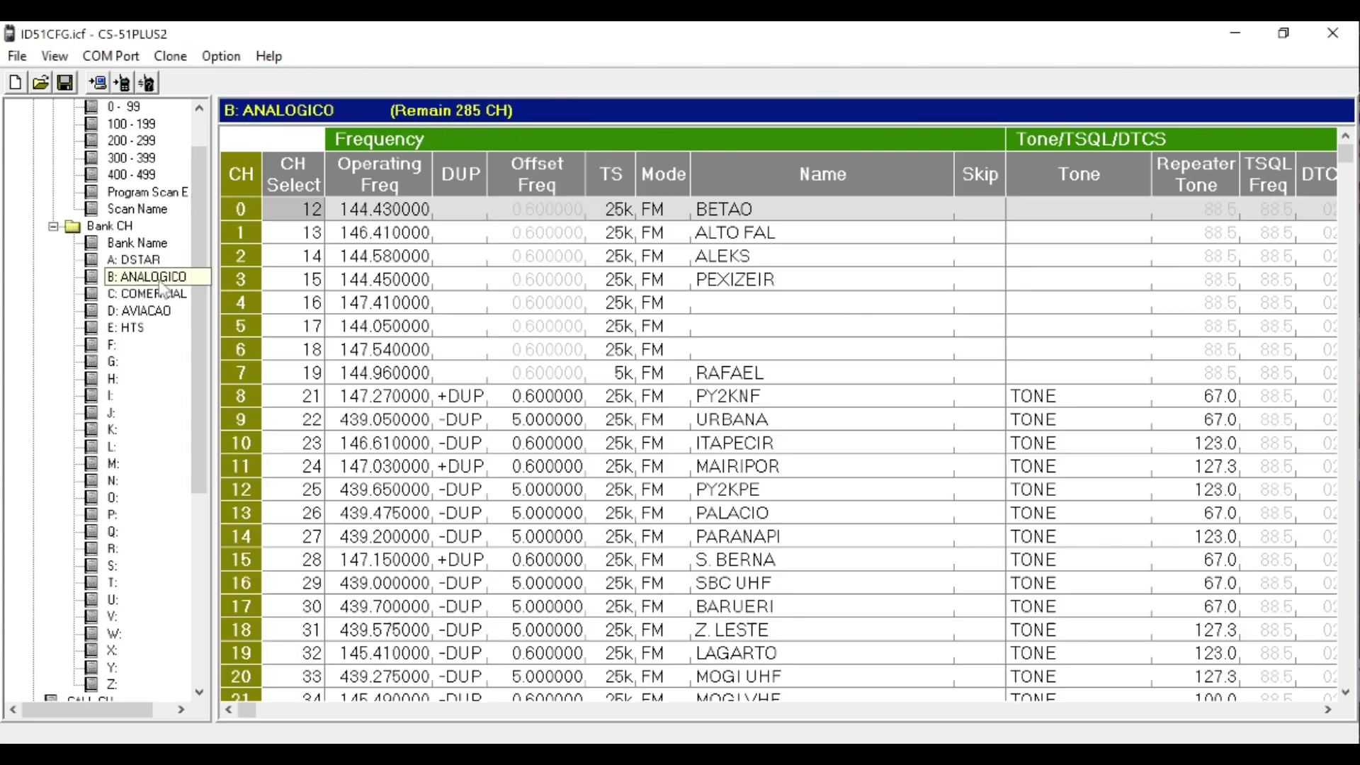
left_click(16, 61)
left_click(60, 204)
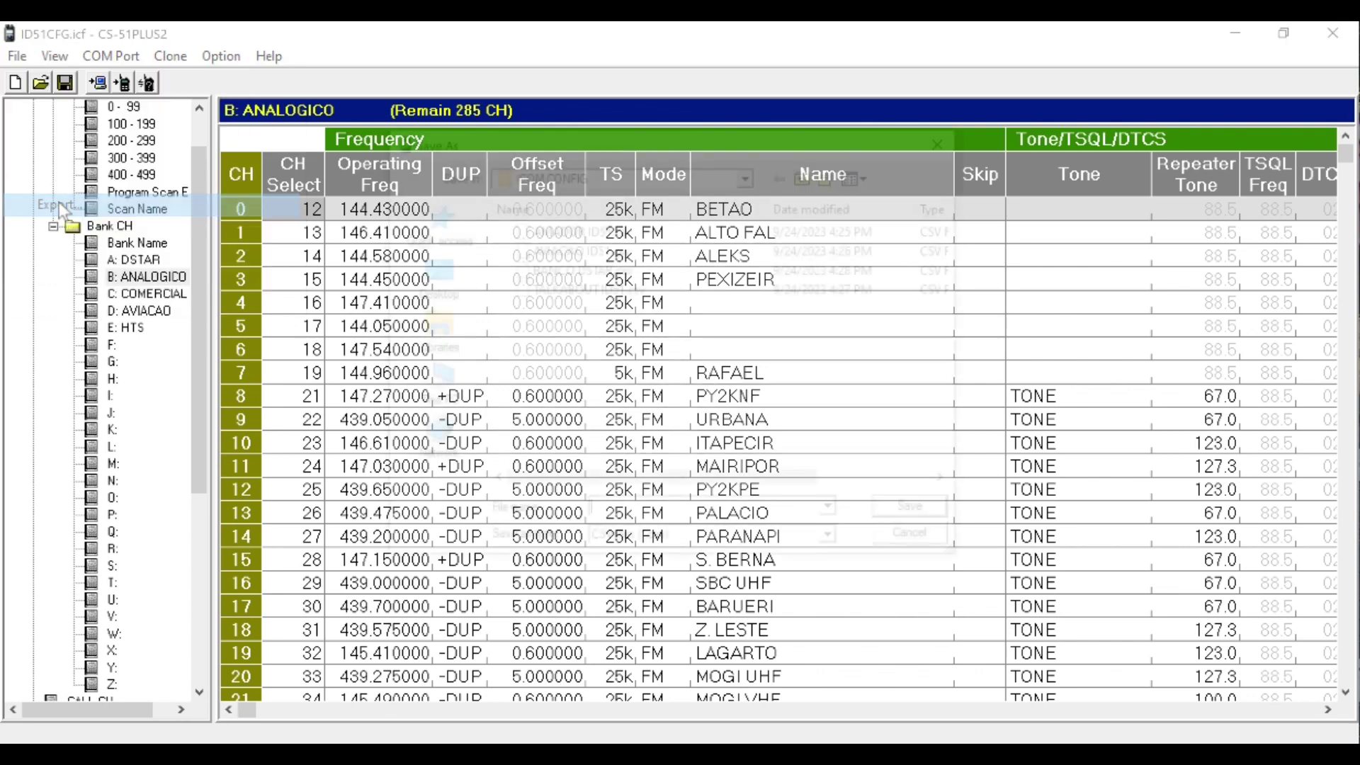
left_click(652, 518)
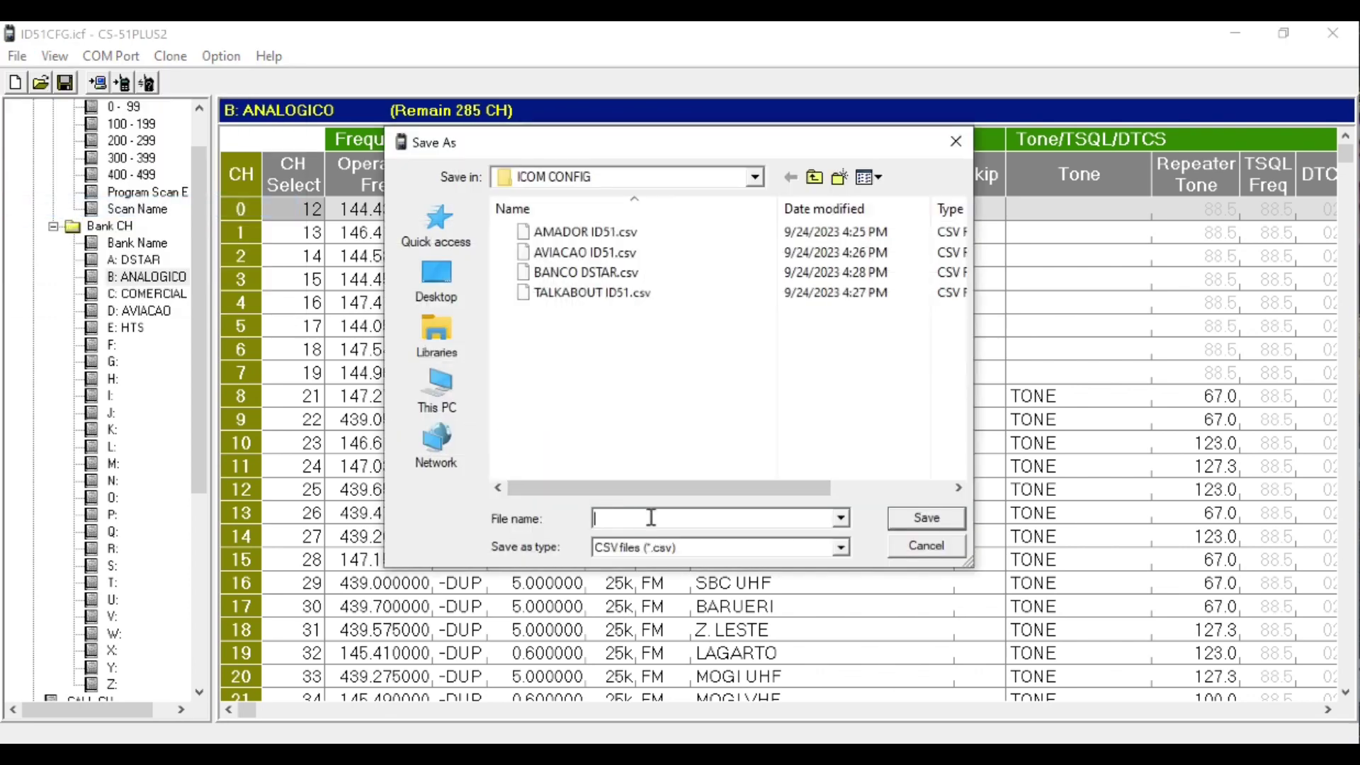
type("BANCO")
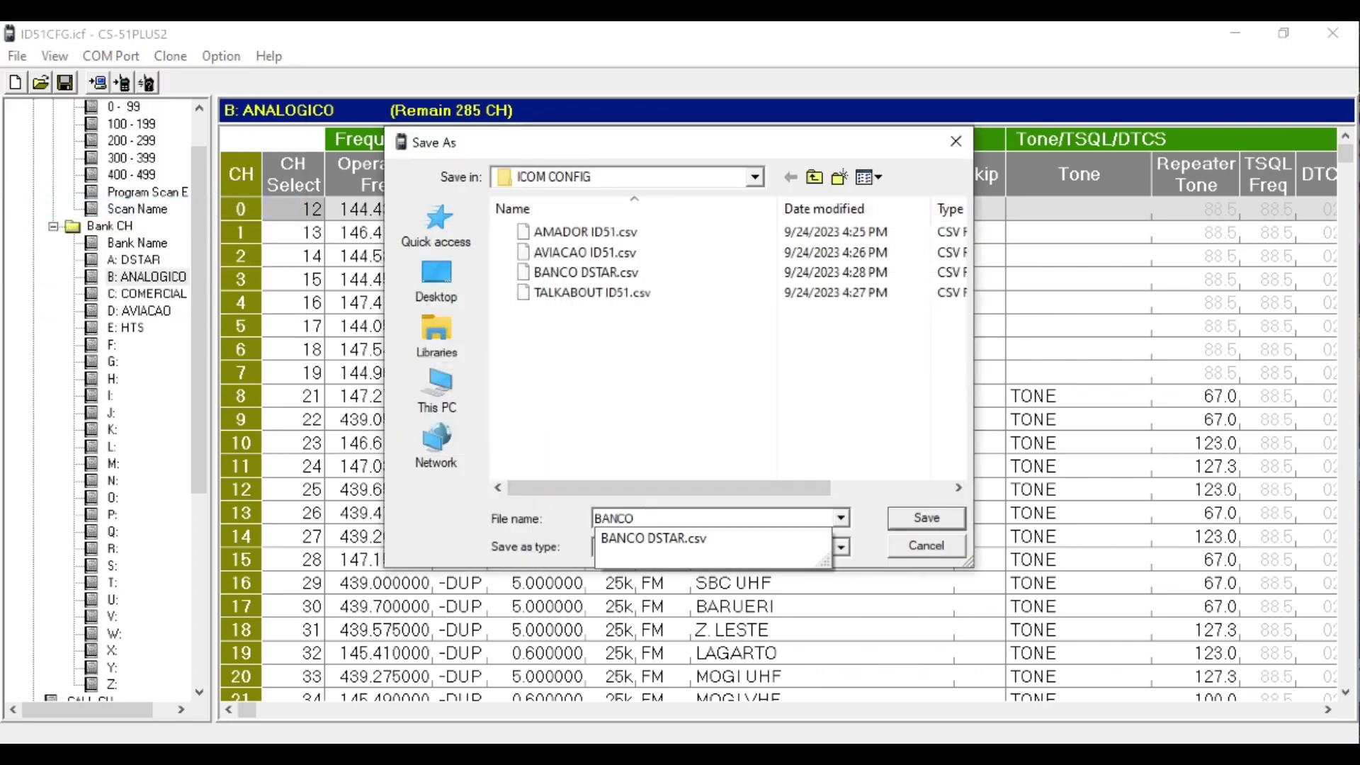
type(" ANALO")
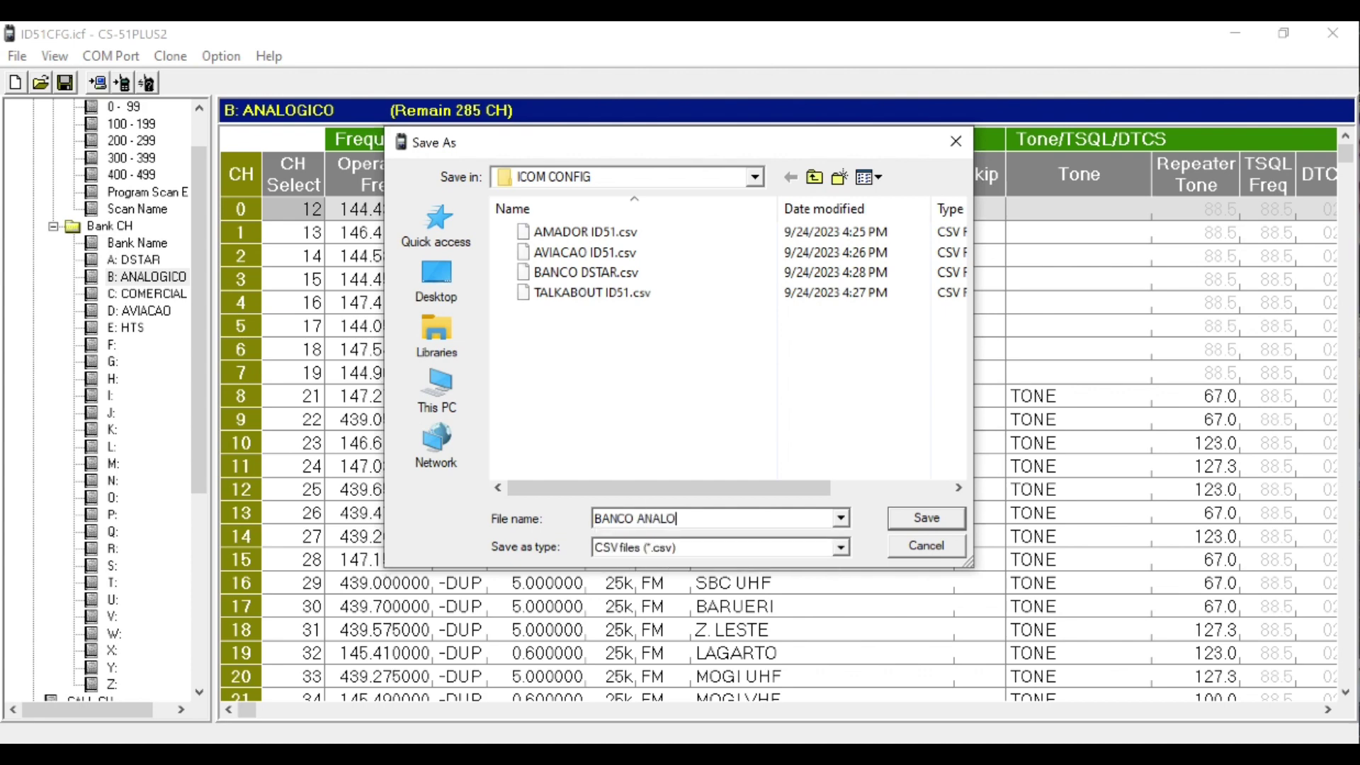
type("GICO")
left_click(922, 527)
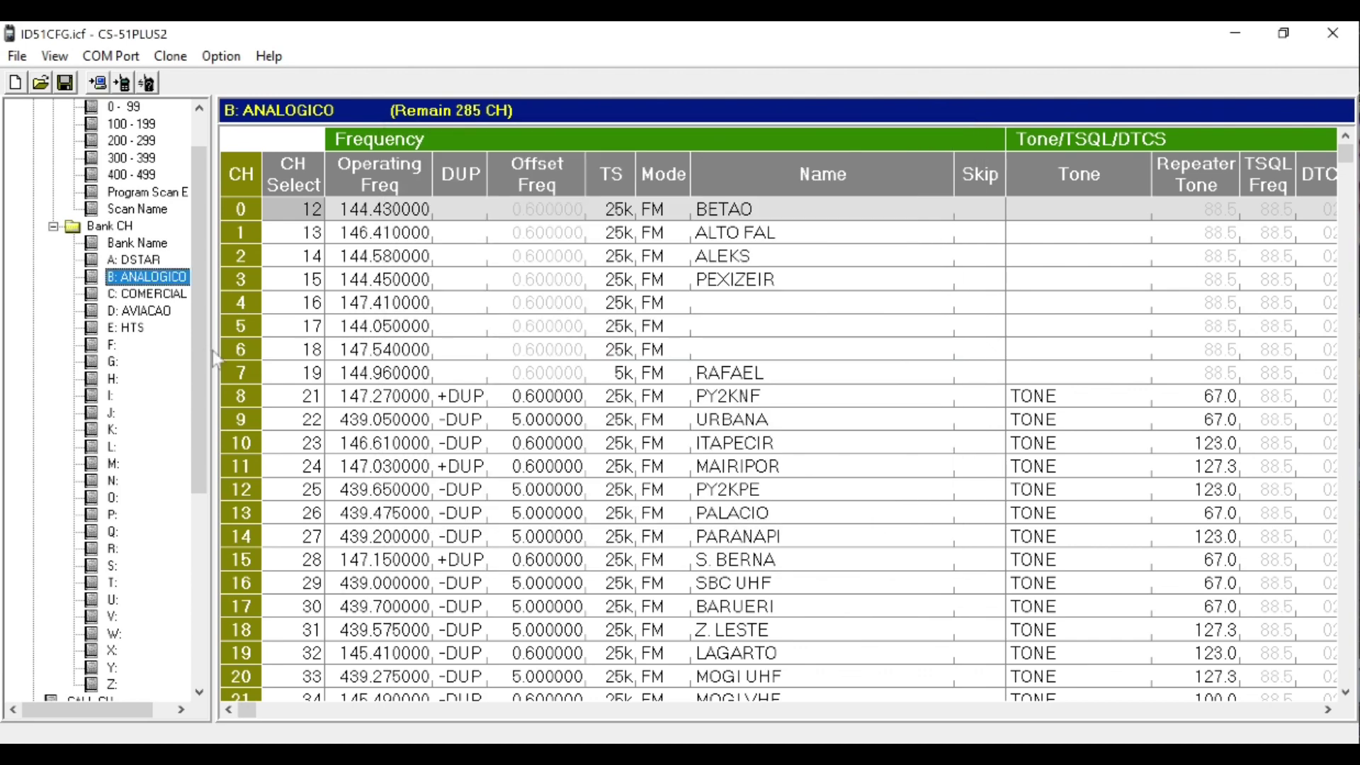
Step: Export bank C: COMERCIAL as the CSV file BANCO COMERCIAL into the ICOM CONFIG folder
left_click(150, 294)
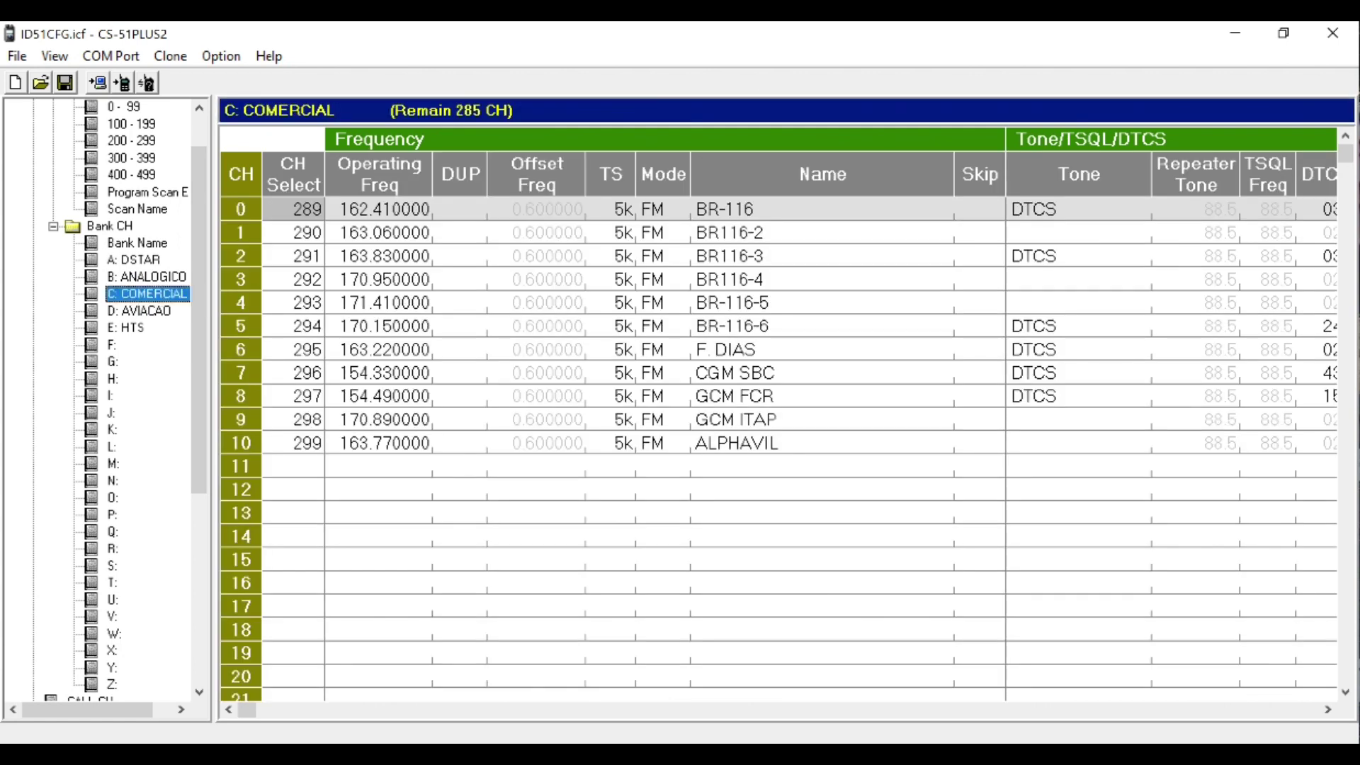
left_click(16, 57)
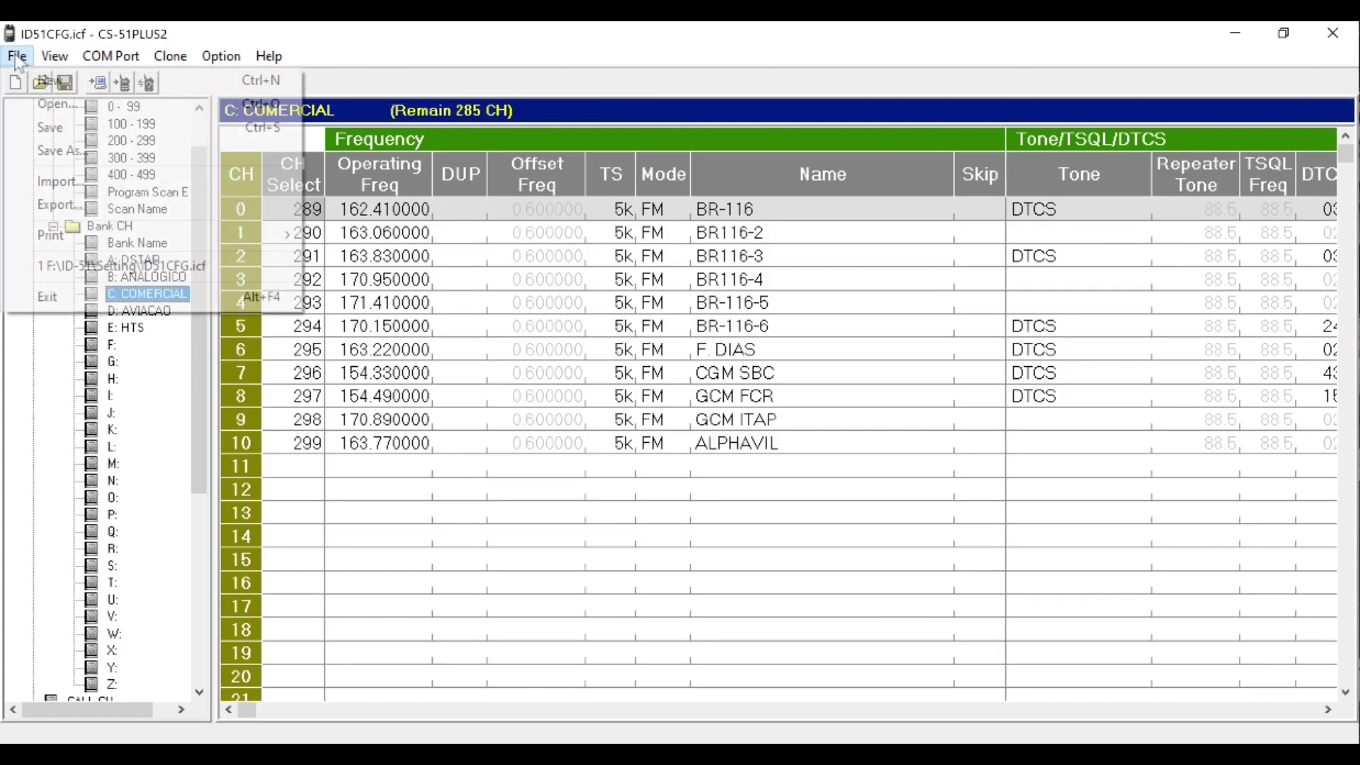
left_click(34, 55)
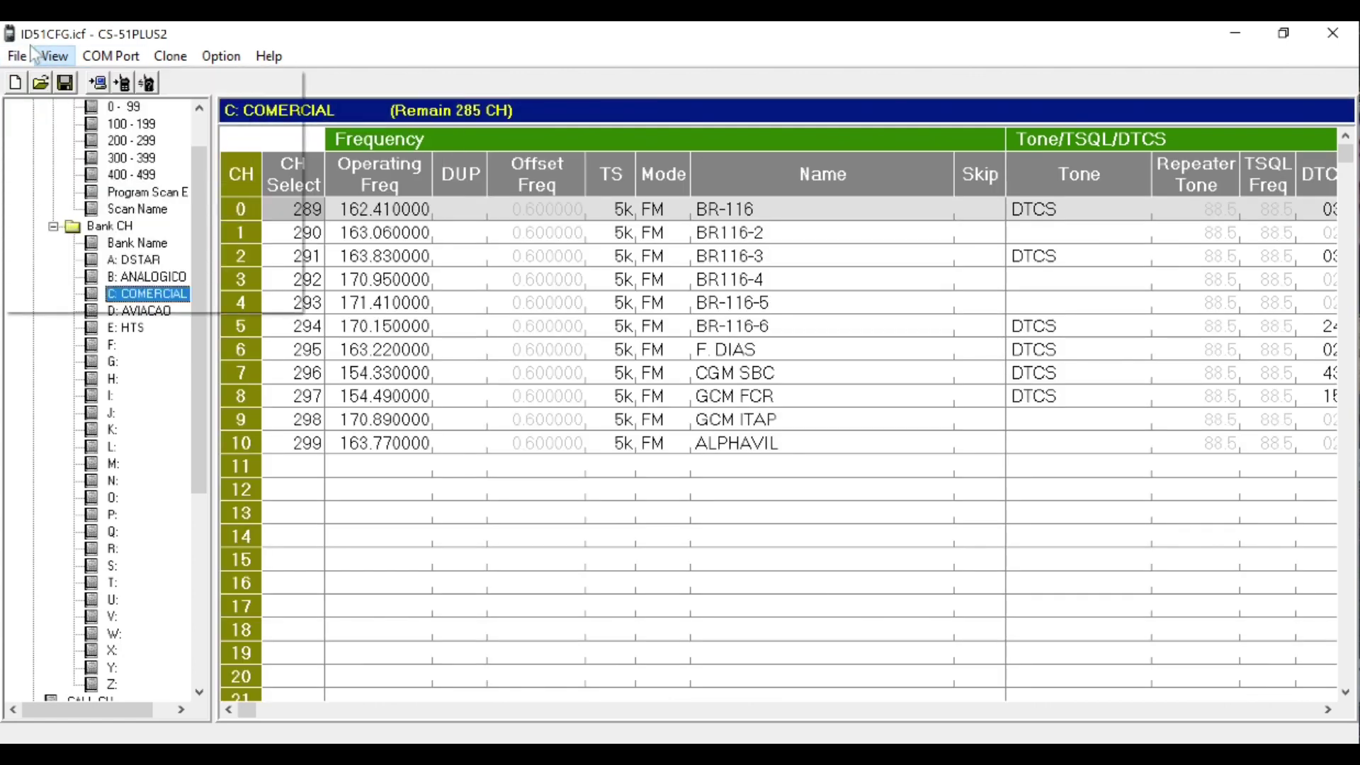
left_click(18, 56)
left_click(58, 205)
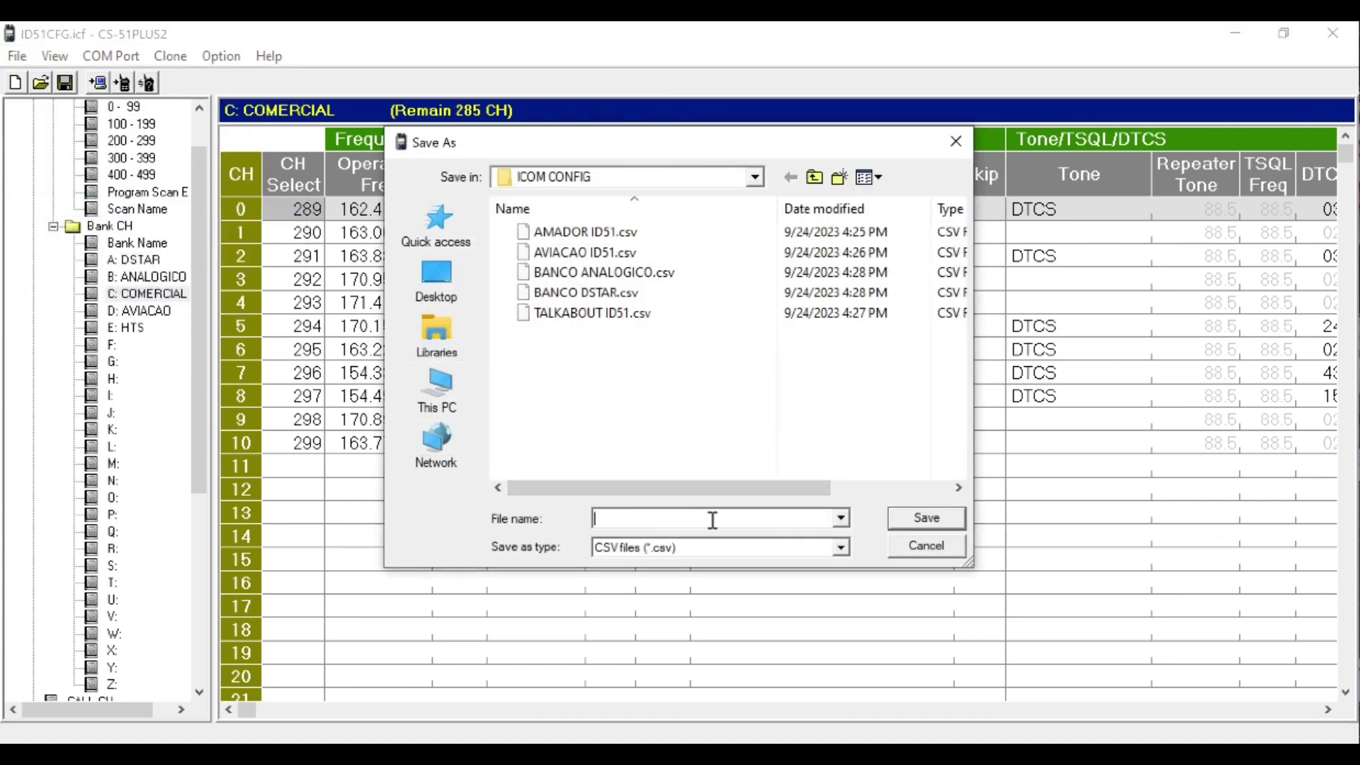
type("BAN")
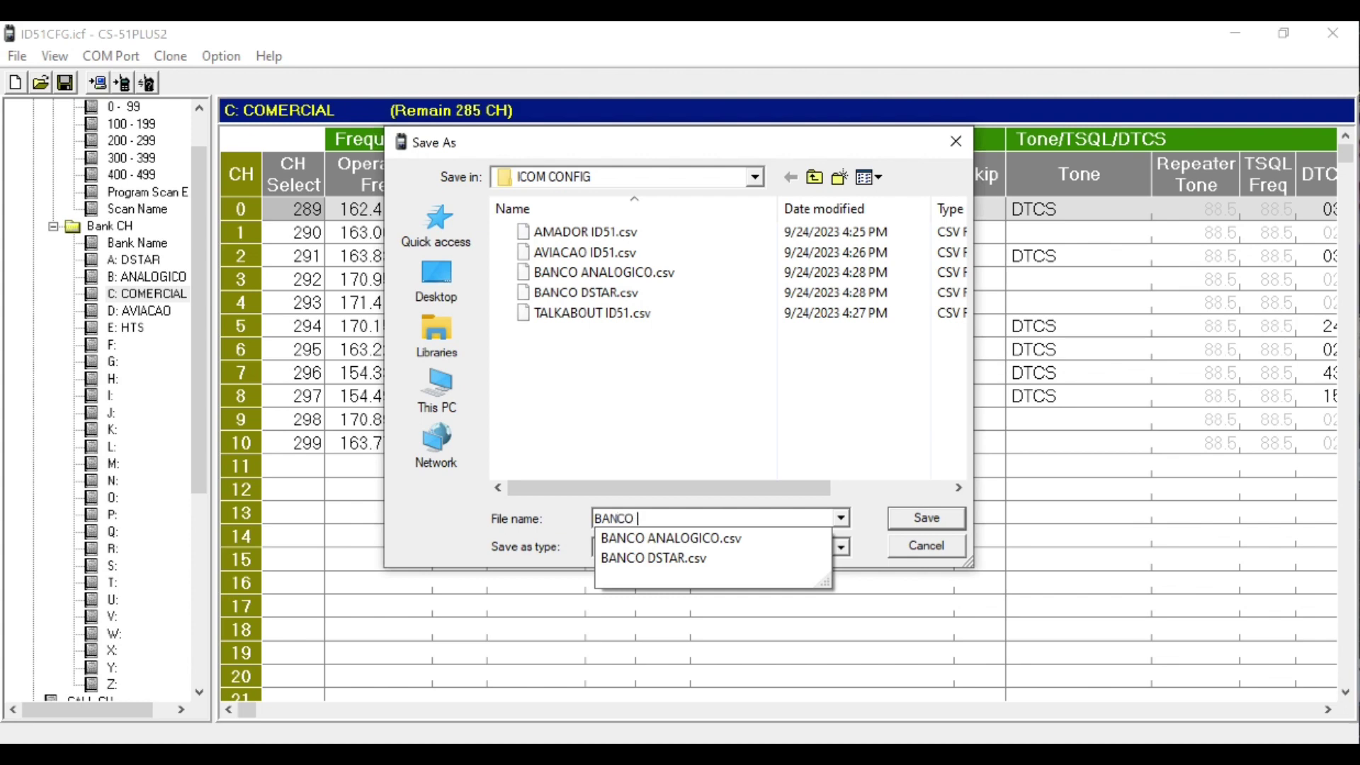
type("CO COMERCIAL")
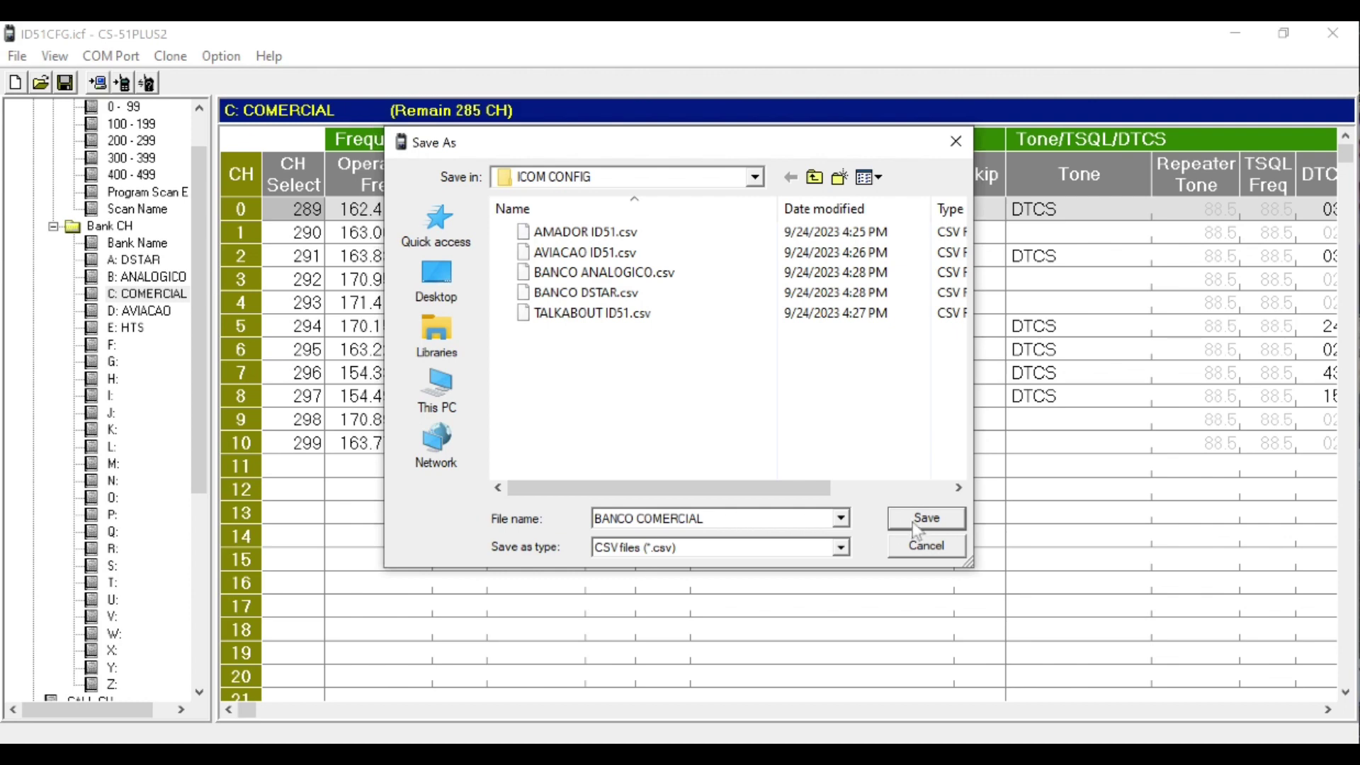
left_click(913, 522)
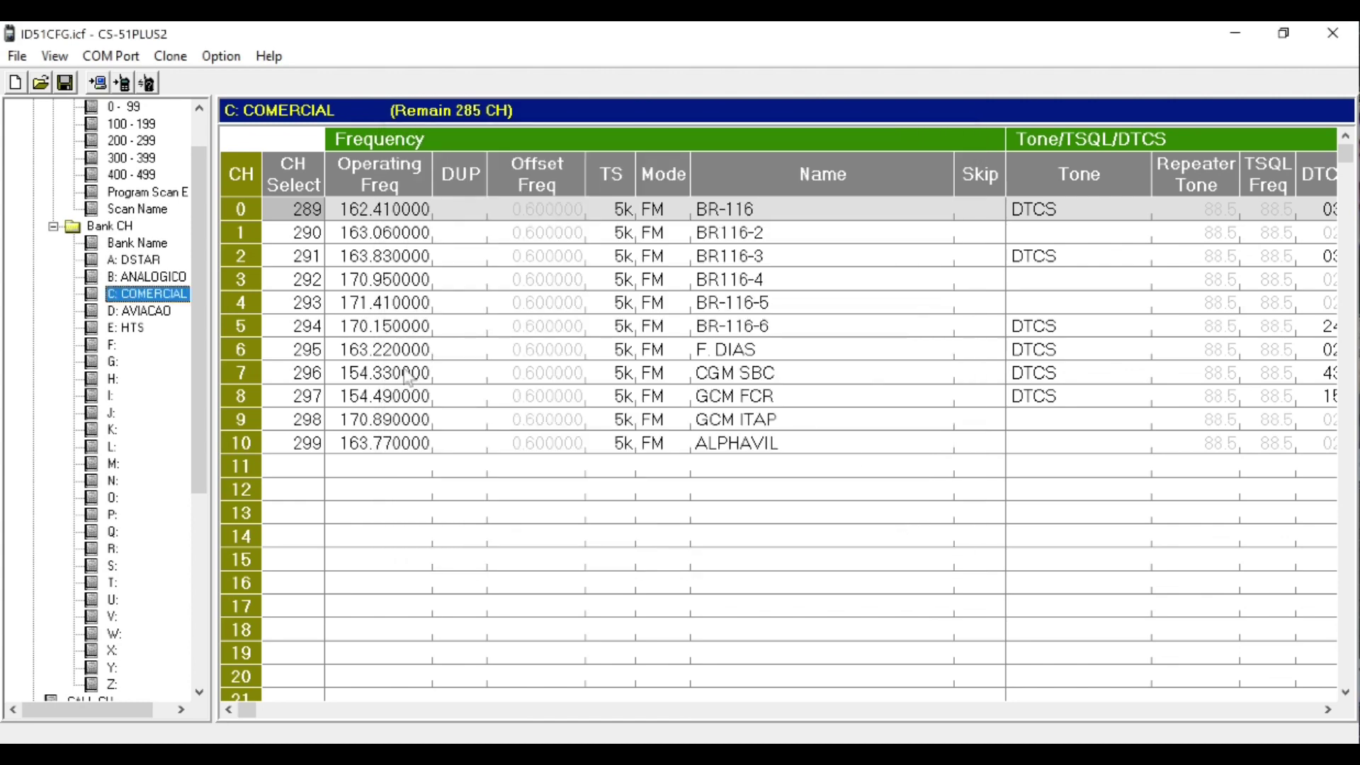
Step: Export bank D: AVIACAO as the CSV file BANCO AVIACAO into the ICOM CONFIG folder
left_click(137, 312)
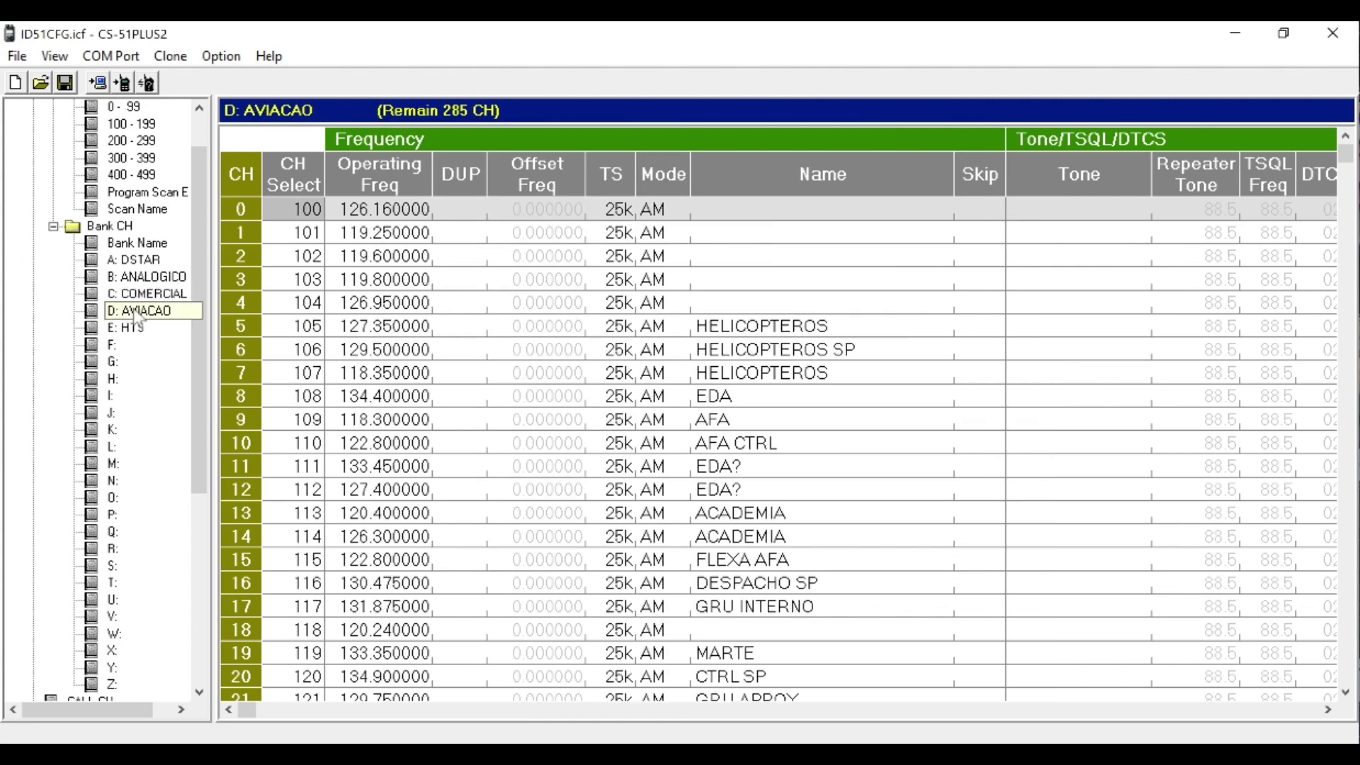
left_click(18, 58)
left_click(39, 204)
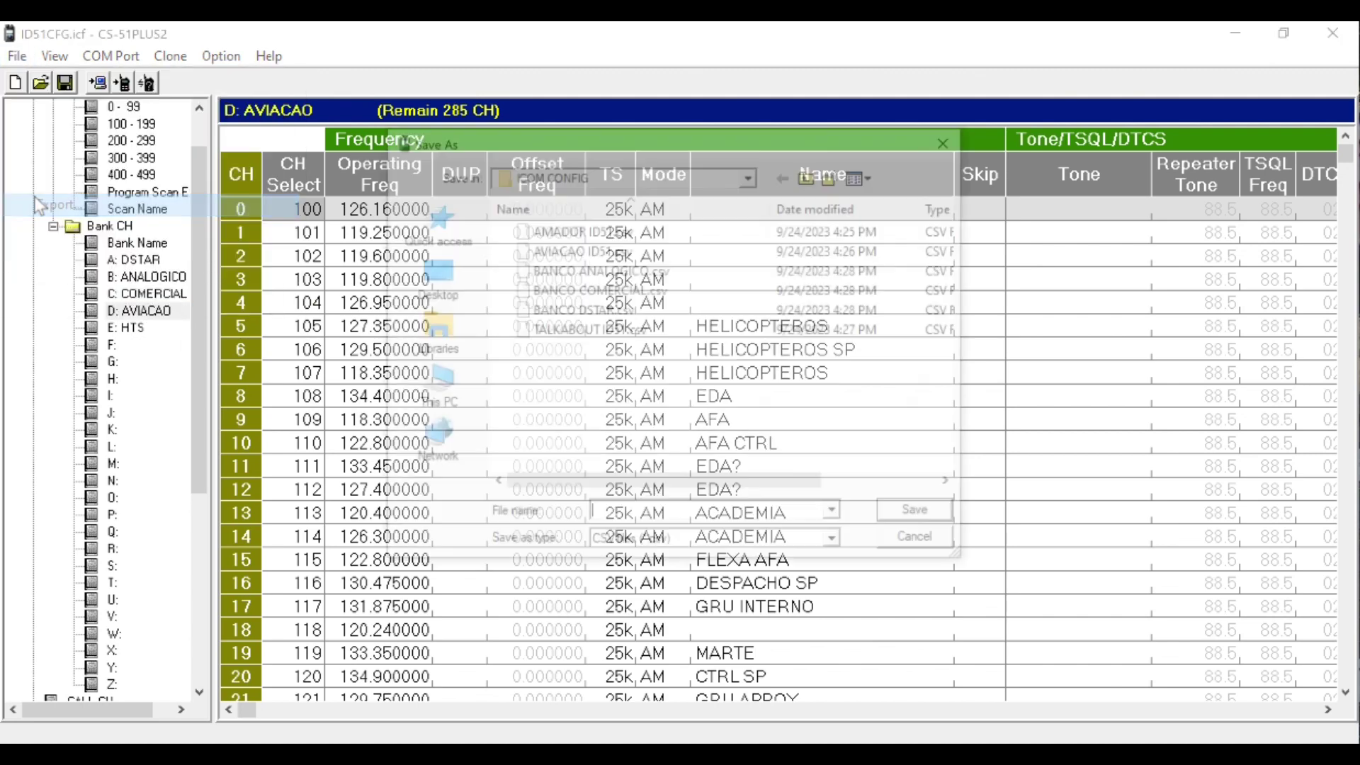
type("B")
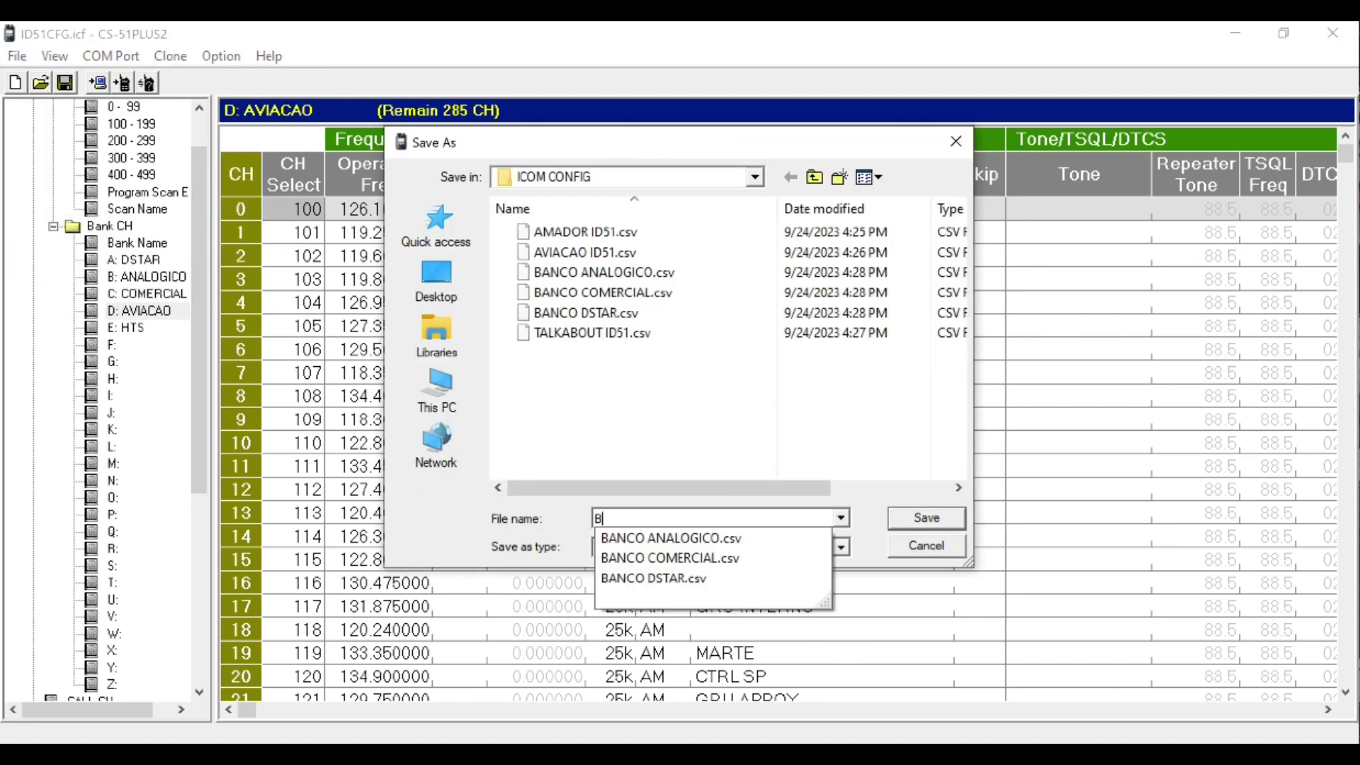
type("ANCO AVIACAO")
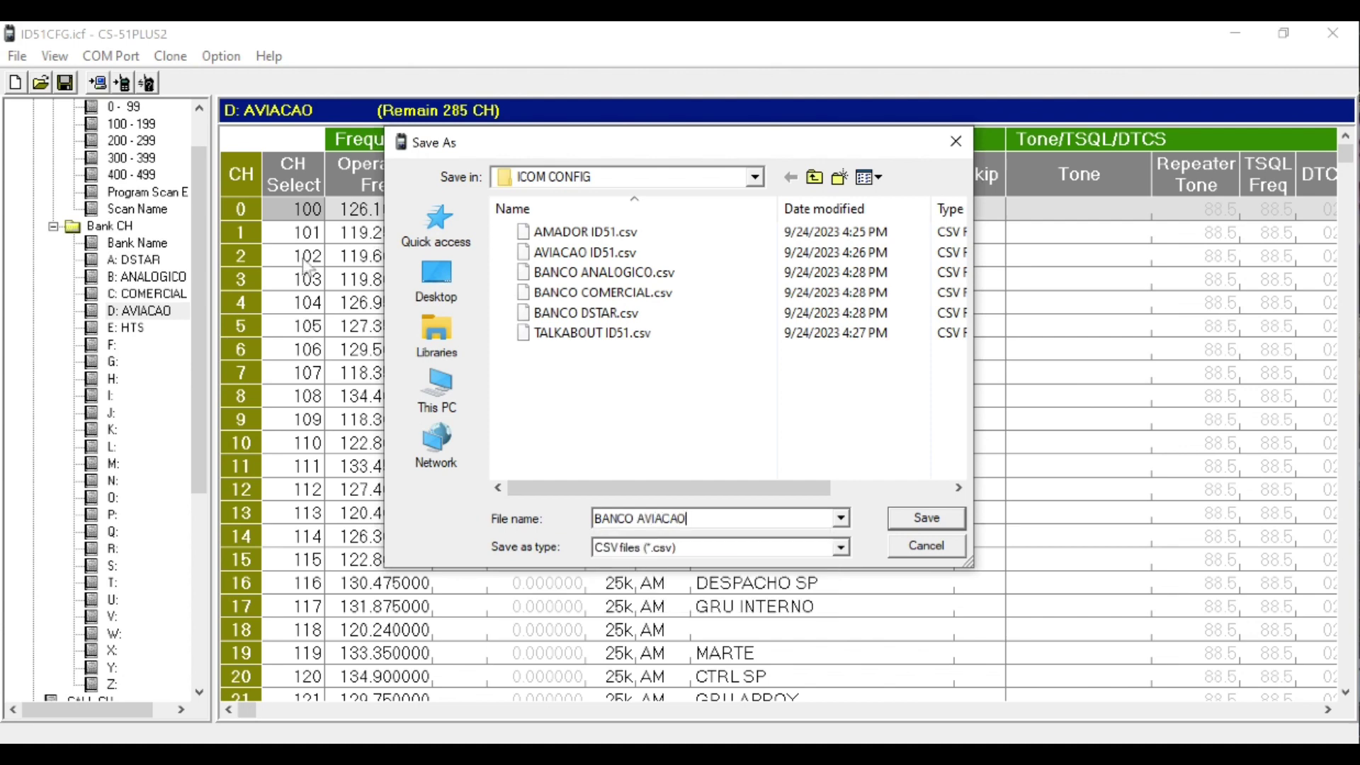
left_click(922, 527)
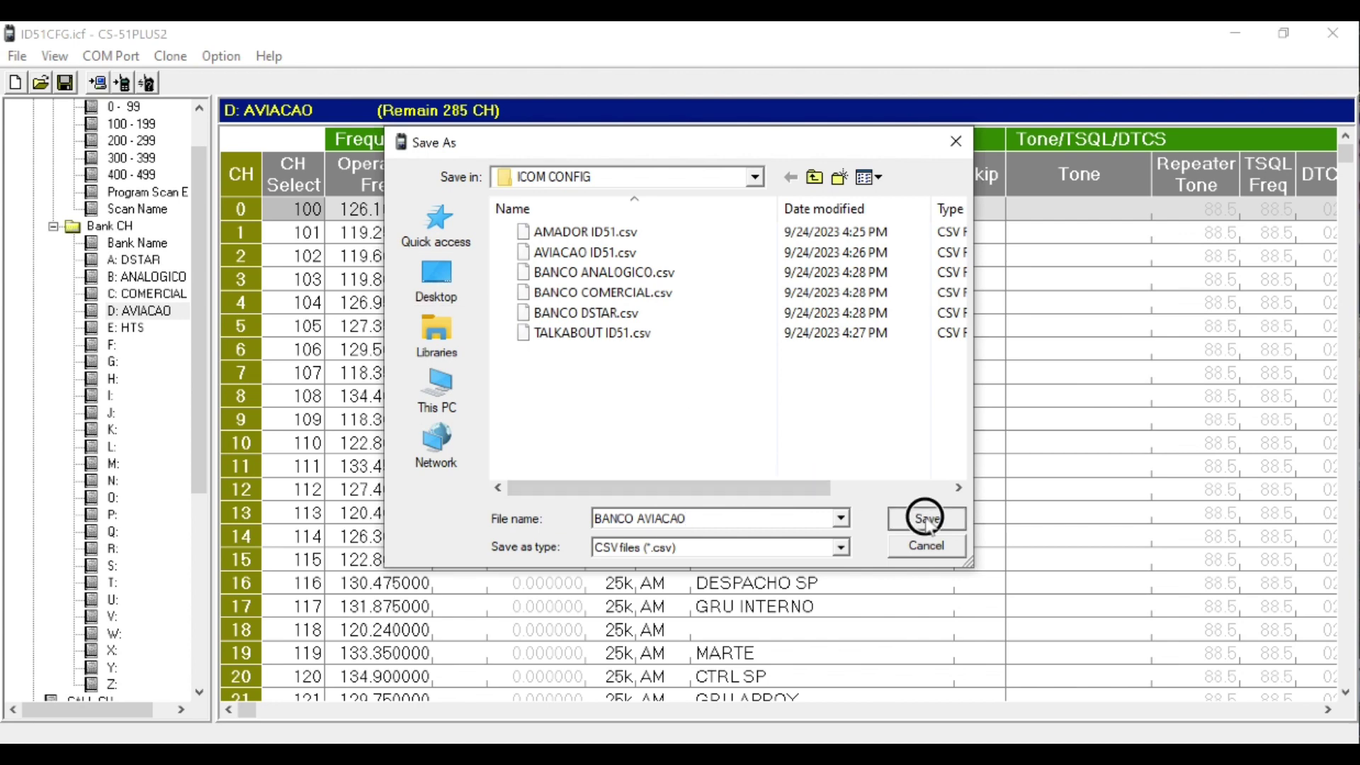
Step: Export bank E: HTS as the CSV file BANCO HTS into the ICOM CONFIG folder
left_click(115, 328)
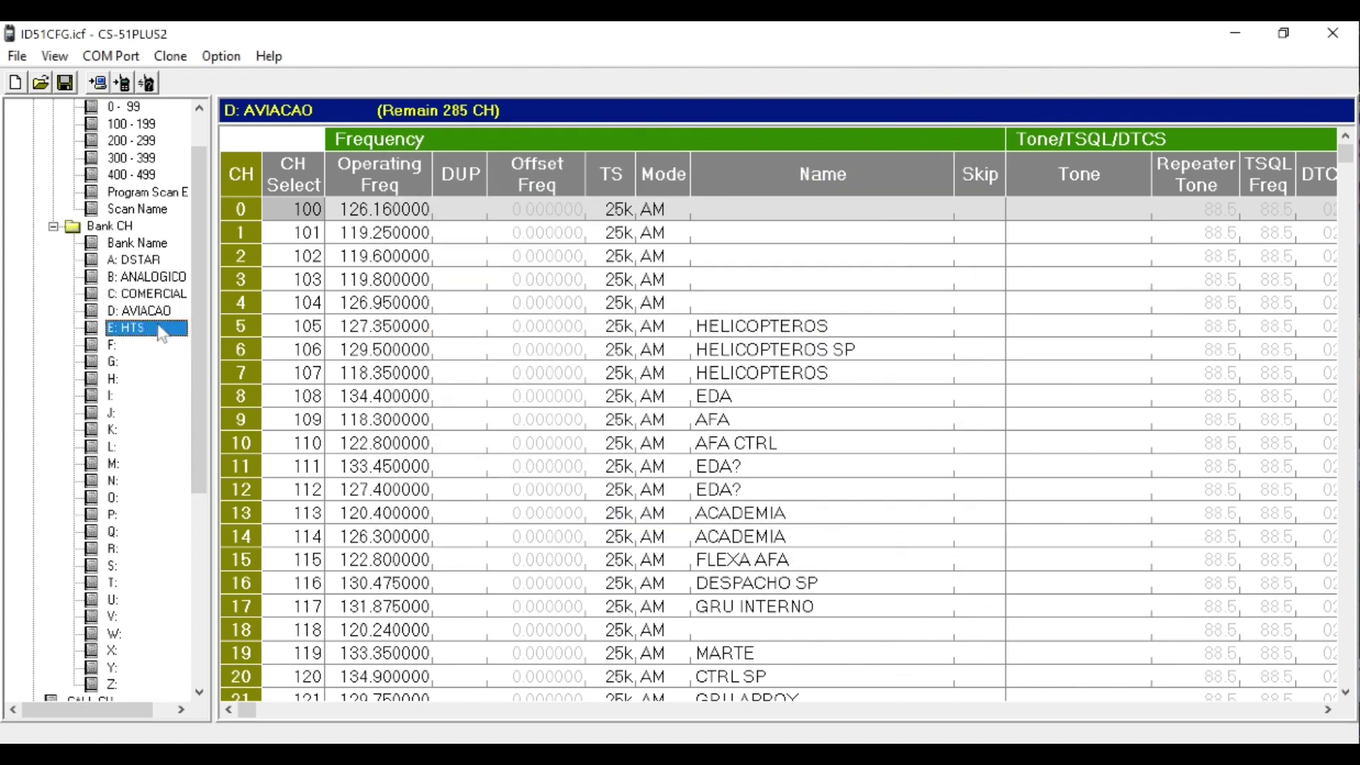
left_click(17, 57)
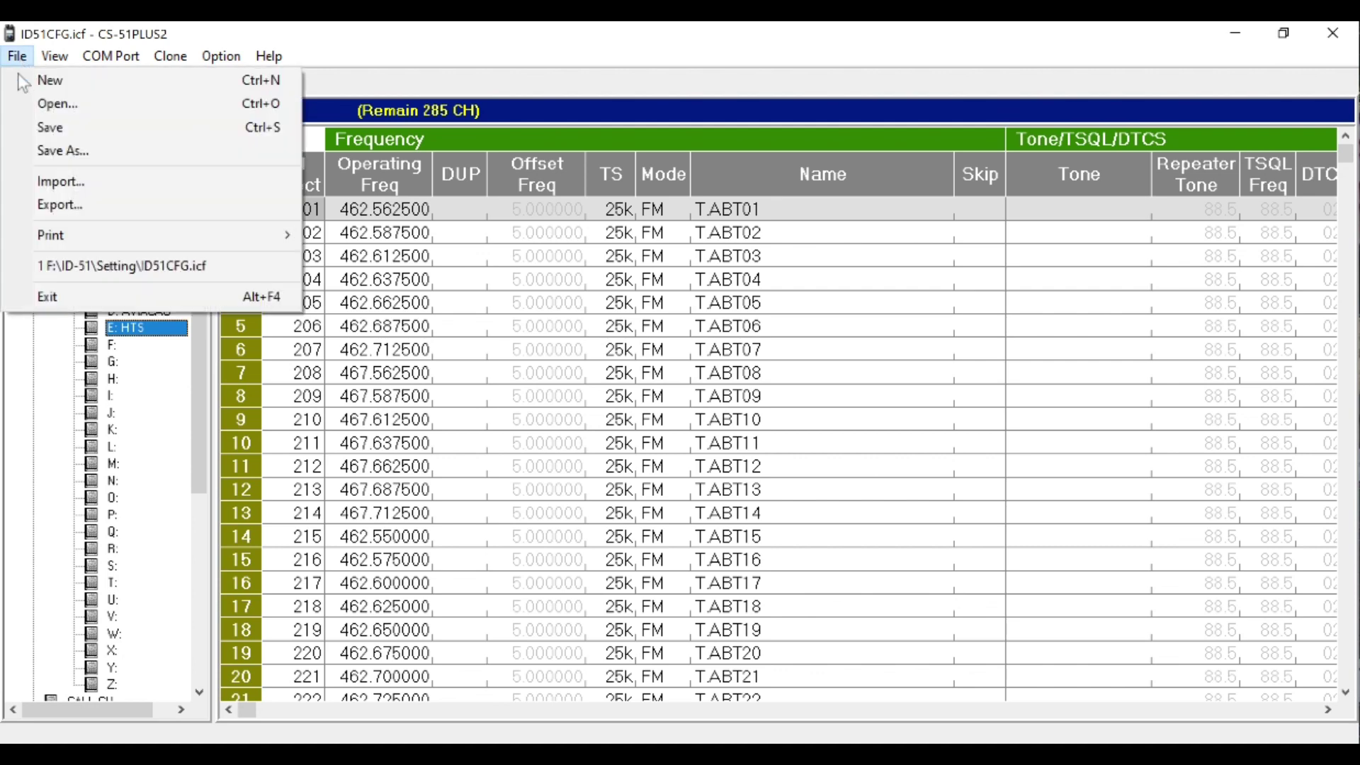
left_click(44, 205)
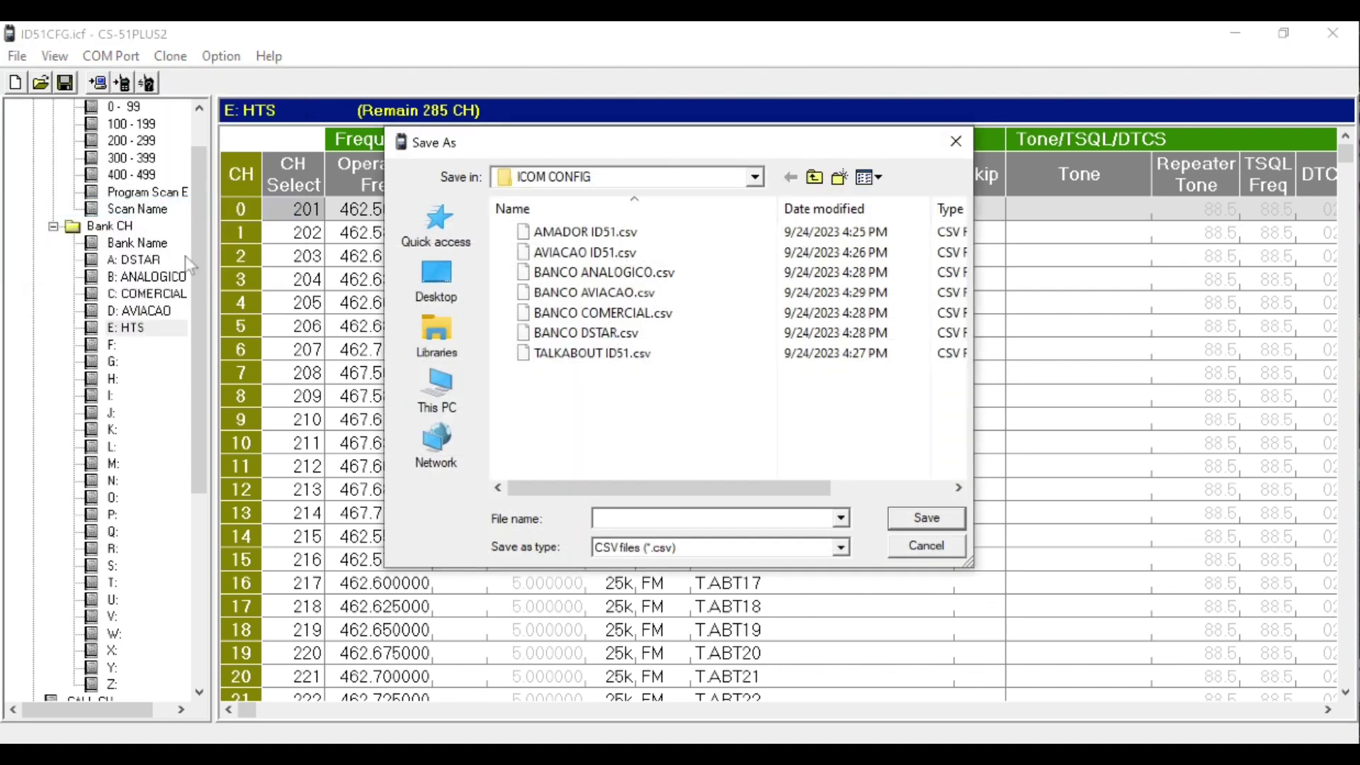
type("BANC")
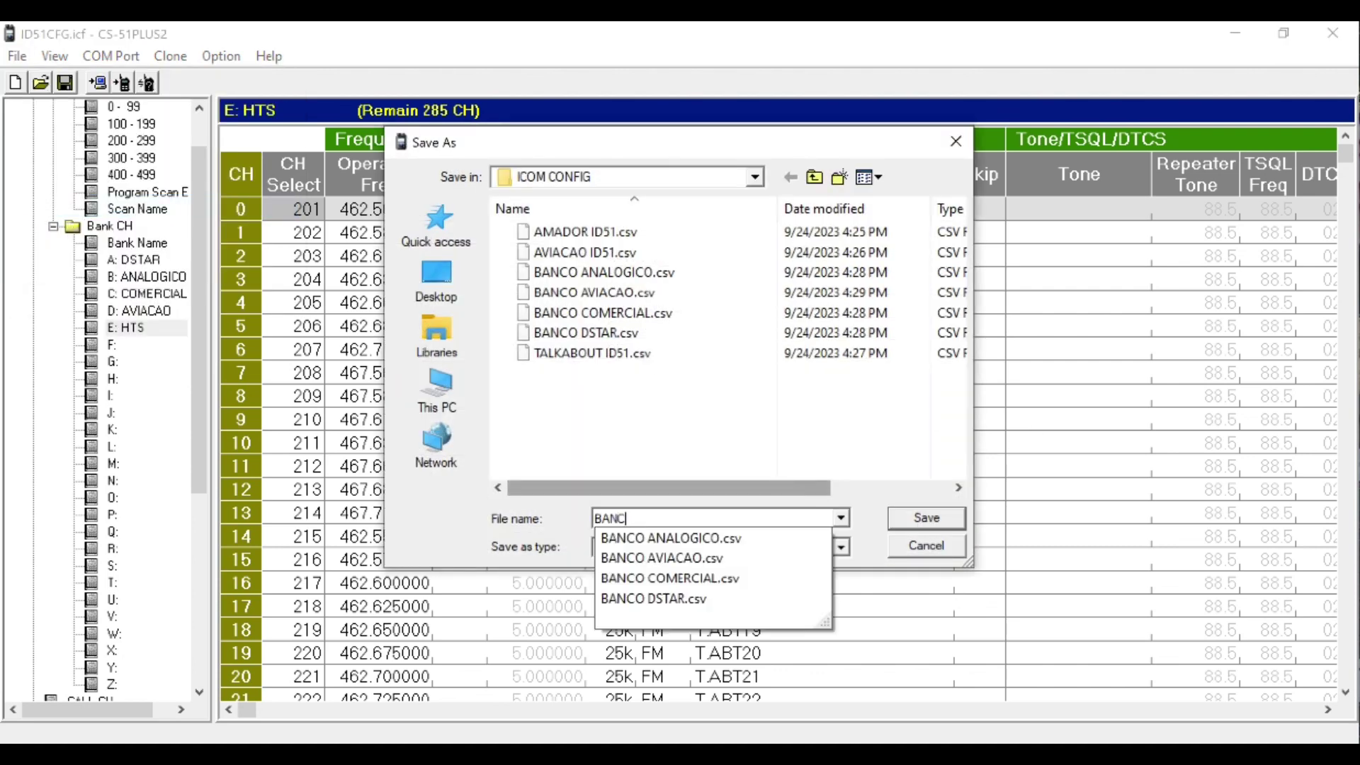
type("O HTS")
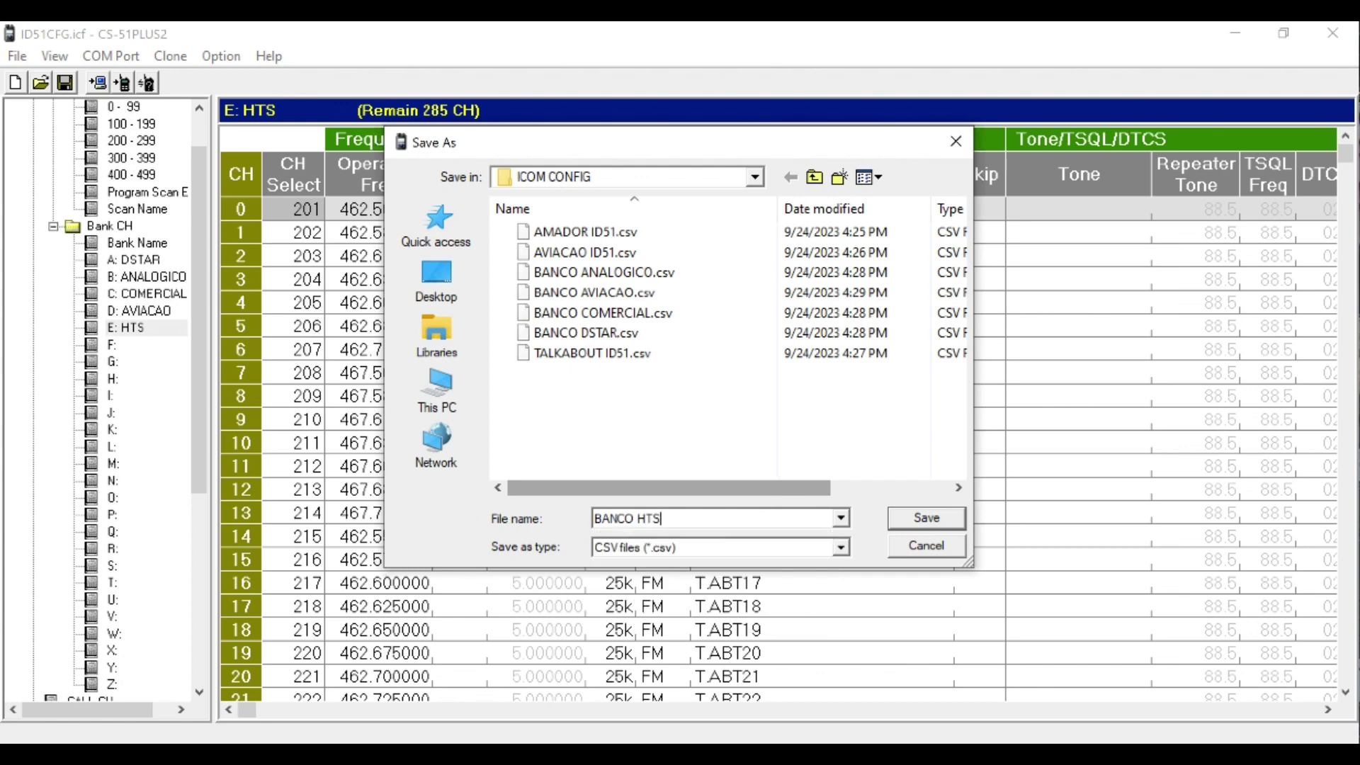
left_click(941, 519)
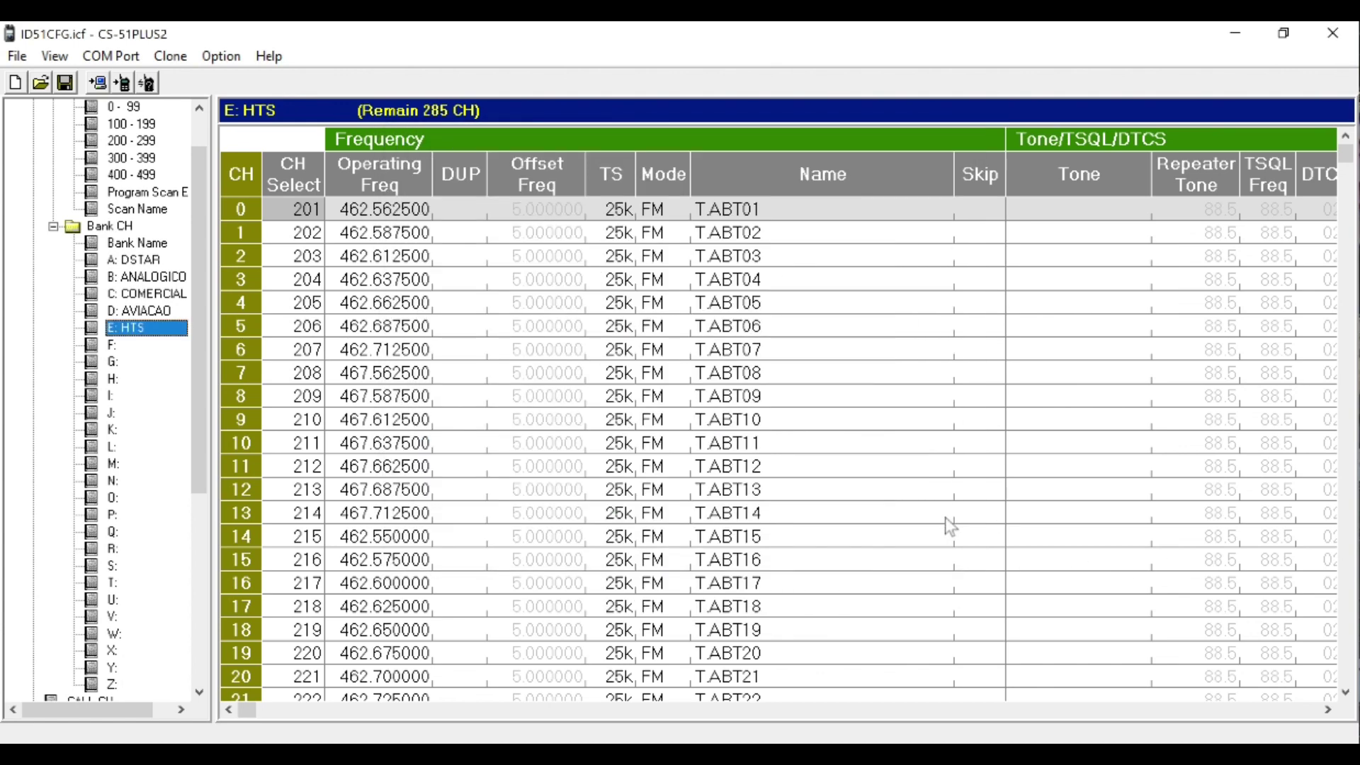
Step: Export all groups of the digital Repeater List as the CSV file RPT LIST into the ICOM CONFIG folder
left_click(203, 306)
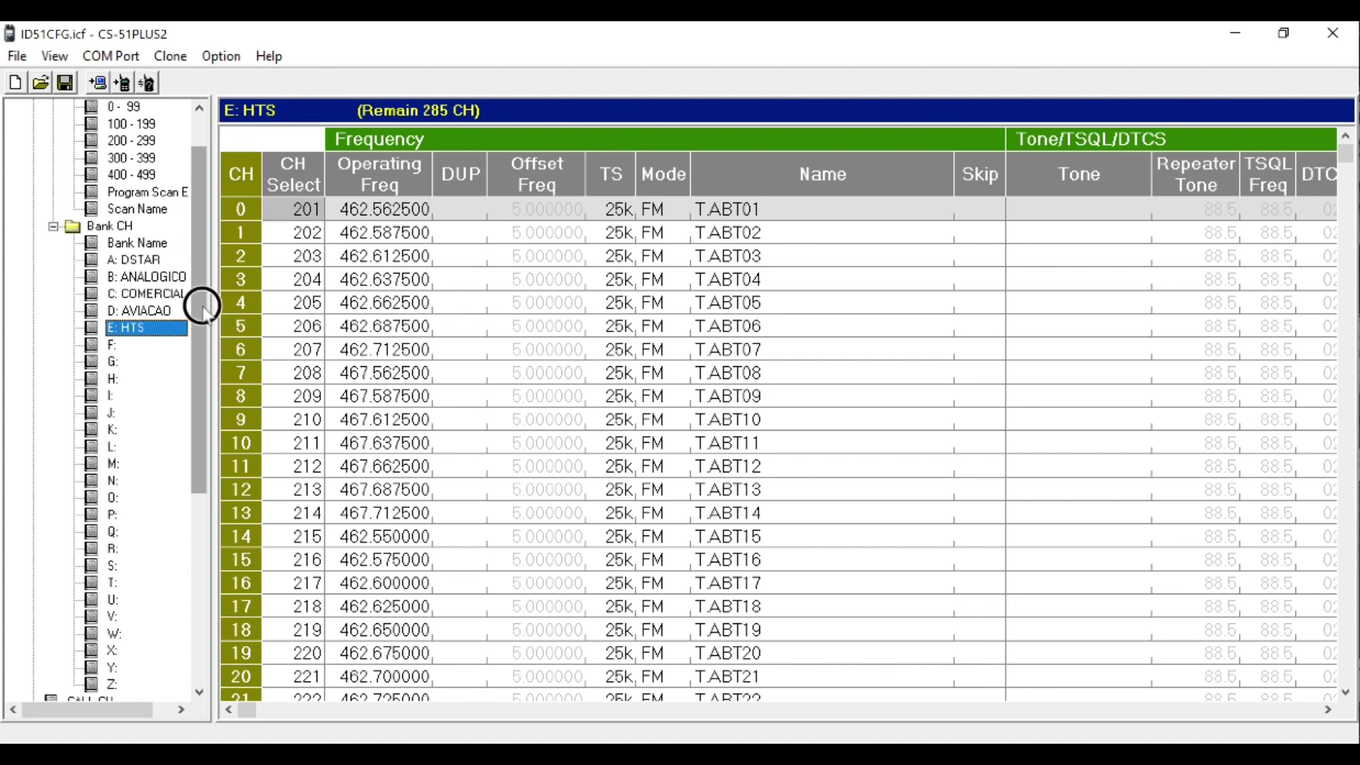
left_click_drag(204, 306, 197, 524)
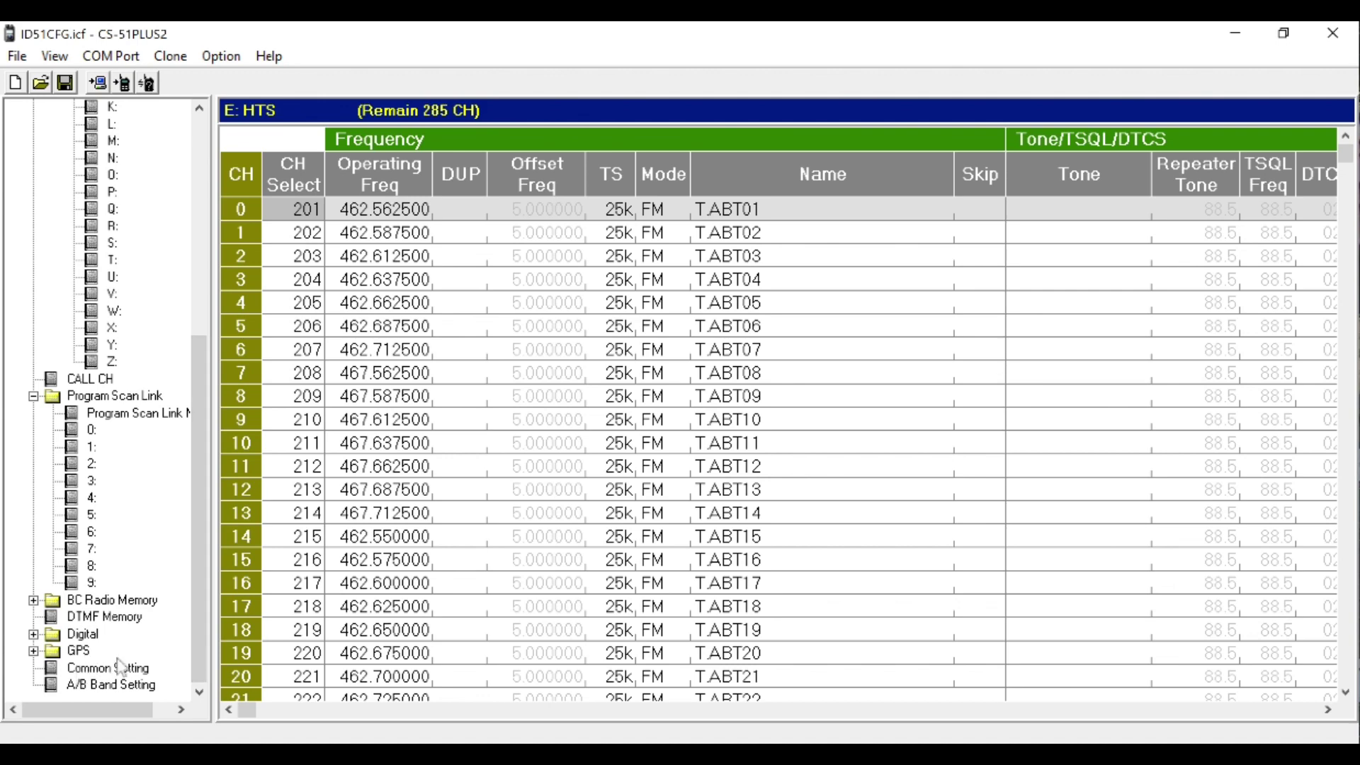
left_click(34, 635)
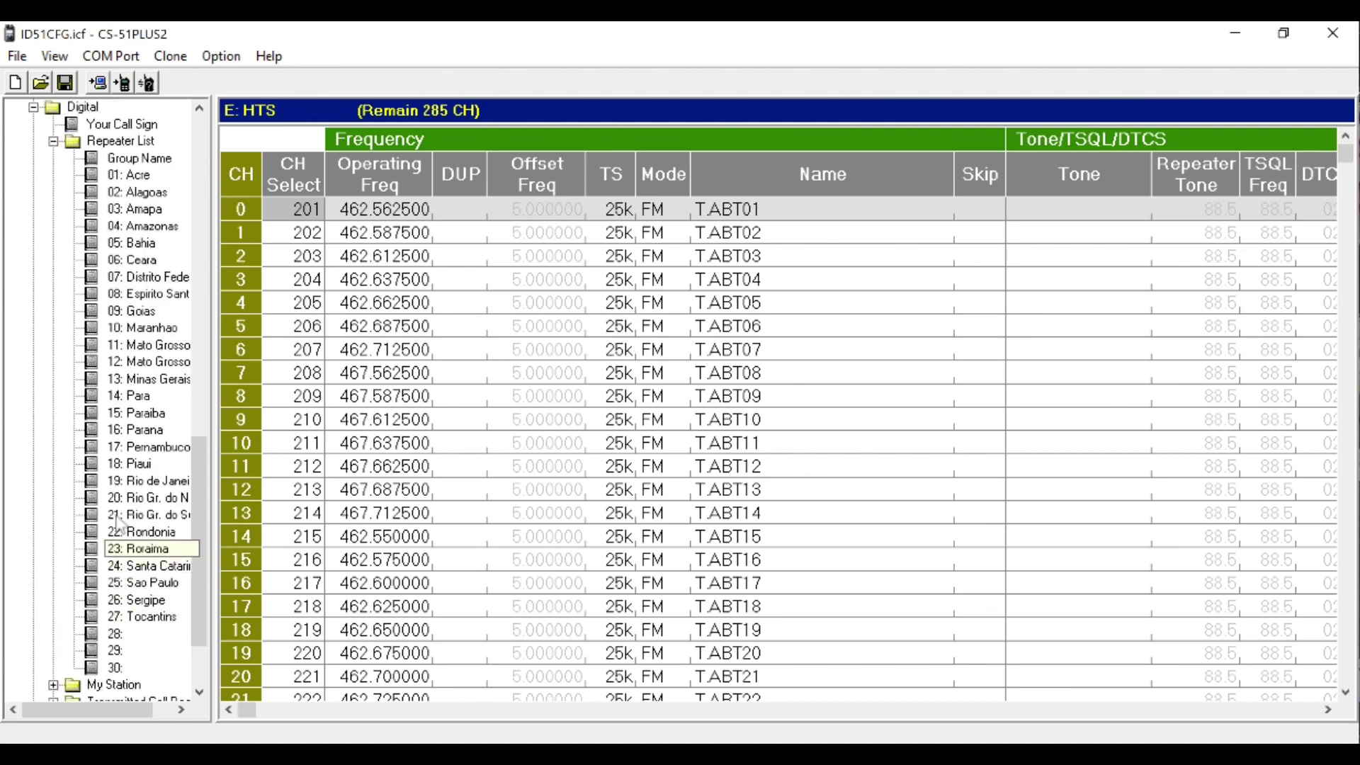
left_click(115, 141)
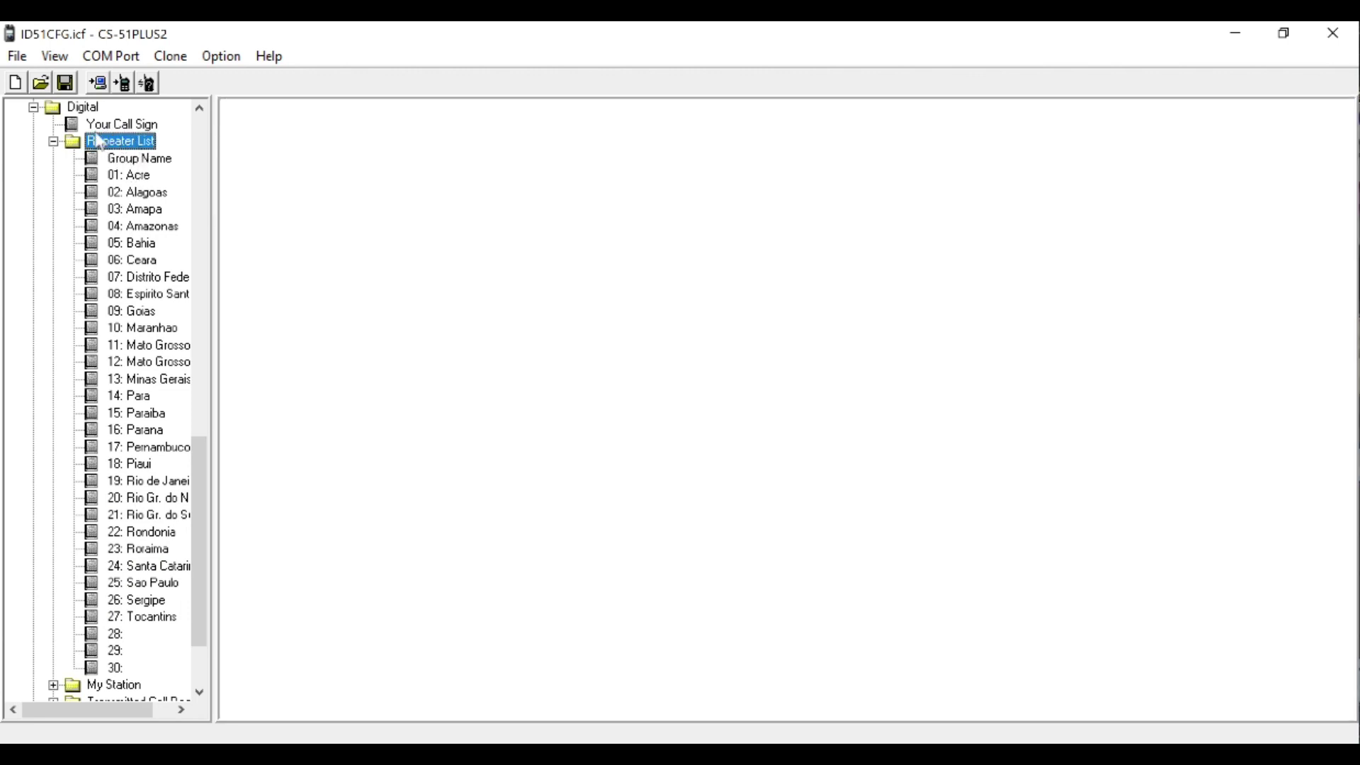
left_click(14, 60)
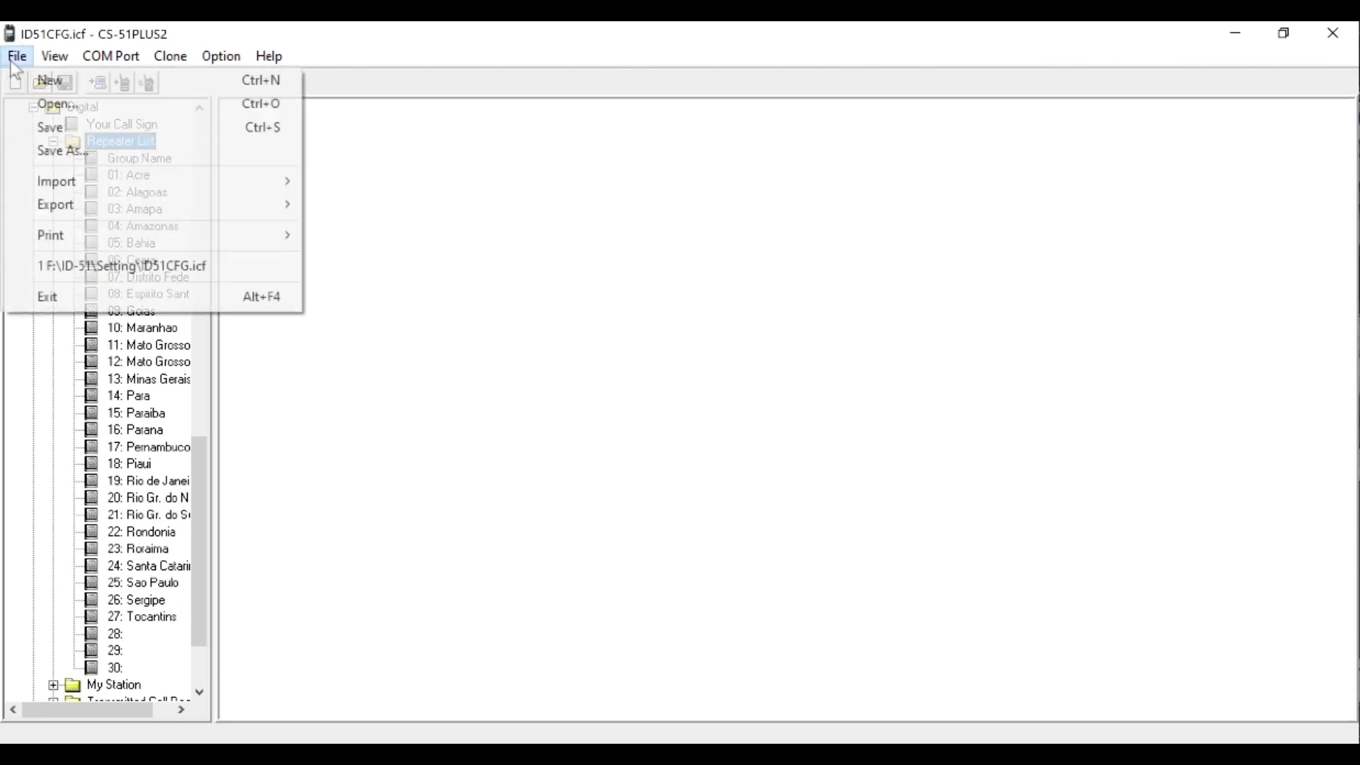
mouse_move(63, 205)
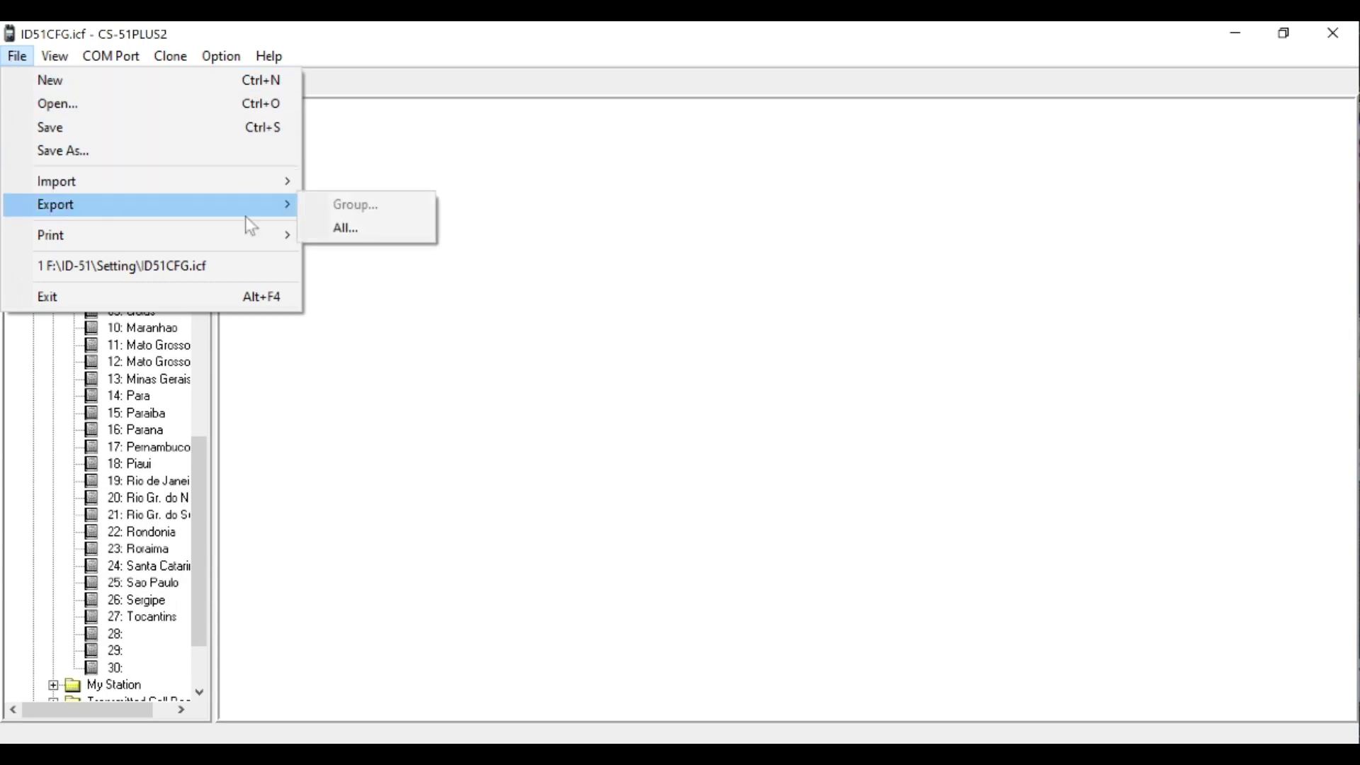
left_click(333, 228)
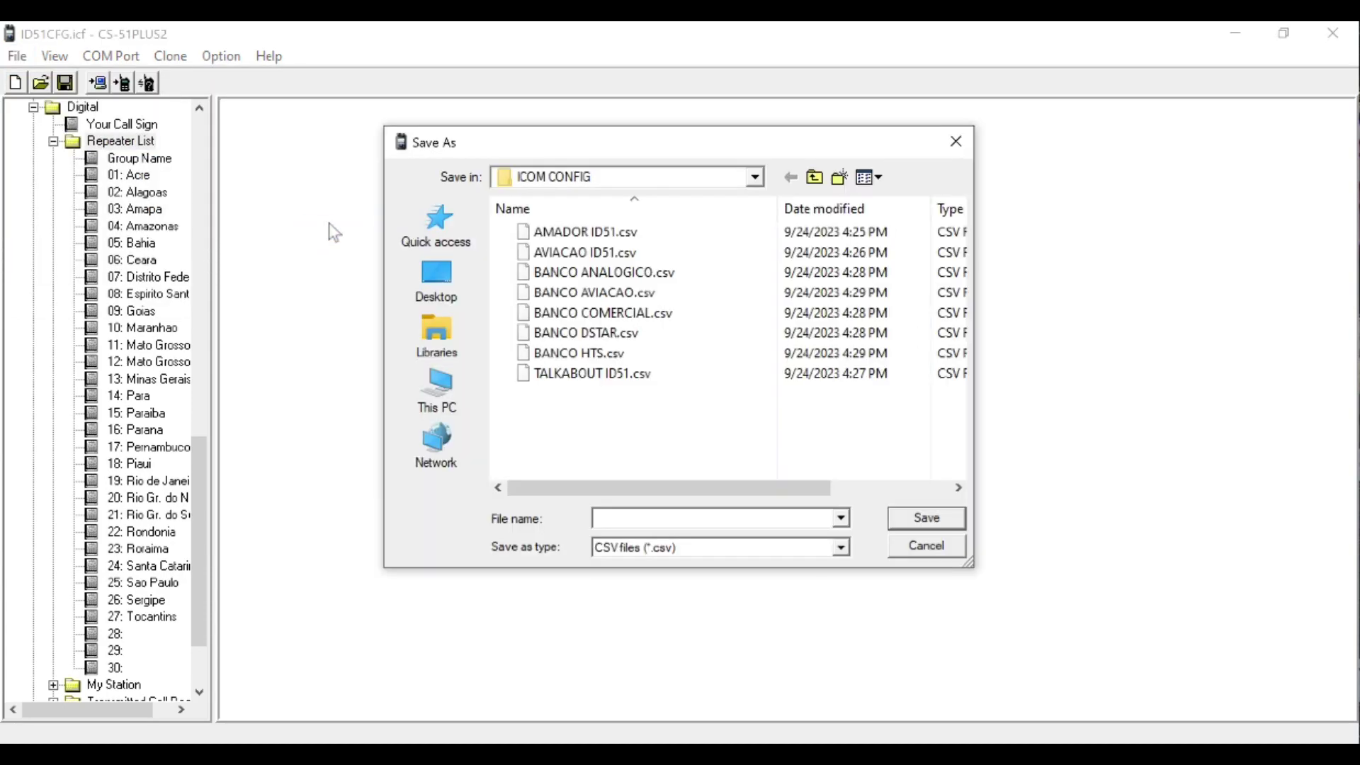
type("RPT LIST")
left_click(924, 528)
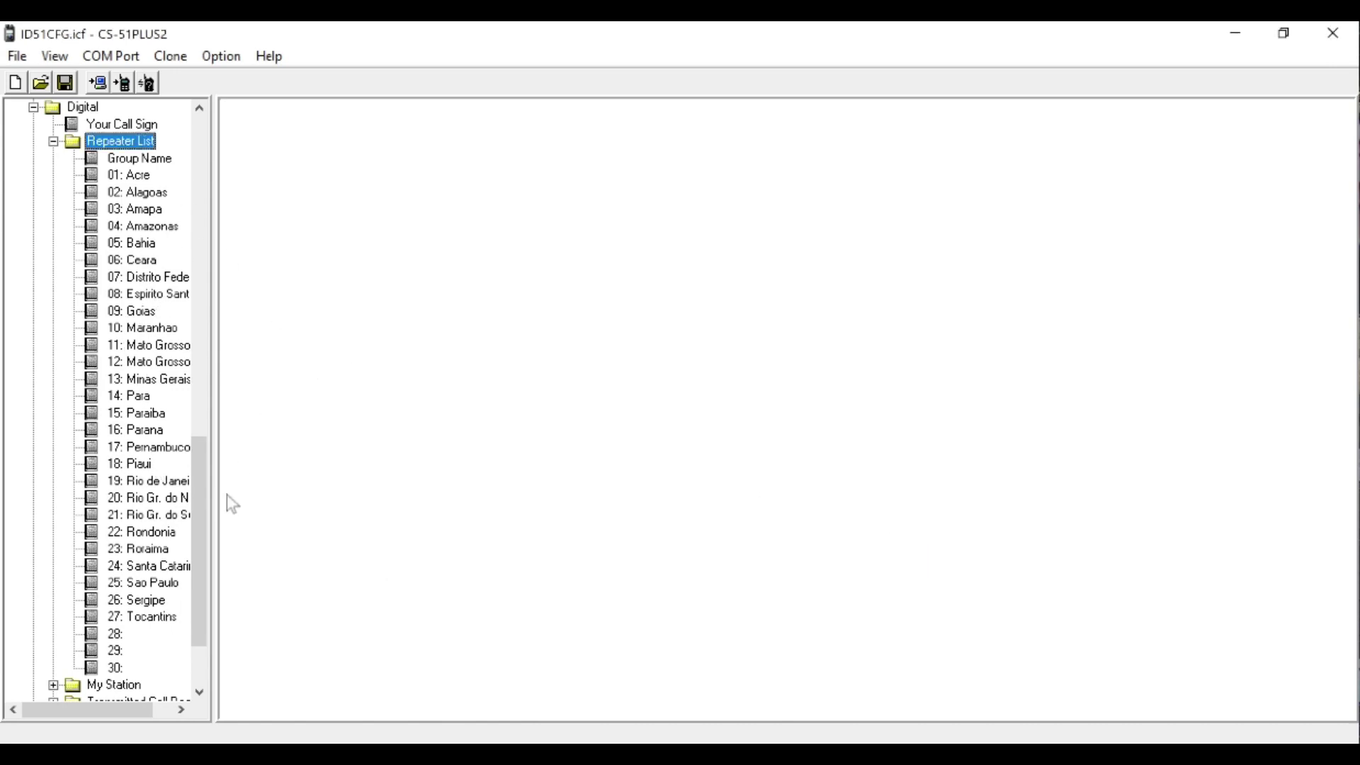
Step: Examine Digital Setting, Received Call Record and My Station's Call Sign, and check whether the call sign table can be exported
left_click_drag(209, 513, 206, 586)
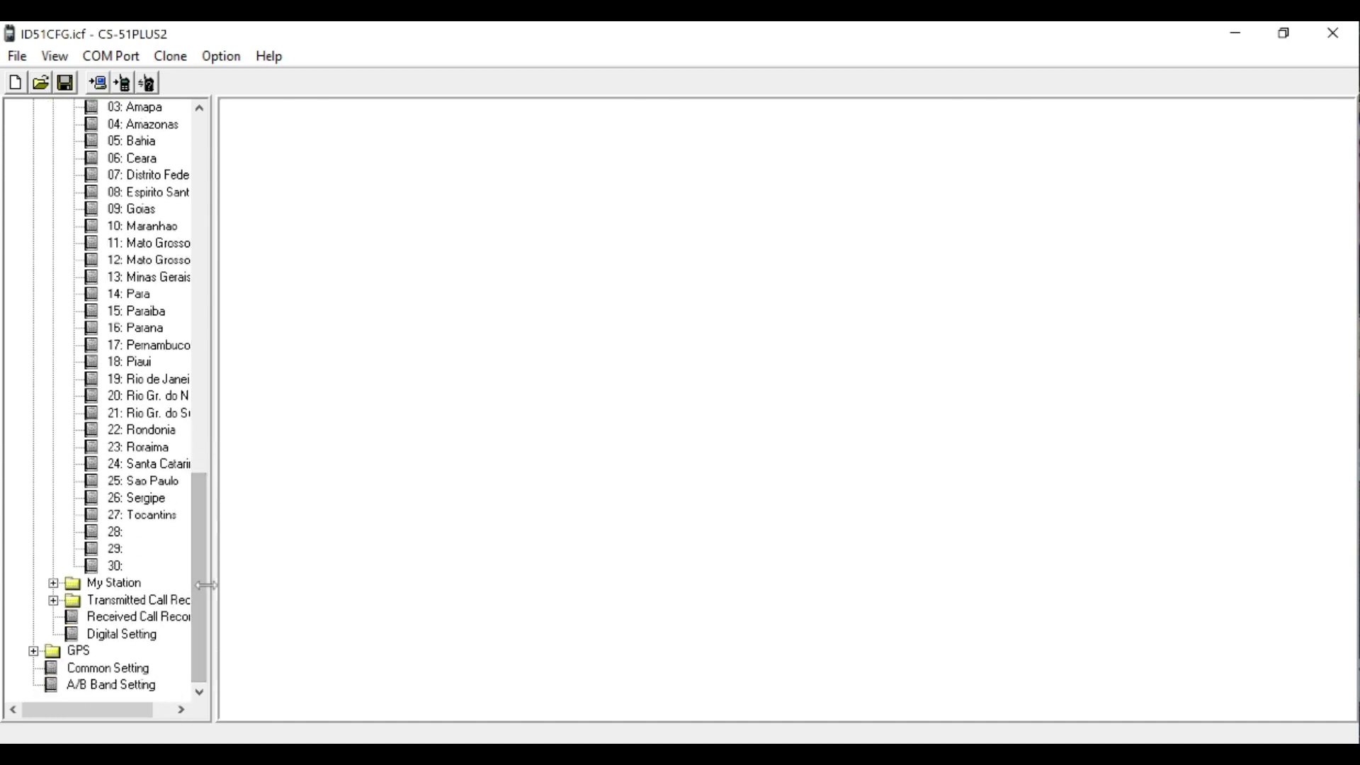
left_click(122, 639)
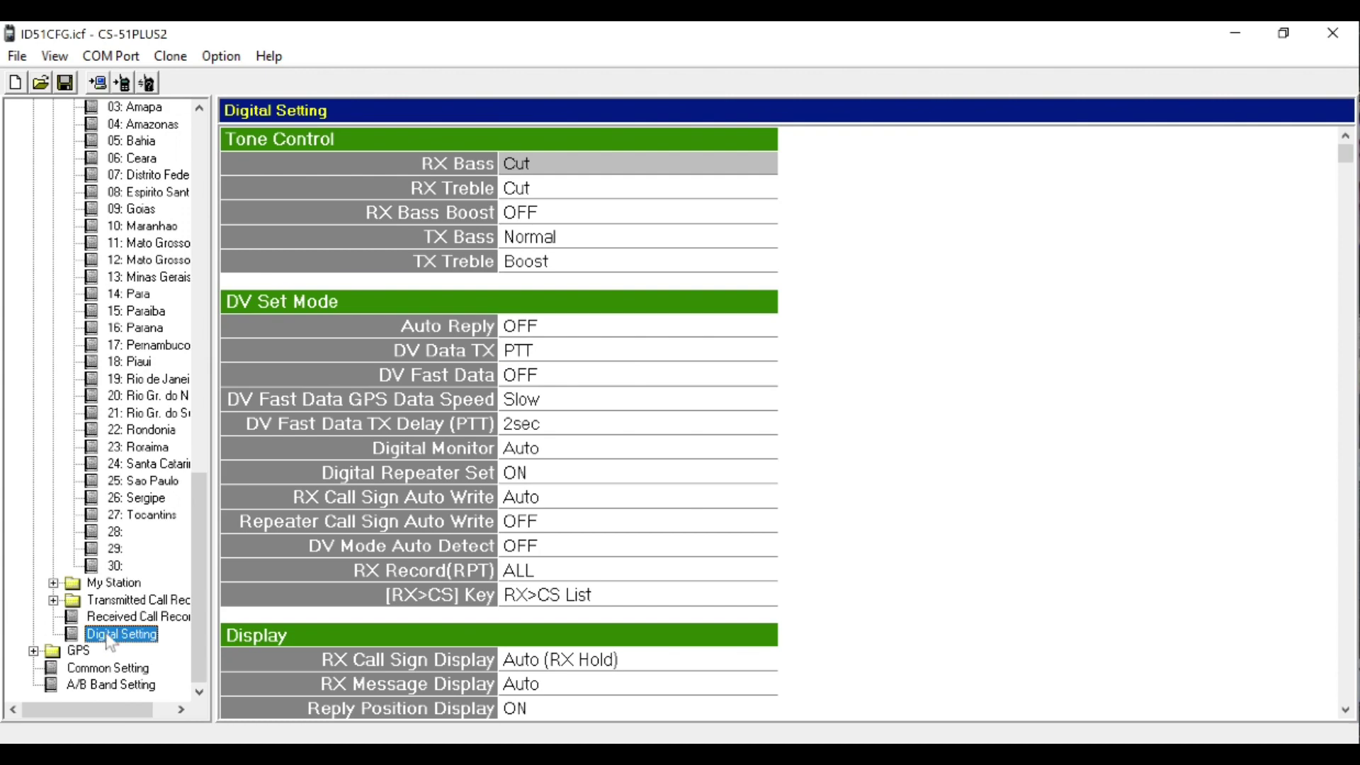
left_click(114, 619)
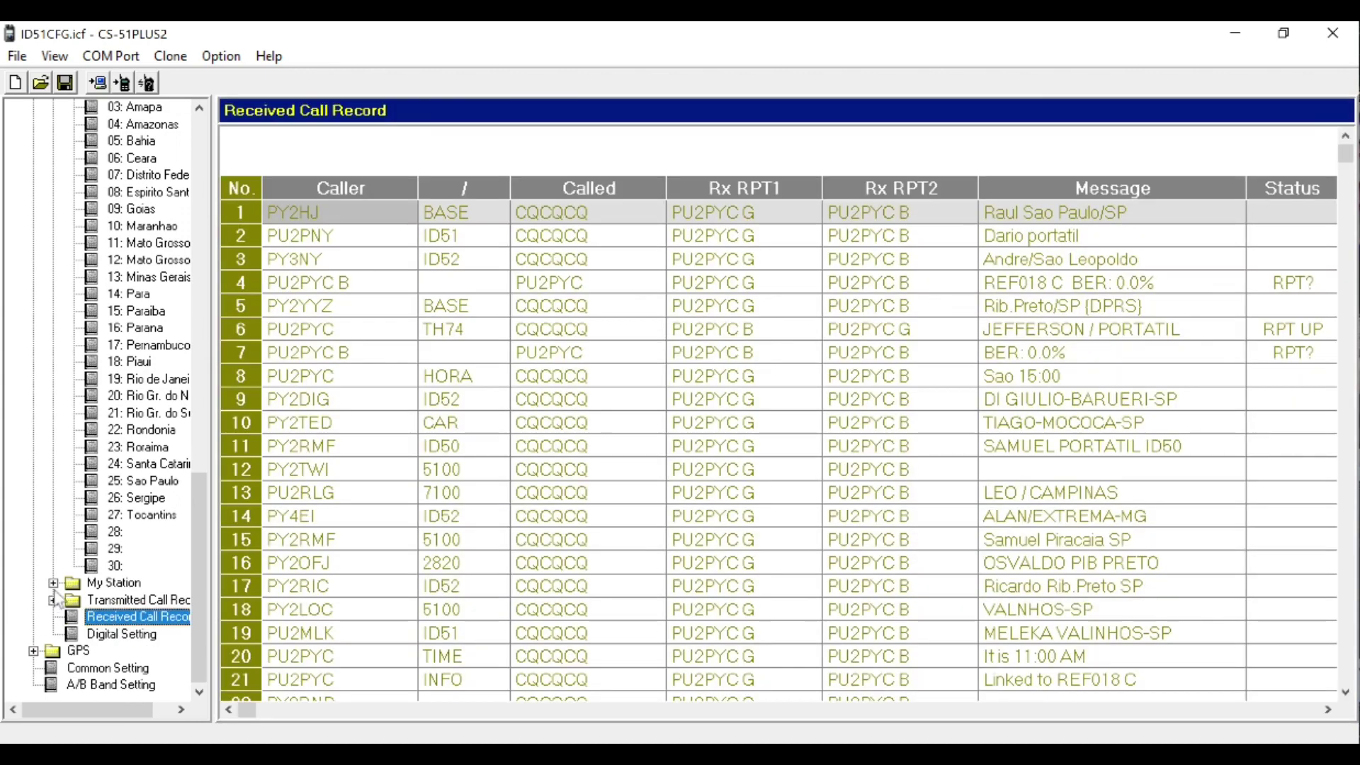
left_click(53, 582)
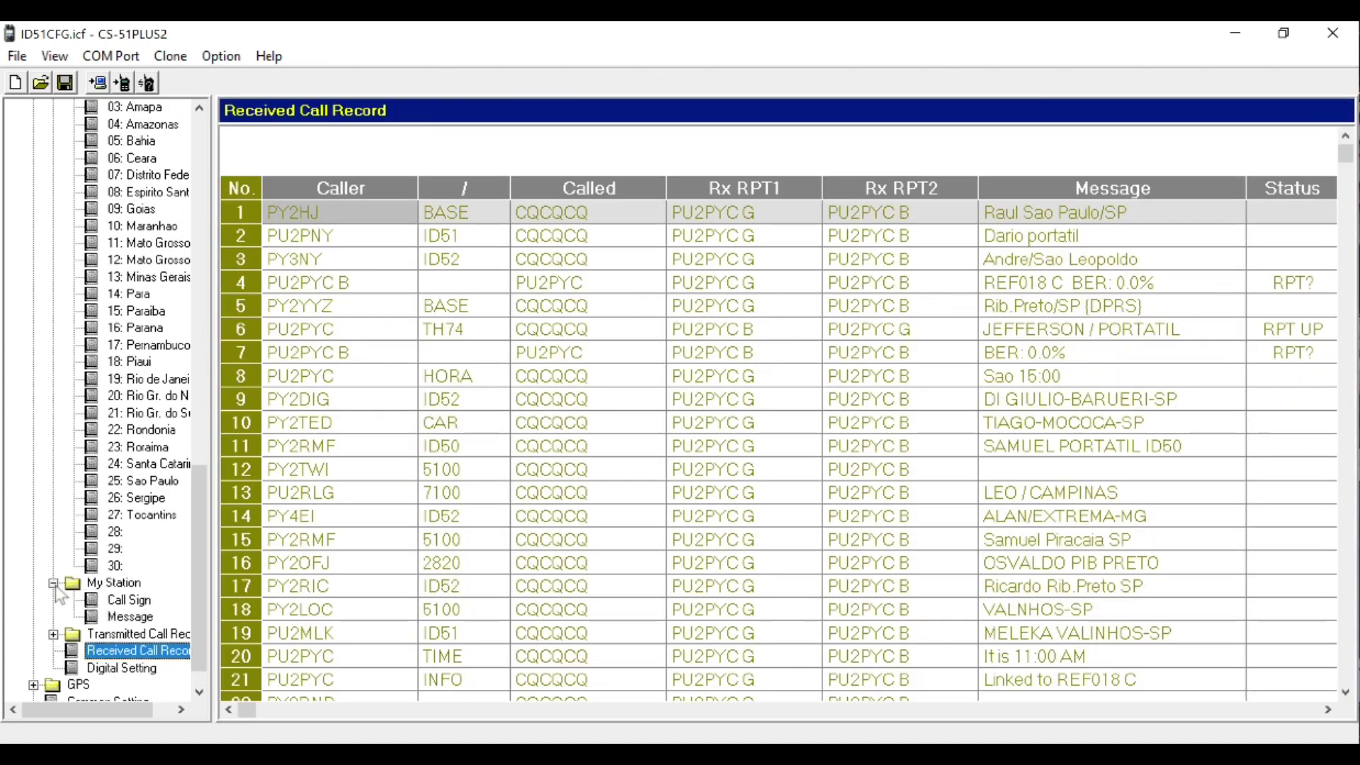
left_click(119, 601)
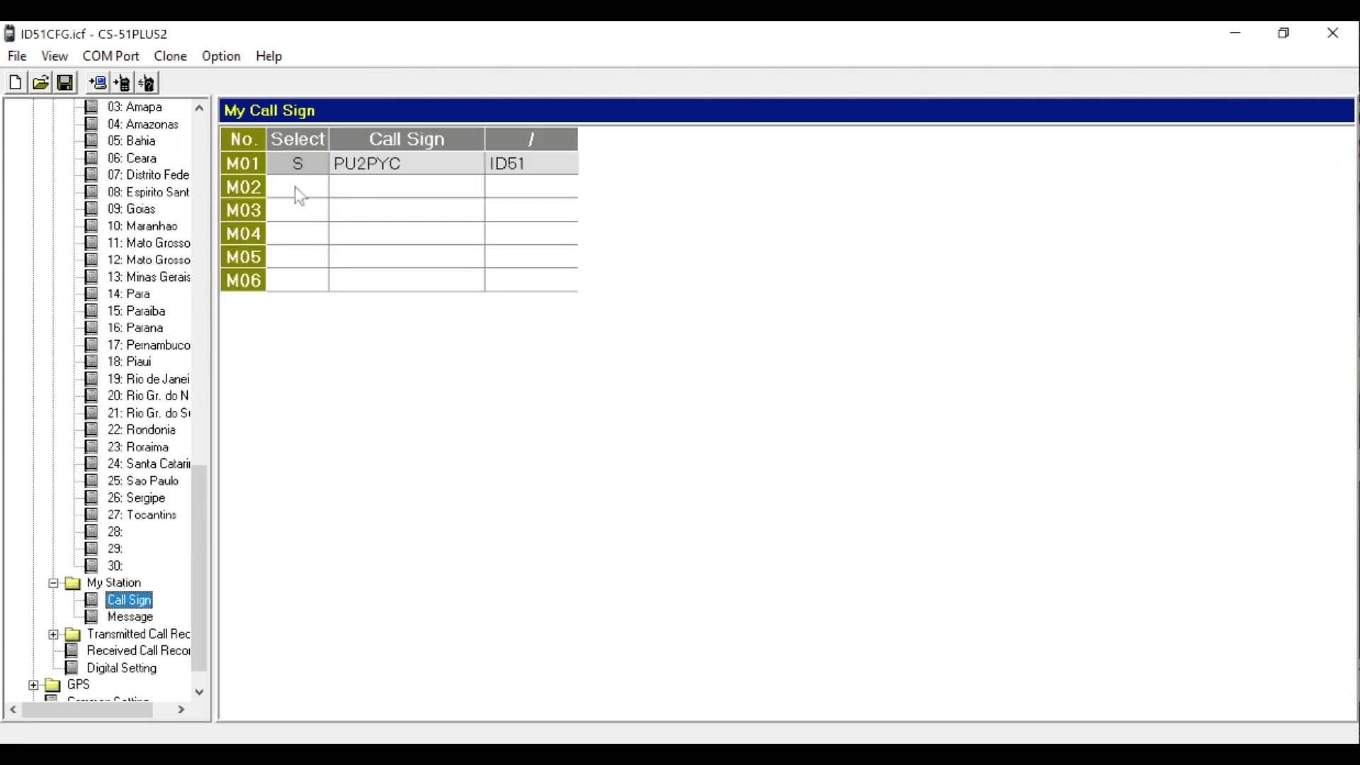
left_click(17, 56)
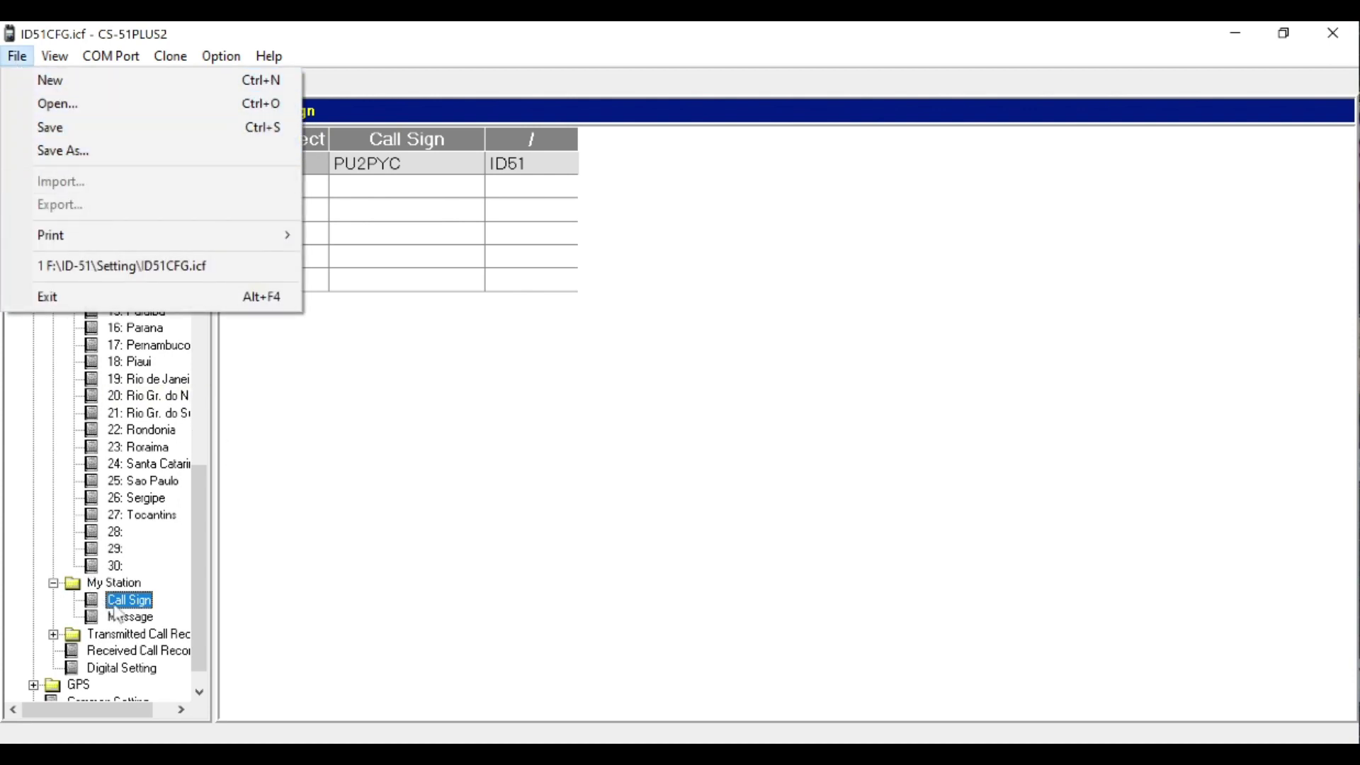
left_click(145, 602)
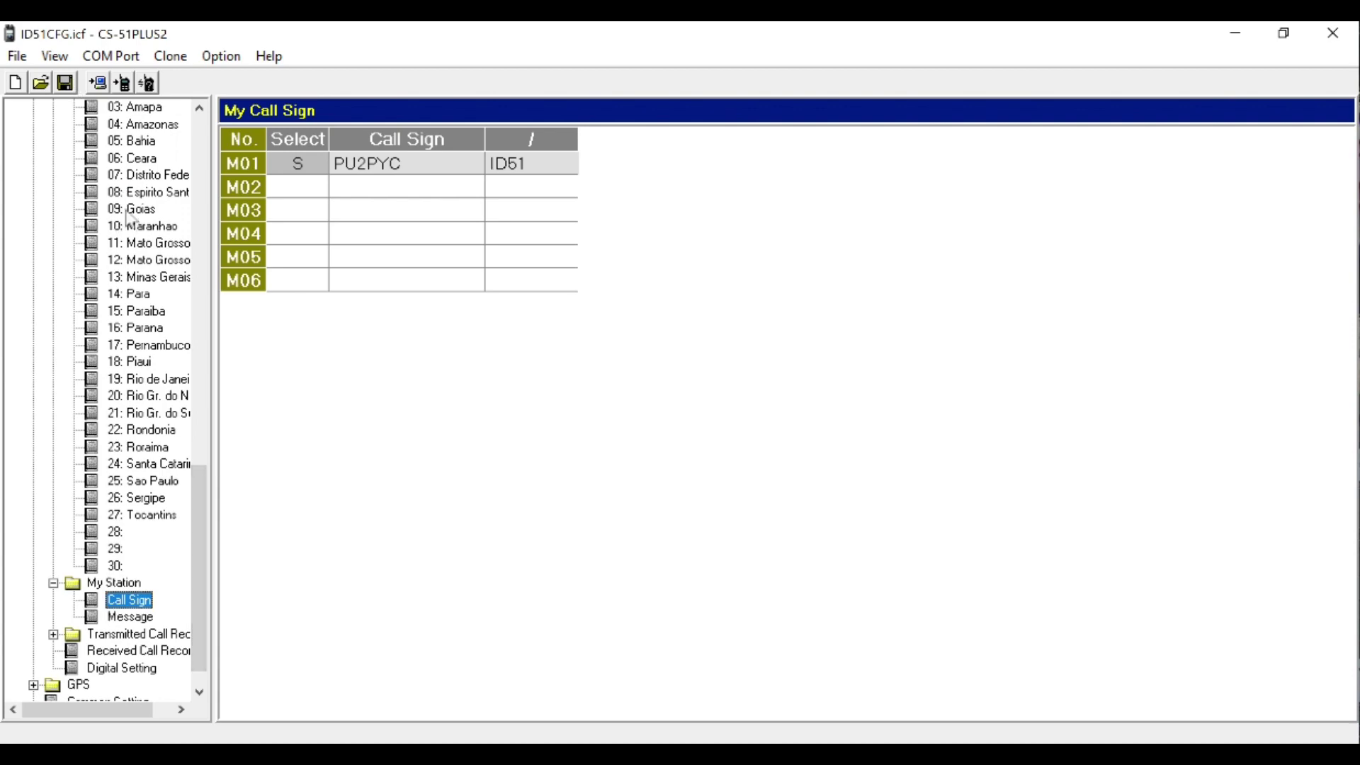
Step: Export the Your Call Sign list as the CSV file YOUR CS into the ICOM CONFIG folder
left_click_drag(192, 521, 223, 408)
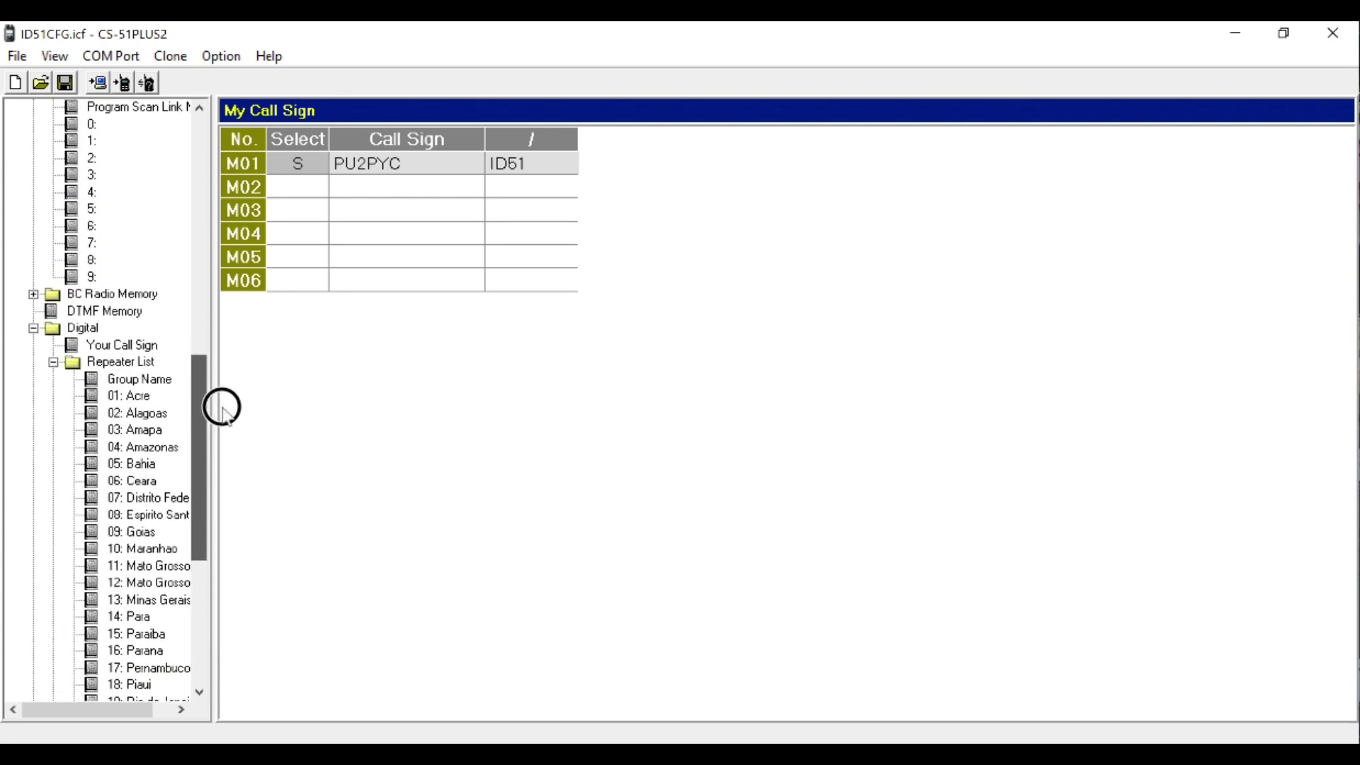
left_click(124, 346)
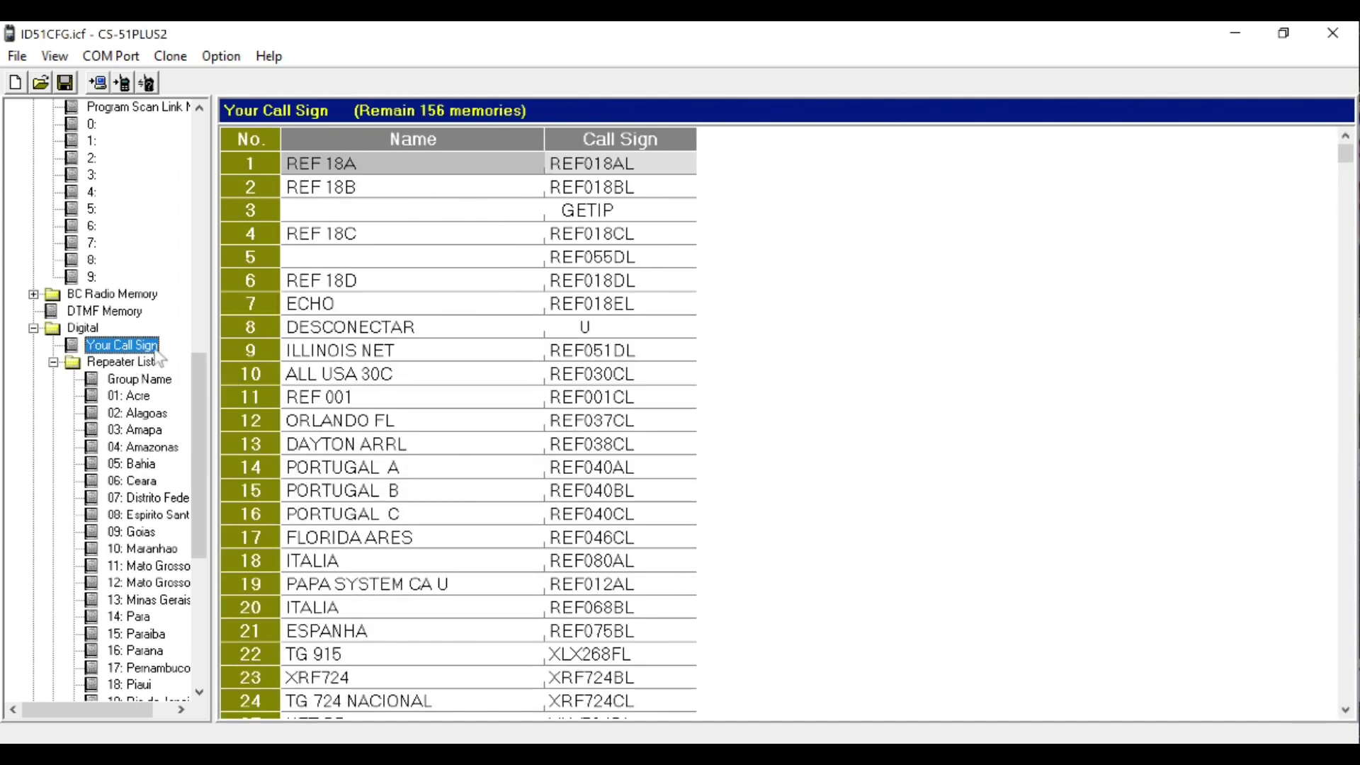
left_click(17, 57)
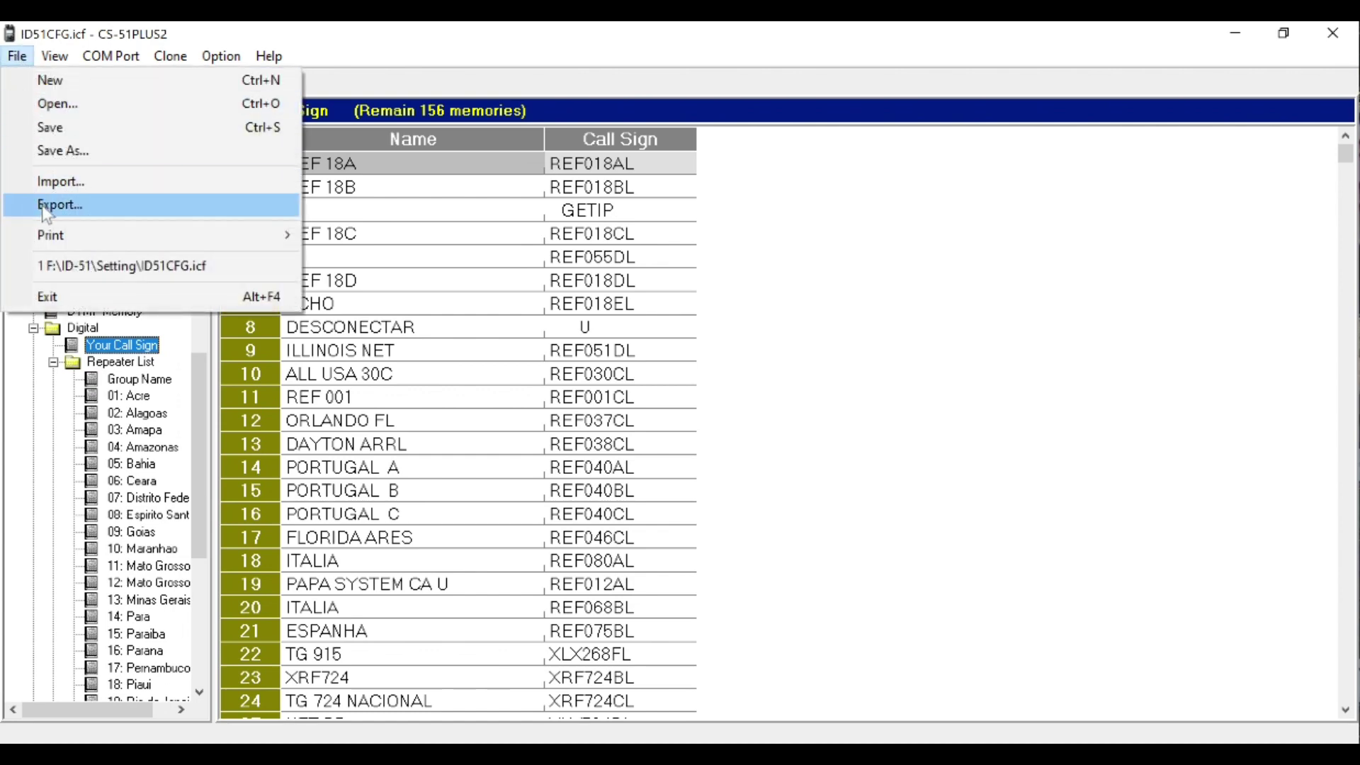
left_click(43, 207)
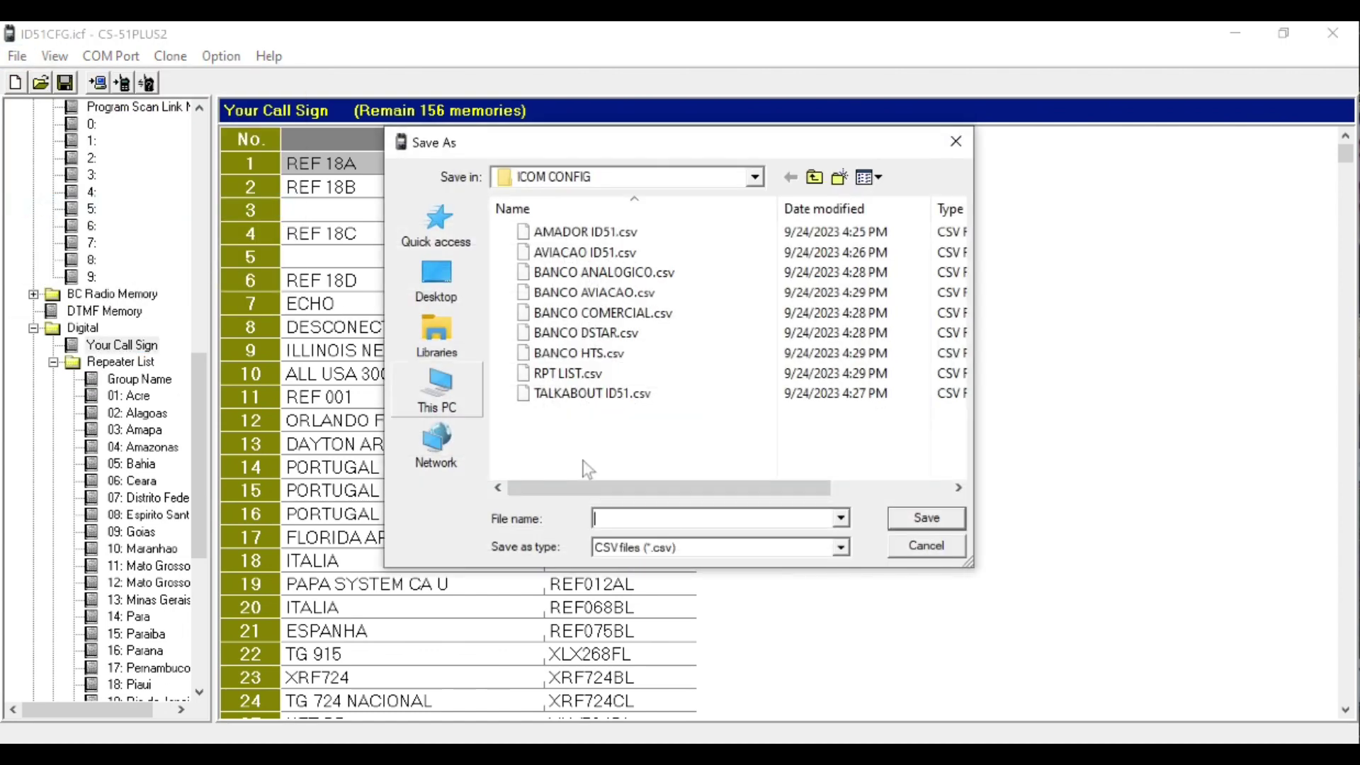
type("YOUR CS")
left_click(921, 526)
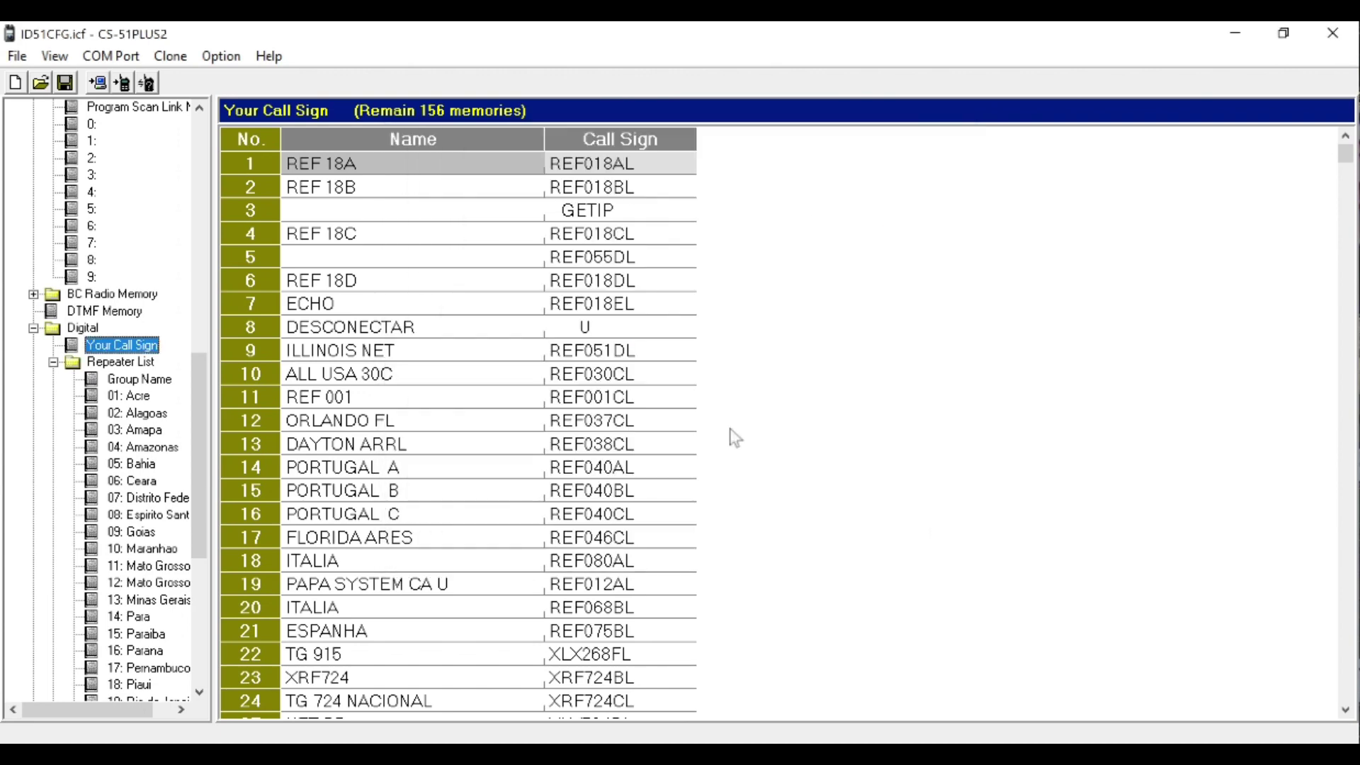
Step: Close CS-51PLUS2 and check the exported CSV files in the desktop's ICOM CONFIG folder
left_click_drag(202, 468, 243, 183)
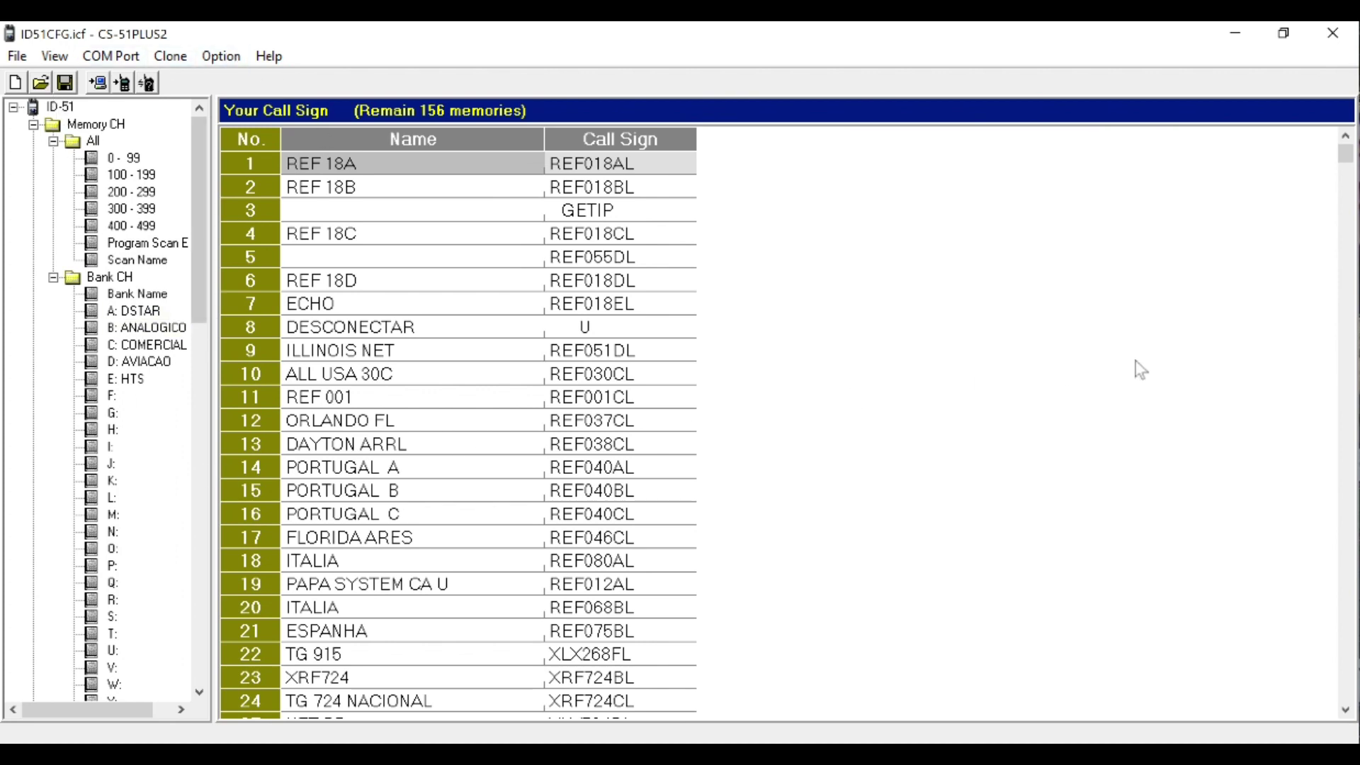
left_click(1325, 43)
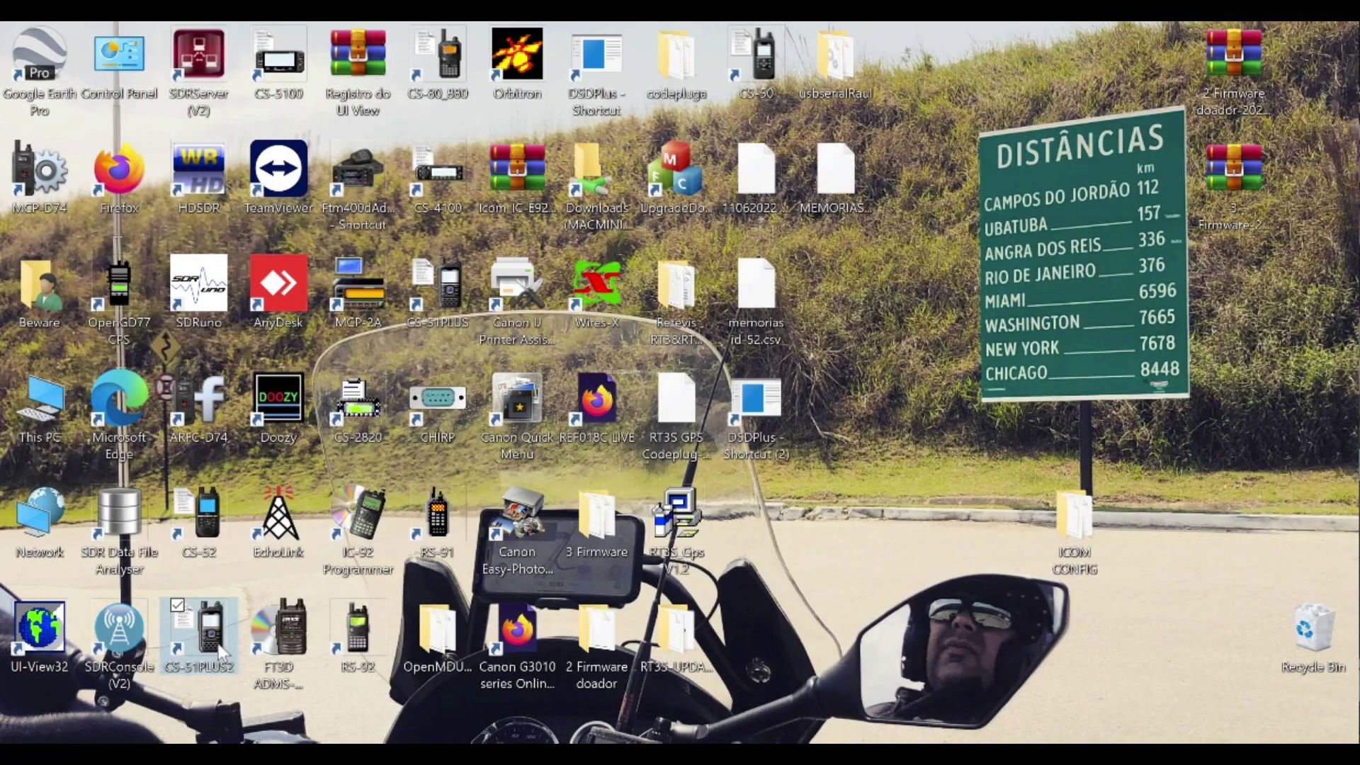
double_click(1074, 521)
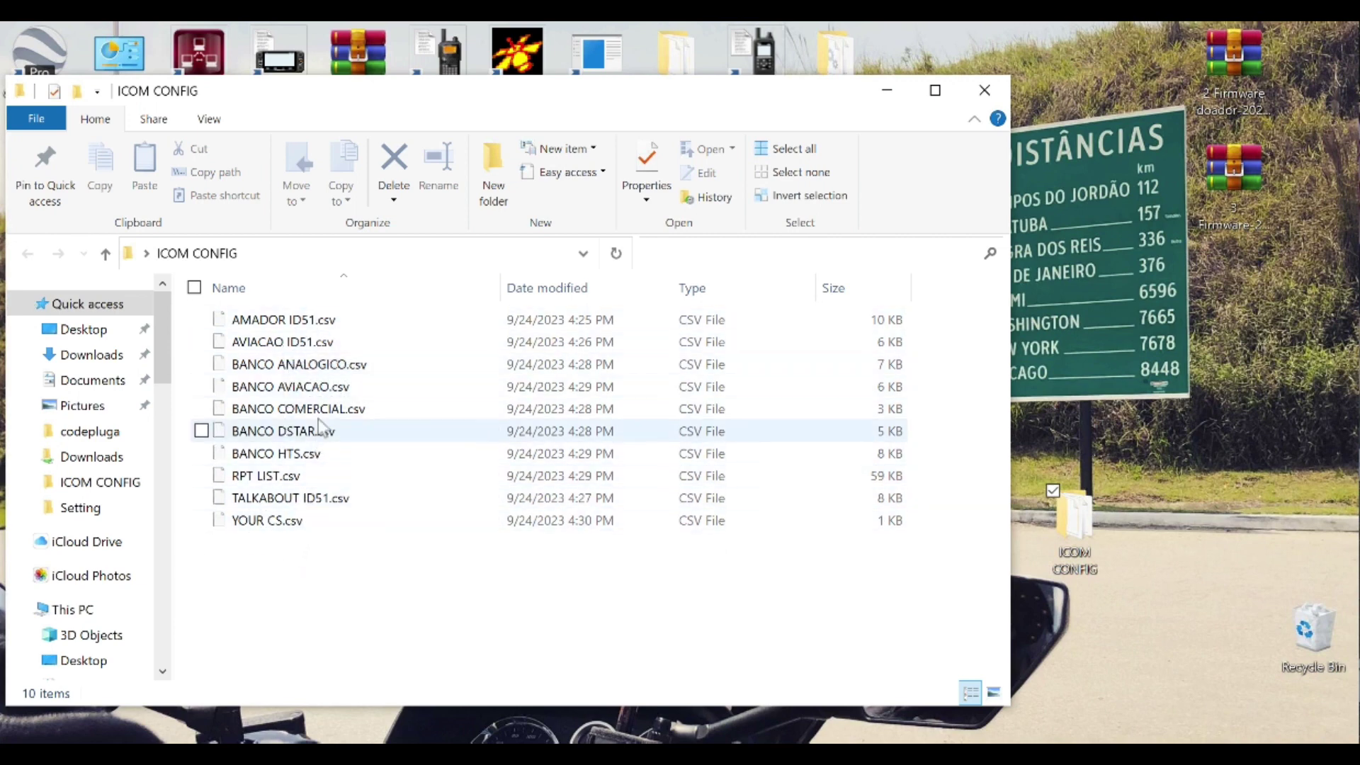
left_click(975, 101)
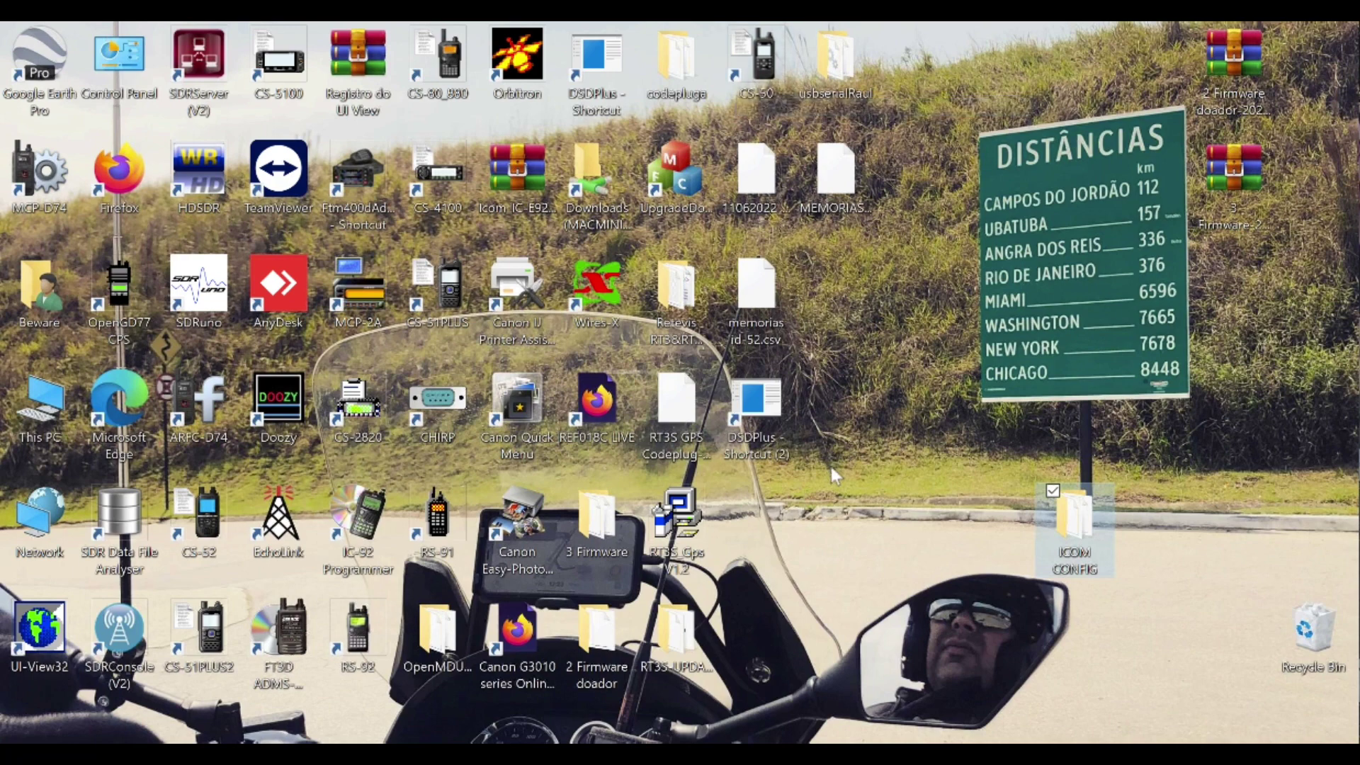
Step: Launch CS-50, the programming software for the ID-50, and maximize its window
left_click(756, 57)
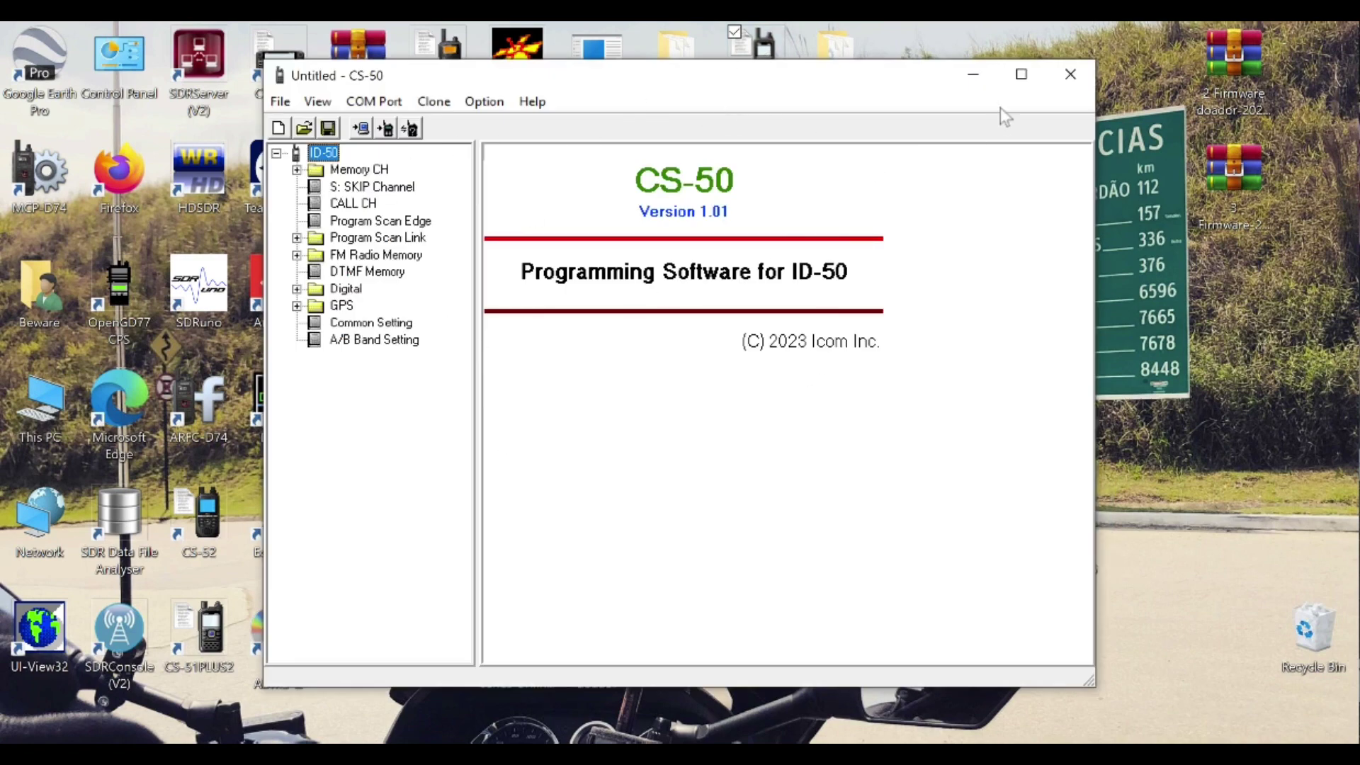
left_click(1021, 75)
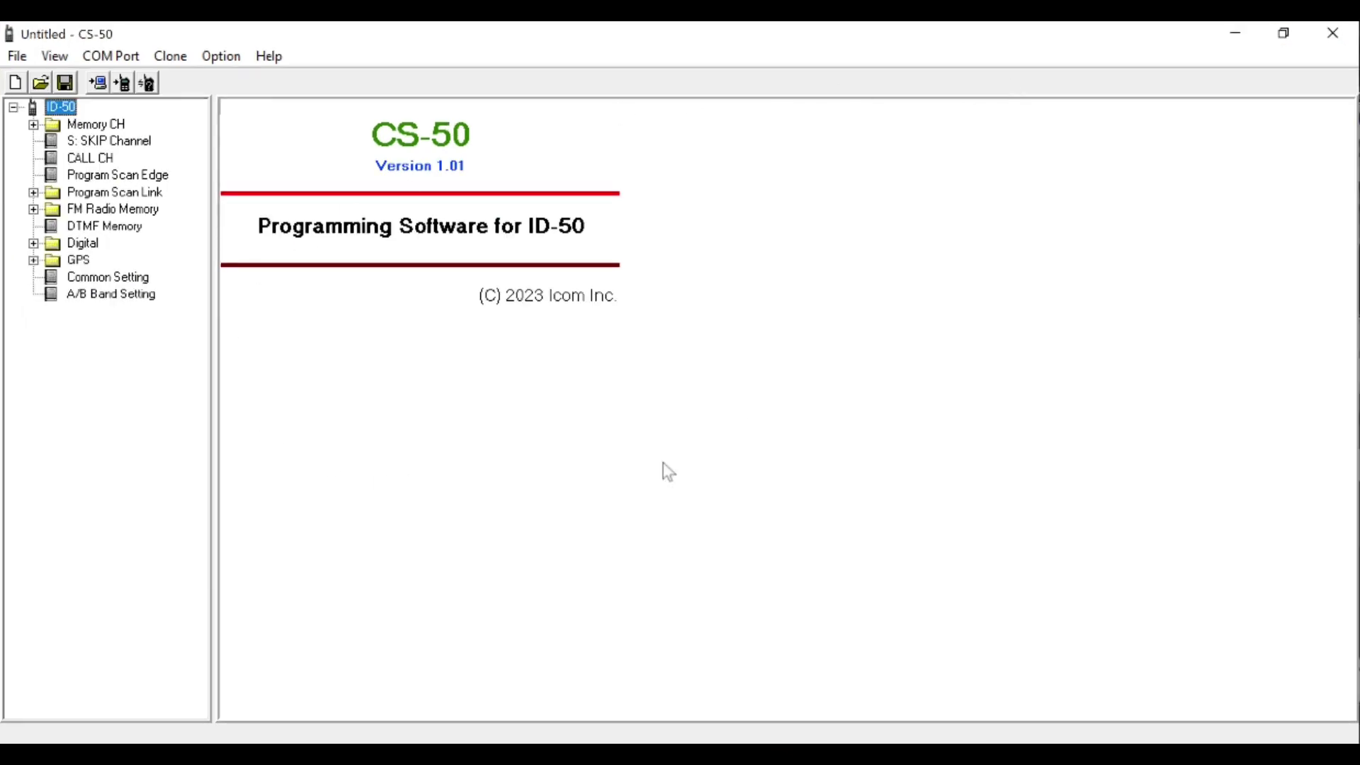
left_click(98, 85)
Step: Examine the ID-50's S: SKIP Channel, CALL CH, Program Scan Edge and digital Your Call Sign tables
left_click(61, 143)
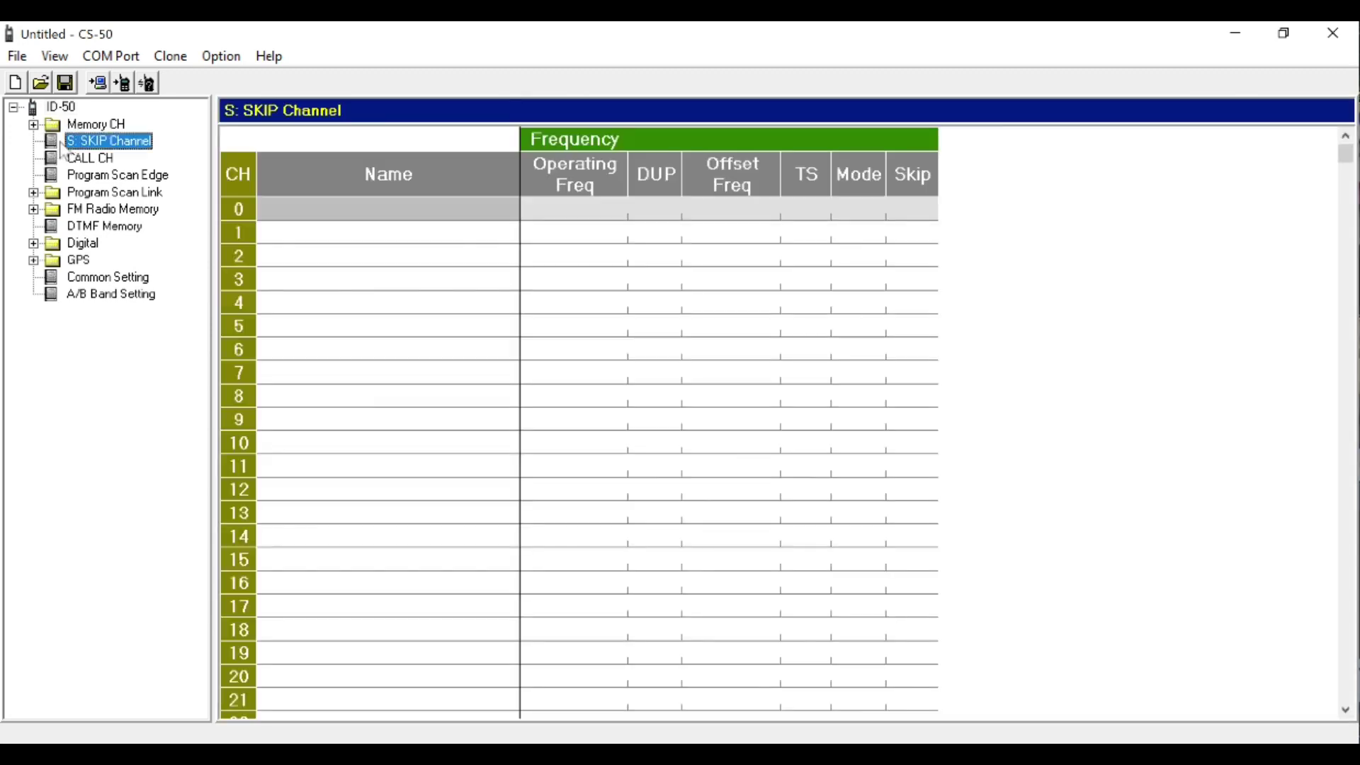
left_click(78, 158)
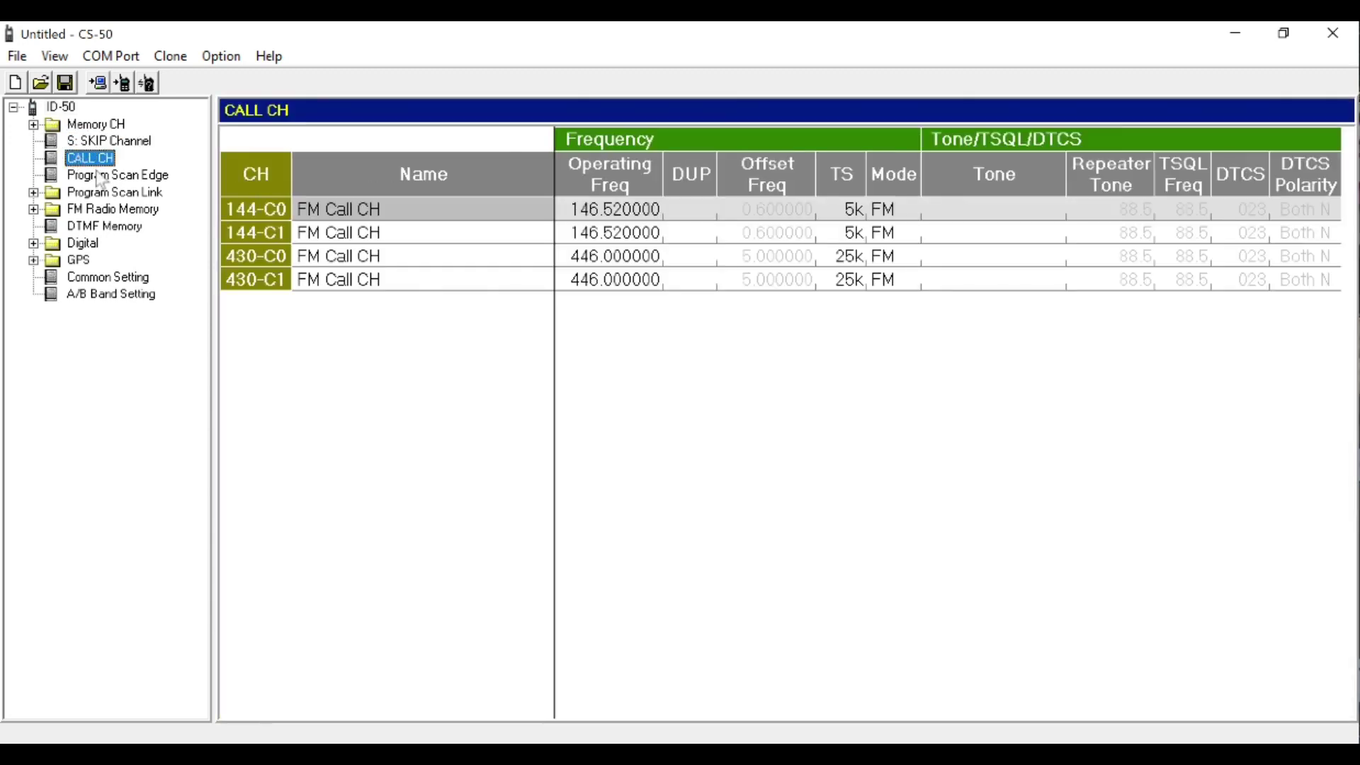
left_click(119, 176)
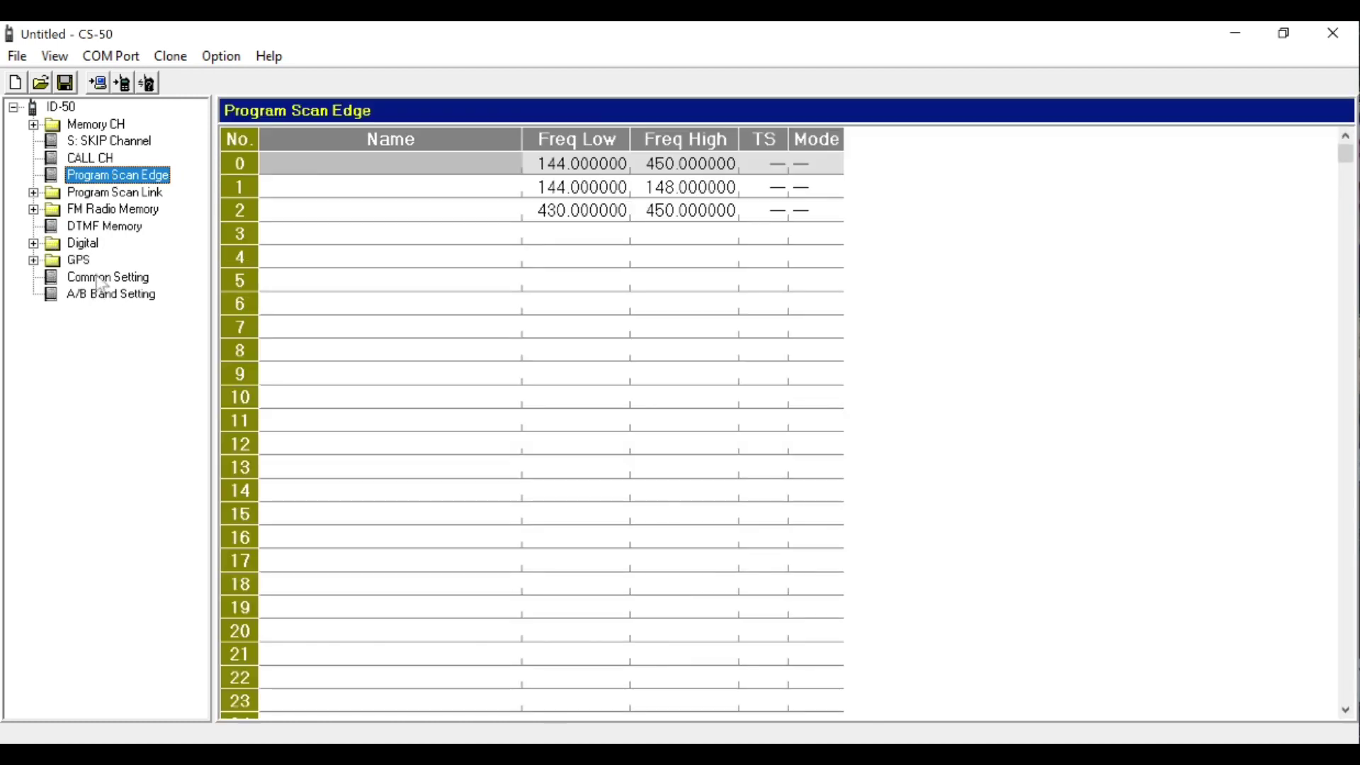
left_click(32, 244)
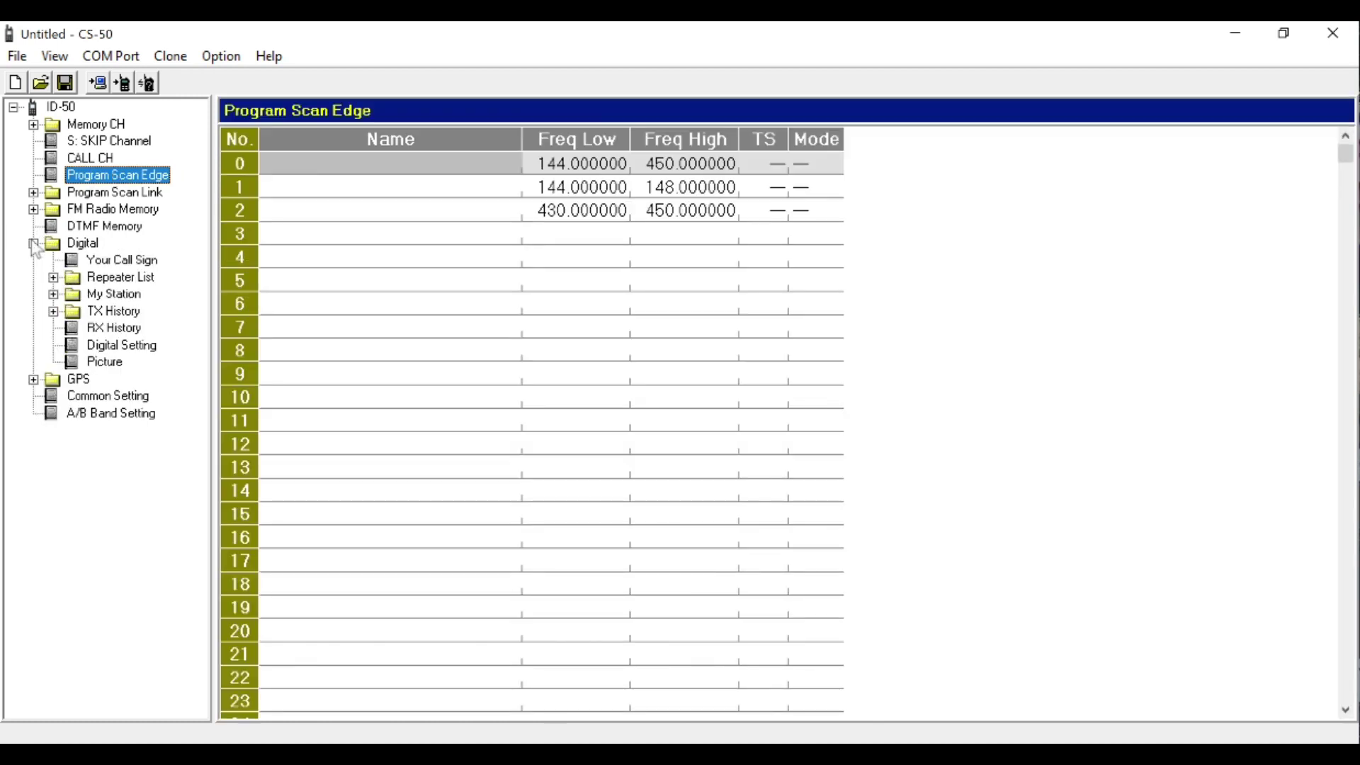
left_click(109, 261)
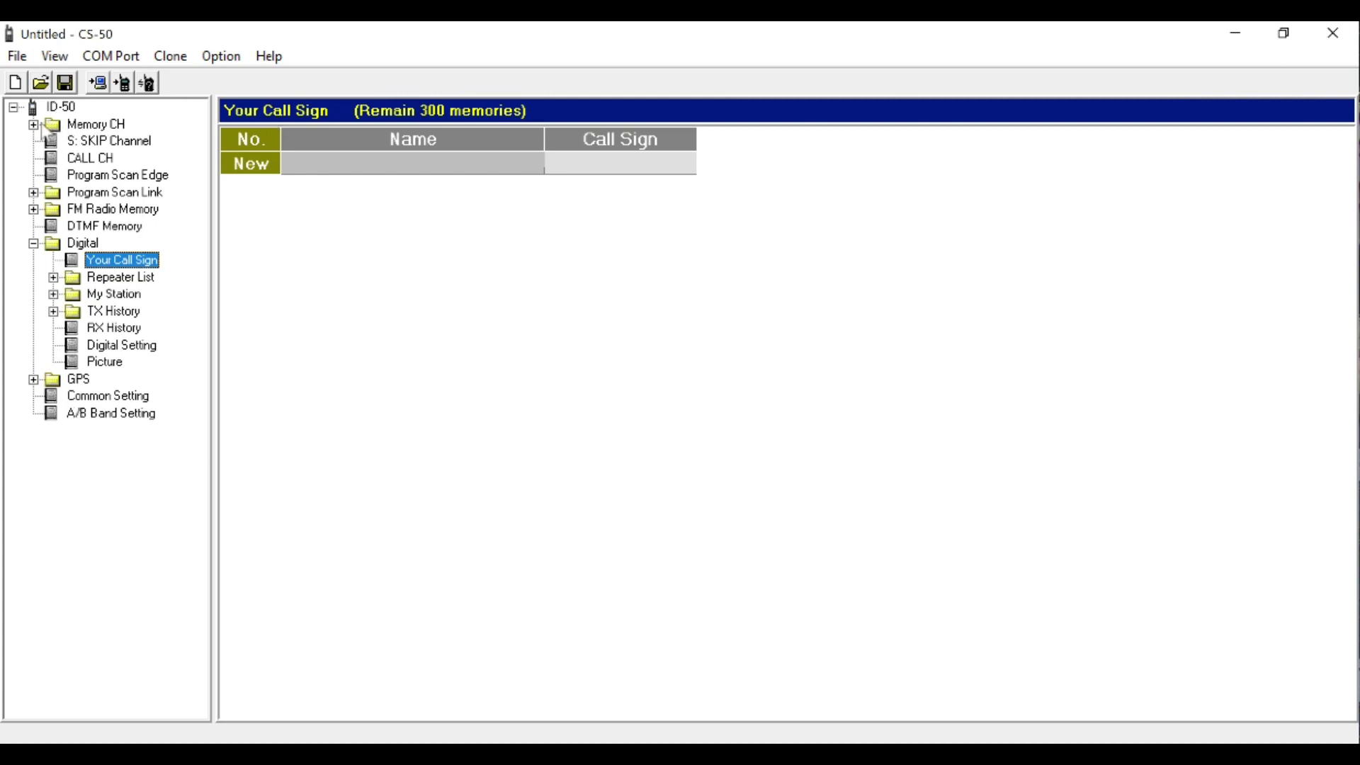
Step: Check the Group Operation table under Memory CH and open memory group 00
left_click(49, 127)
left_click(32, 125)
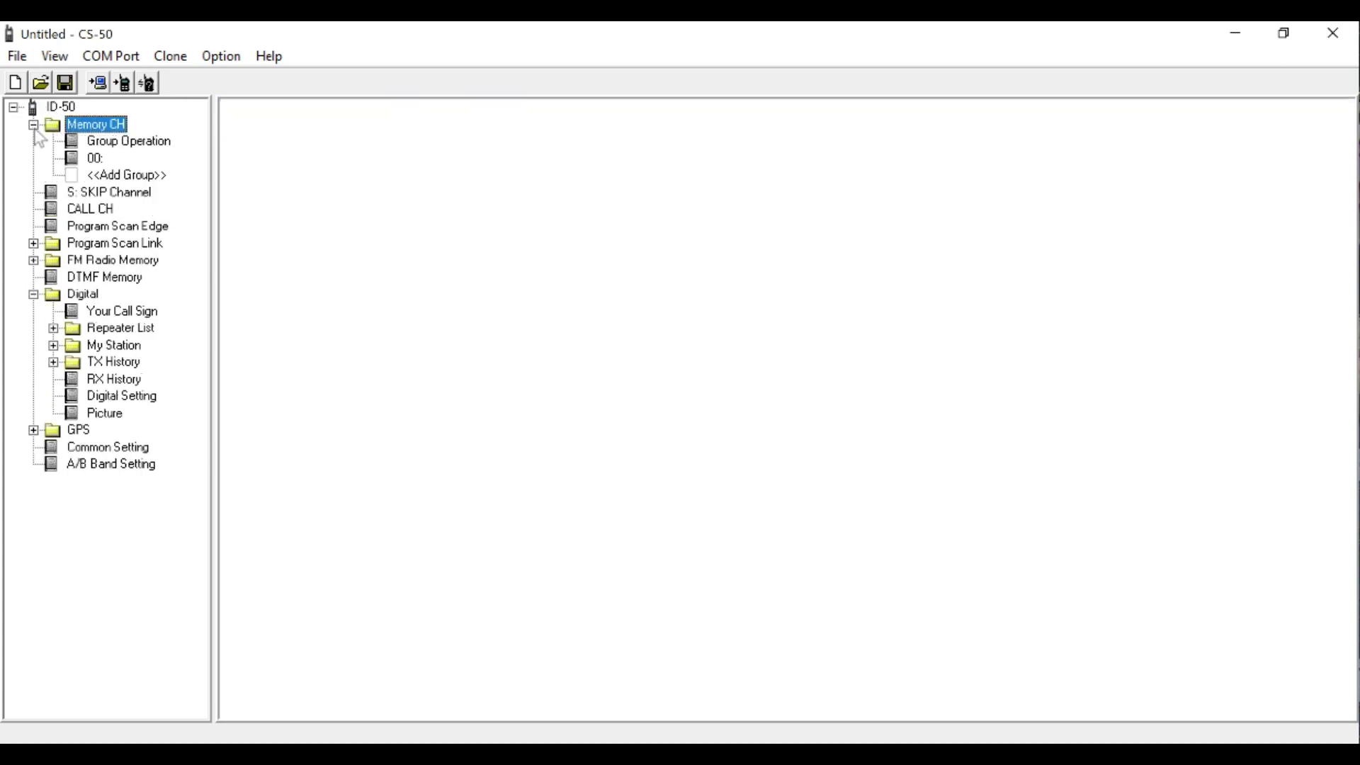
left_click(115, 145)
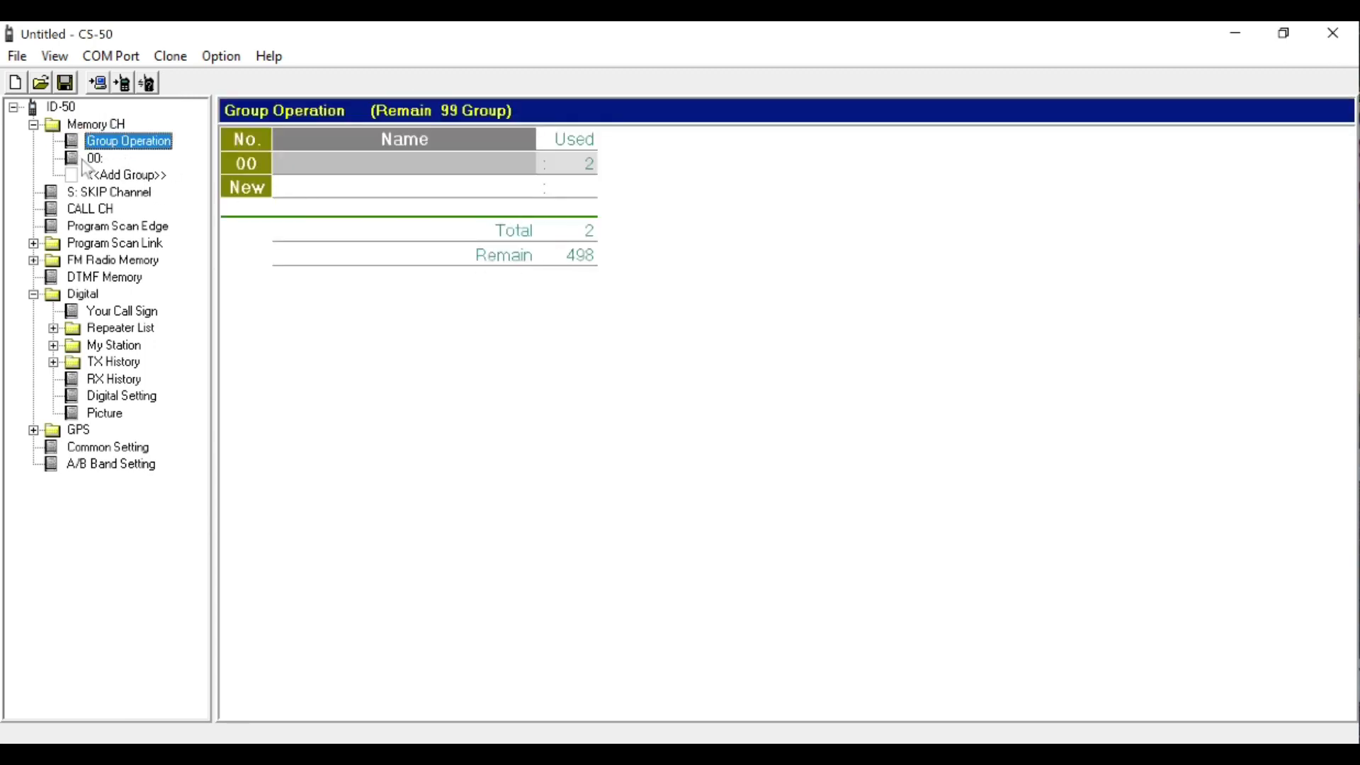
left_click(88, 159)
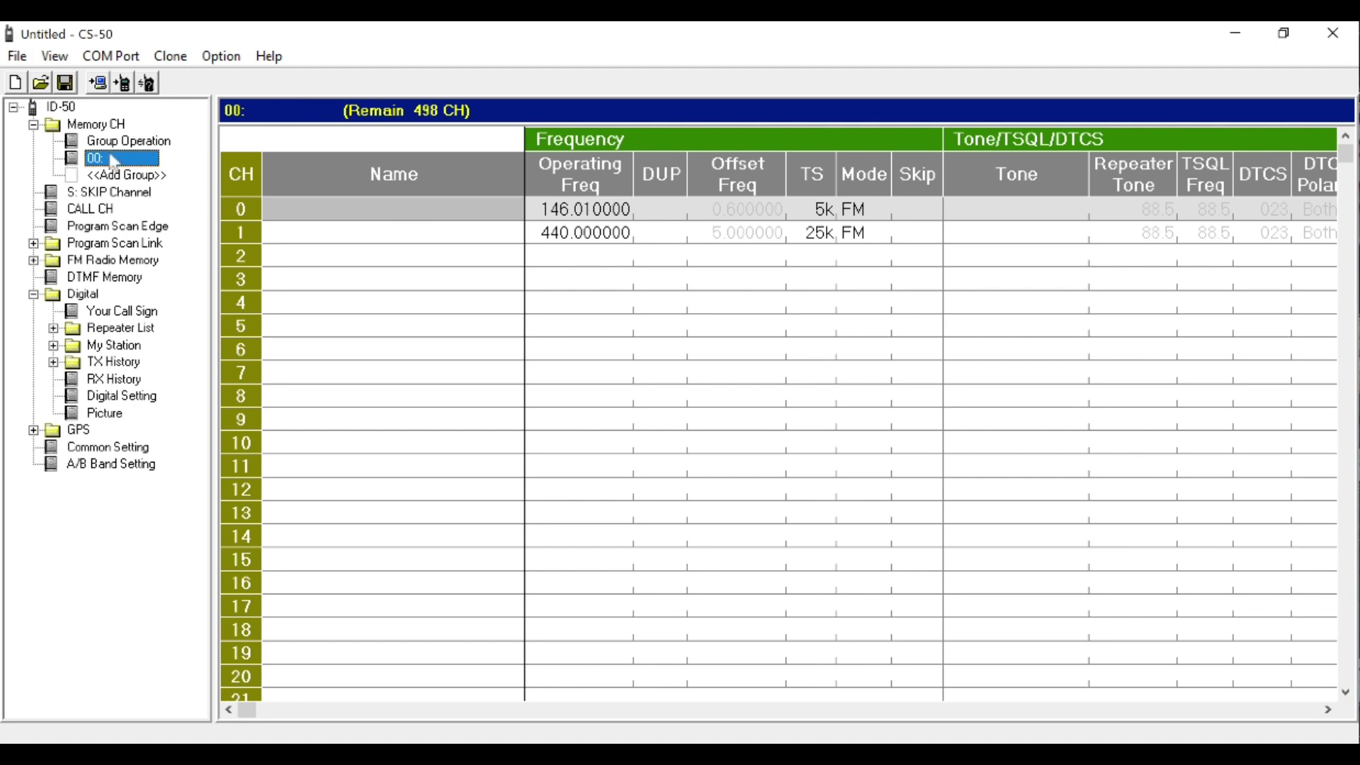
left_click(68, 157)
Step: Import AMADOR ID51.csv from the desktop's ICOM CONFIG folder into memory group 00, replacing the current sheet, and check the imported channels
left_click(18, 57)
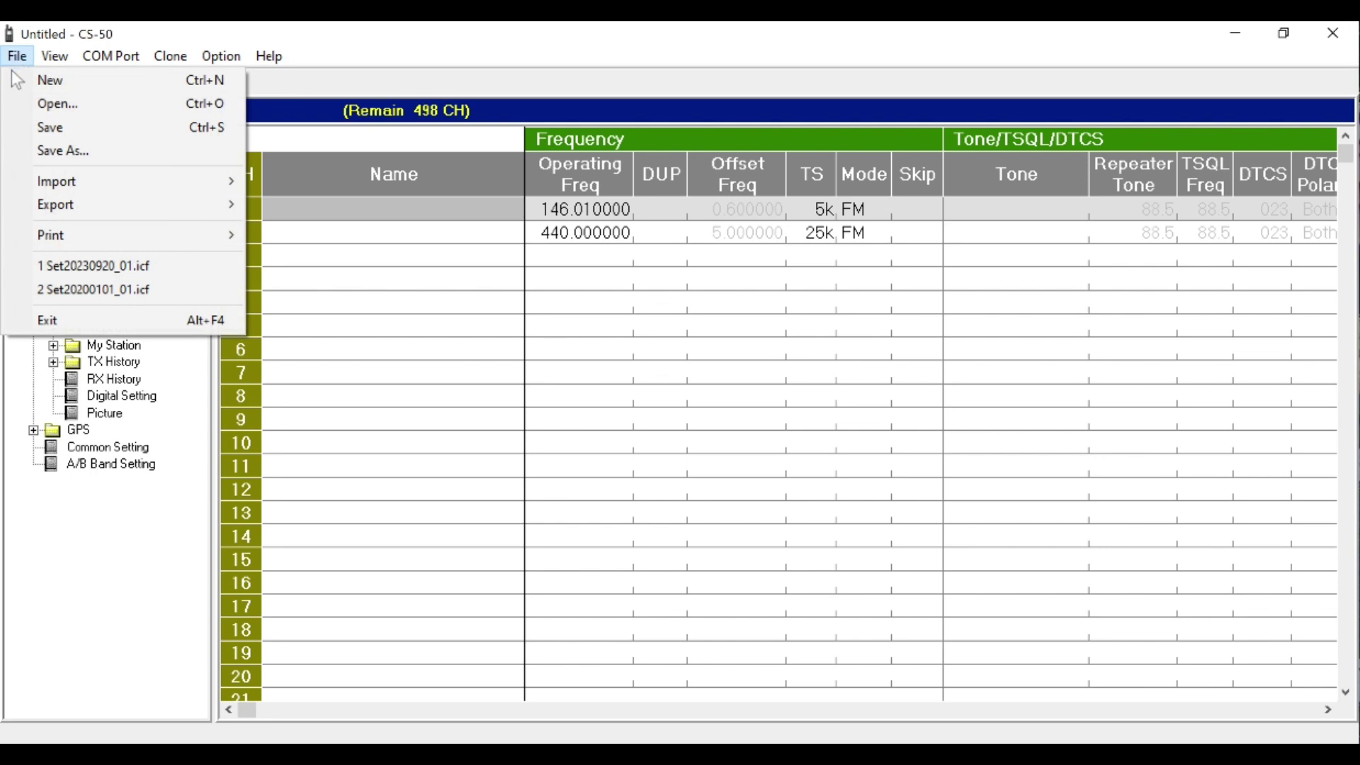
mouse_move(35, 181)
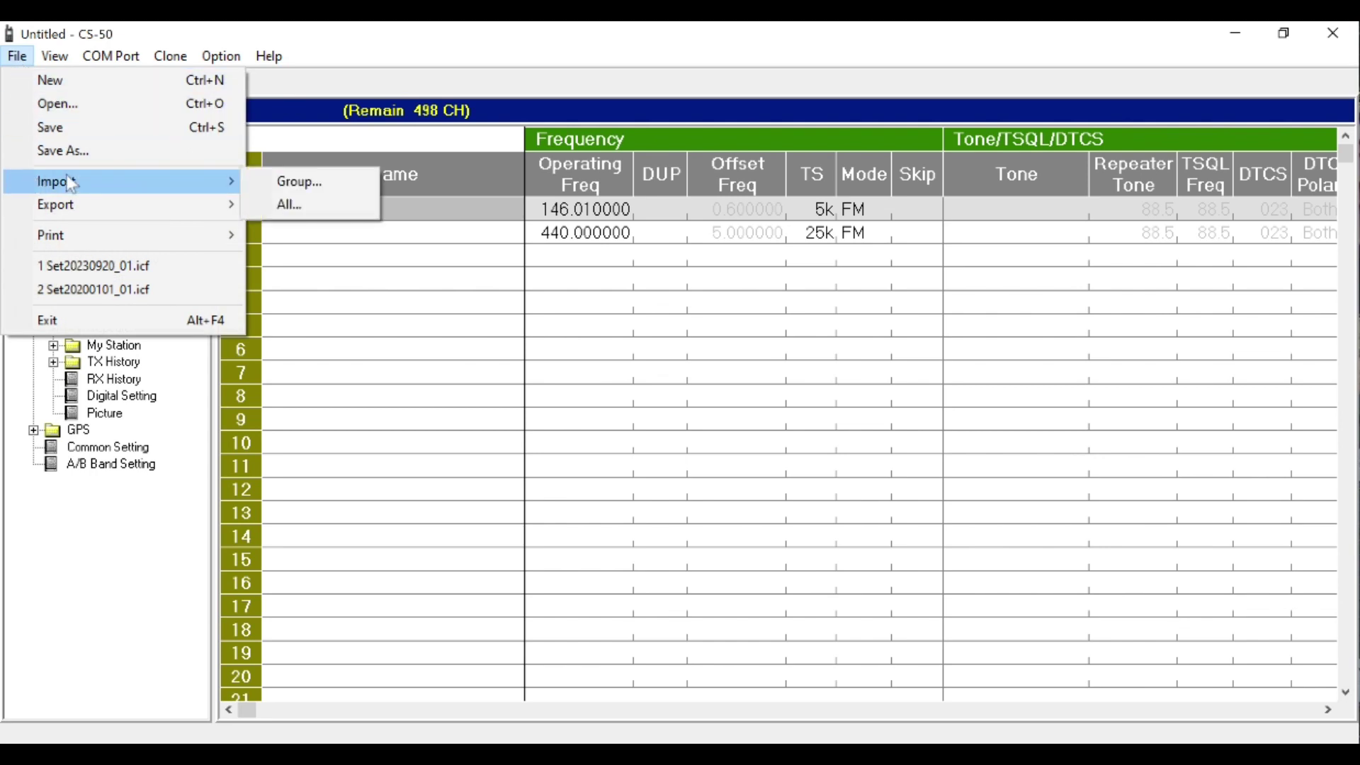
left_click(304, 186)
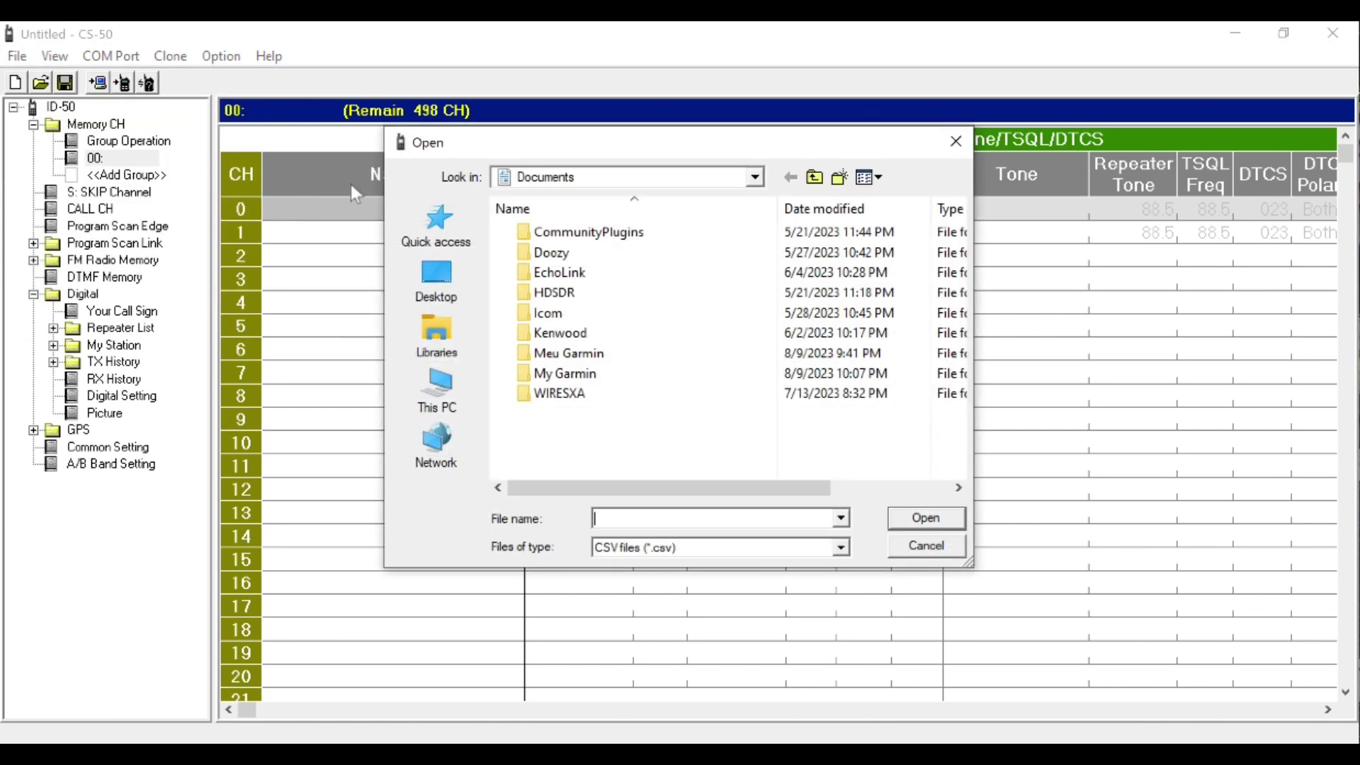
left_click(435, 395)
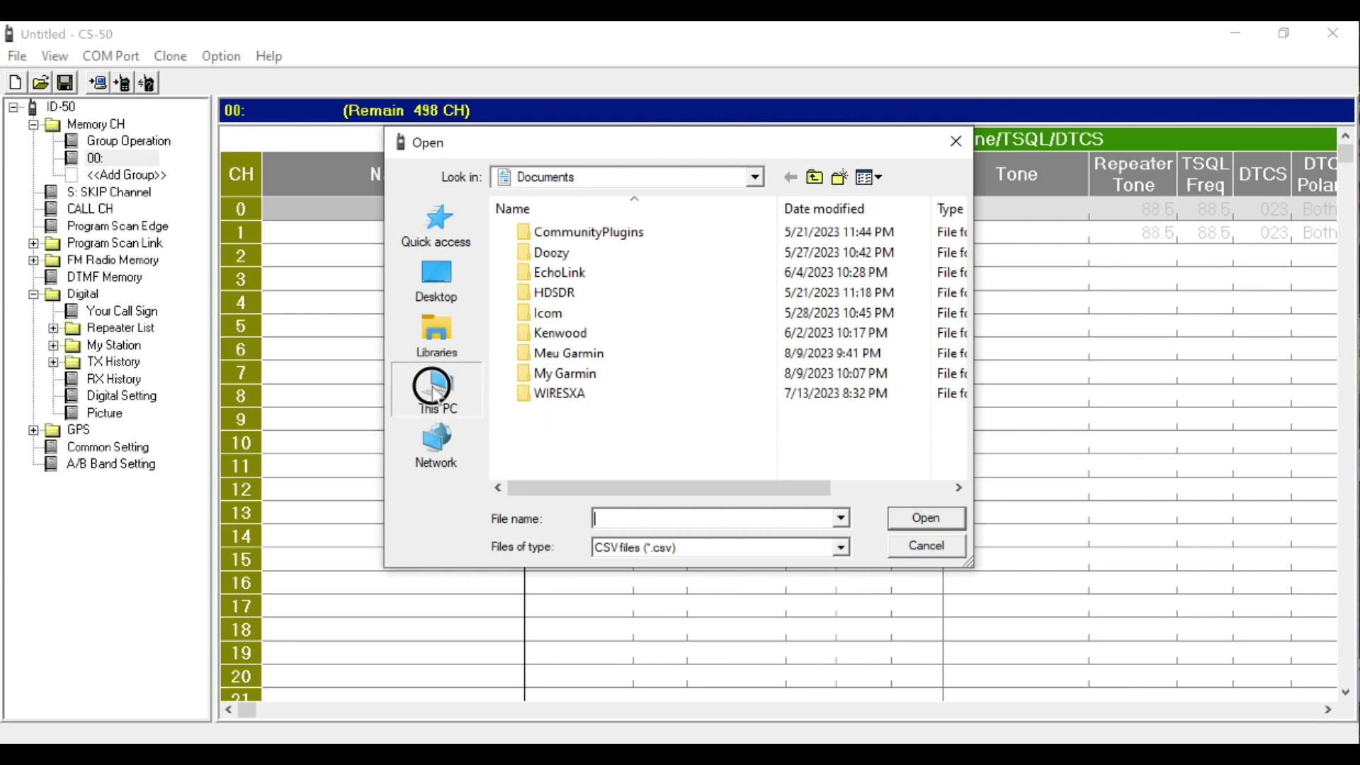
left_click(441, 281)
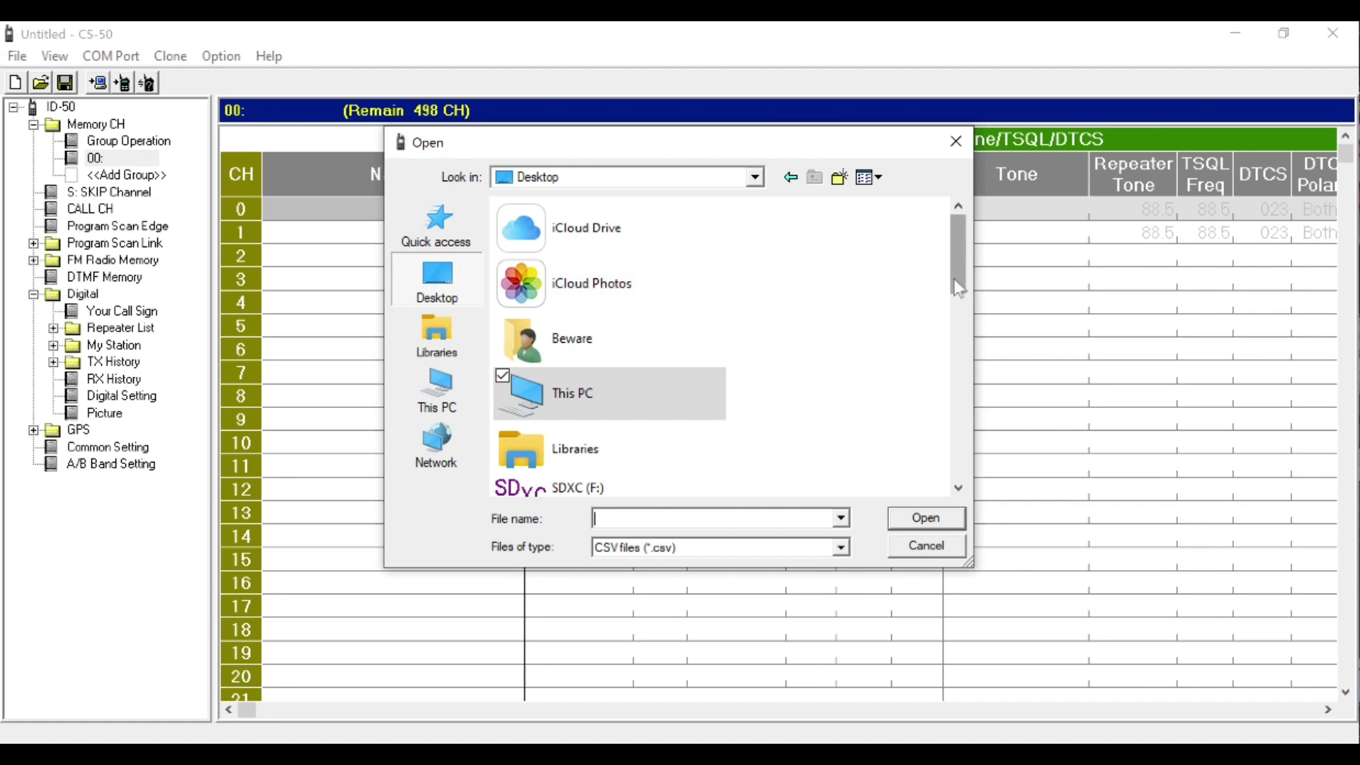
left_click(948, 337)
left_click_drag(947, 337, 947, 388)
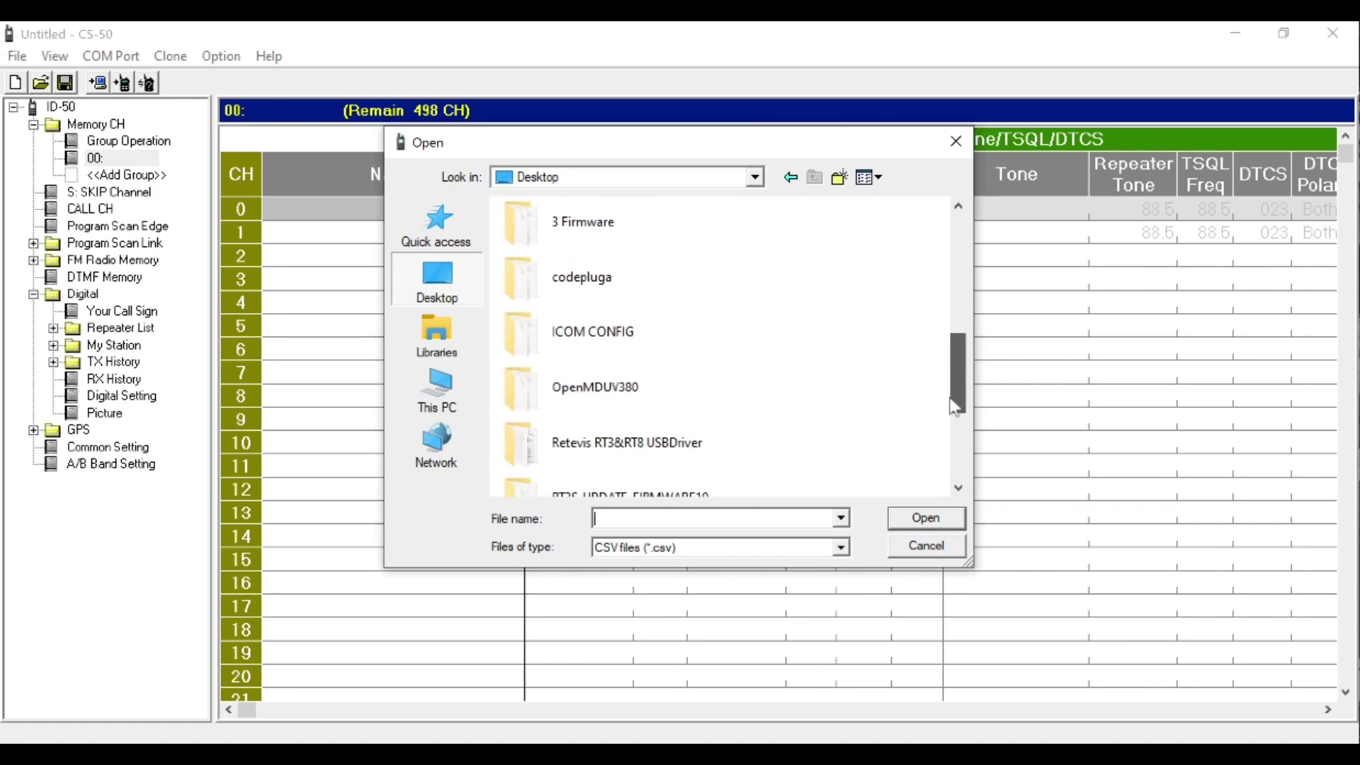
double_click(583, 339)
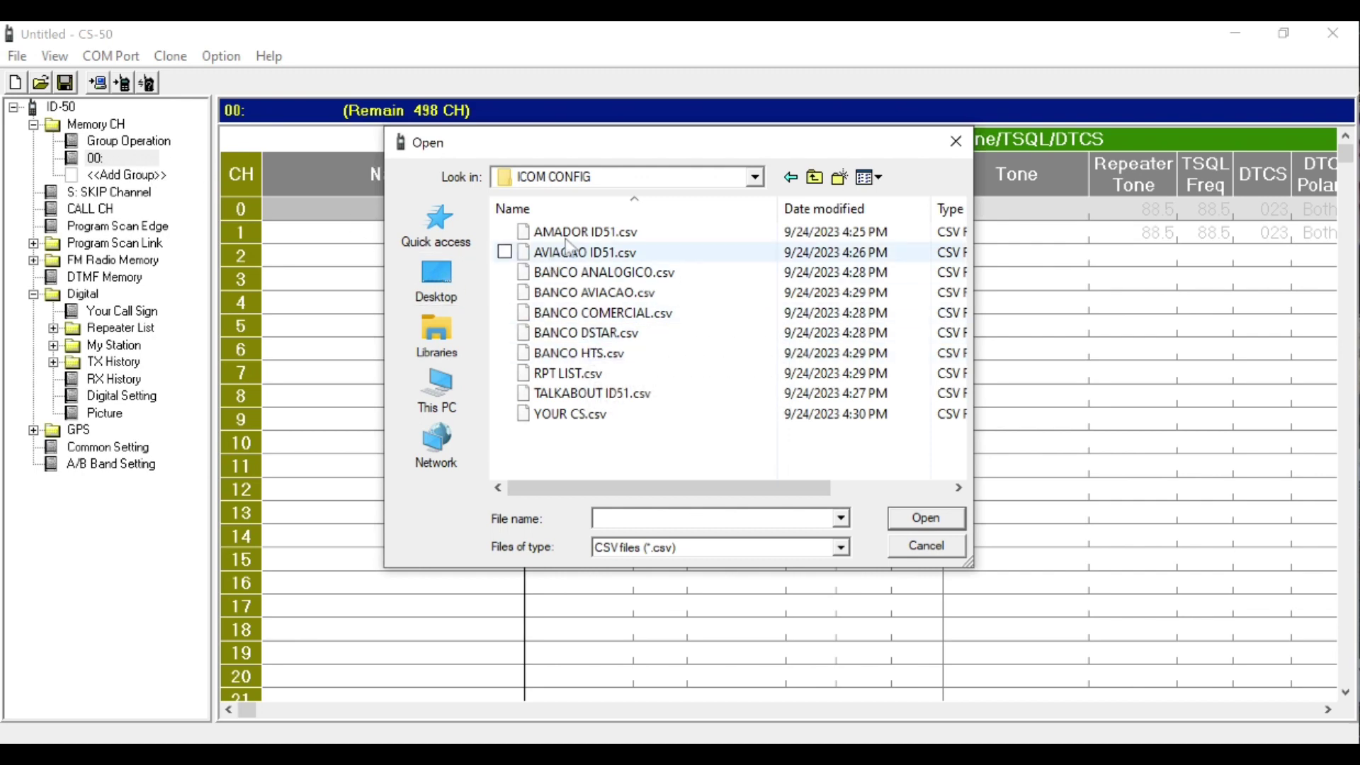
left_click(609, 236)
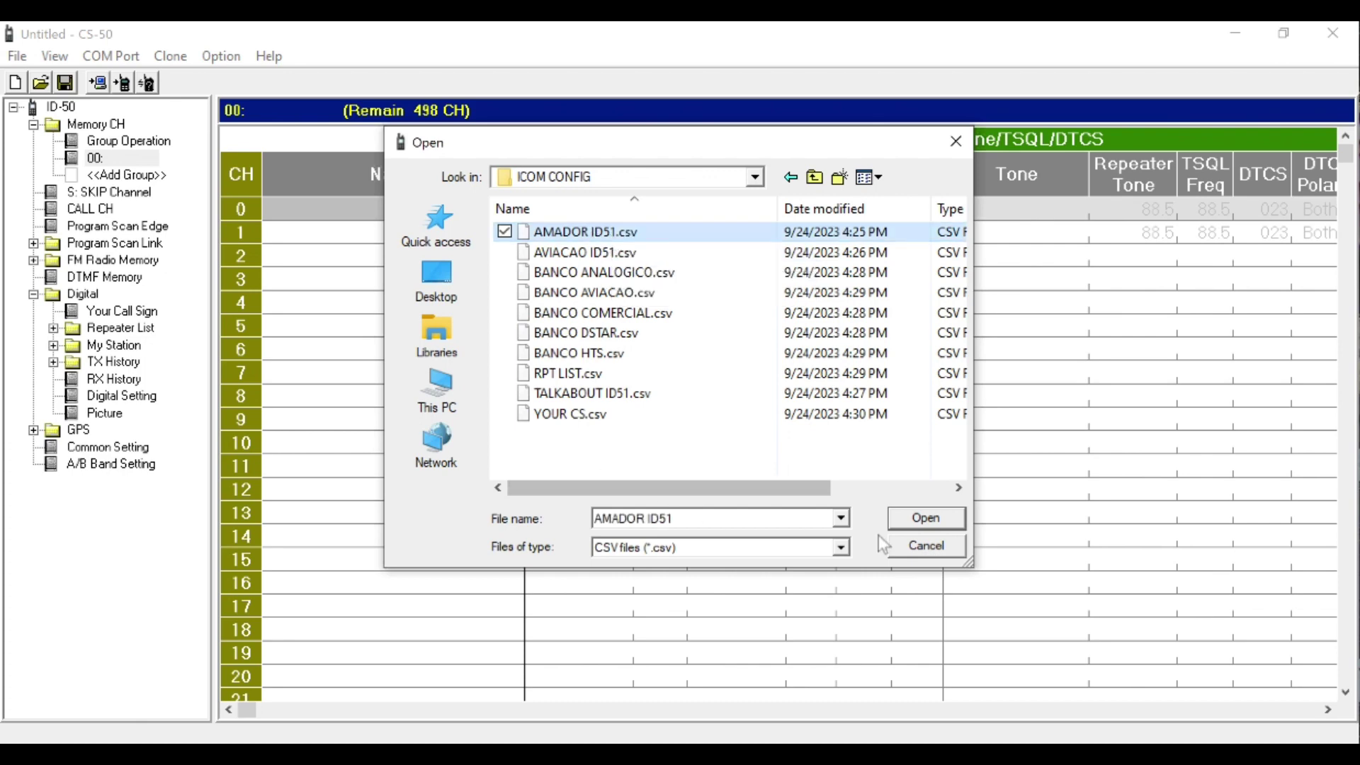
left_click(919, 522)
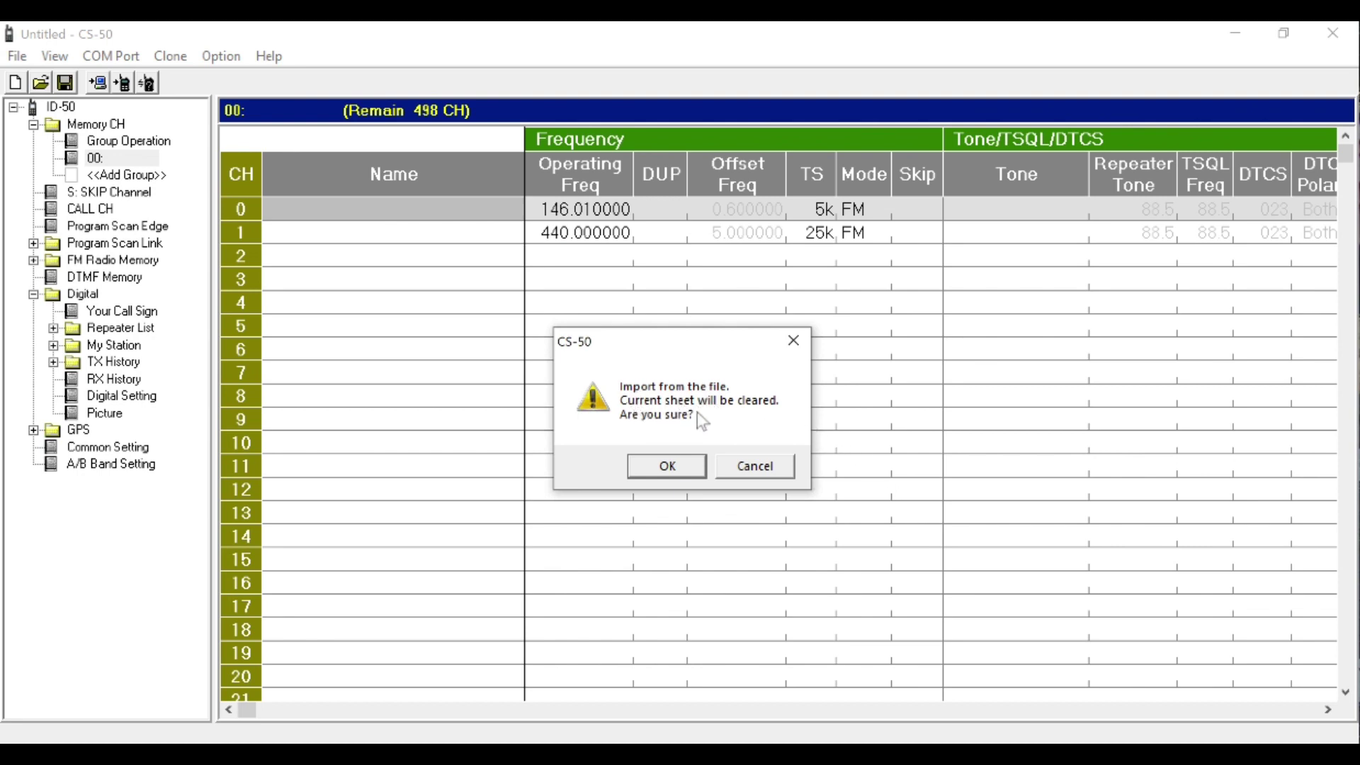
left_click(669, 469)
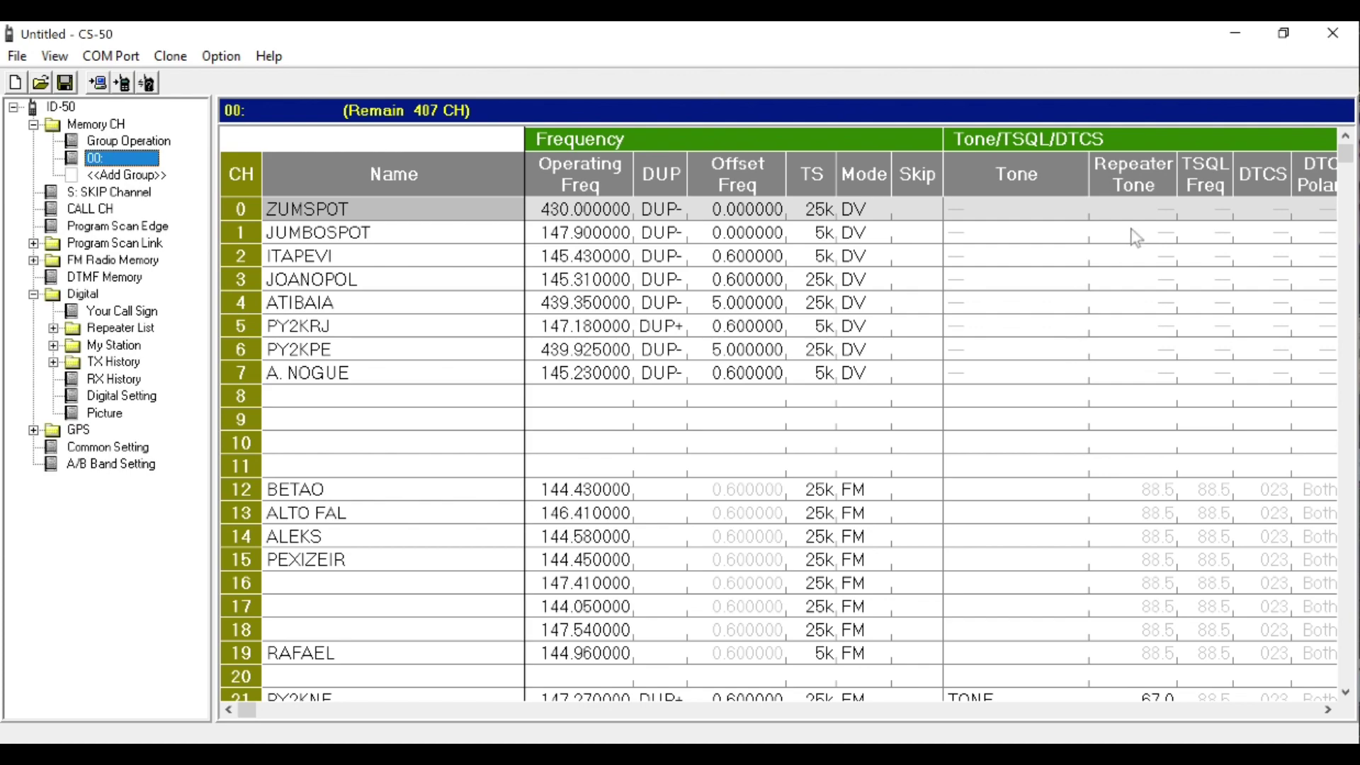
left_click_drag(1346, 157, 1328, 535)
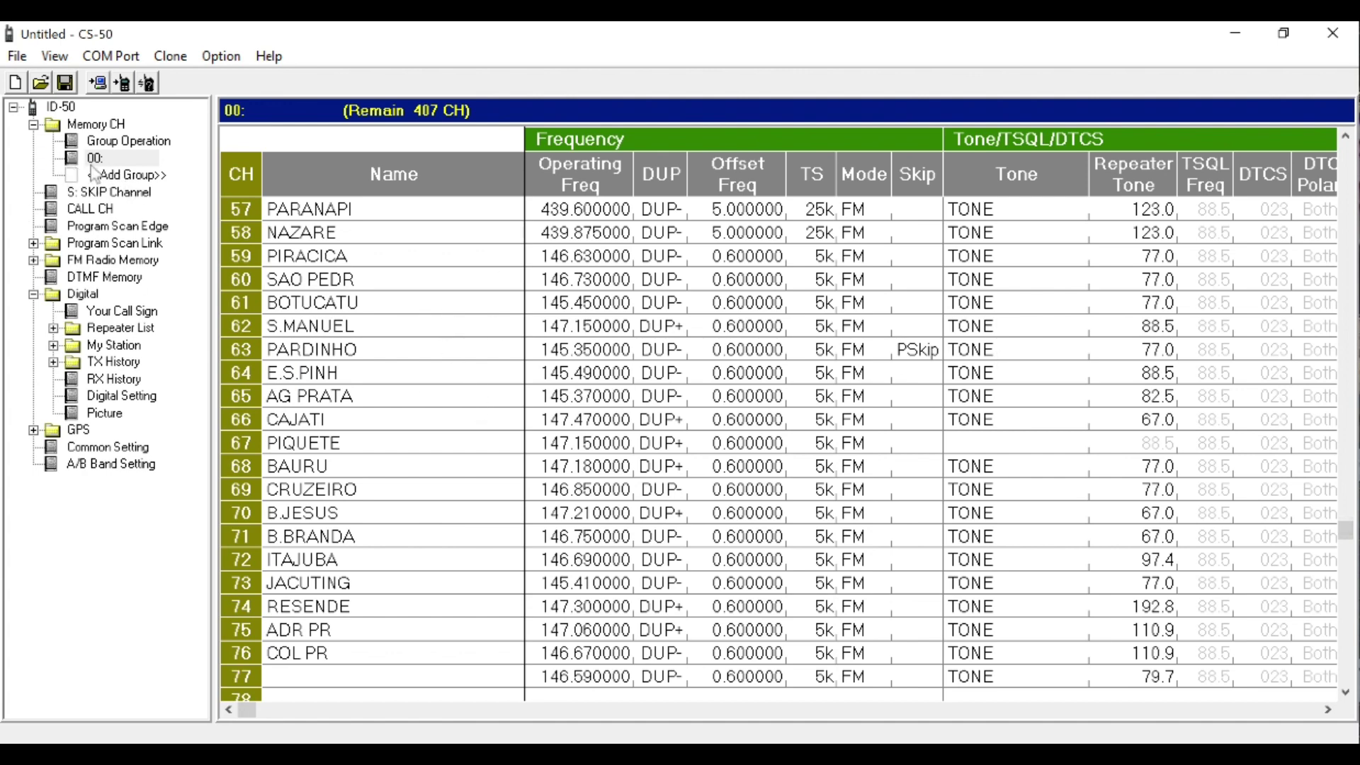
Step: Add memory group 01 and import AVIACAO ID51.csv from the ICOM CONFIG folder into it
left_click(114, 178)
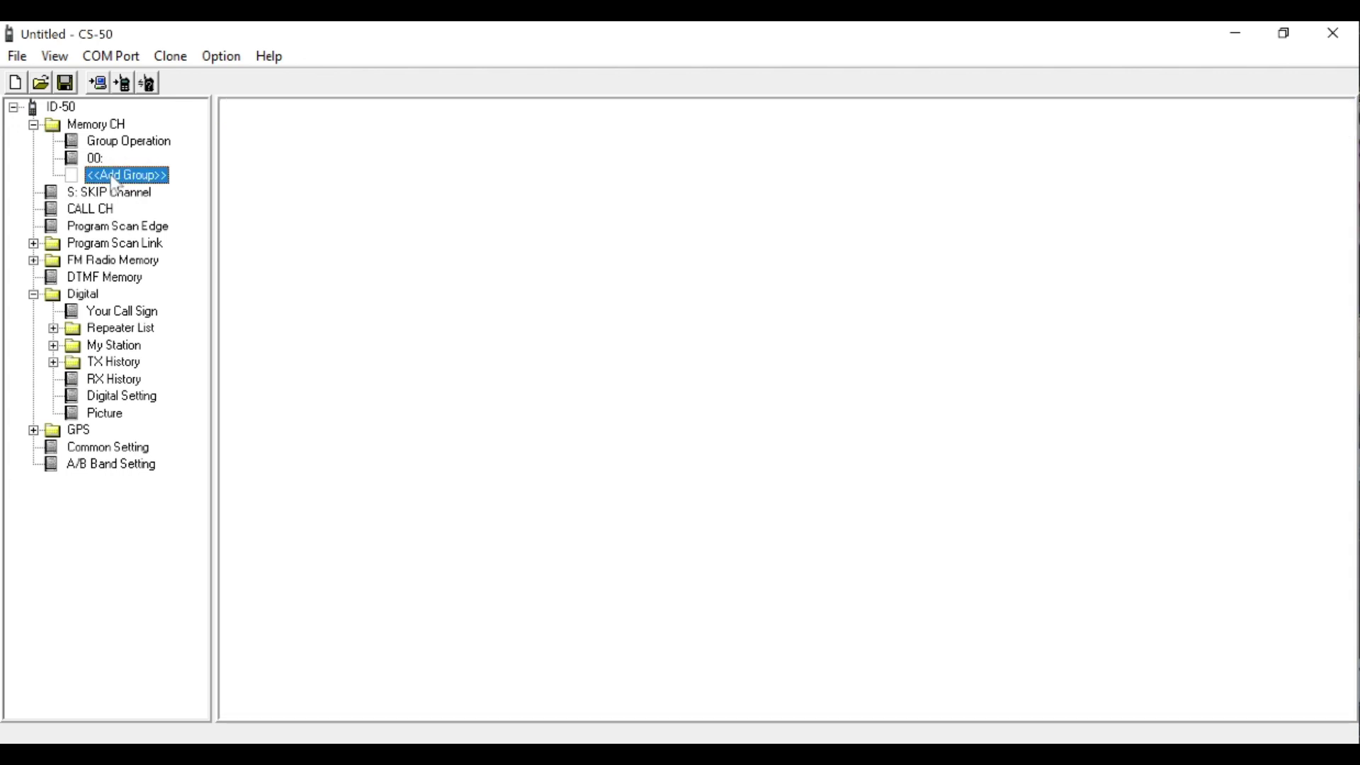
left_click(108, 179)
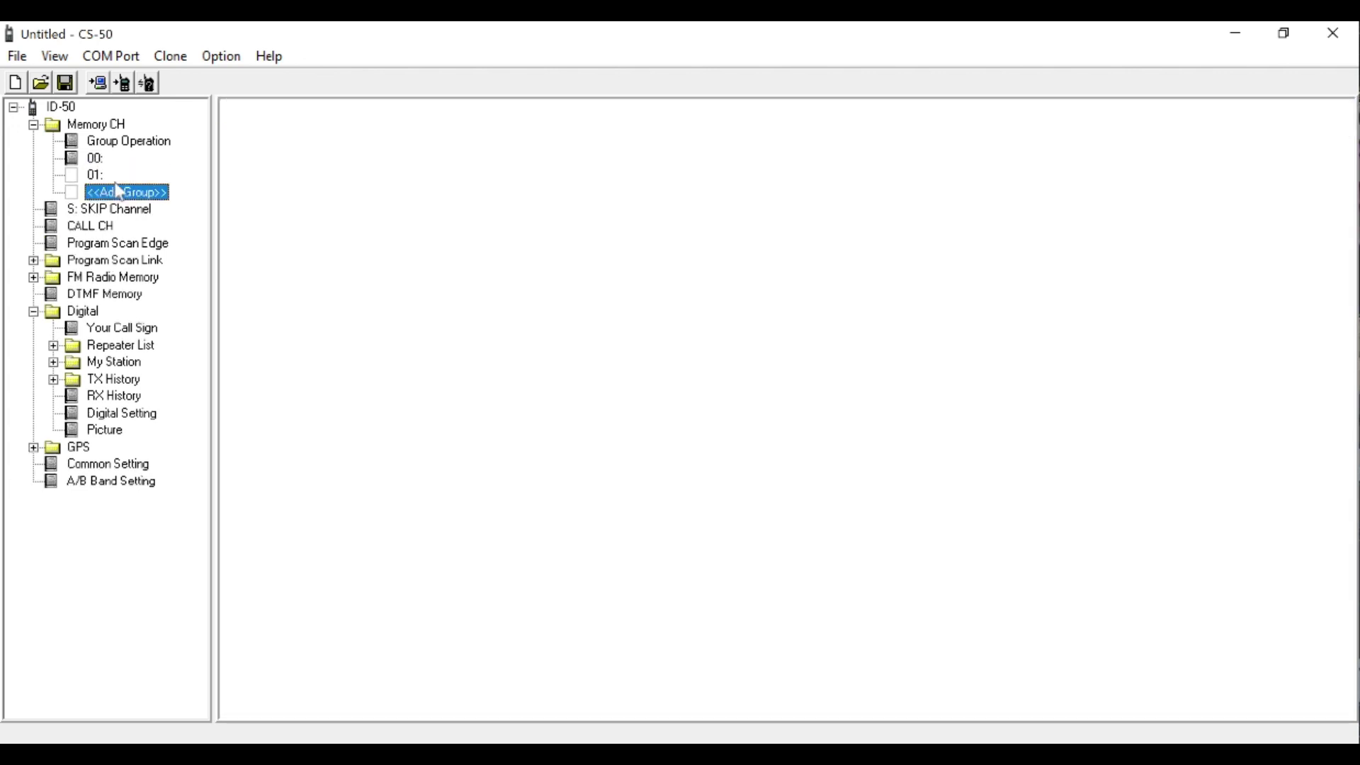
left_click(89, 175)
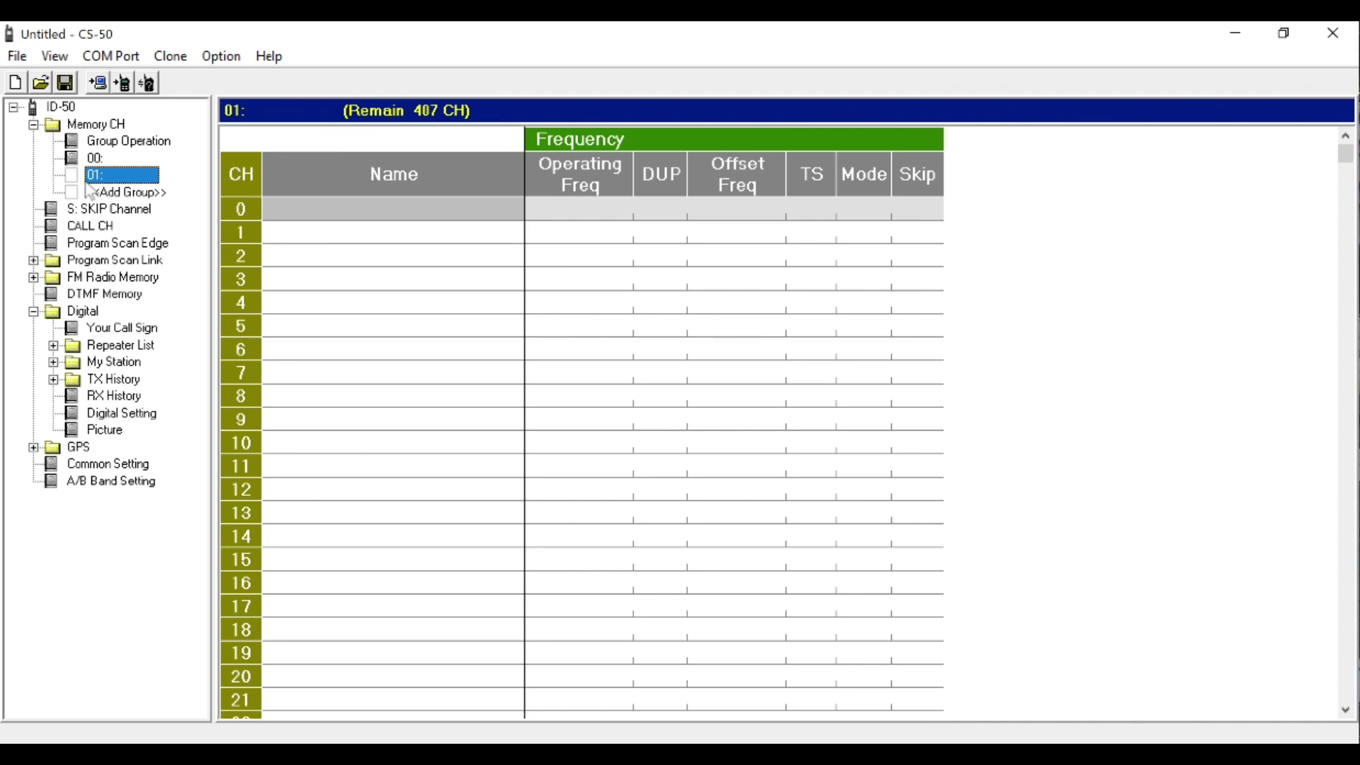
left_click(18, 57)
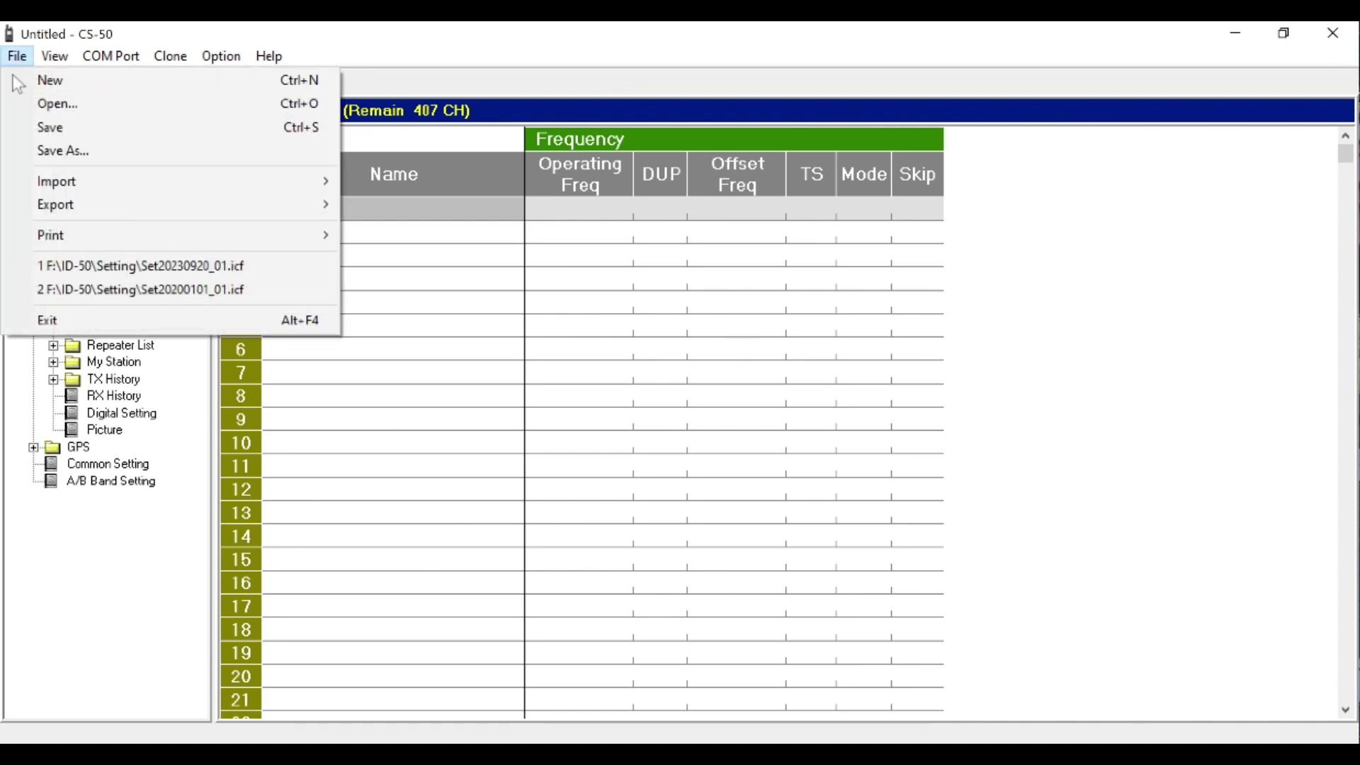
mouse_move(89, 181)
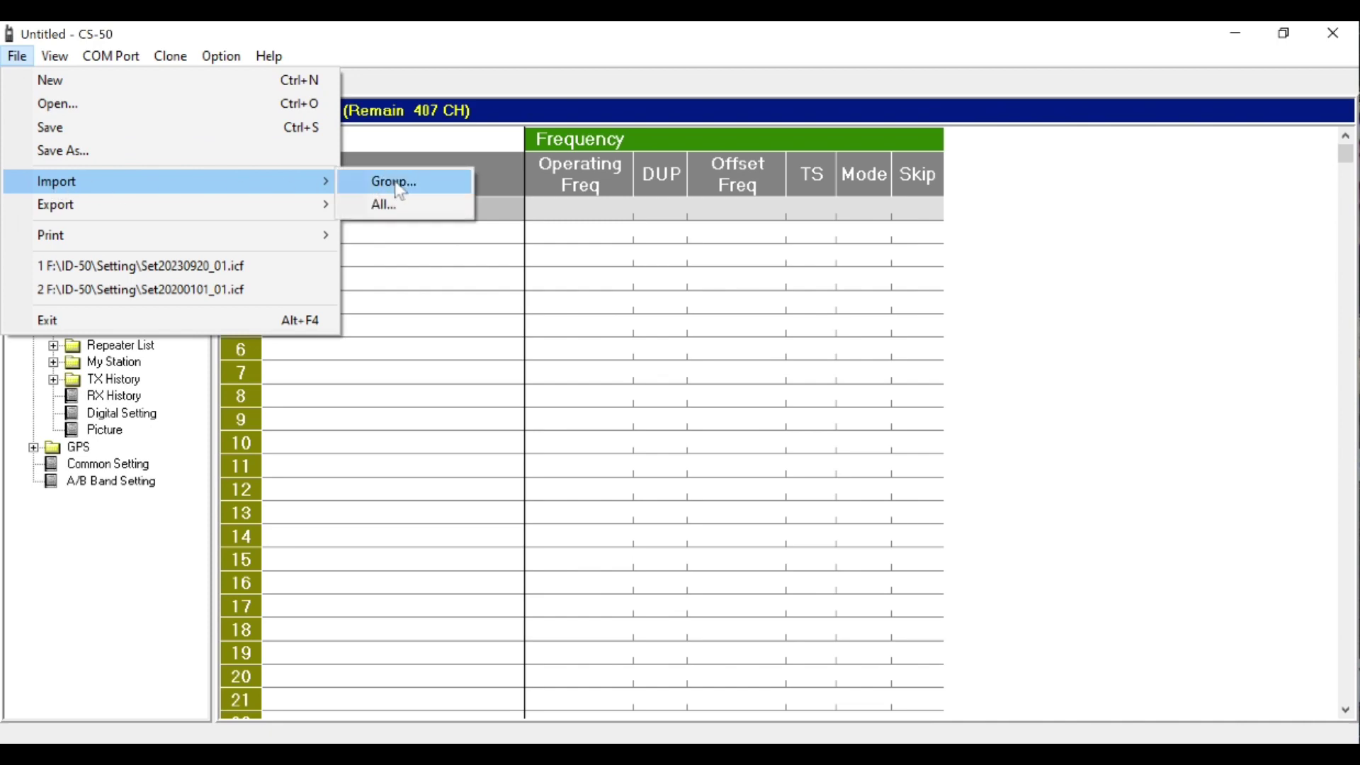
left_click(432, 190)
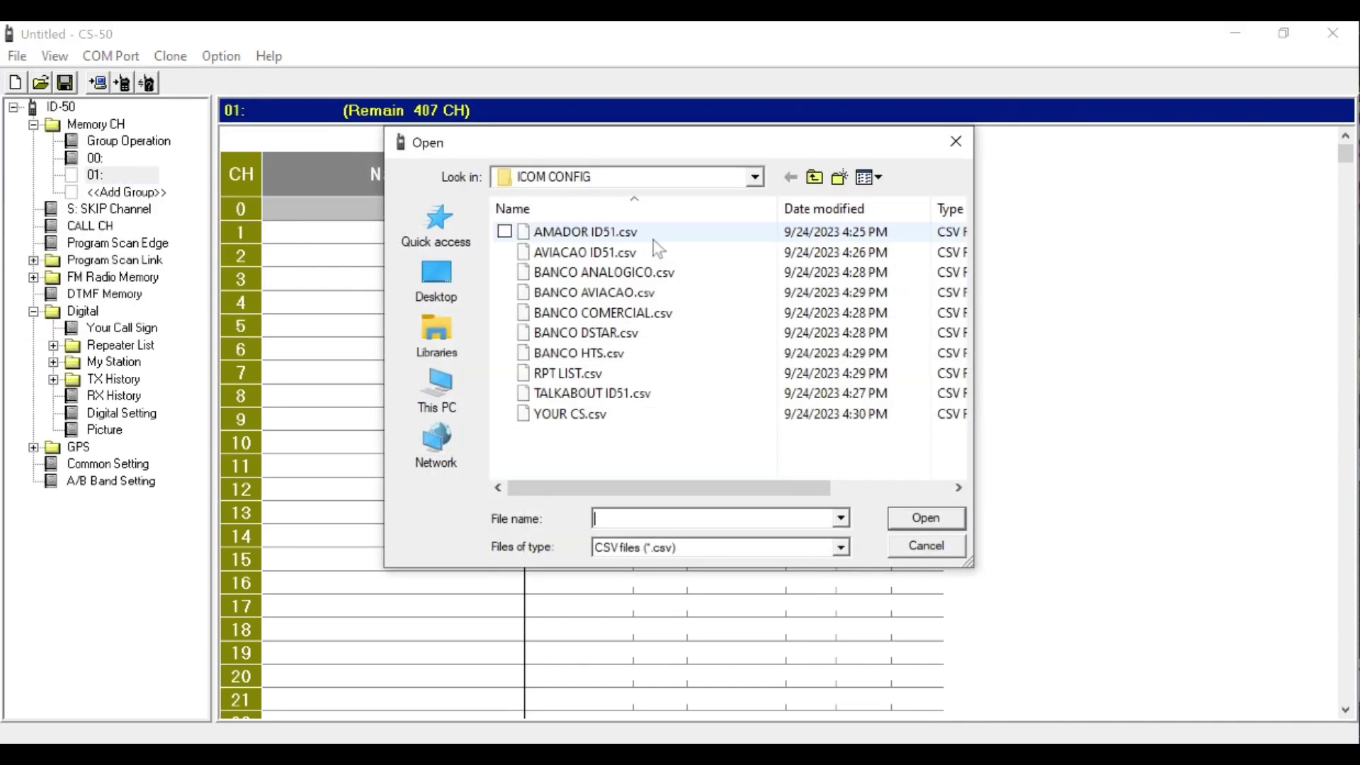
left_click(575, 255)
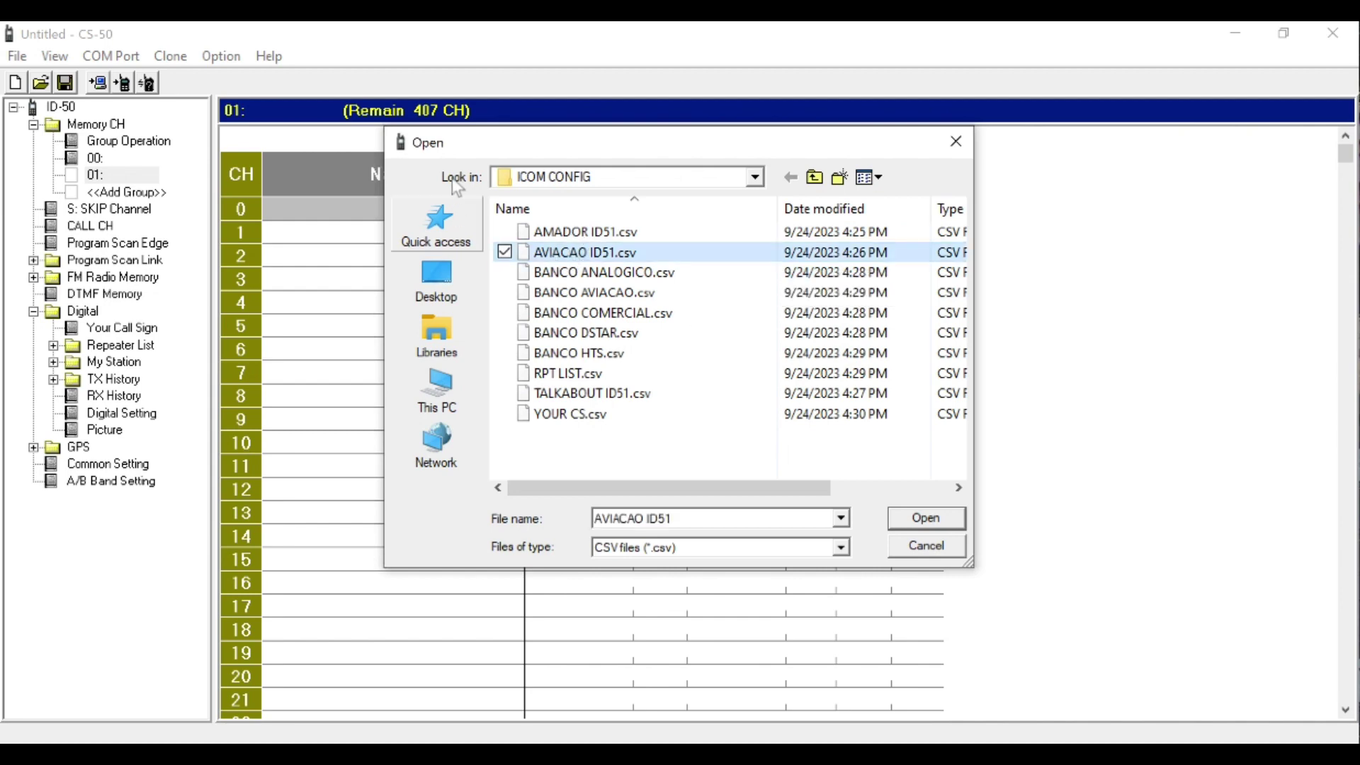
left_click(915, 522)
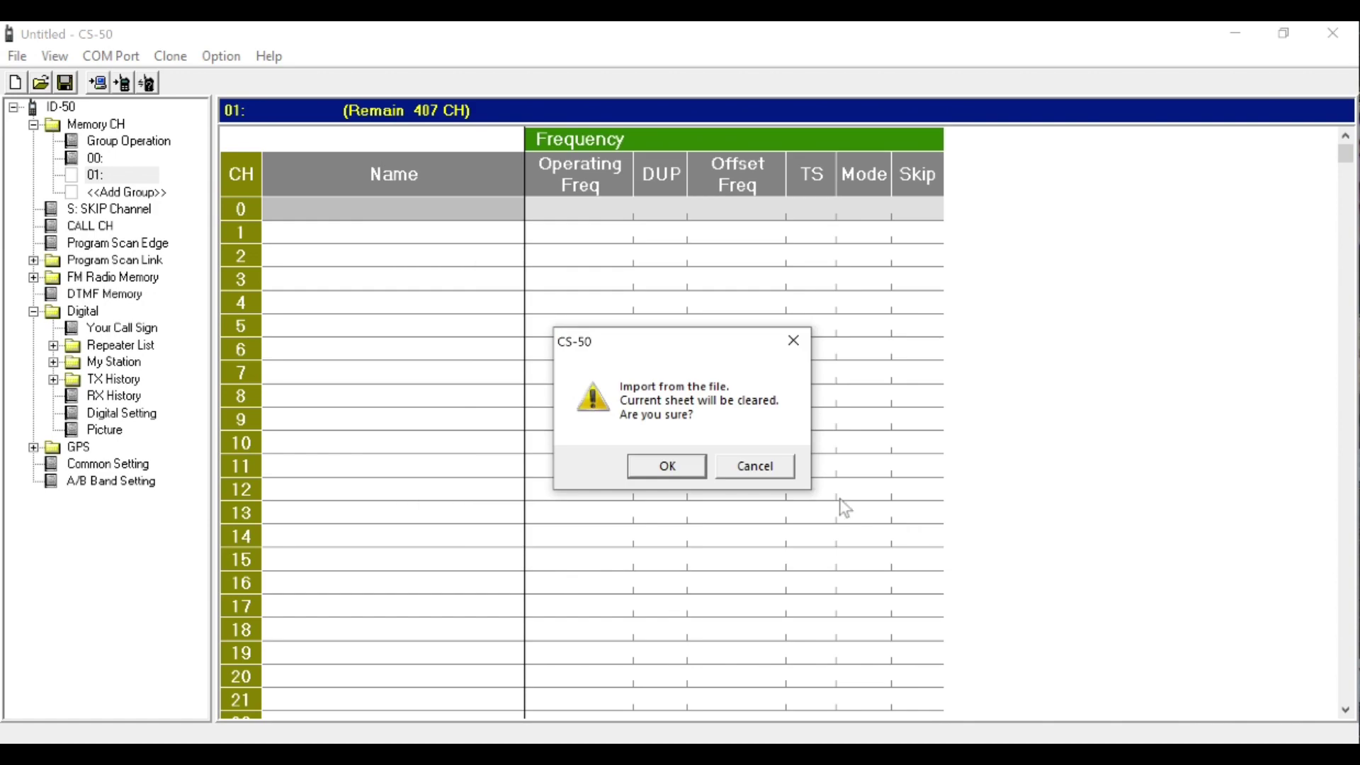
left_click(670, 465)
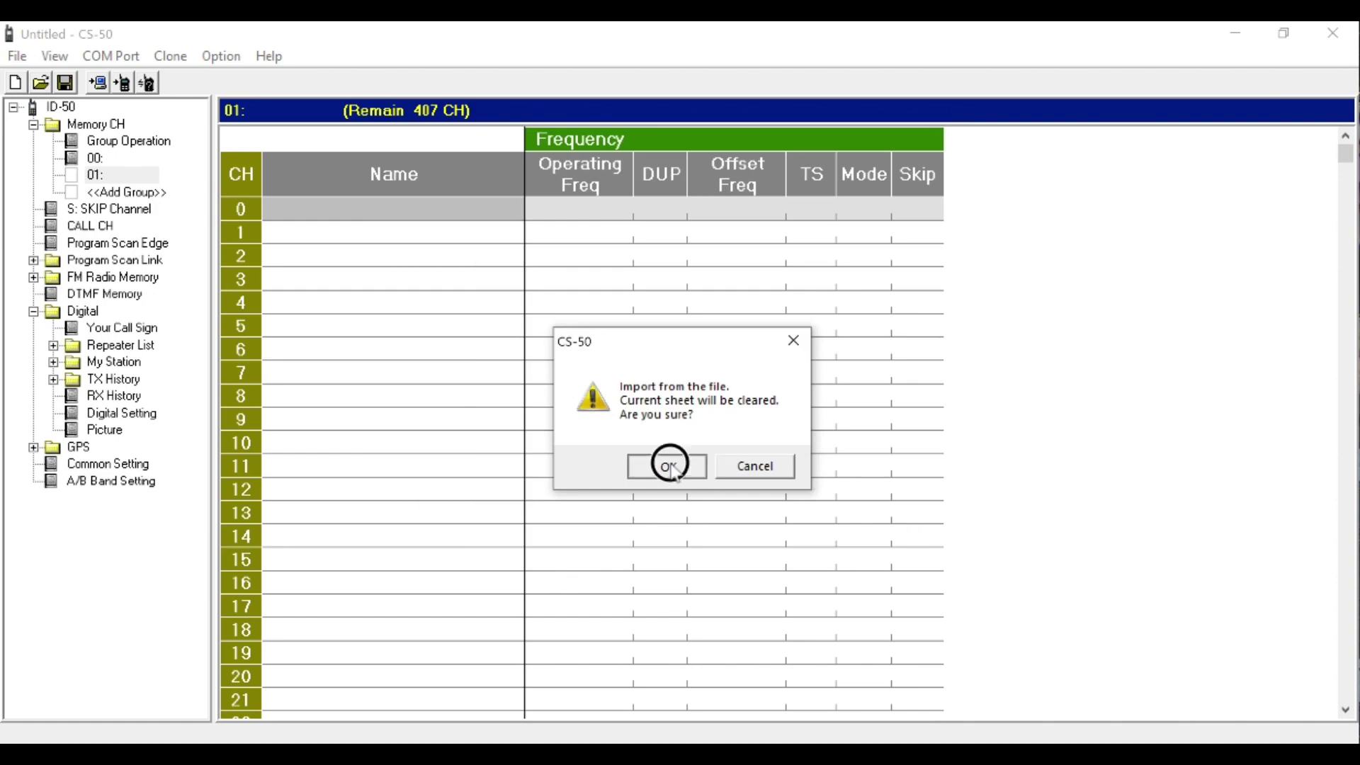
left_click(779, 469)
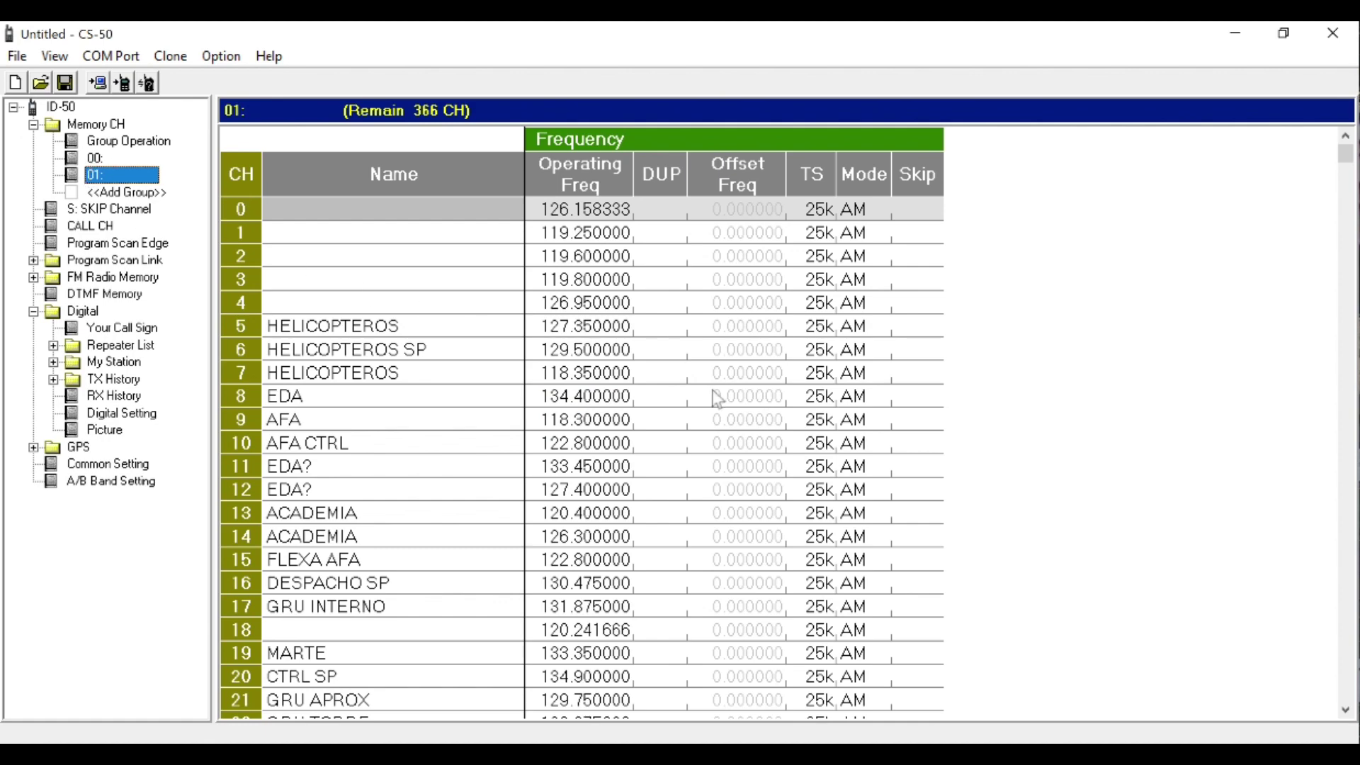
left_click_drag(1347, 154, 1338, 61)
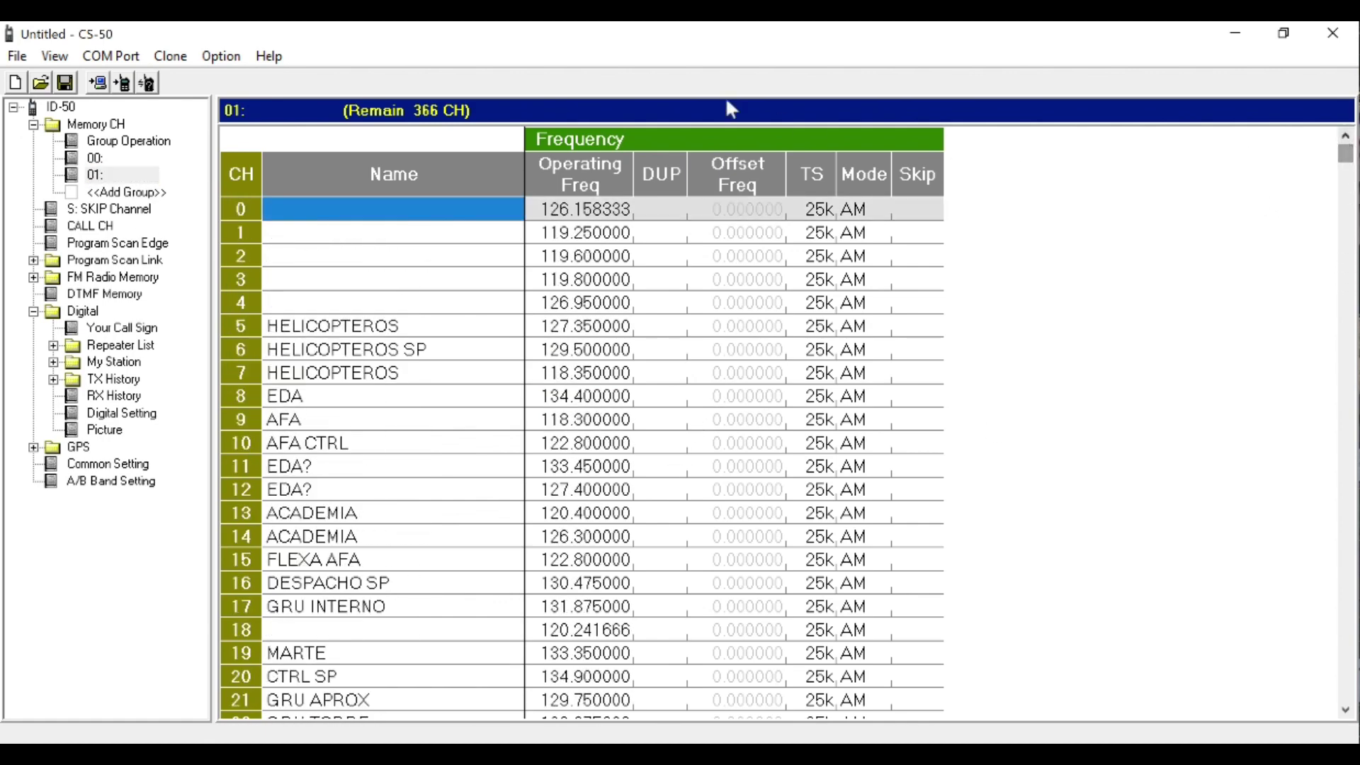
Step: Add memory group 02 and import TALKABOUT ID51.csv from the ICOM CONFIG folder into it
left_click(115, 193)
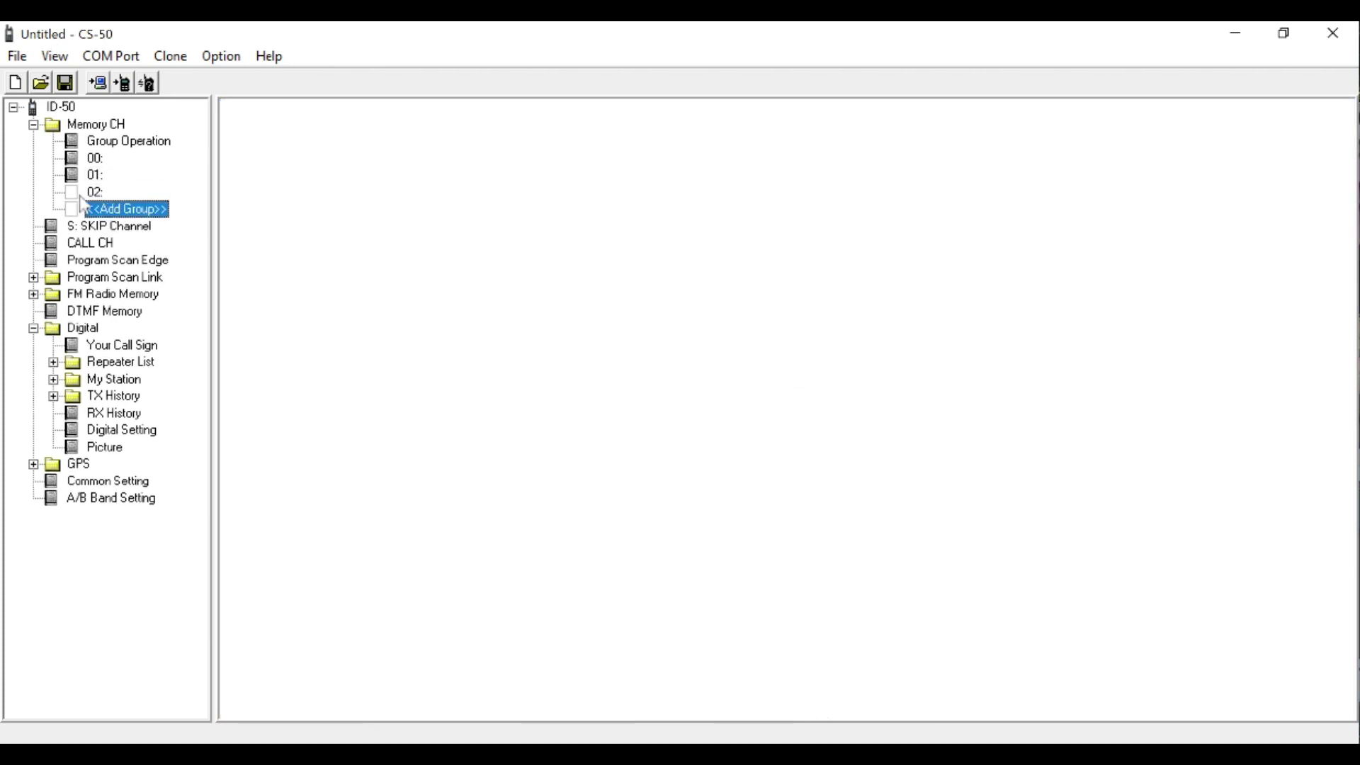
left_click(93, 193)
left_click(18, 57)
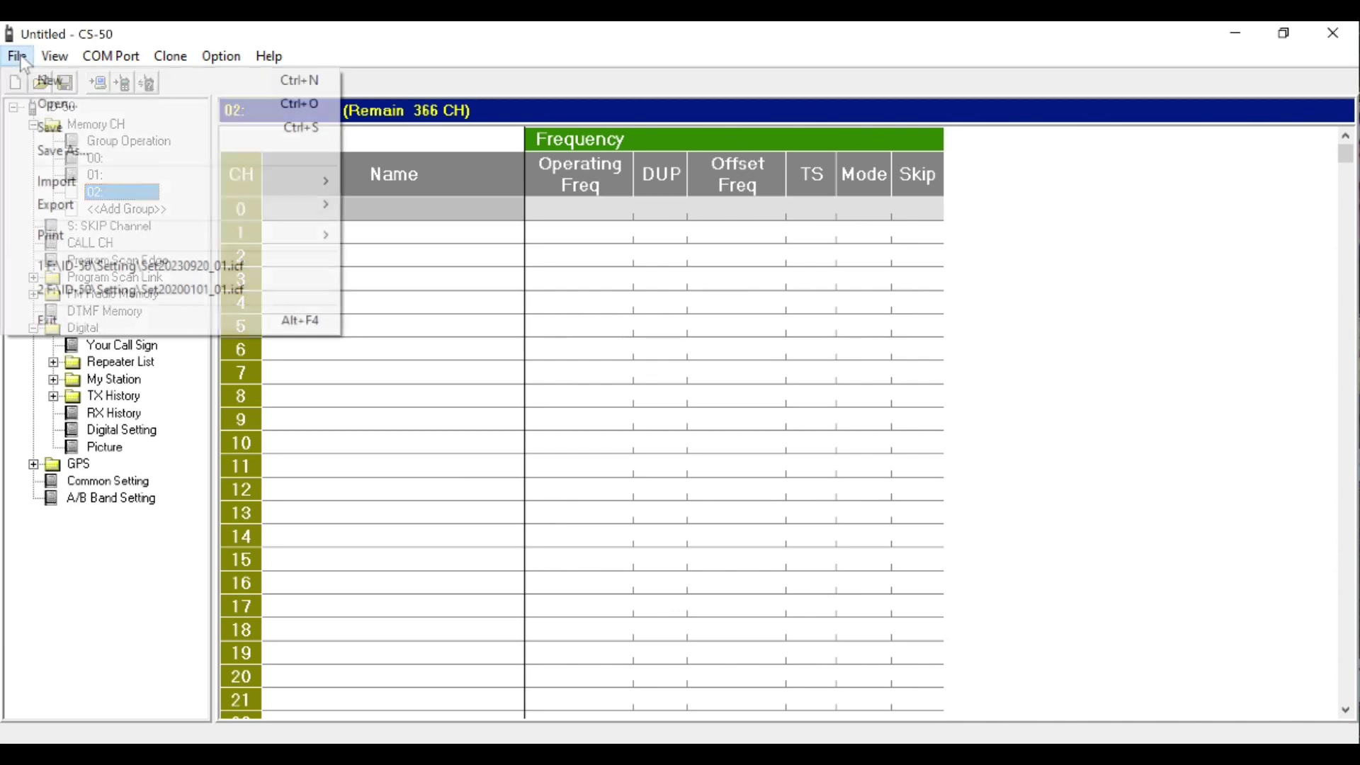
mouse_move(79, 181)
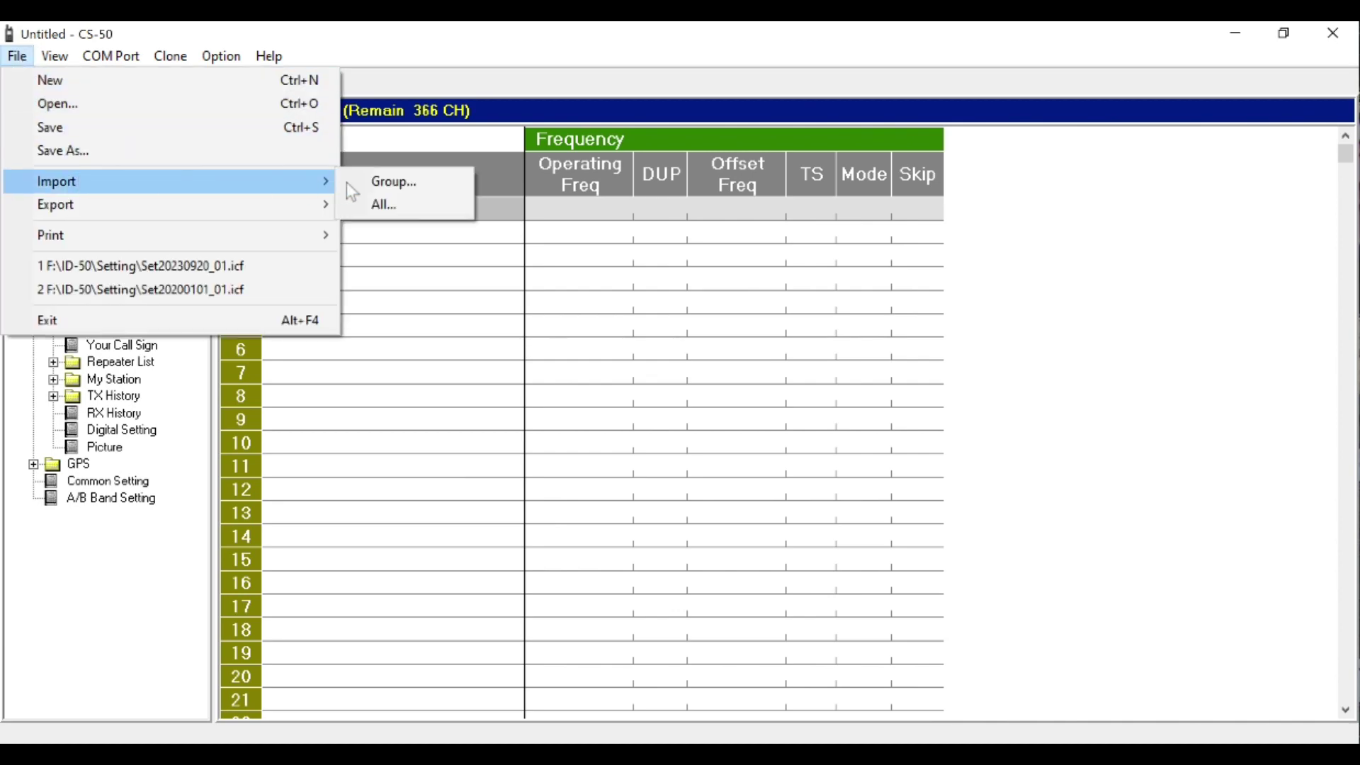
left_click(386, 182)
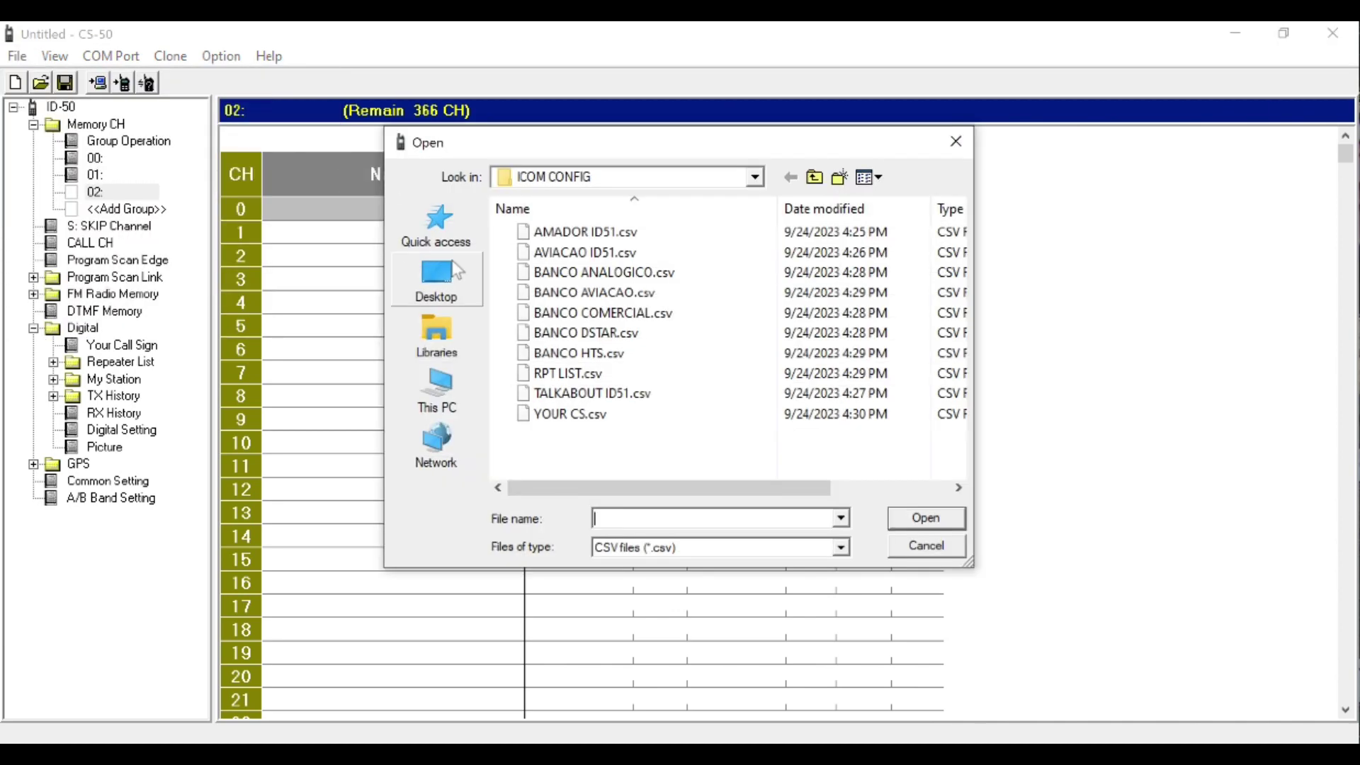
left_click(602, 394)
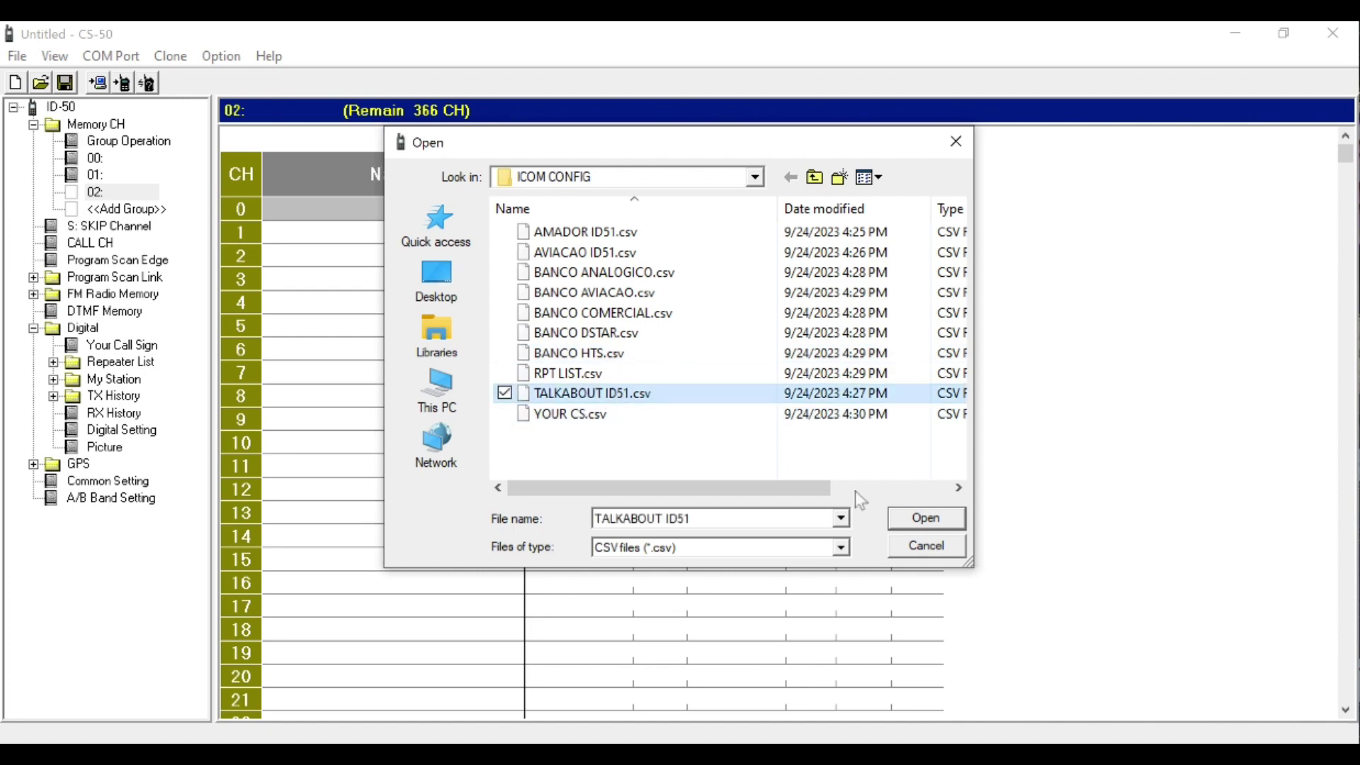
left_click(941, 525)
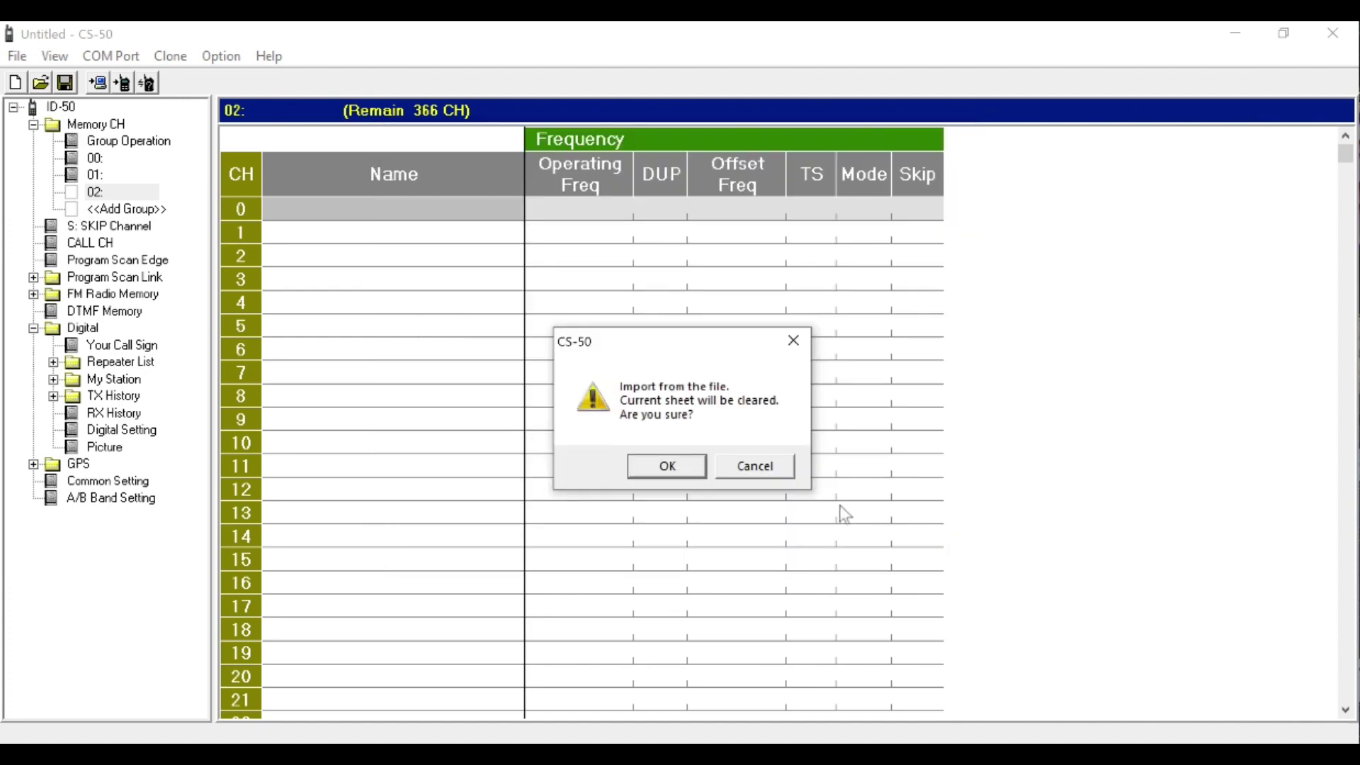
left_click(667, 470)
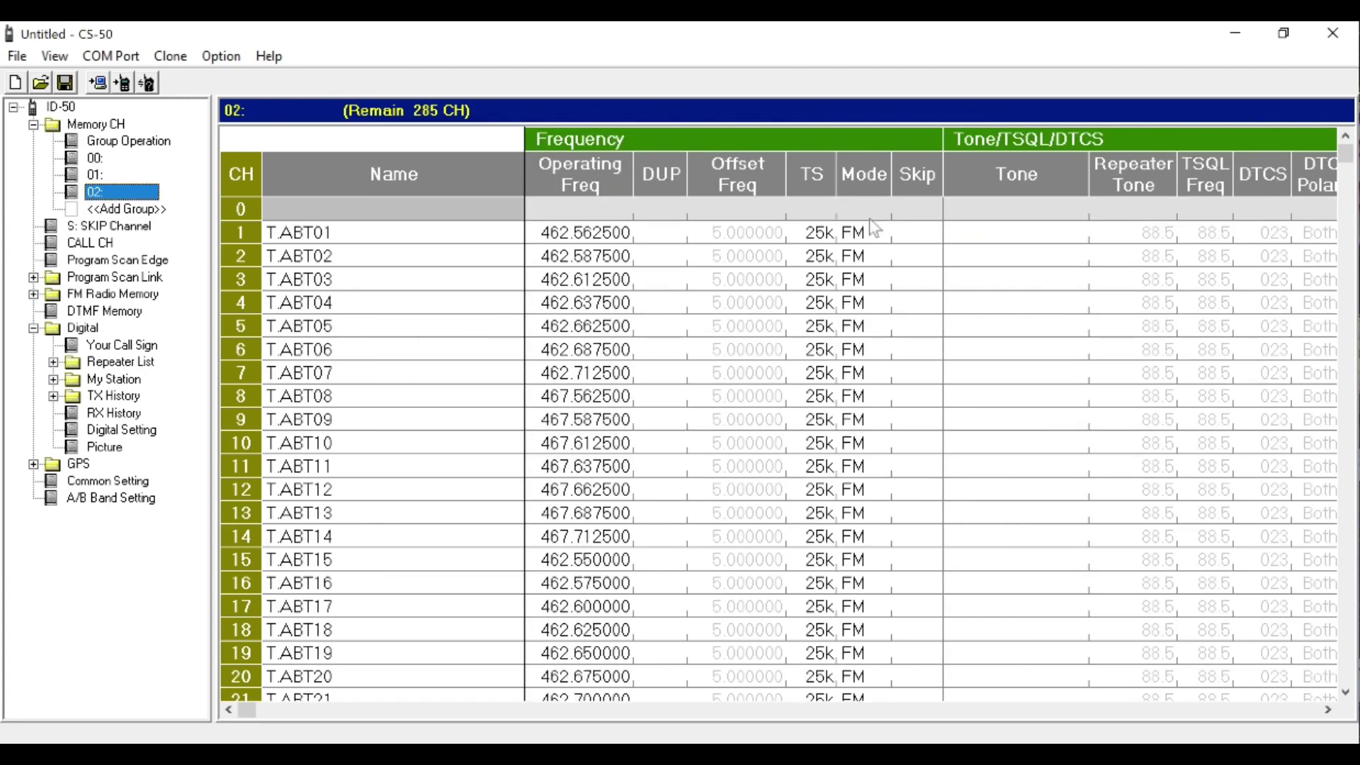
left_click_drag(1347, 154, 1345, 103)
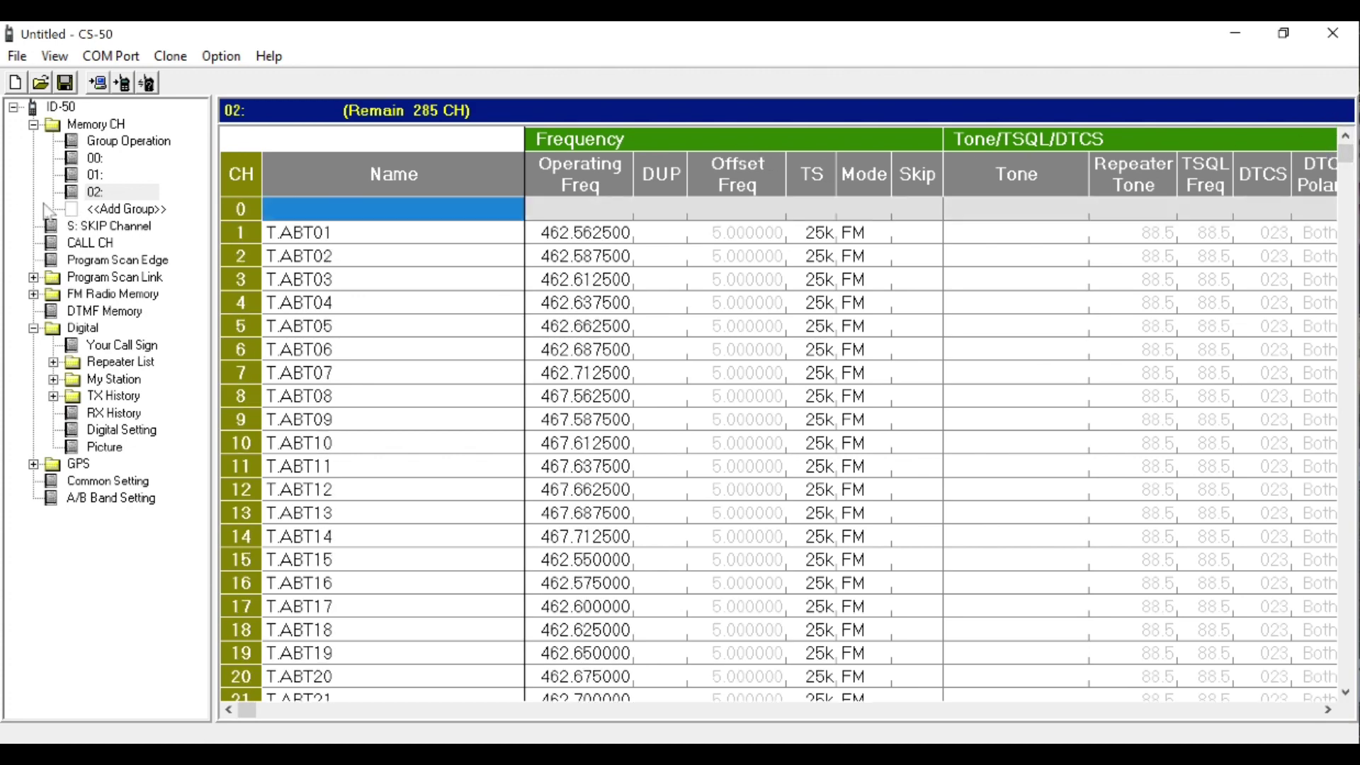
Step: Add memory group 03 and import BANCO COMERCIAL.csv from the ICOM CONFIG folder into it, replacing the current sheet
double_click(101, 210)
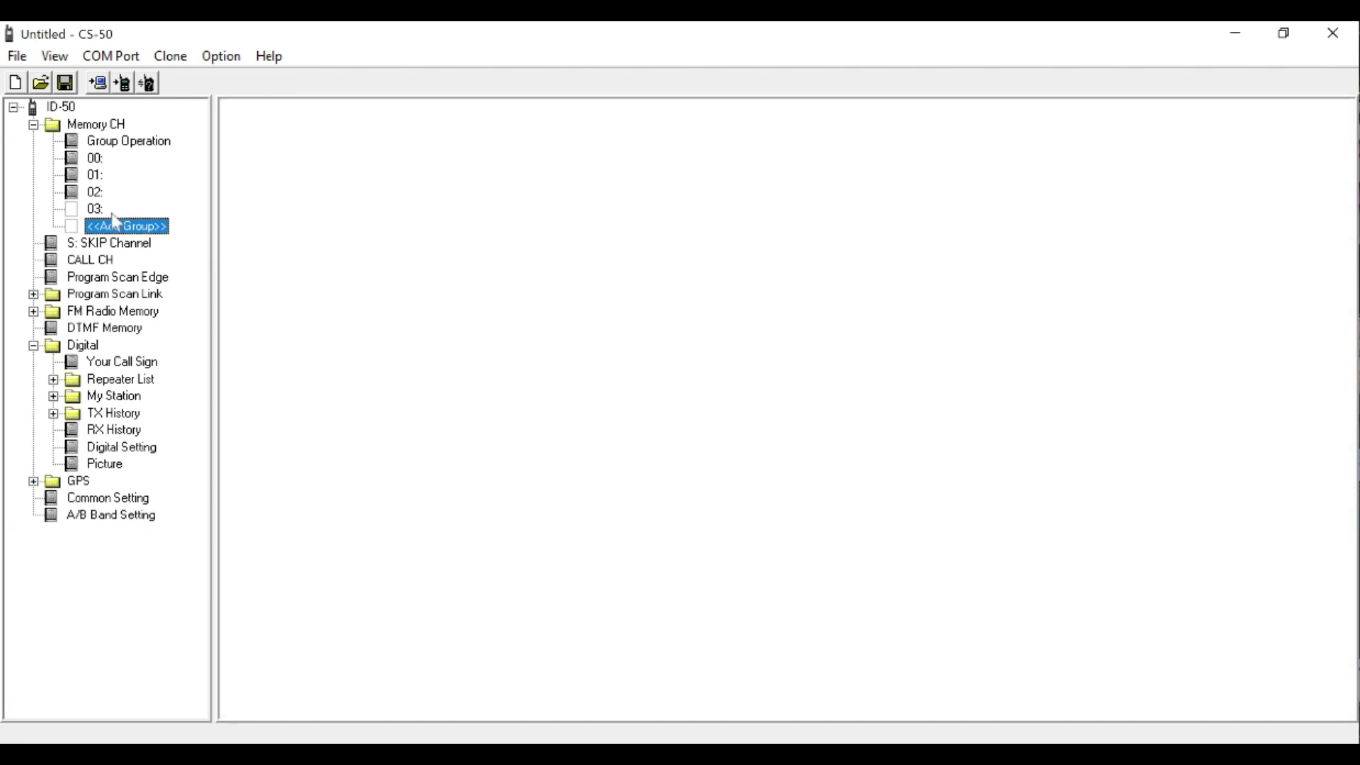
left_click(112, 209)
left_click(17, 57)
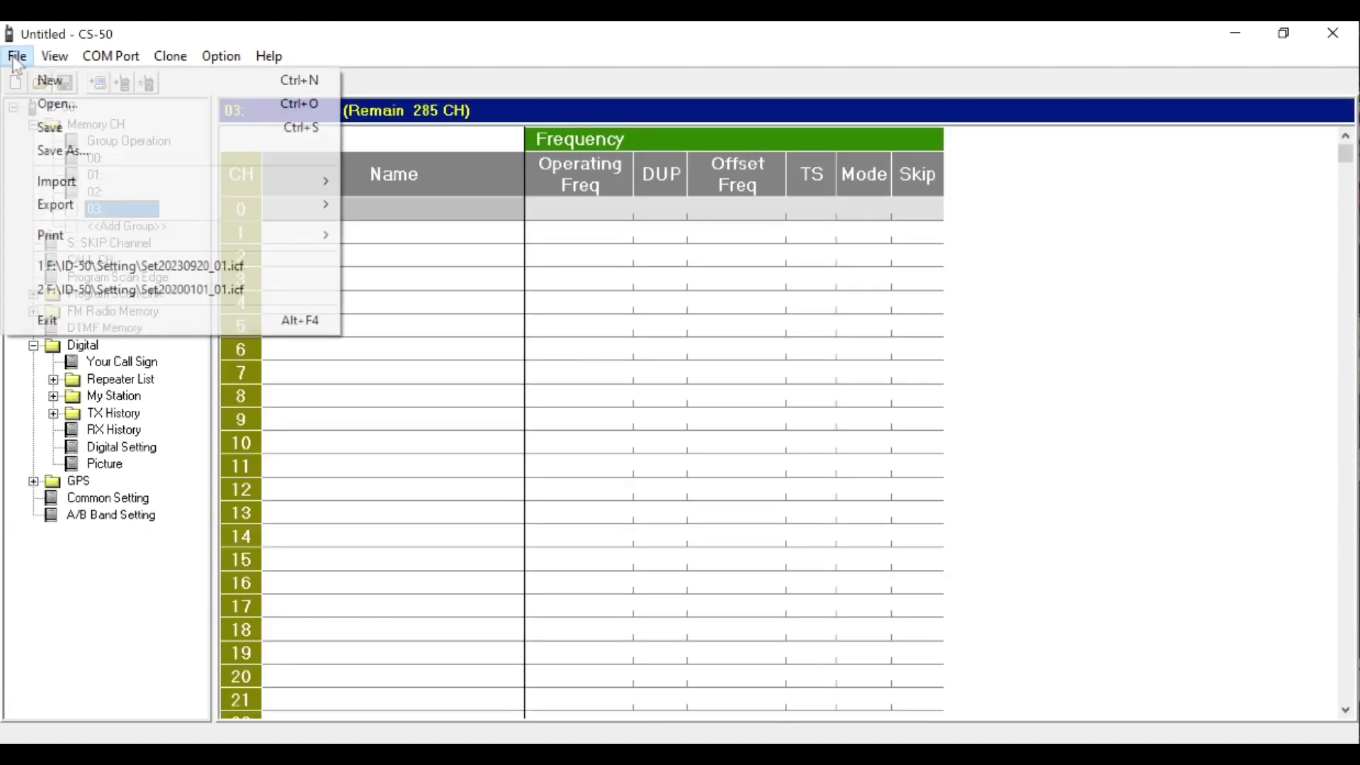
mouse_move(66, 182)
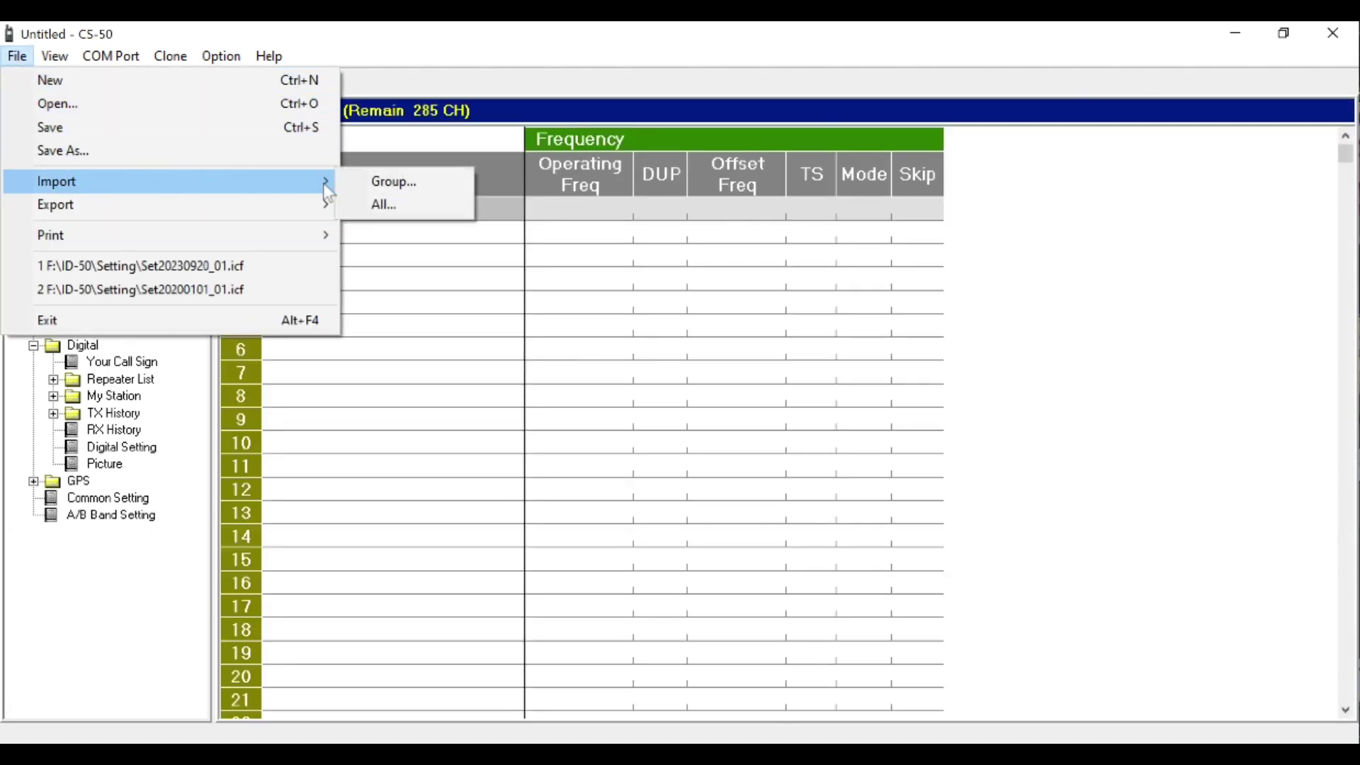
left_click(398, 182)
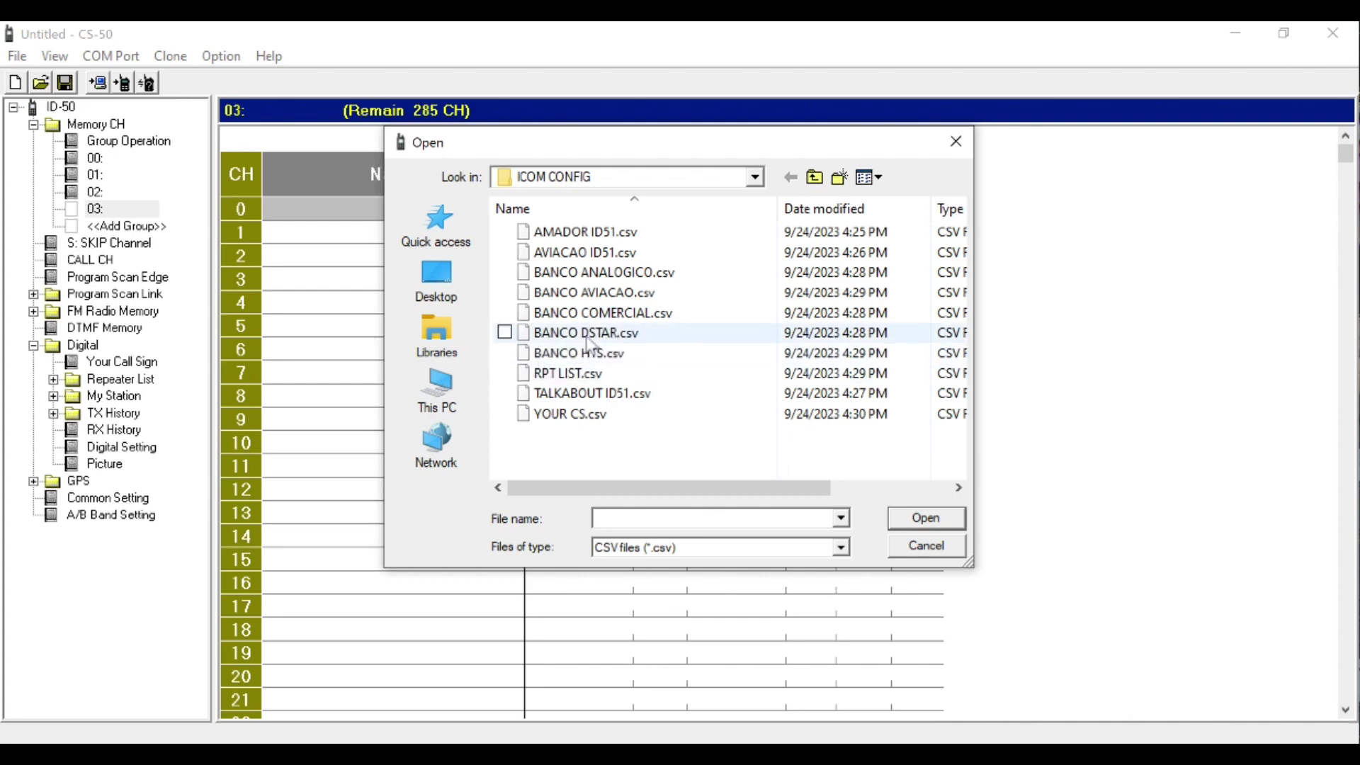
left_click(605, 313)
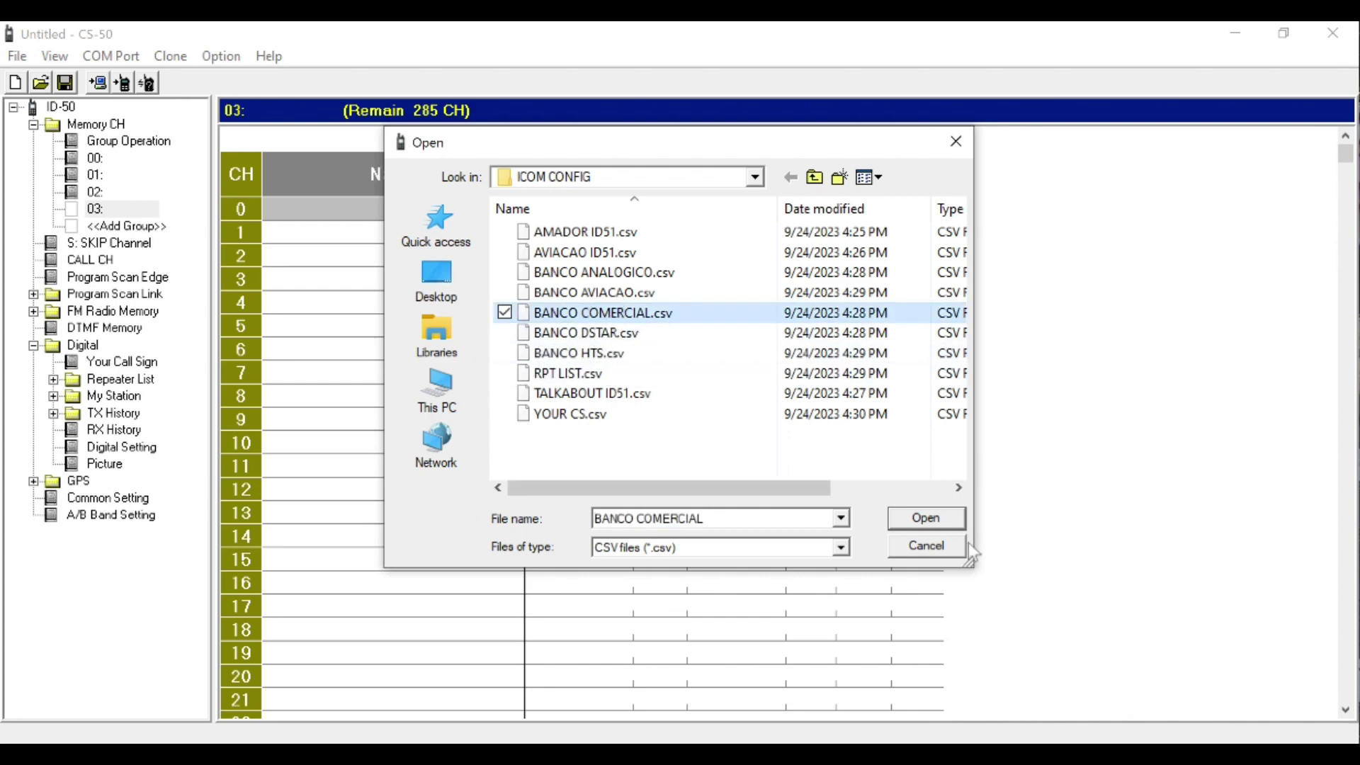
left_click(918, 520)
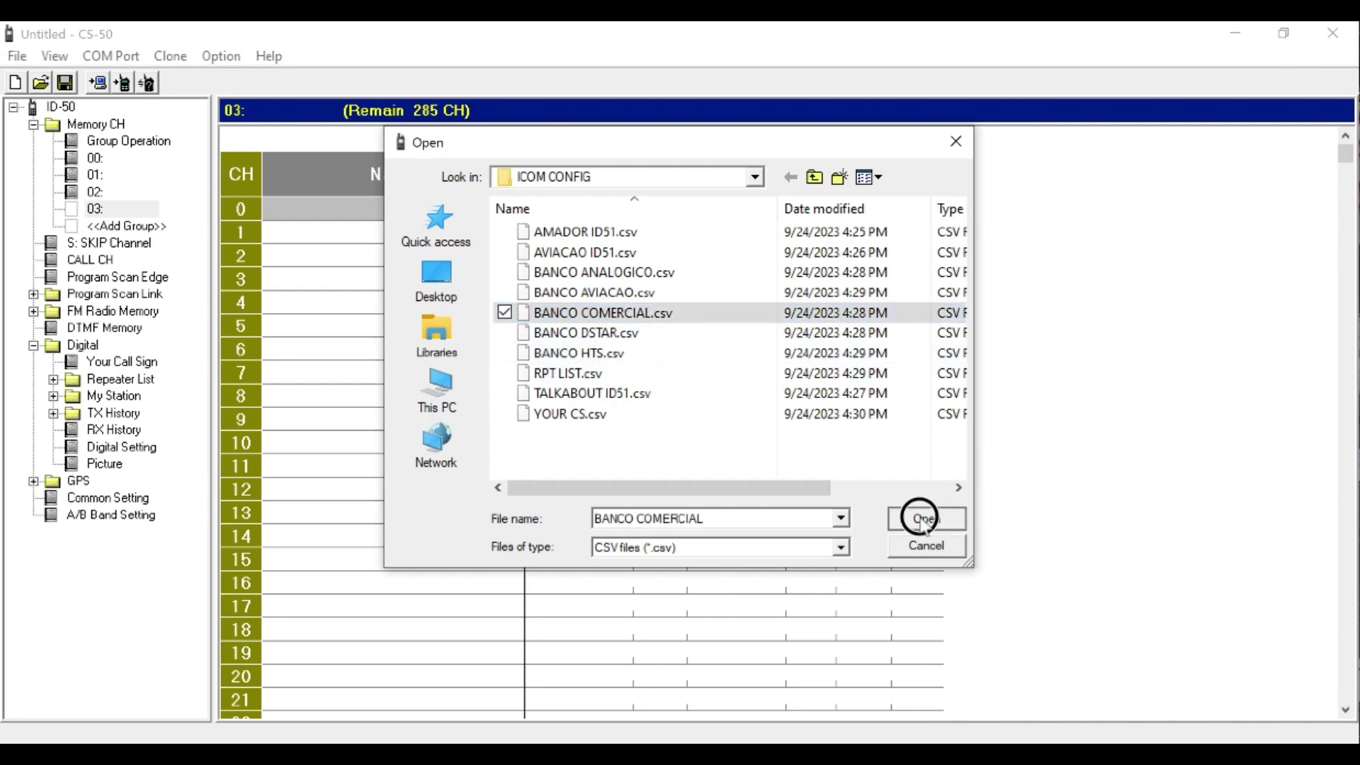
left_click(679, 459)
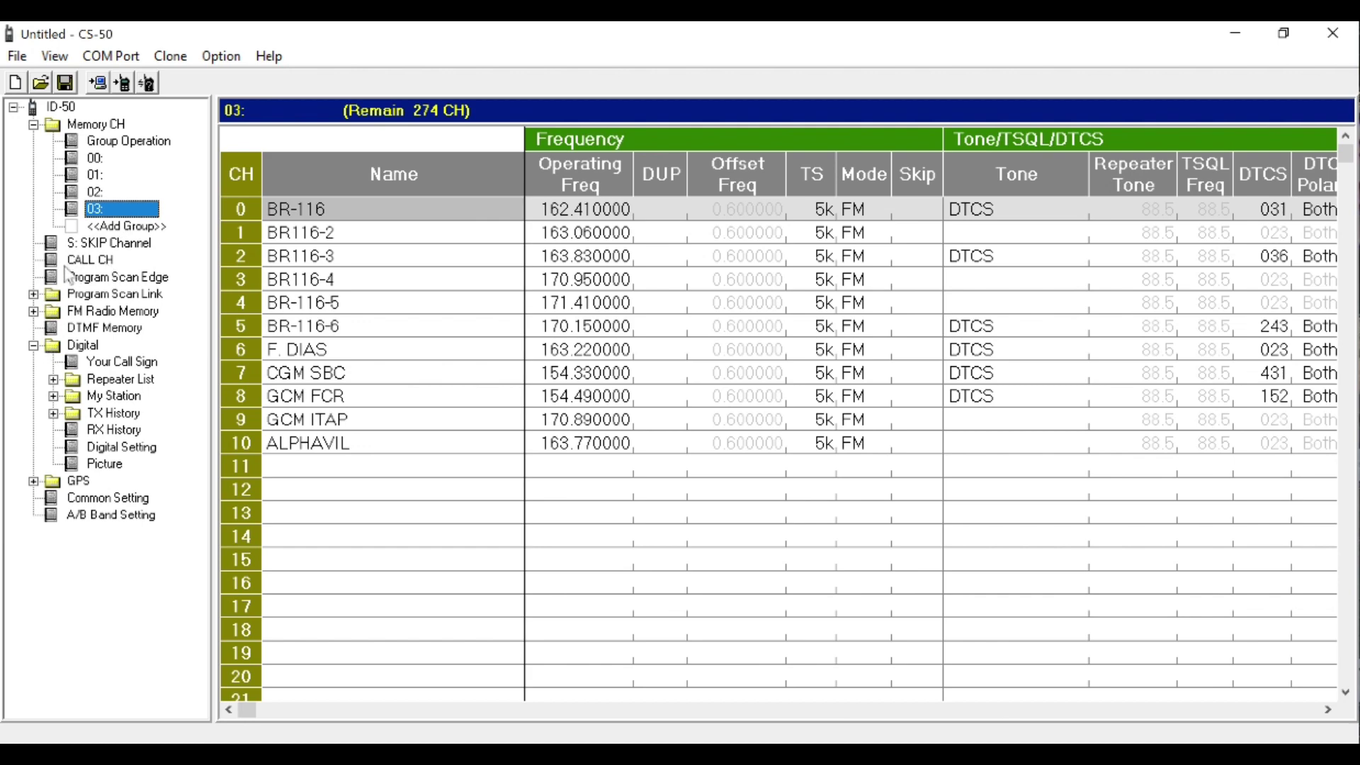
Step: Review the imported channels in memory groups 02, 01 and 00, and check the CALL CH table
left_click(93, 191)
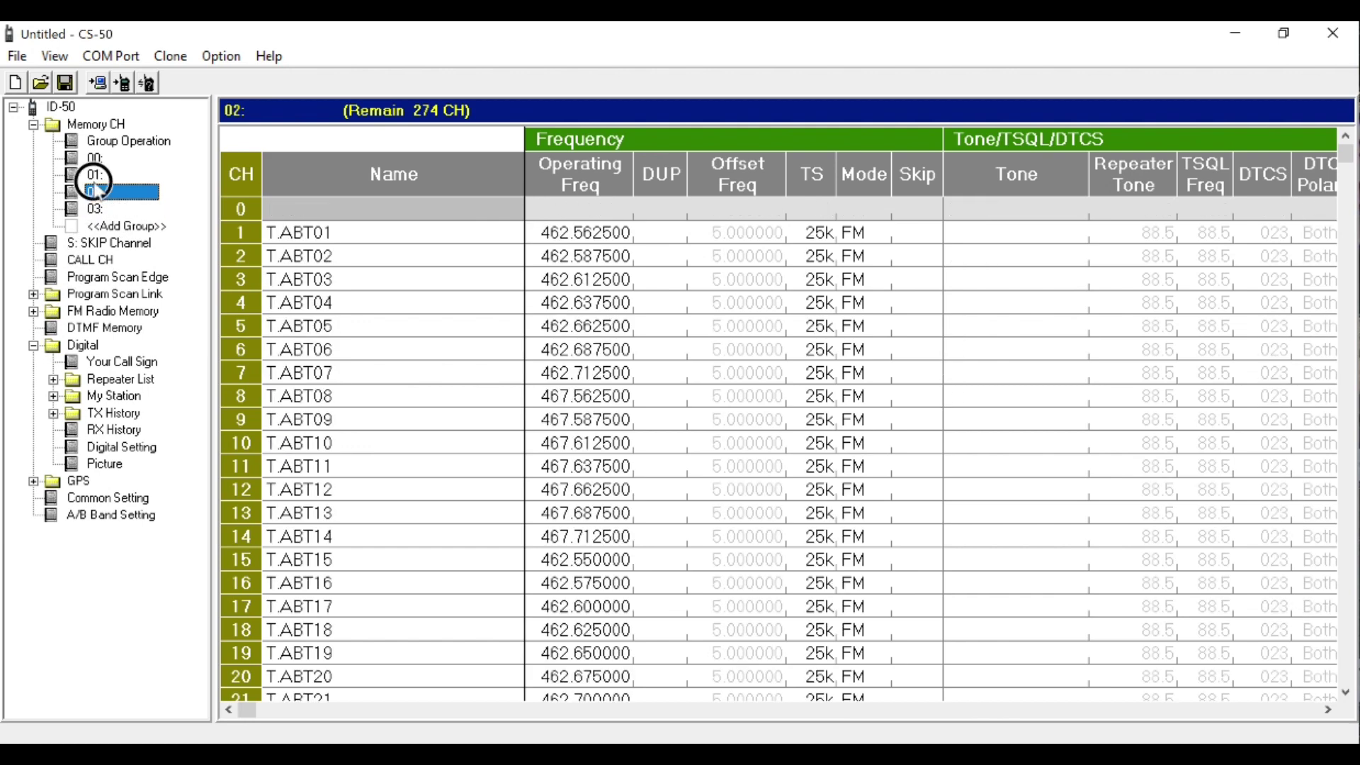
left_click(92, 175)
left_click(96, 159)
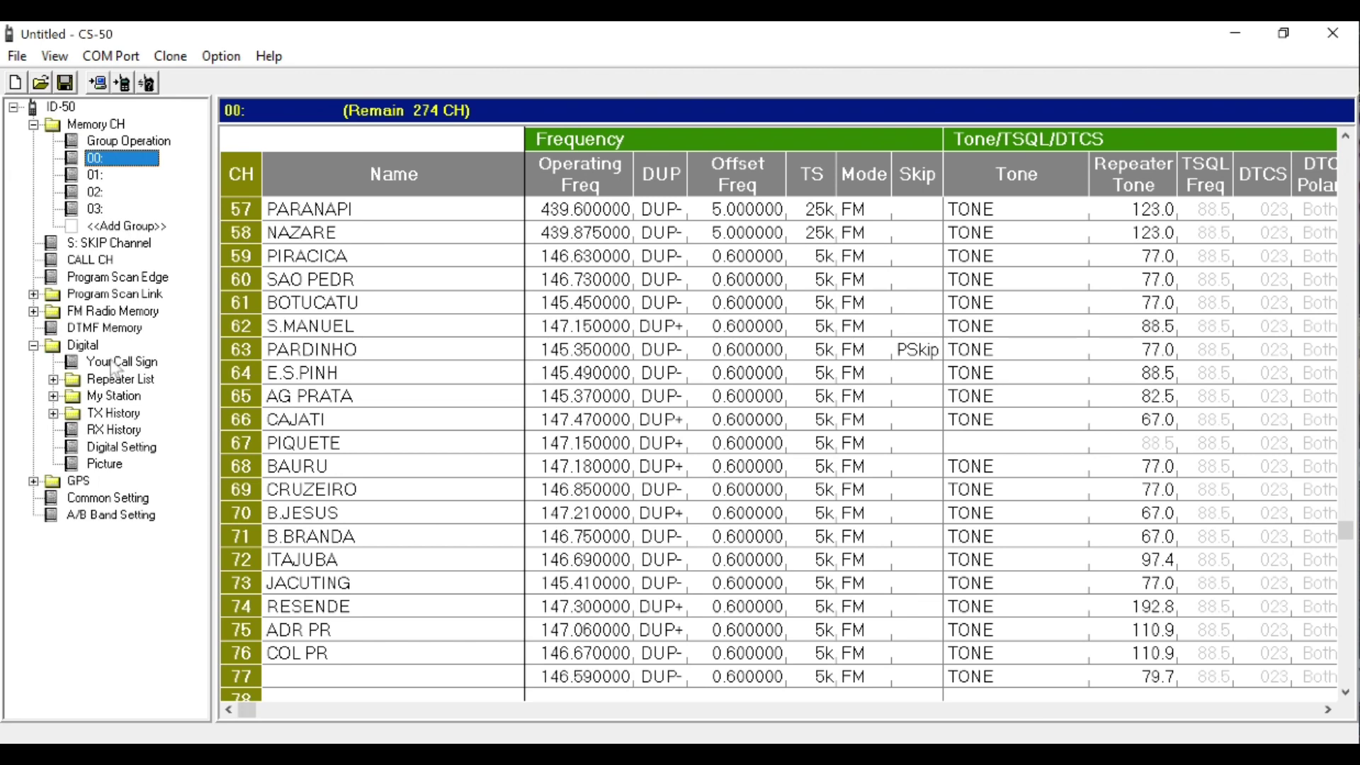
left_click(93, 262)
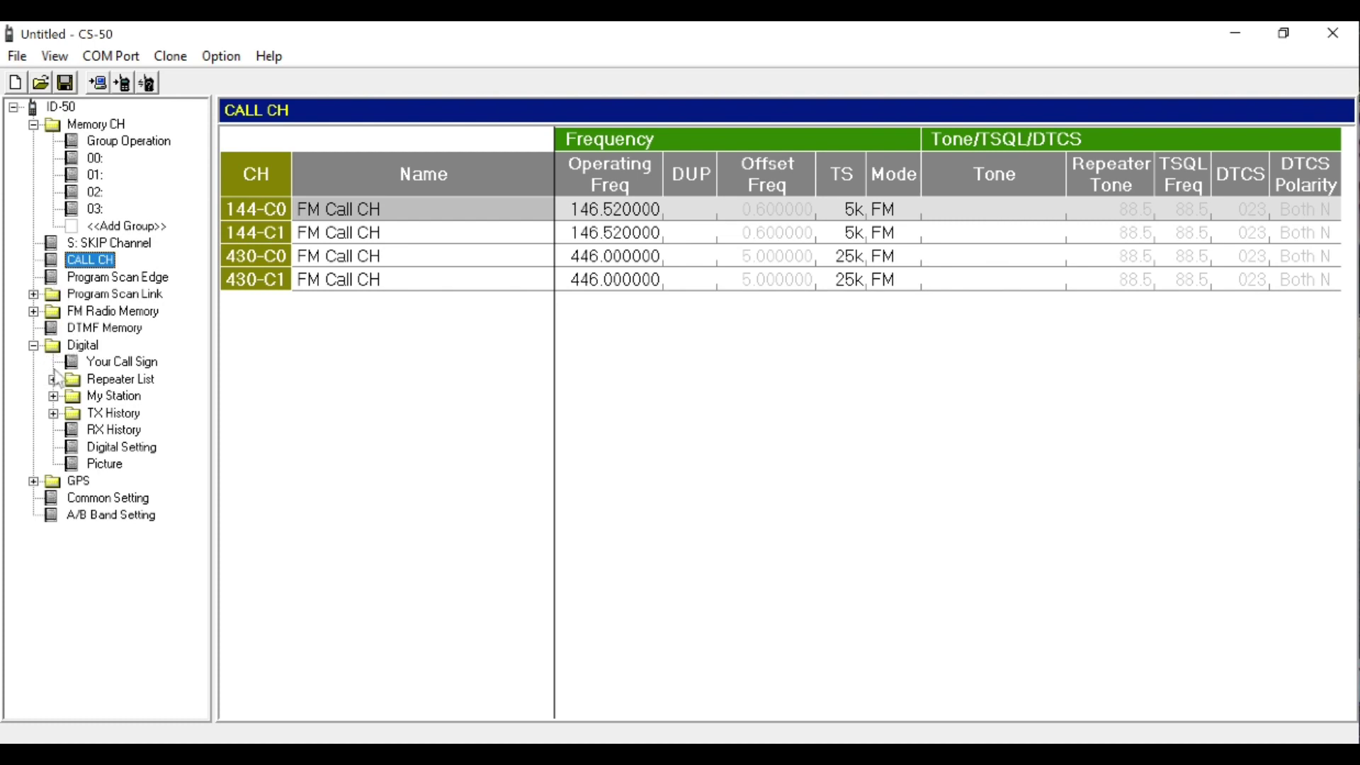
Step: Import YOUR CS.csv from the ICOM CONFIG folder into the Your Call Sign list, replacing the current sheet
left_click(104, 367)
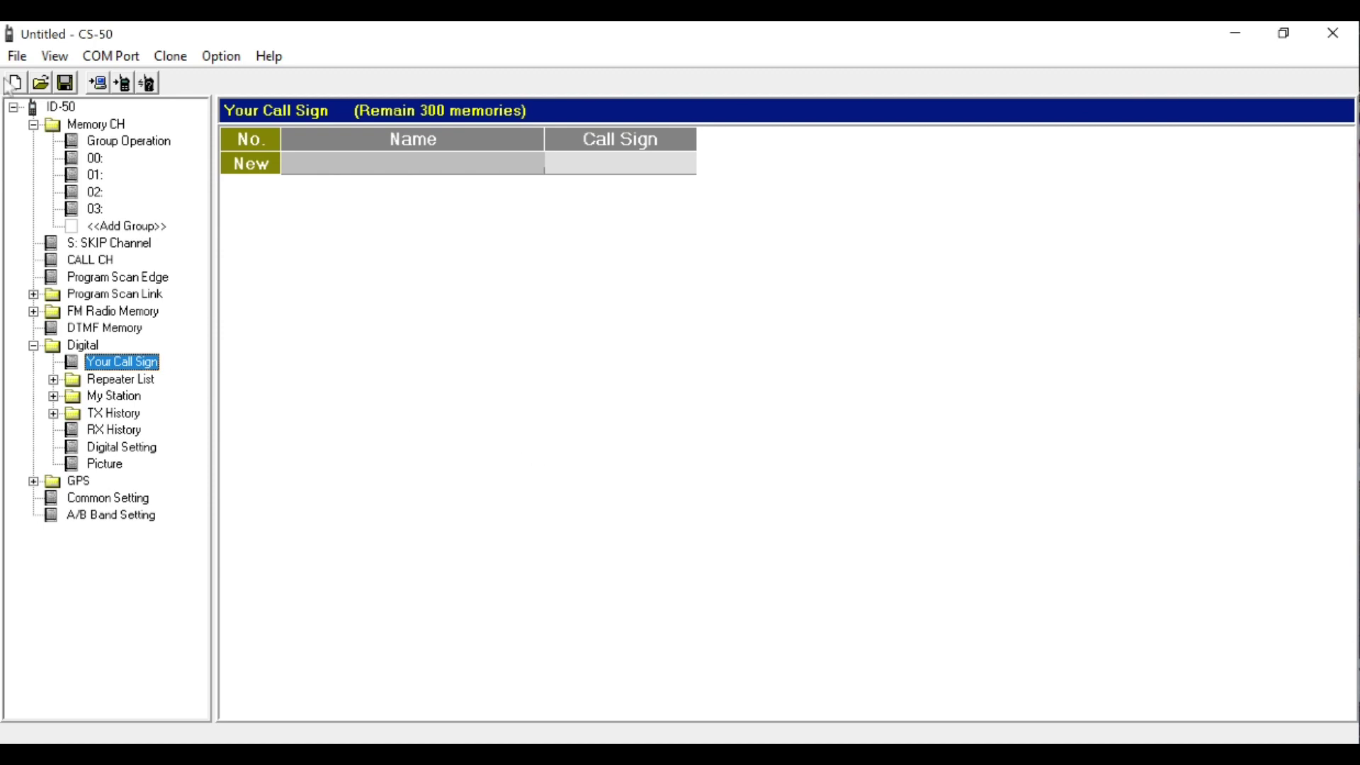
left_click(17, 56)
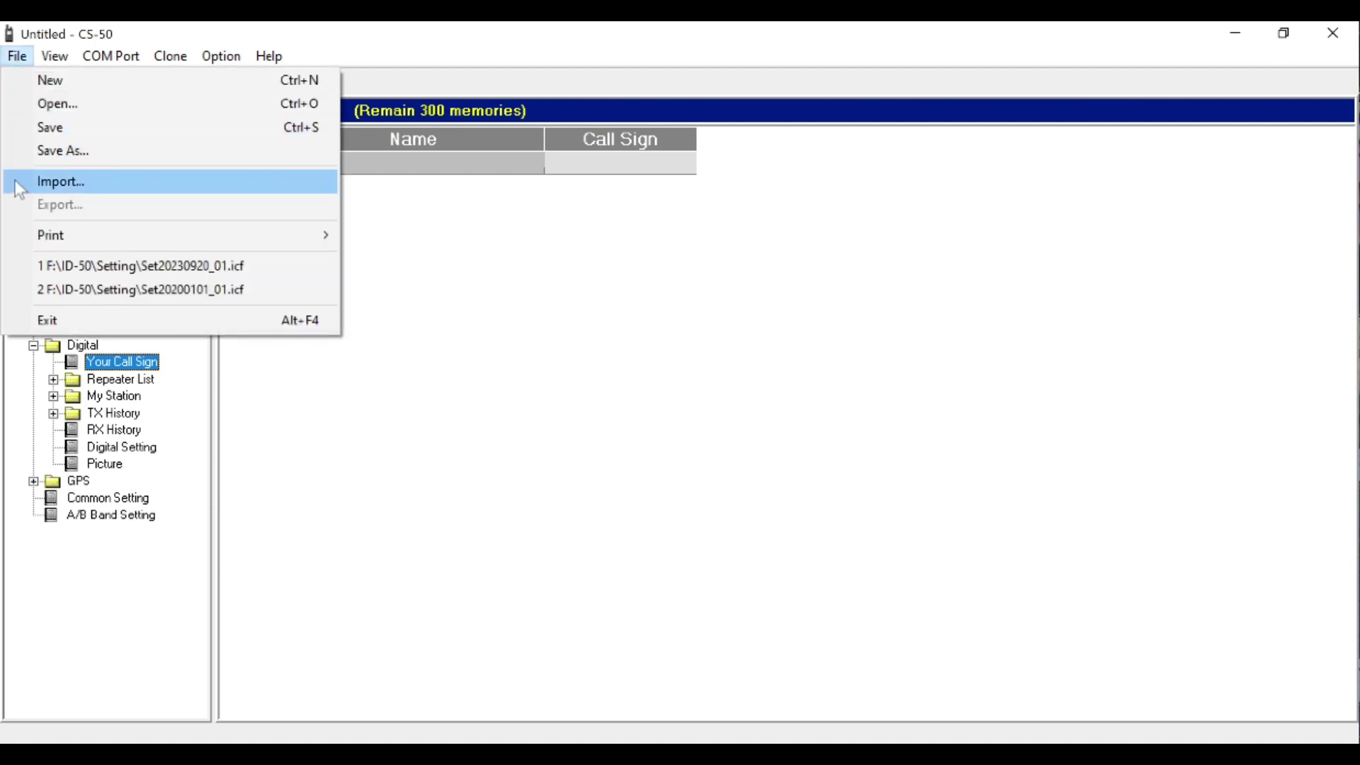
left_click(32, 181)
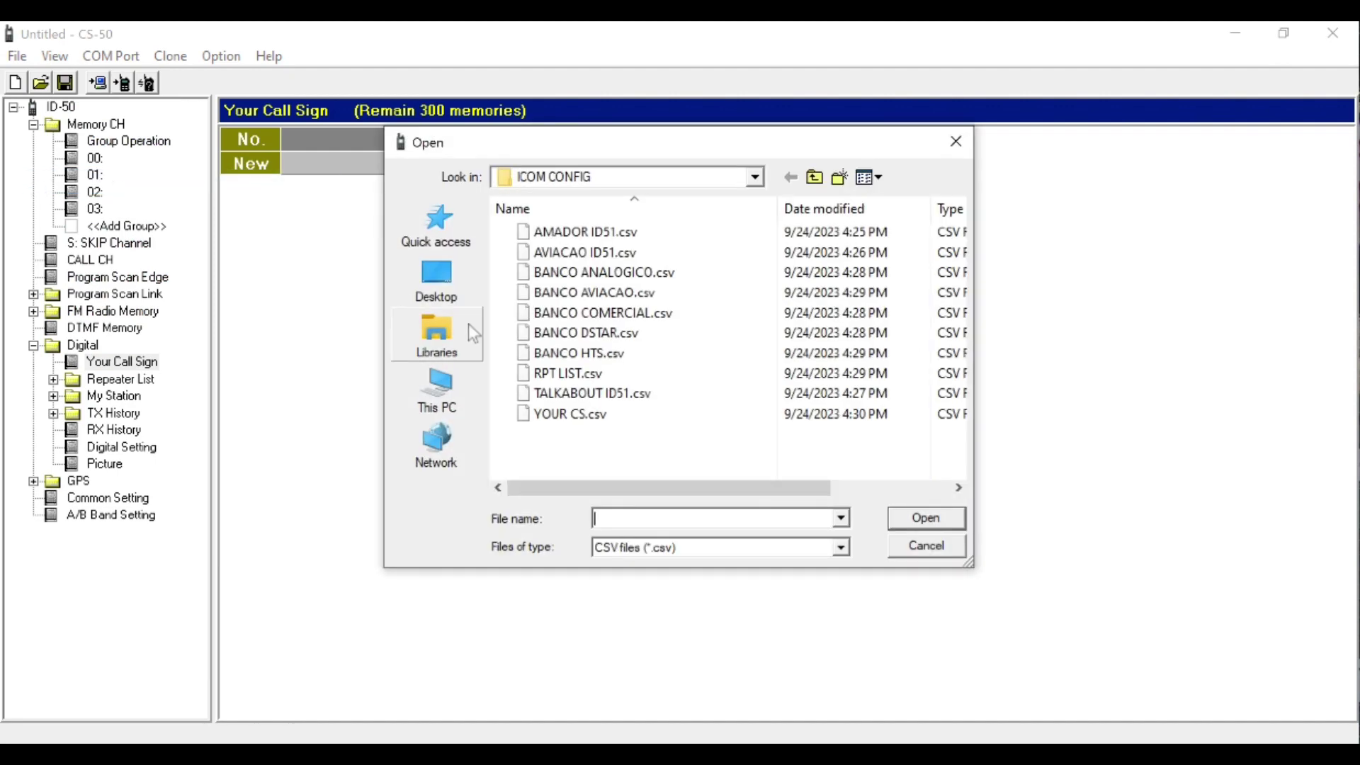
left_click(618, 419)
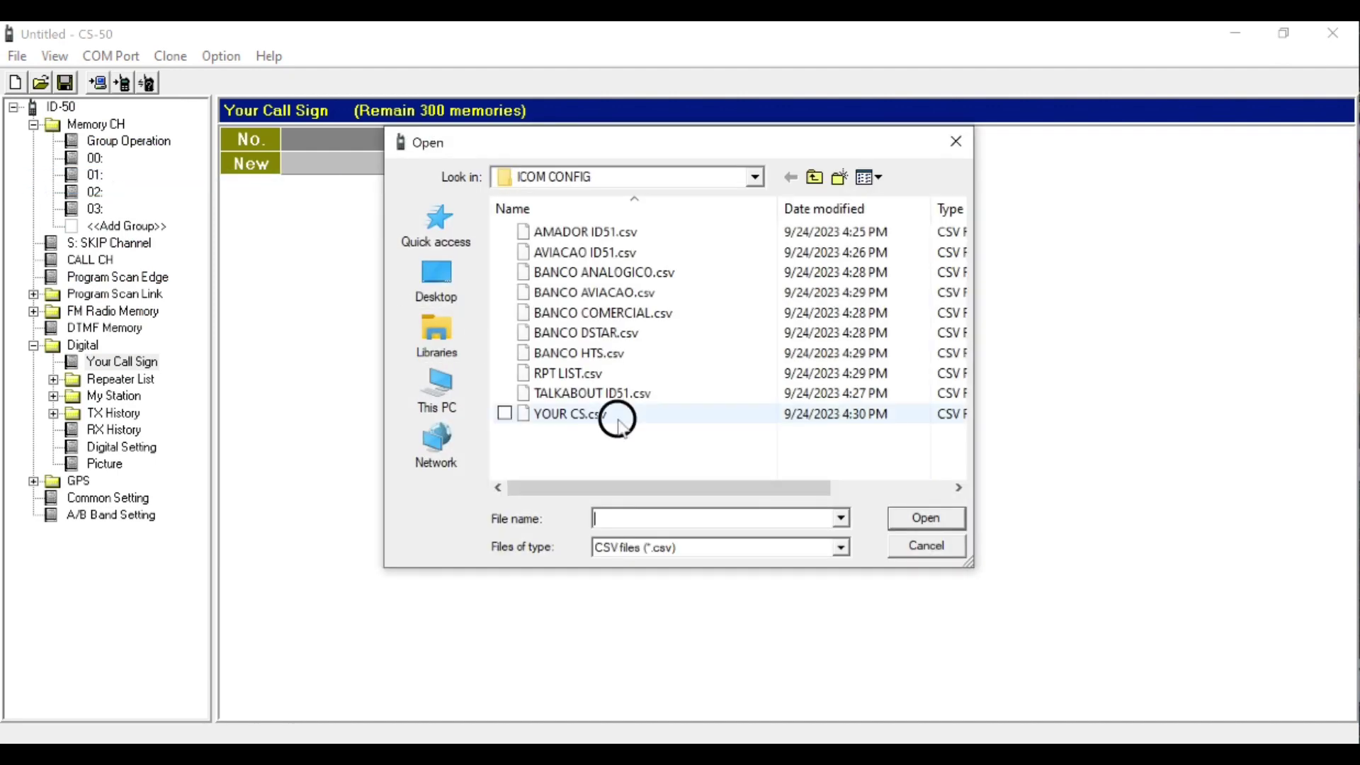
left_click(928, 521)
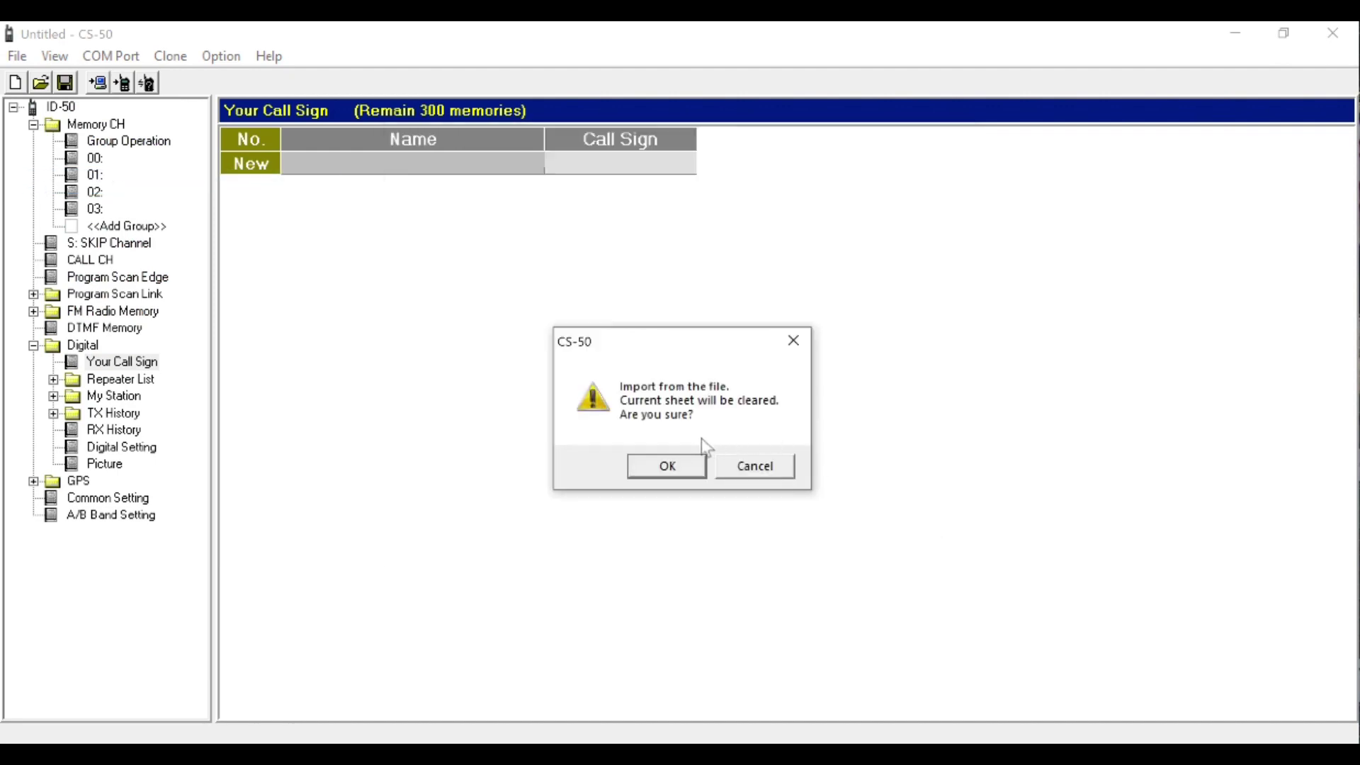
left_click(669, 467)
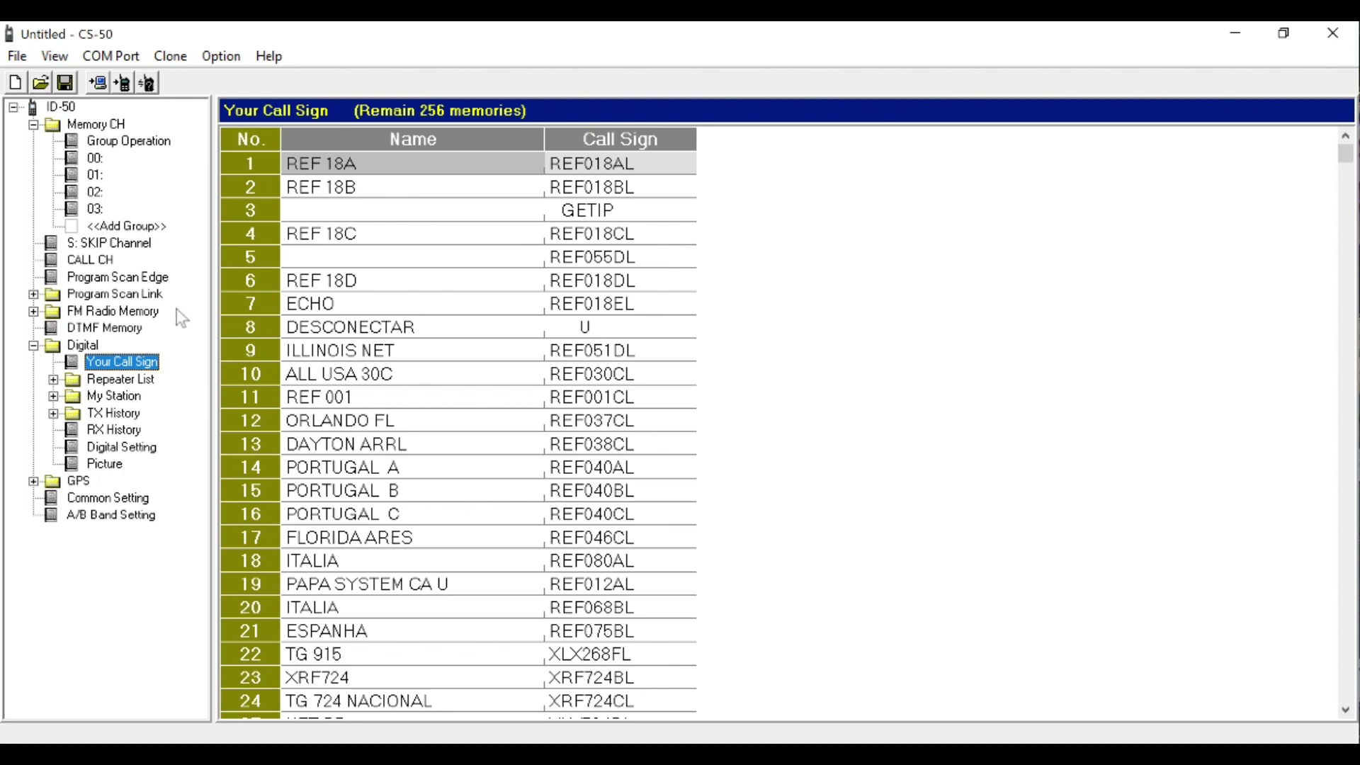
Step: Import RPT LIST.csv from the ICOM CONFIG folder for all Repeater List groups, check the imported groups, and collapse the list
left_click(53, 379)
scroll(192, 369, "up", 3)
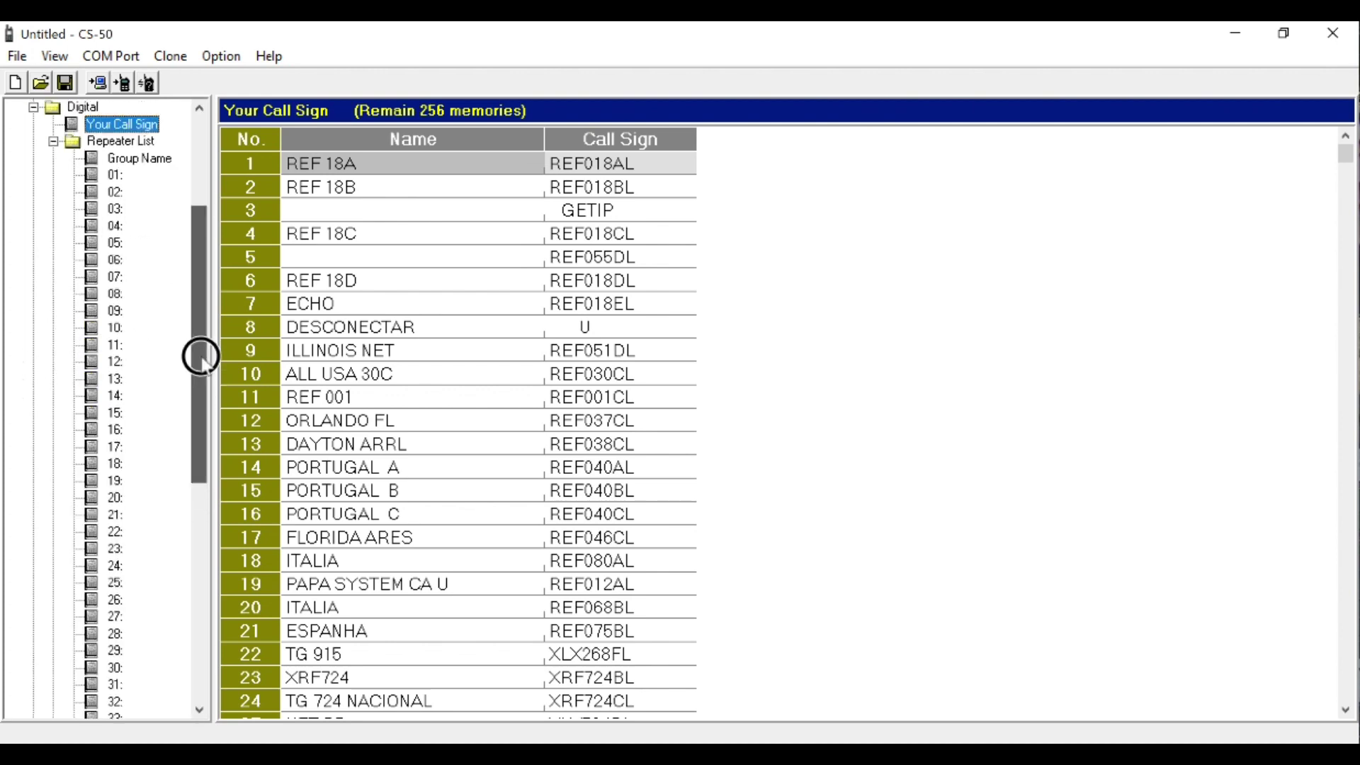
left_click(114, 228)
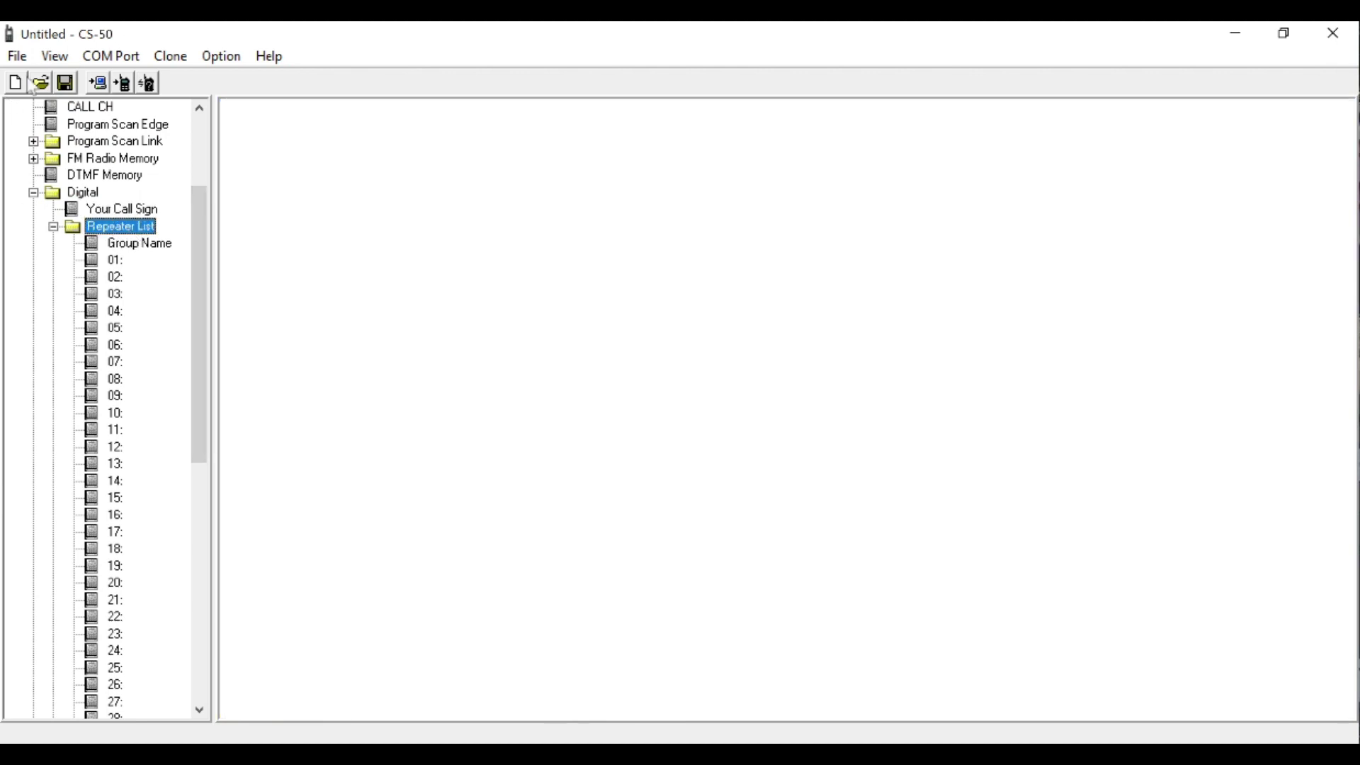
left_click(17, 56)
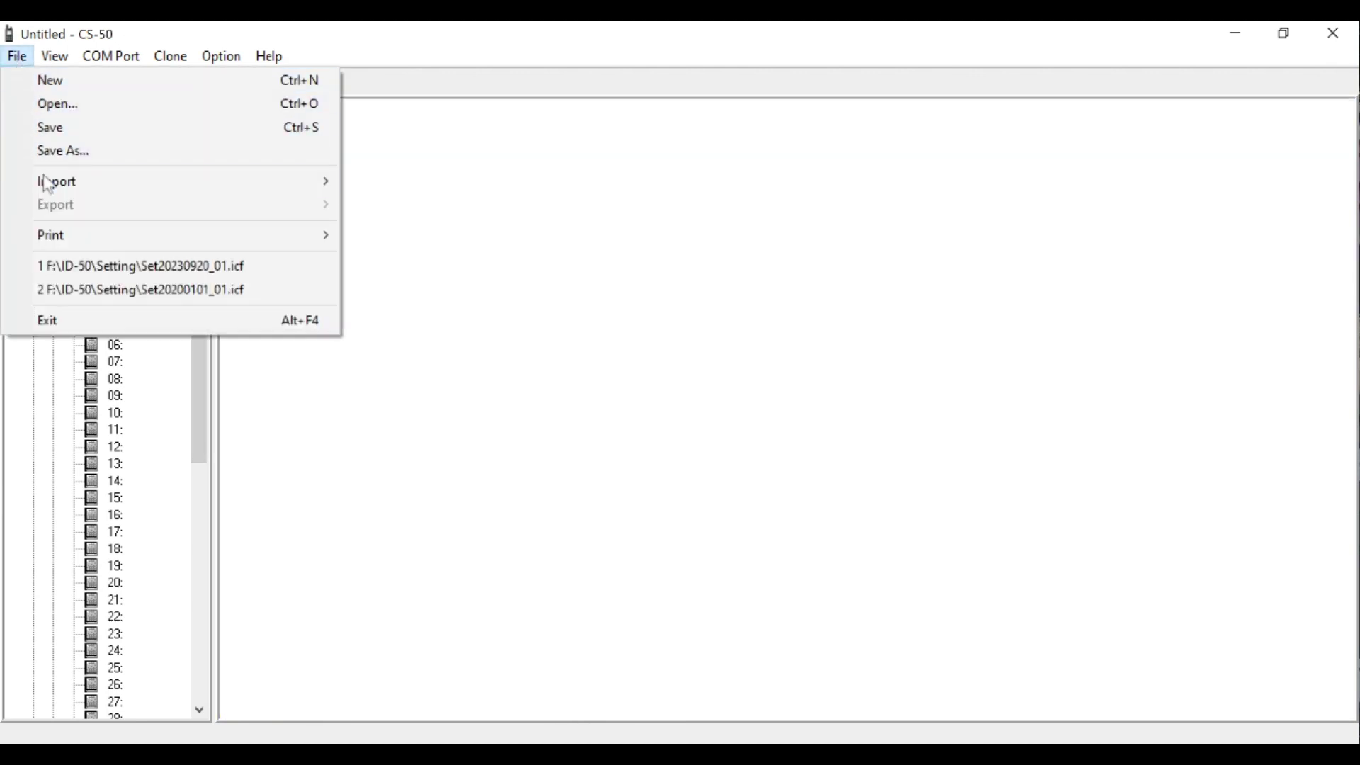
mouse_move(54, 180)
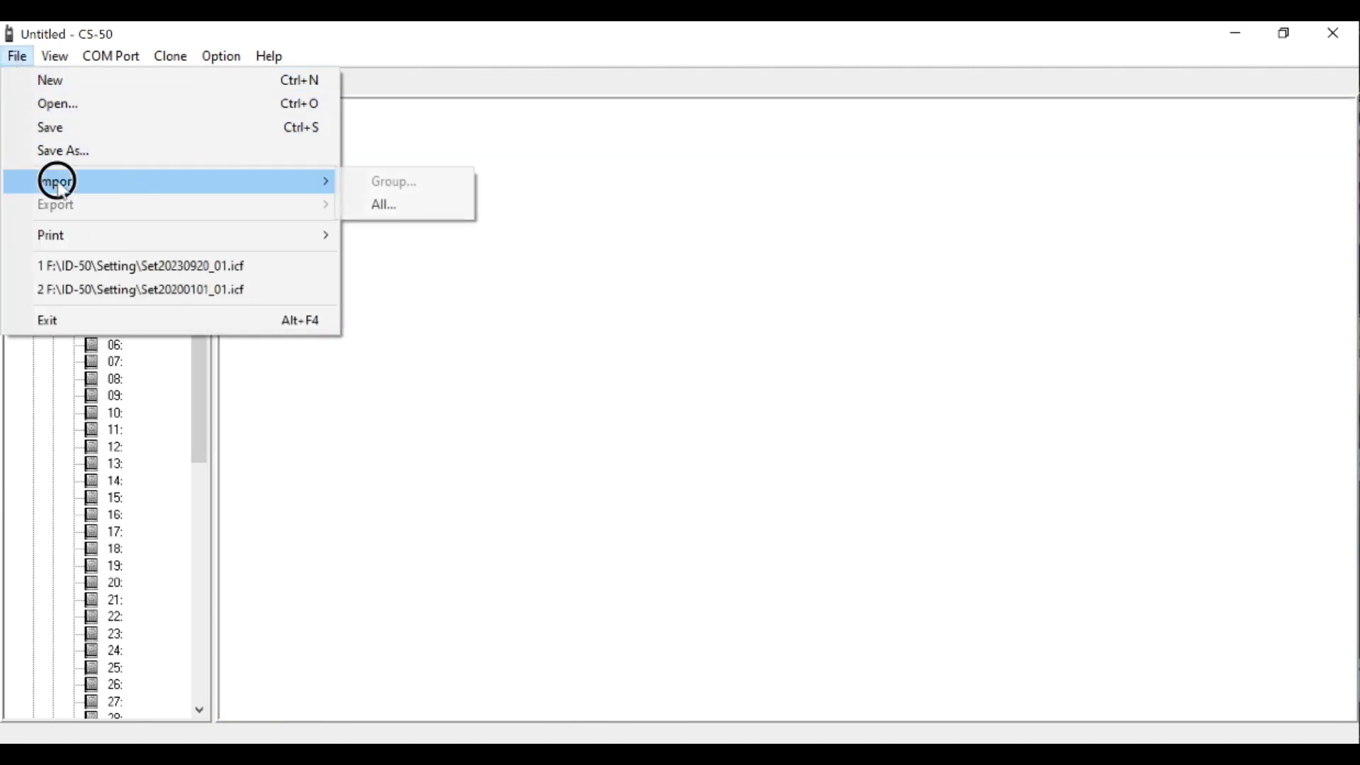
left_click(394, 204)
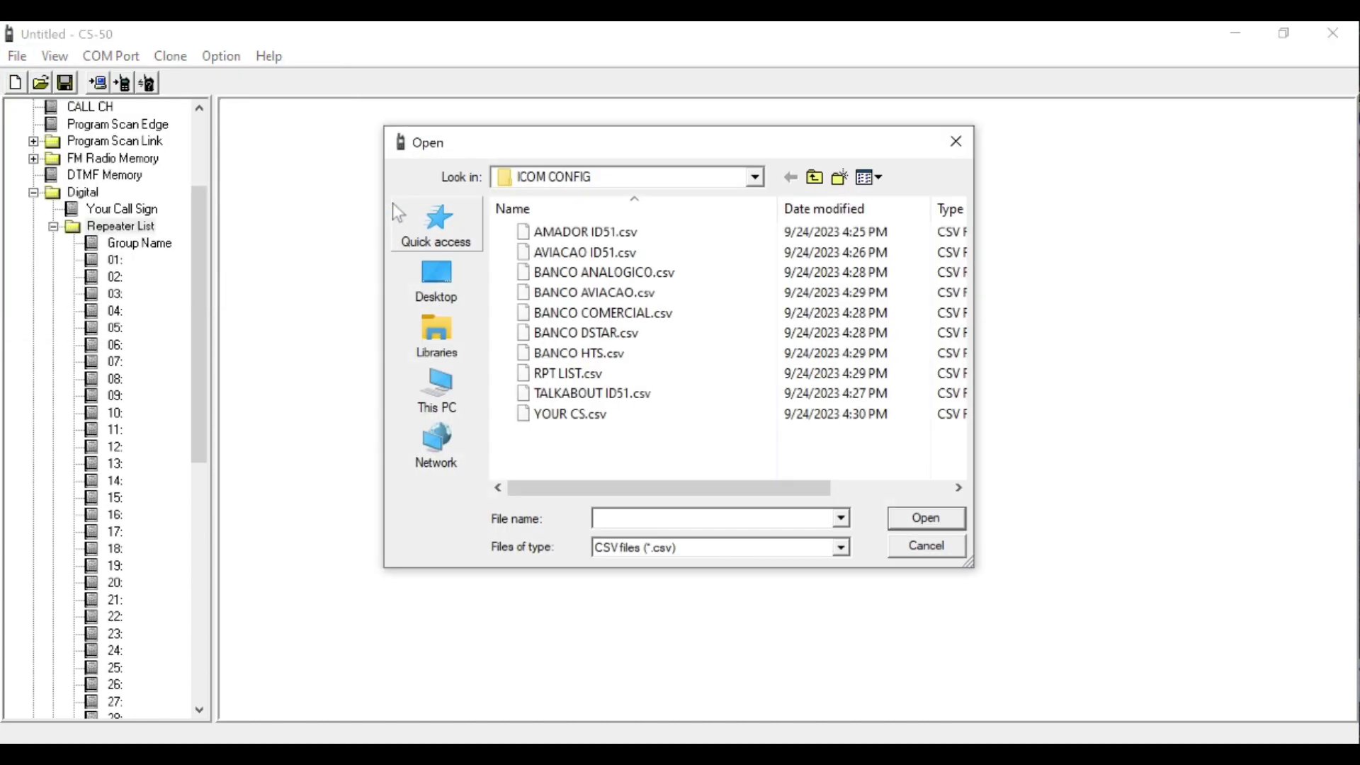
left_click(581, 379)
left_click(911, 526)
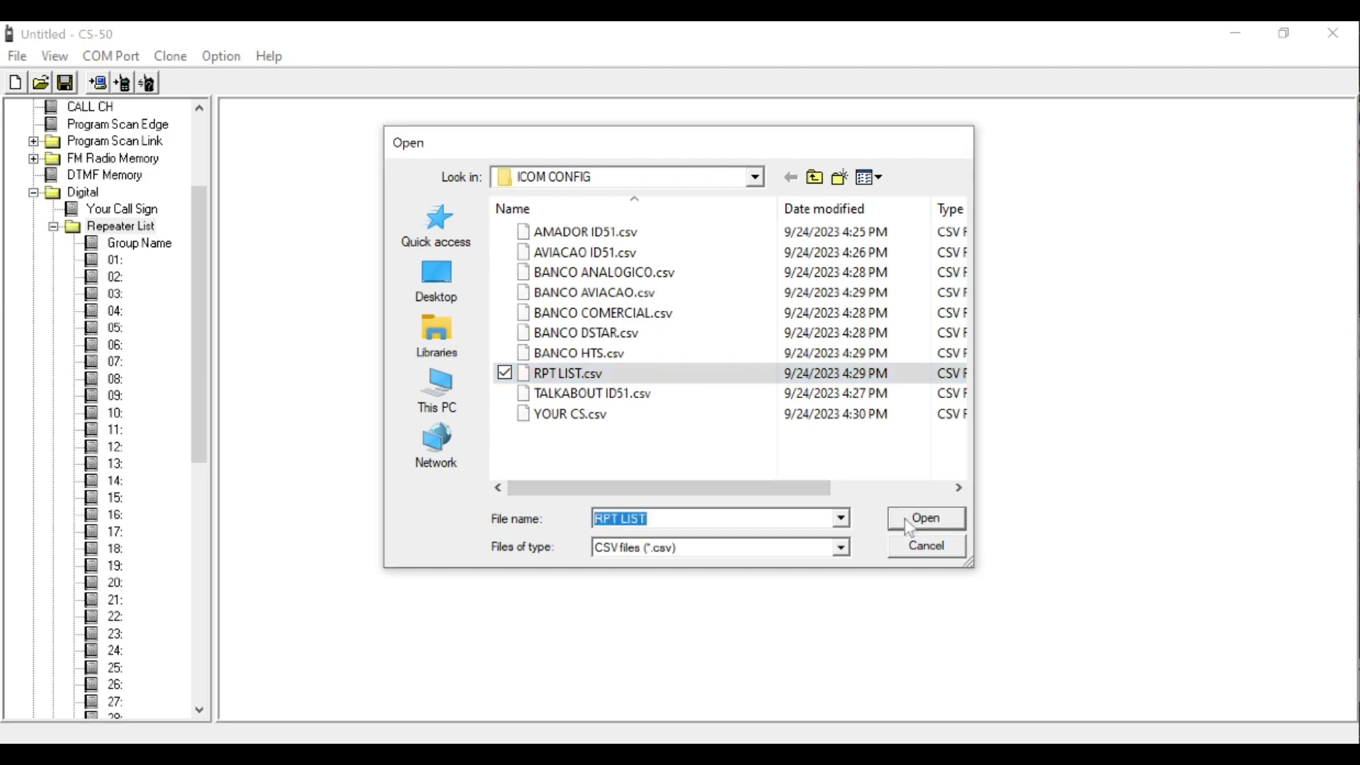
left_click(676, 469)
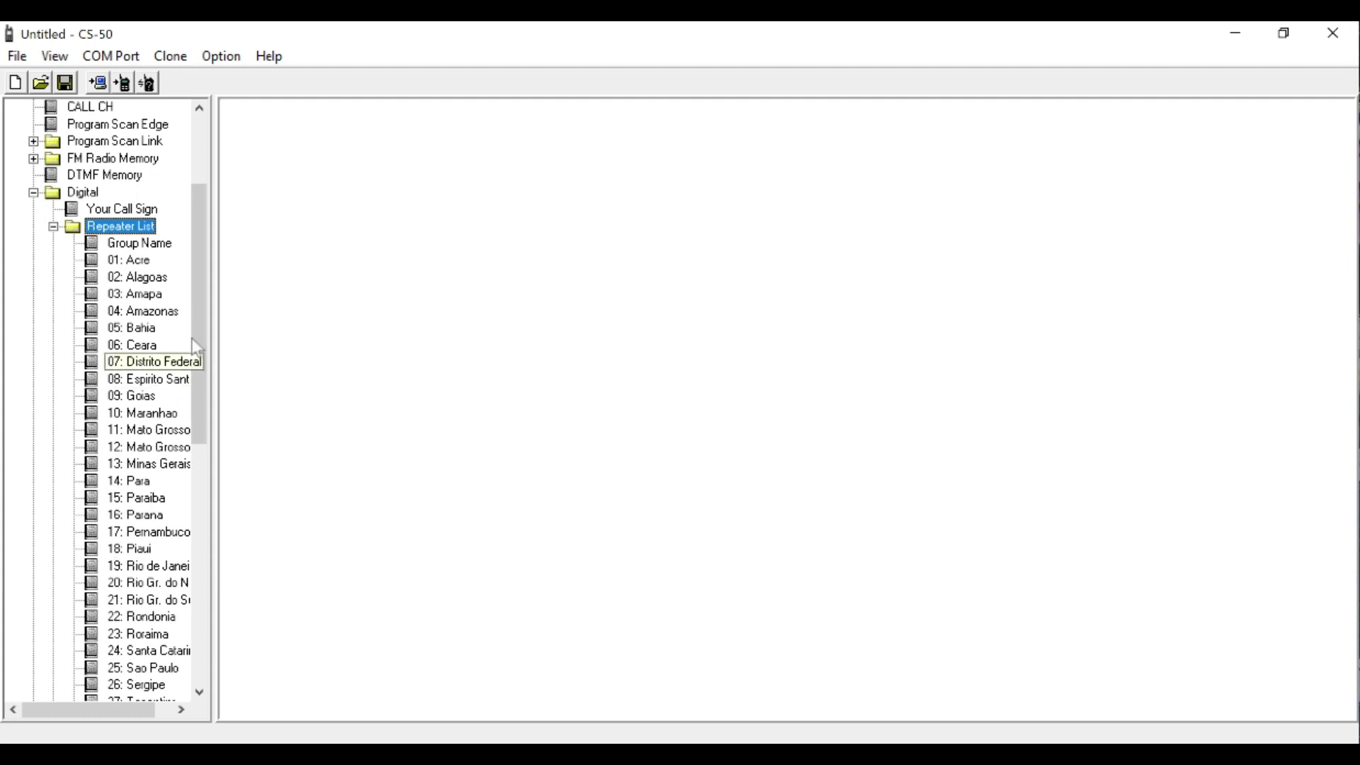
left_click_drag(194, 352, 213, 258)
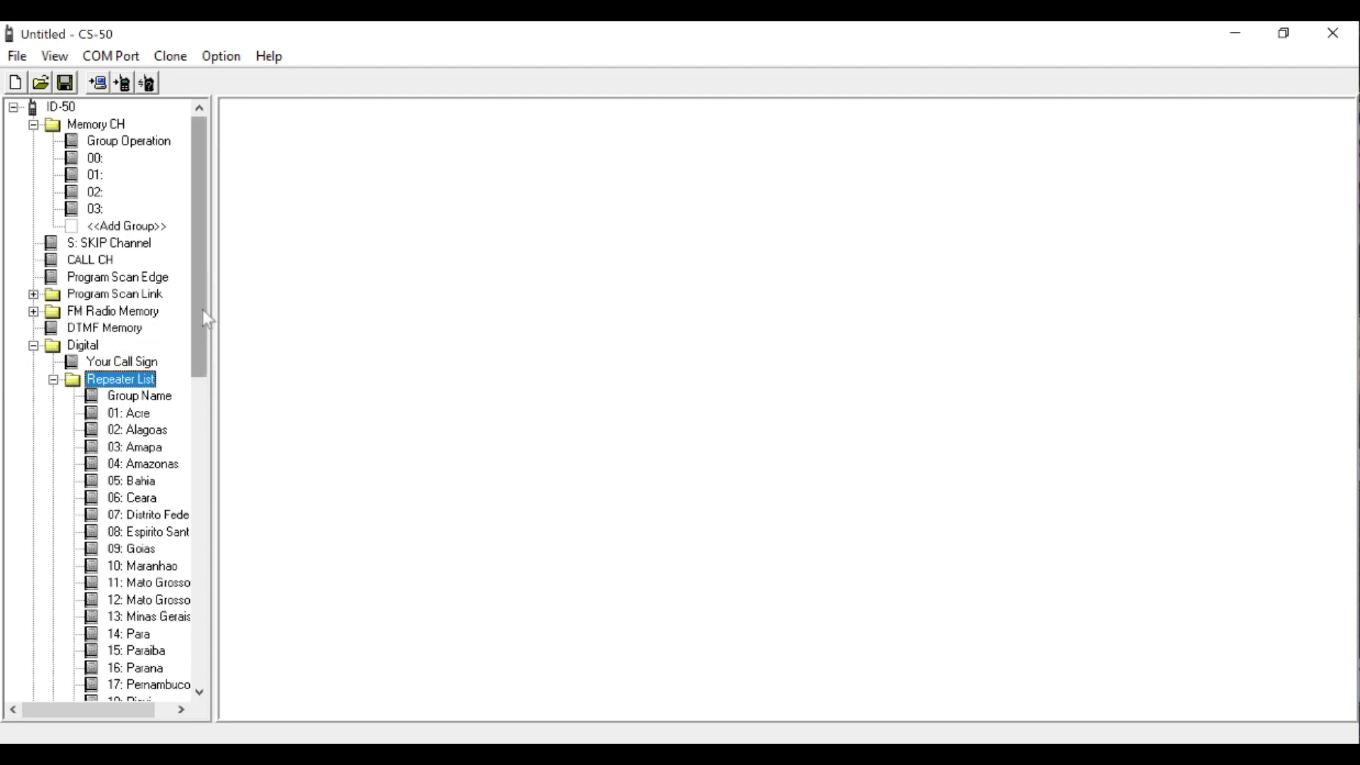
left_click_drag(201, 305, 202, 279)
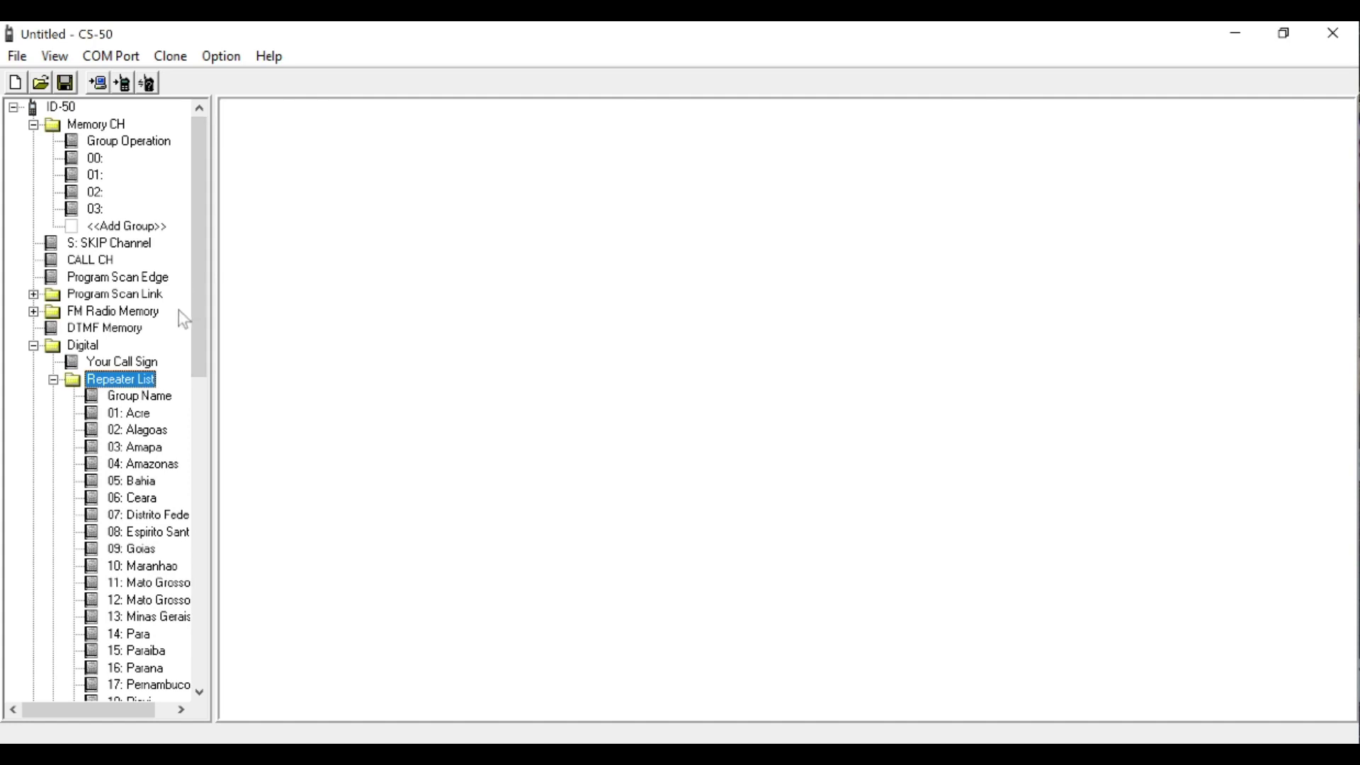
left_click_drag(192, 313, 198, 345)
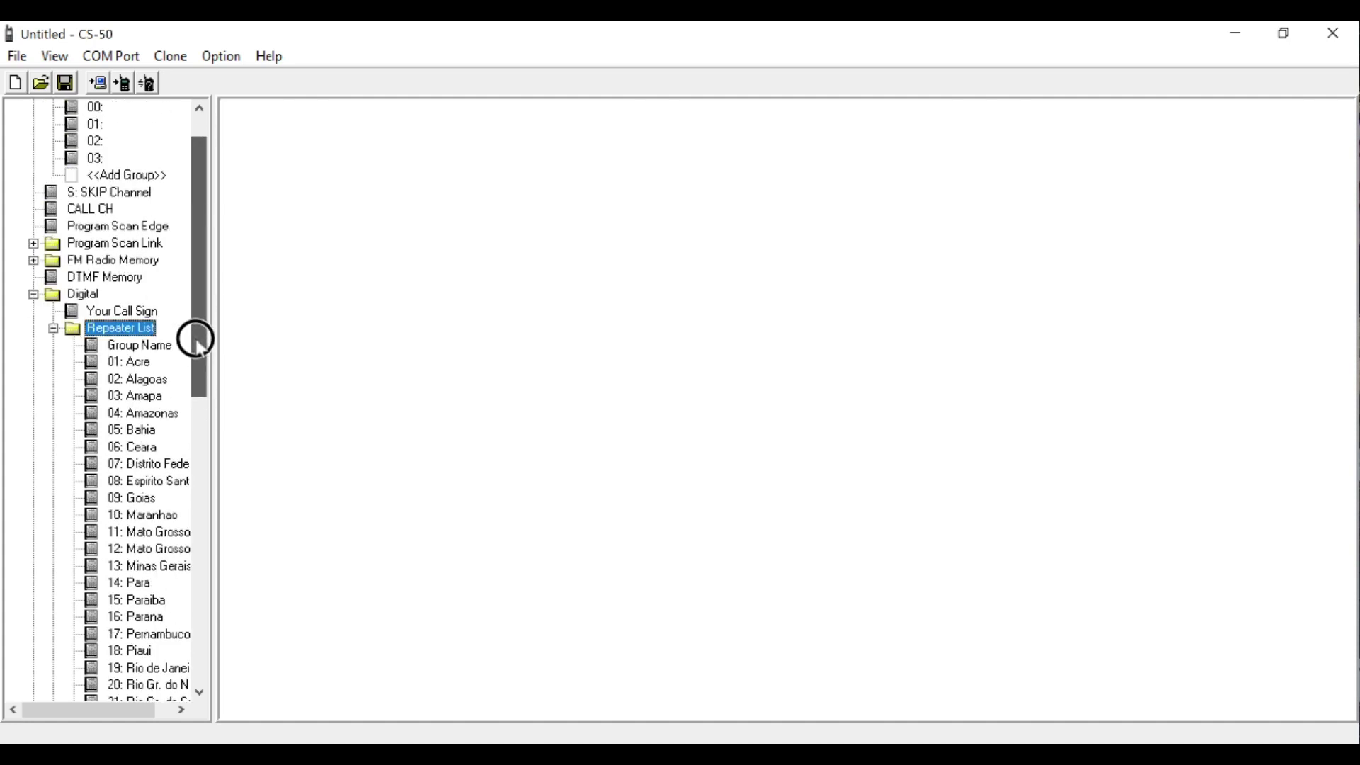
left_click(54, 329)
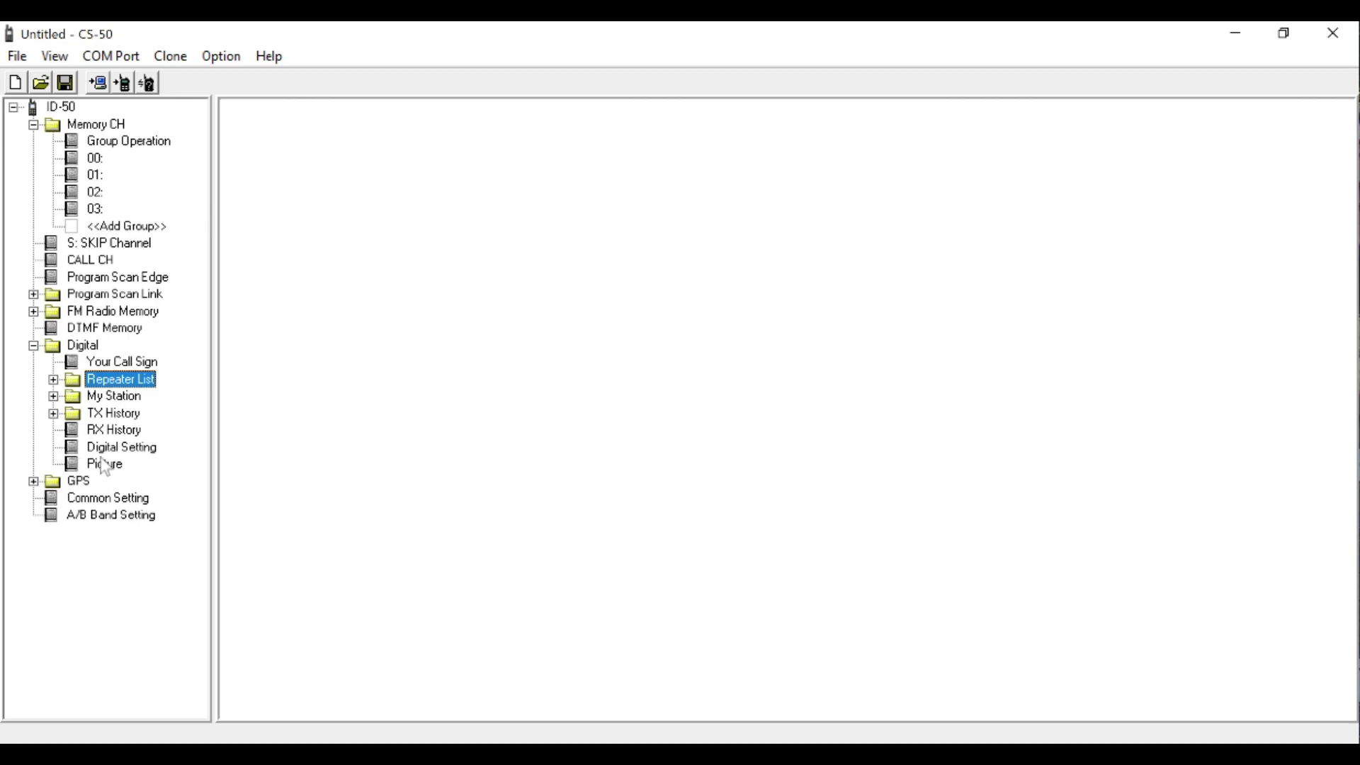
Step: Check the Digital Setting page and the entries under Program Scan Link
left_click(129, 449)
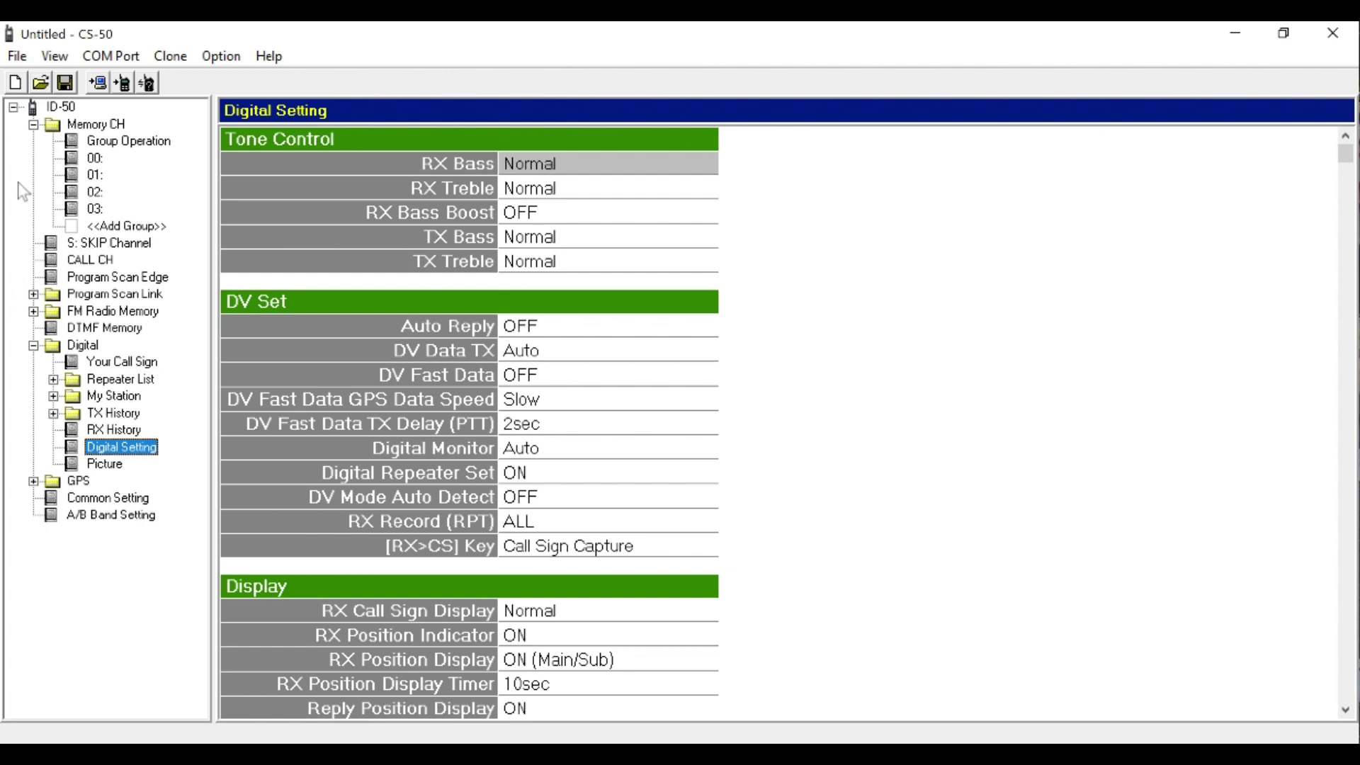
left_click(33, 296)
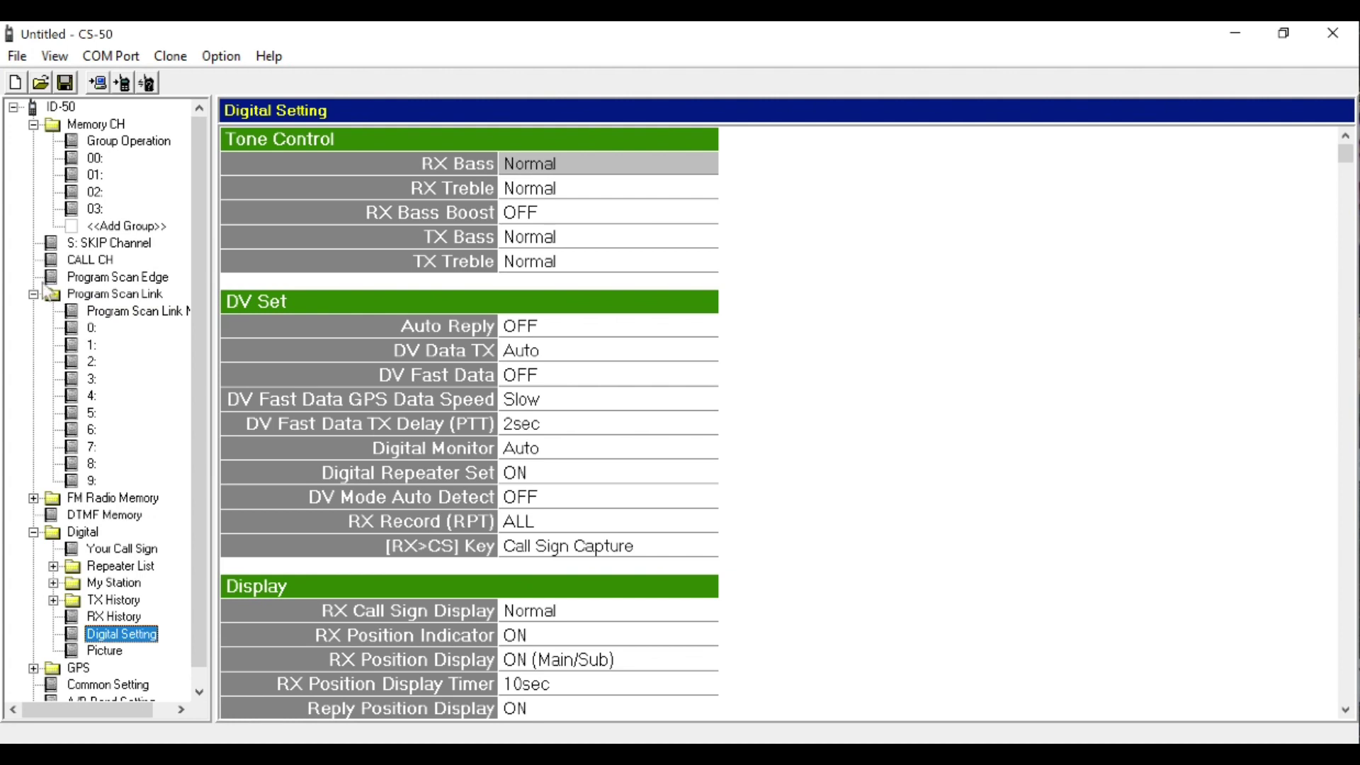
left_click(32, 296)
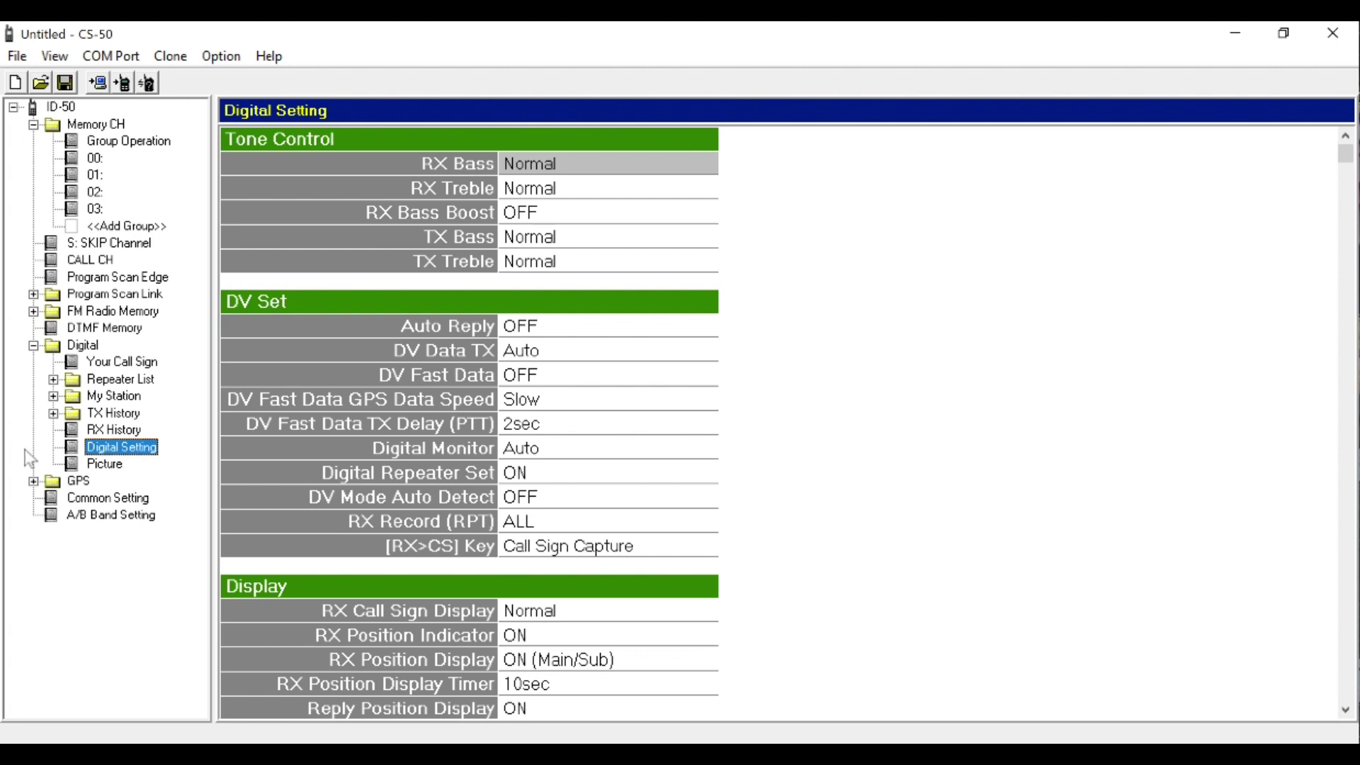
Step: Fill in entry M01 of My Call Sign under My Station with the operator's call sign and the suffix ID50
left_click(53, 396)
left_click(138, 414)
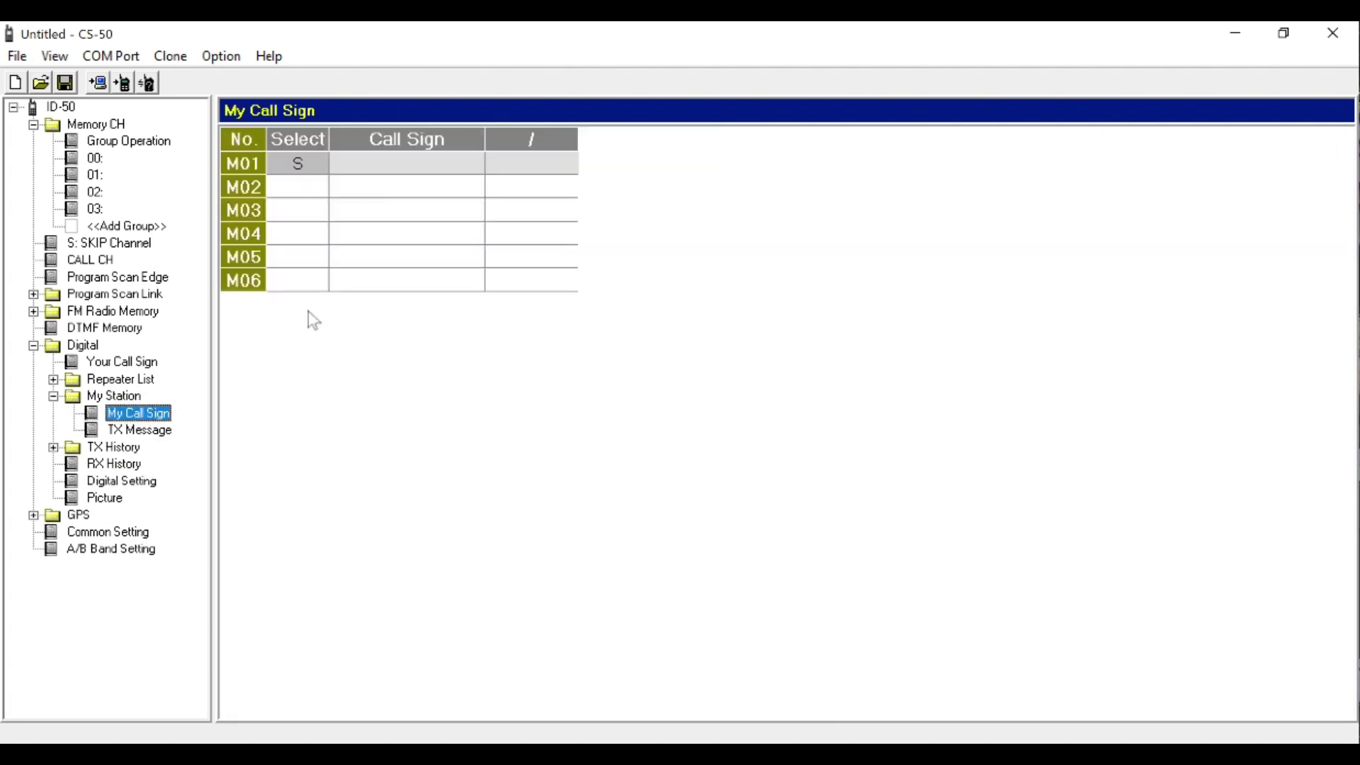
left_click(389, 170)
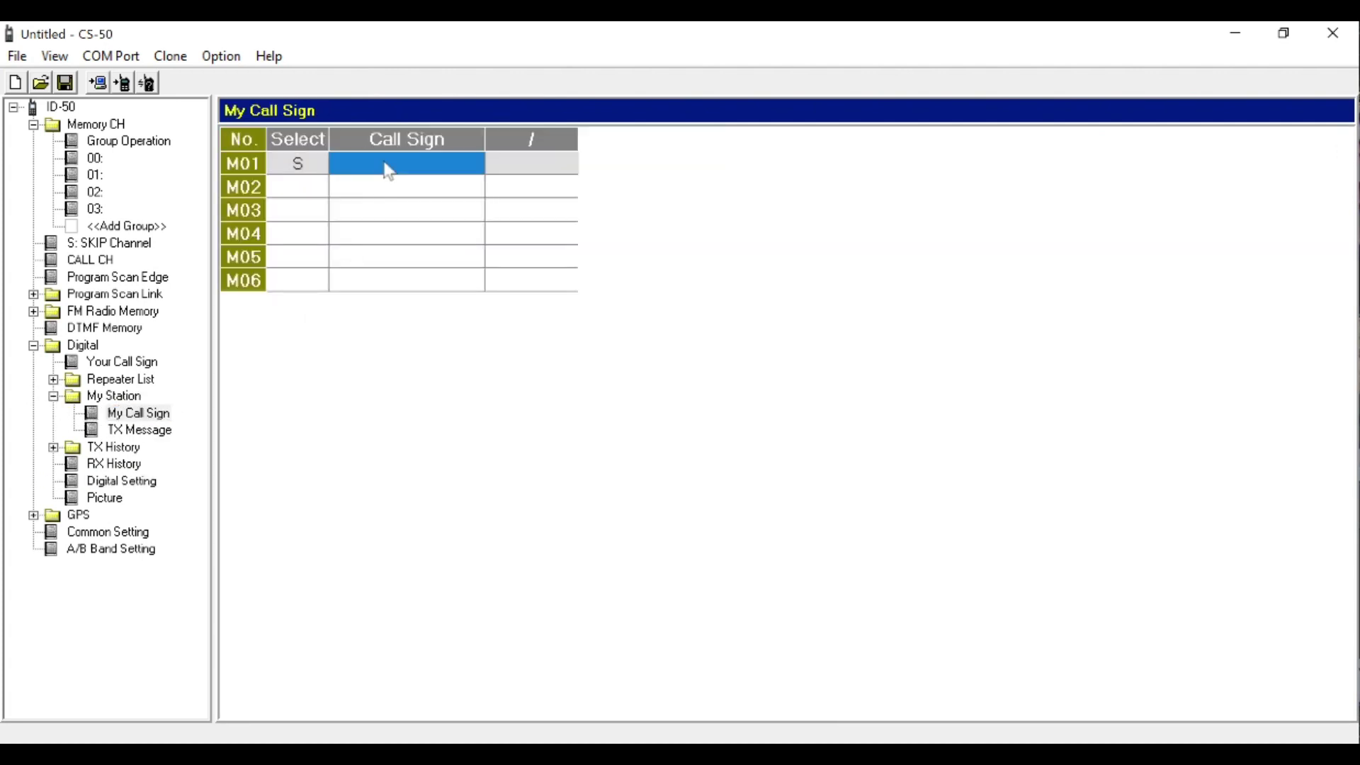
left_click(389, 170)
type("PU2PYC")
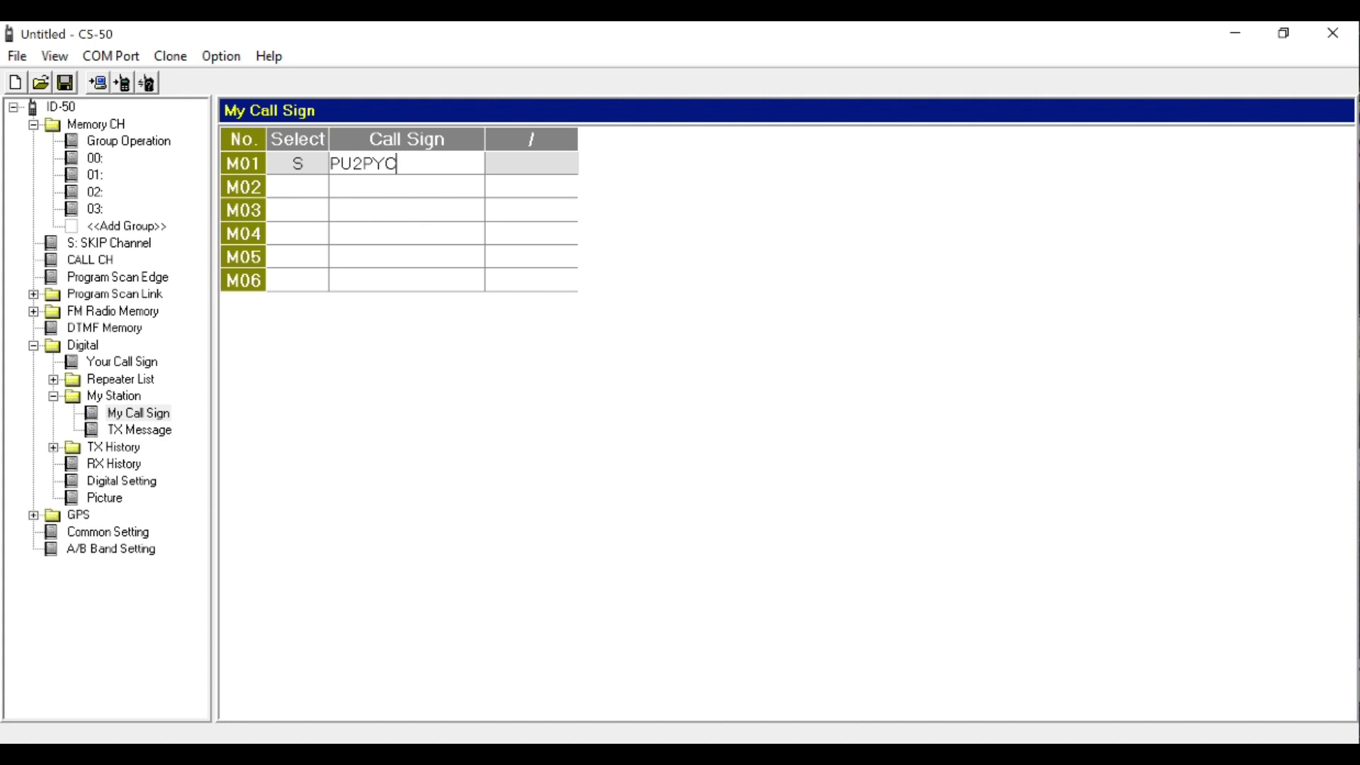
left_click(536, 170)
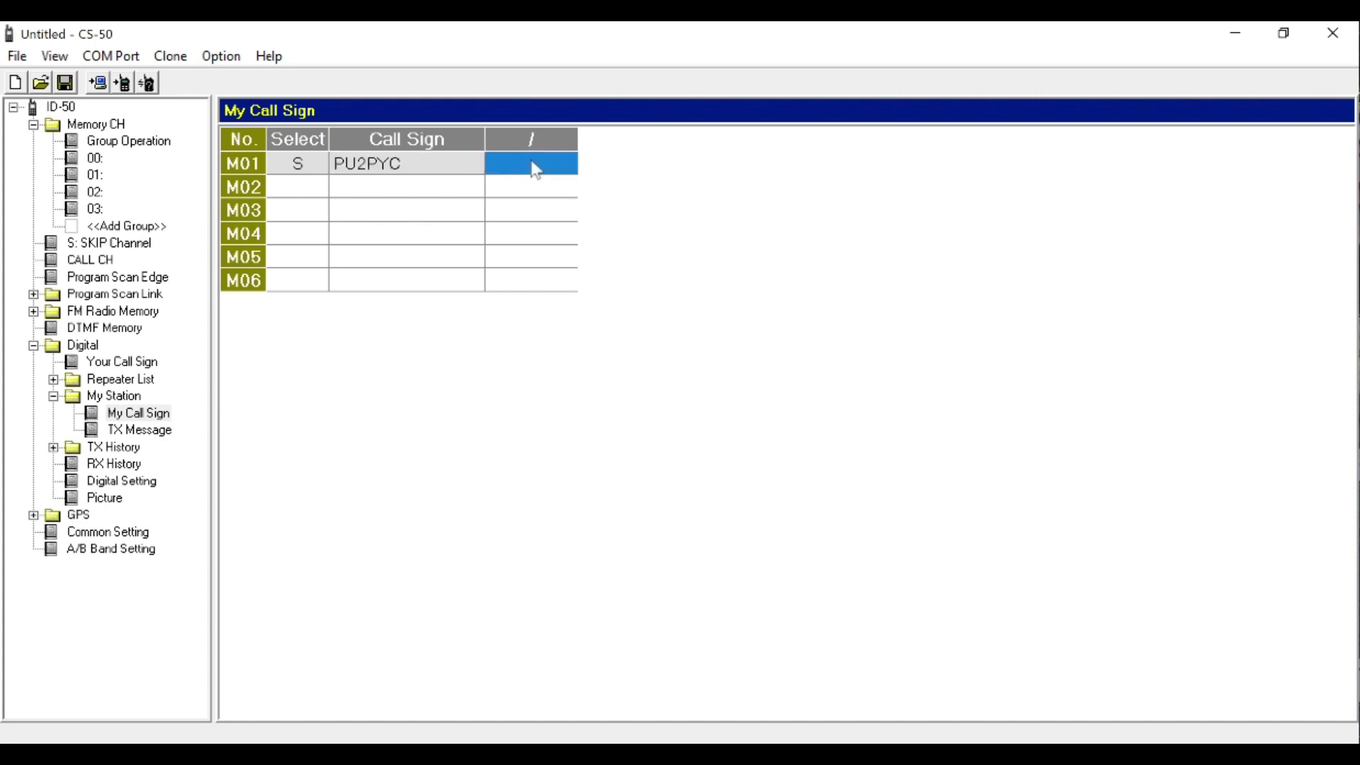
left_click(536, 170)
type("ID50")
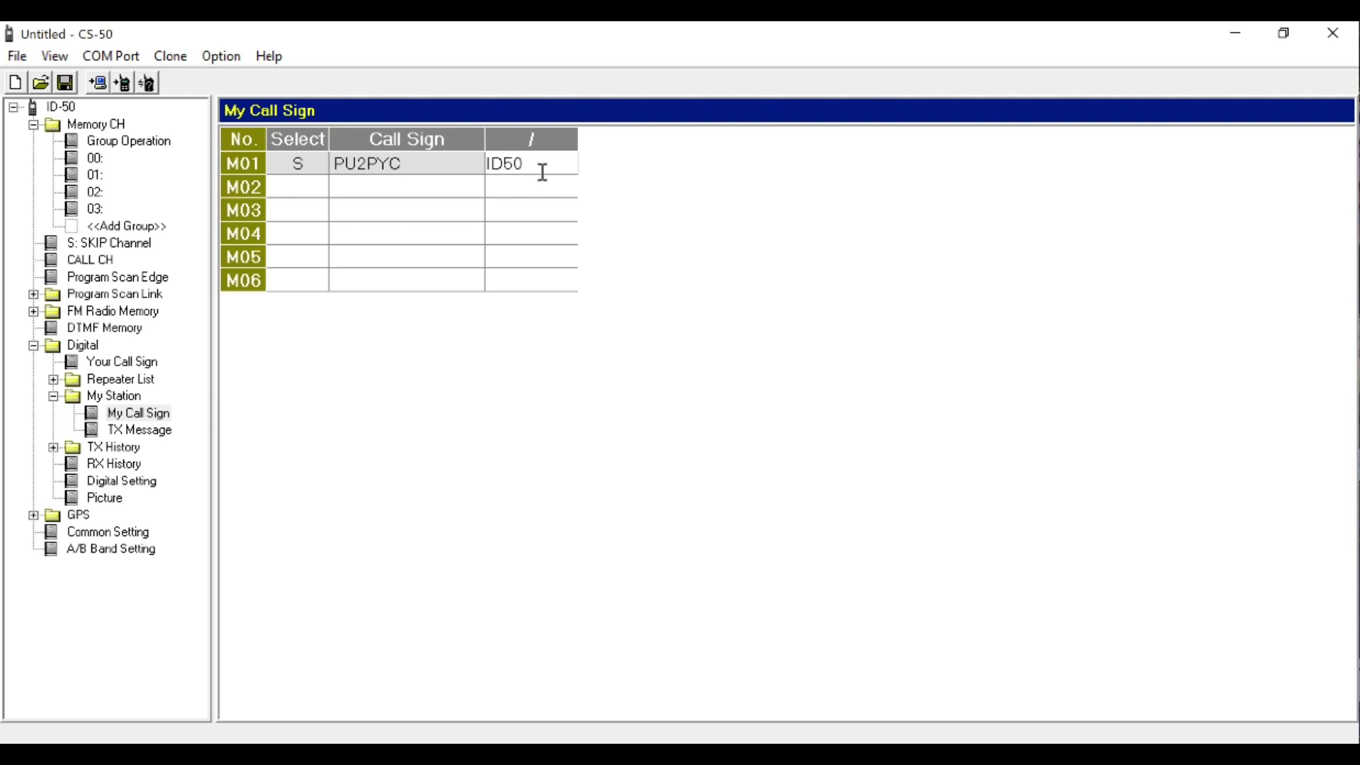
Step: Set TX message 1 under My Station to the operator's first name followed by "/ PORTATIL" and set TX Message to ON
left_click(173, 430)
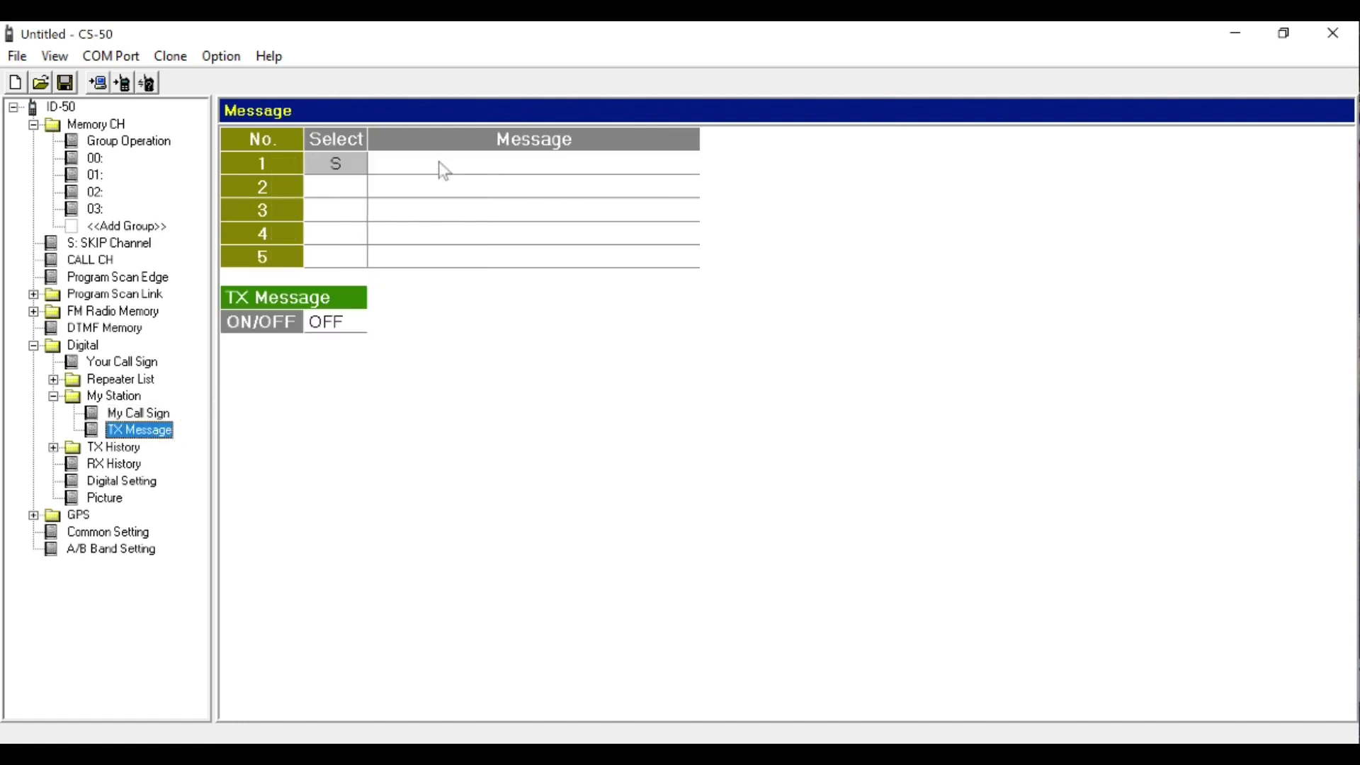
left_click(444, 170)
type("JEFFERSON")
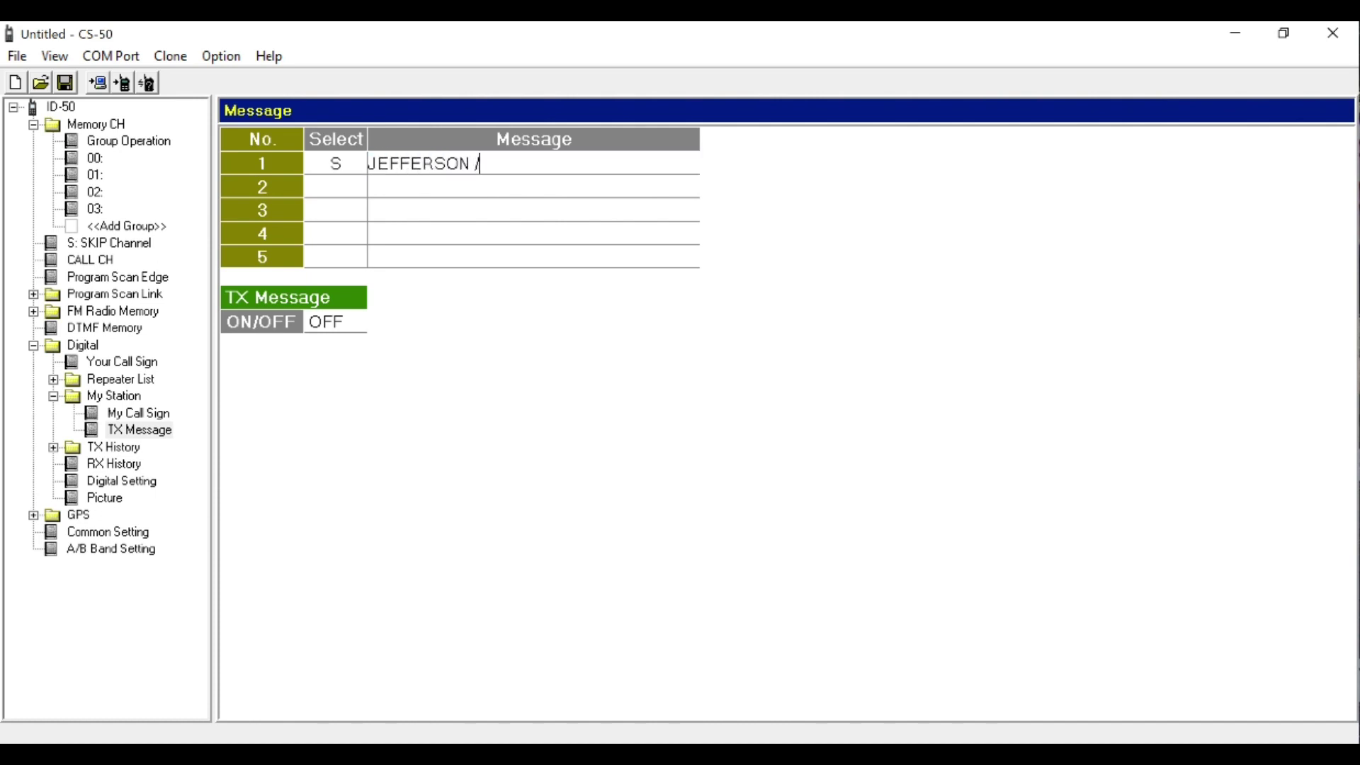
type(" / PORTATIL")
left_click(327, 325)
left_click(337, 323)
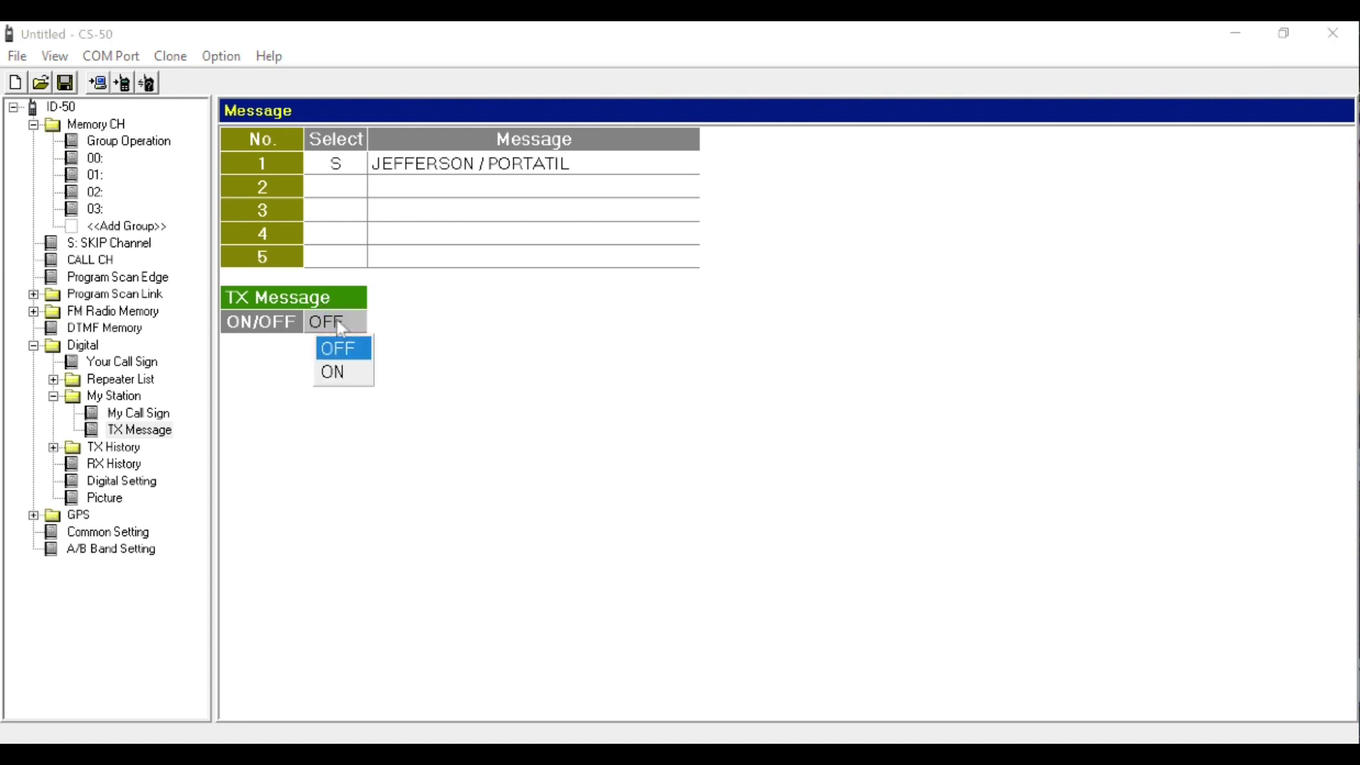
left_click(337, 371)
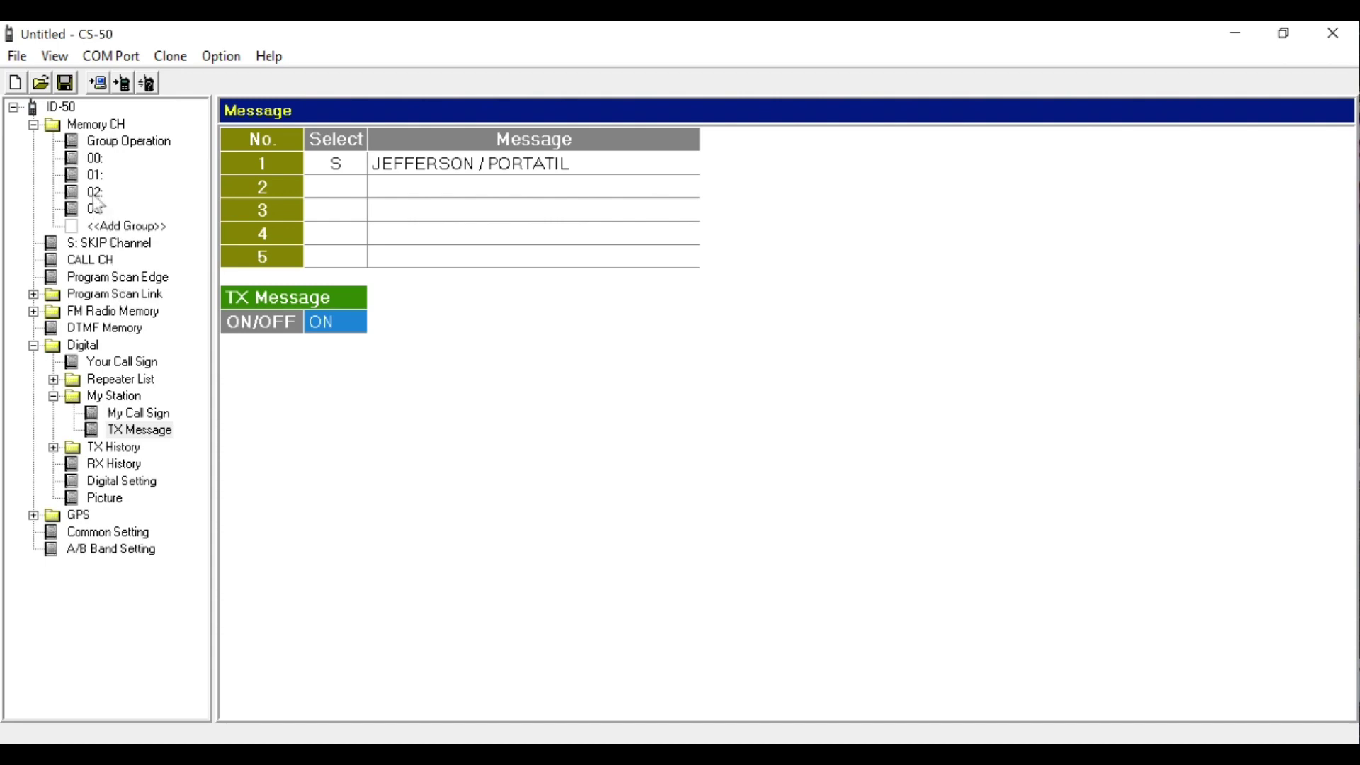
Step: Name memory channel group 00 AMADOR
left_click(96, 157)
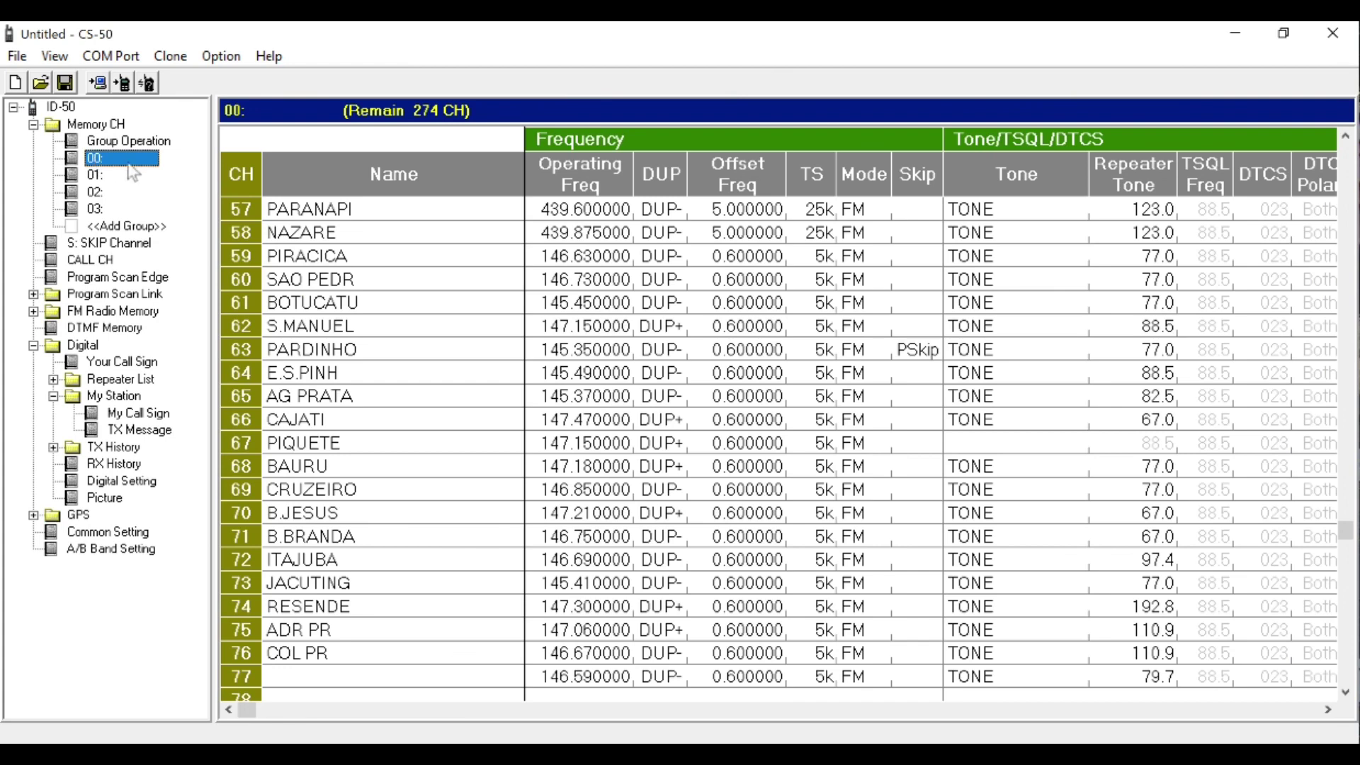
right_click(113, 164)
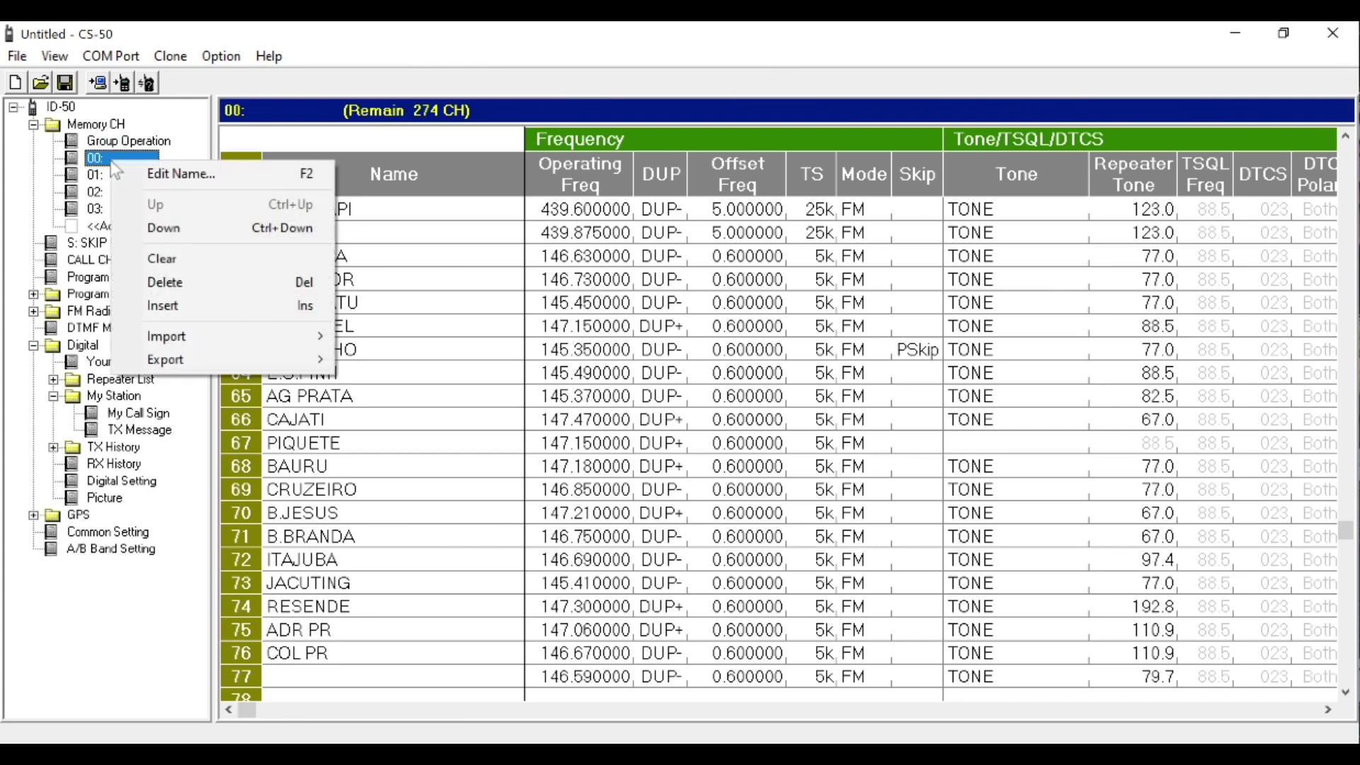
left_click(185, 174)
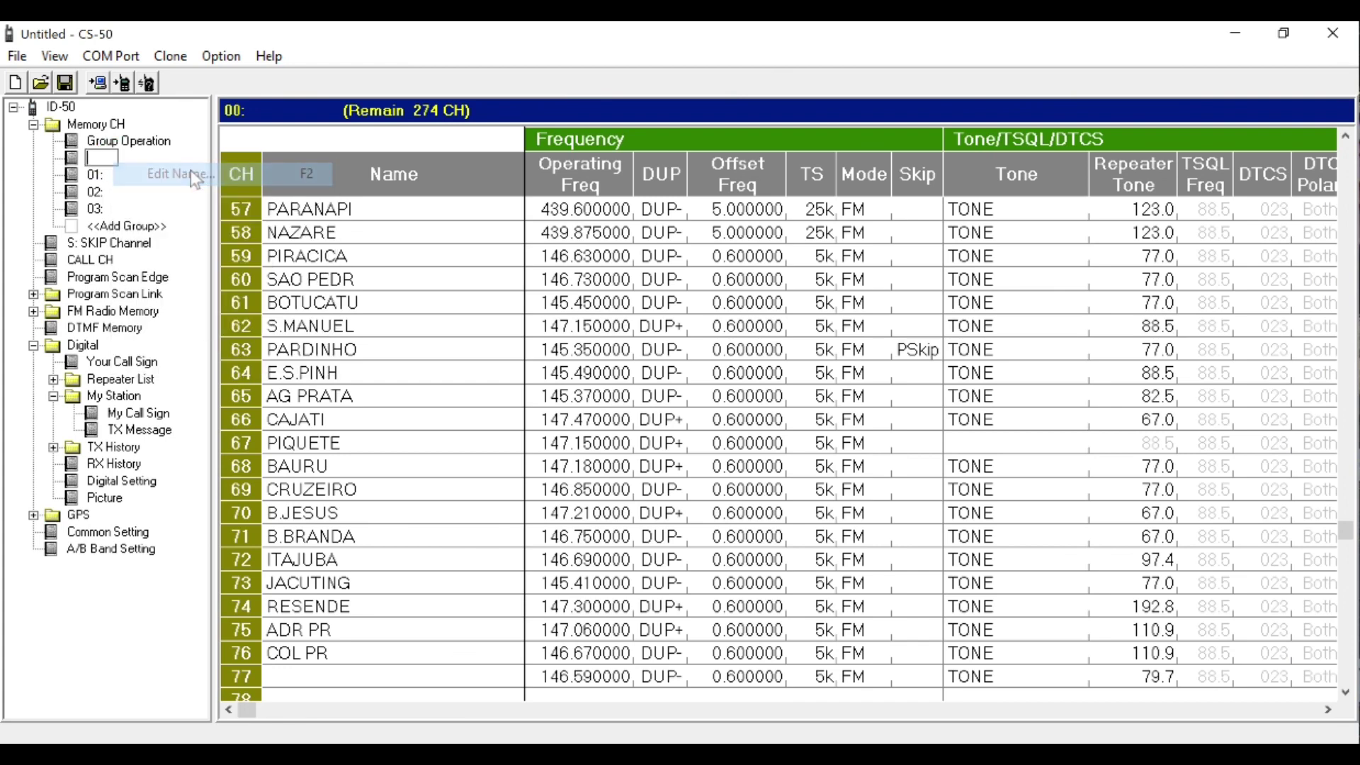
type("AM")
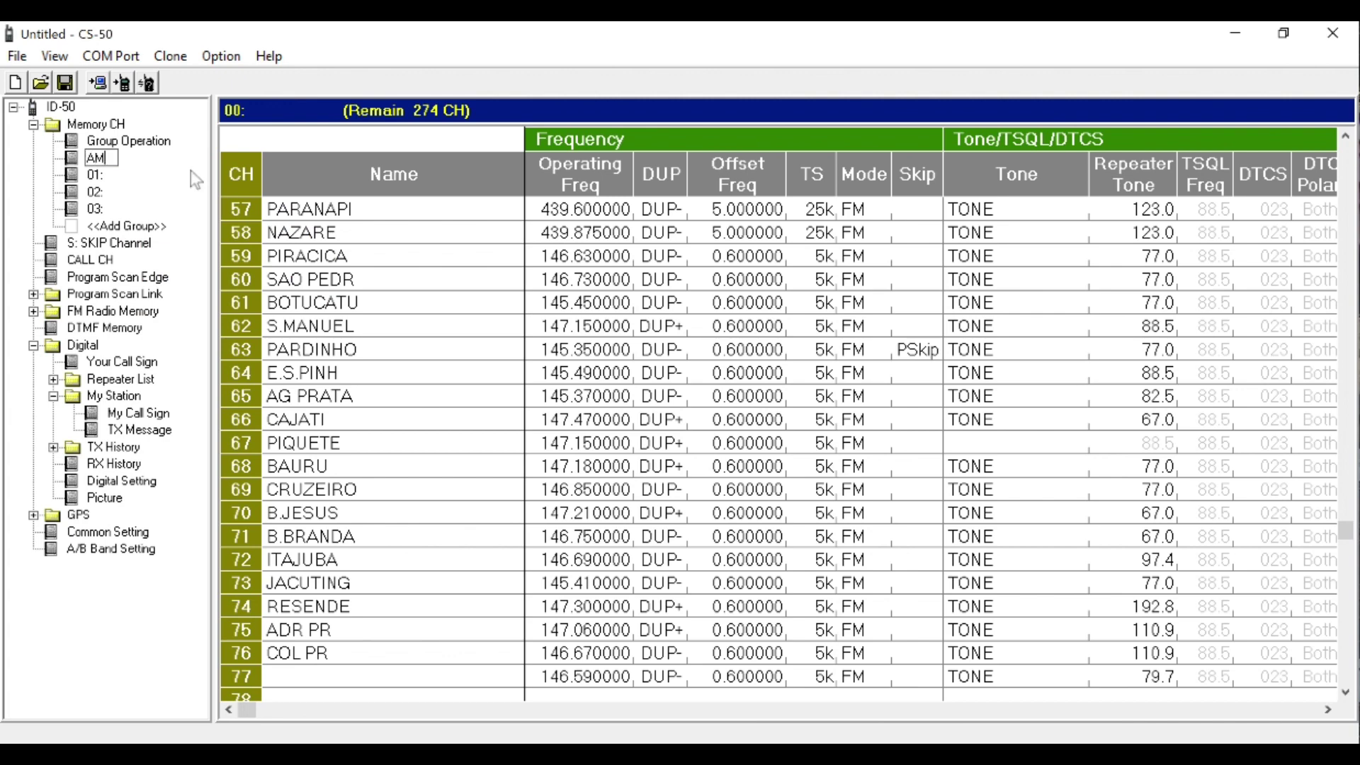
type("ADOR")
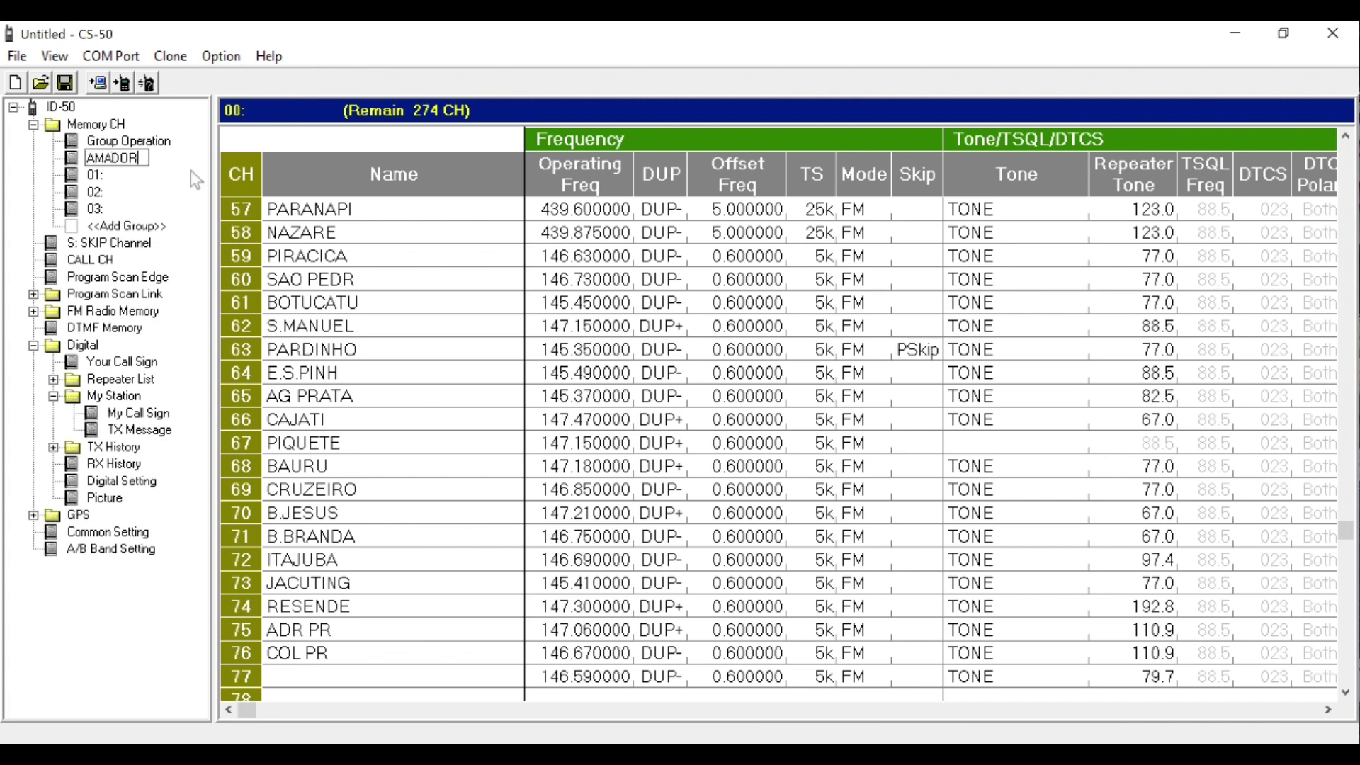
Step: Name memory channel group 01 AVIACAO
left_click(100, 176)
right_click(110, 178)
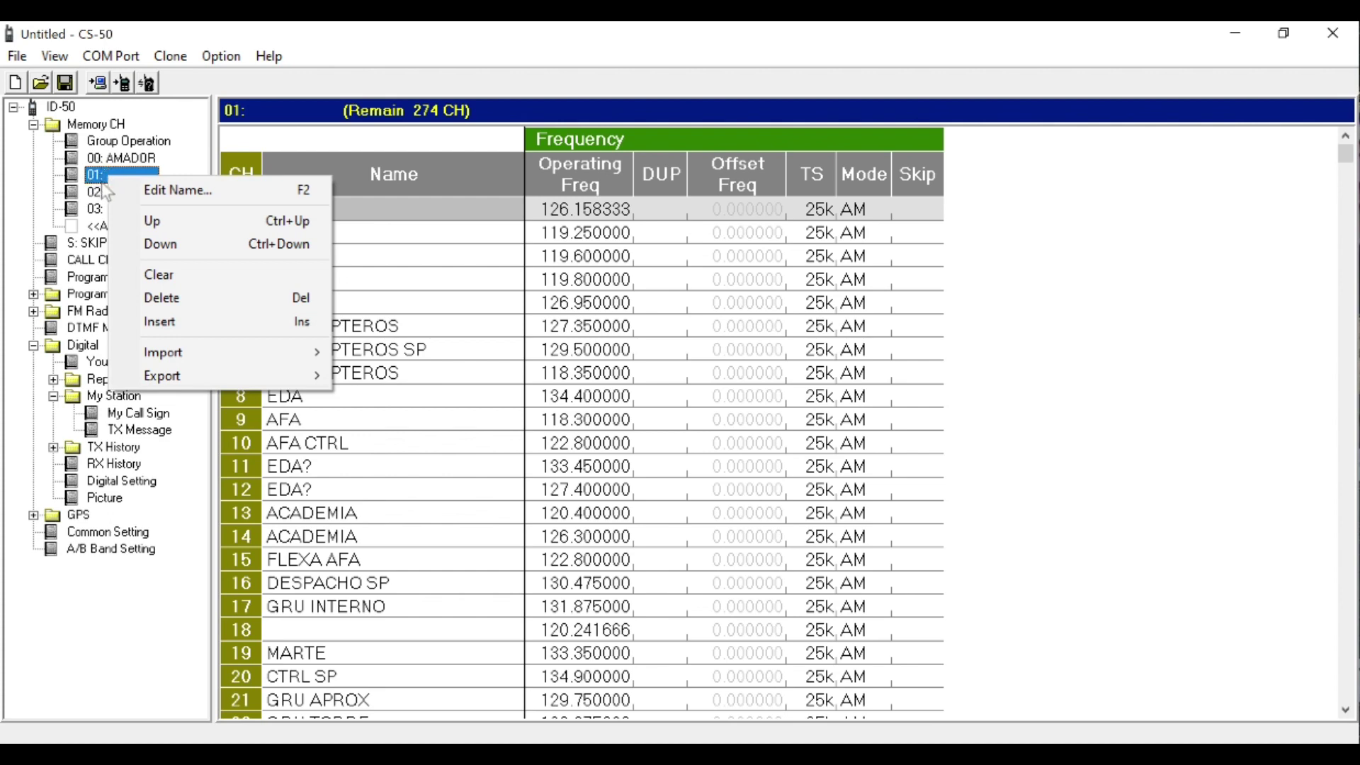
left_click(160, 193)
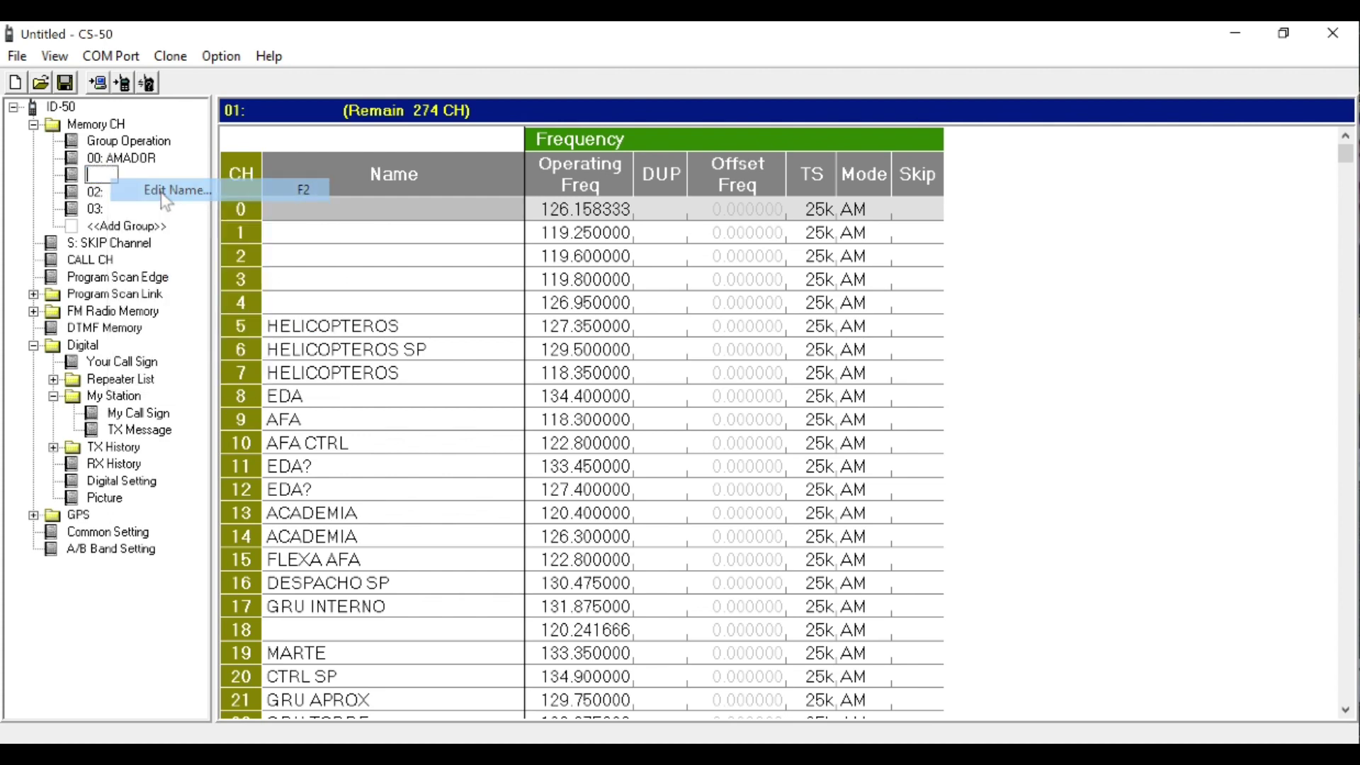
type("AVI")
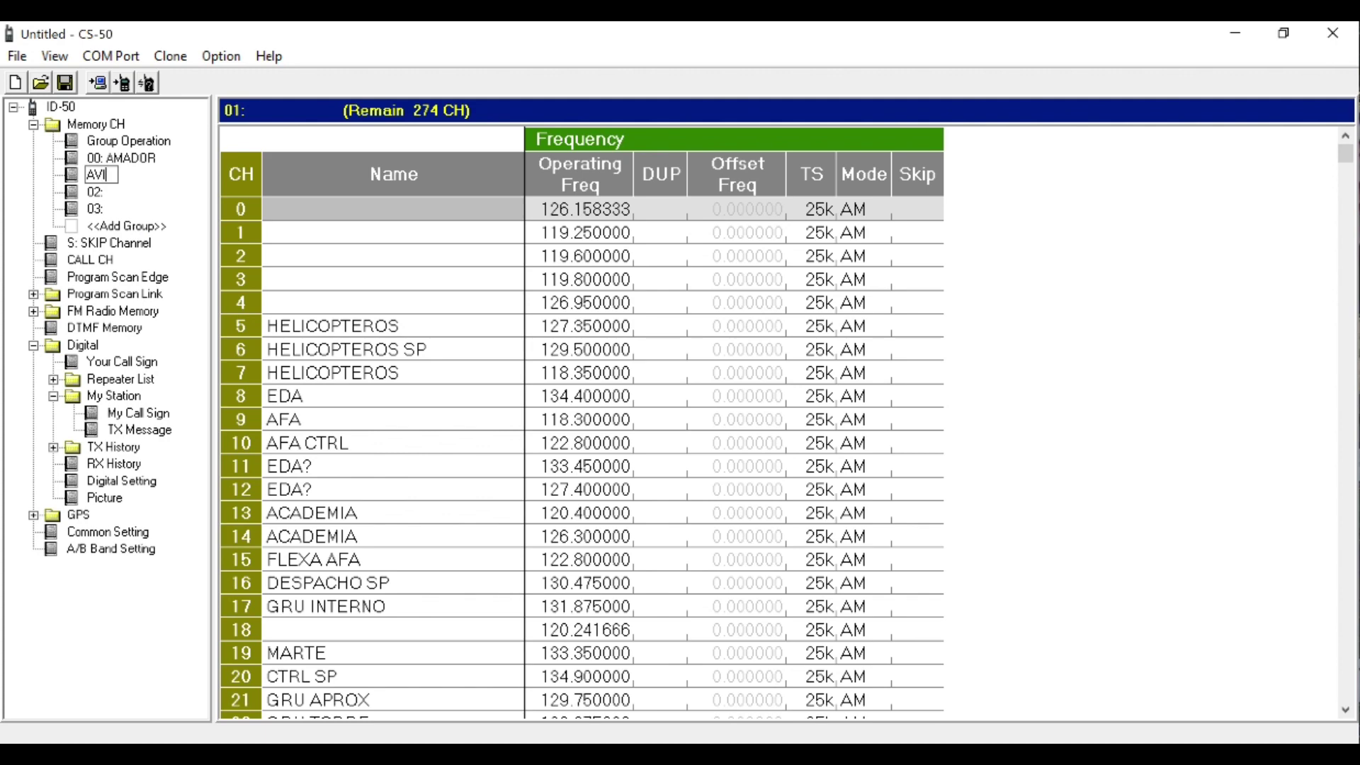
type("ACAO")
Step: Name memory channel group 02 TALK ABOUT
left_click(101, 194)
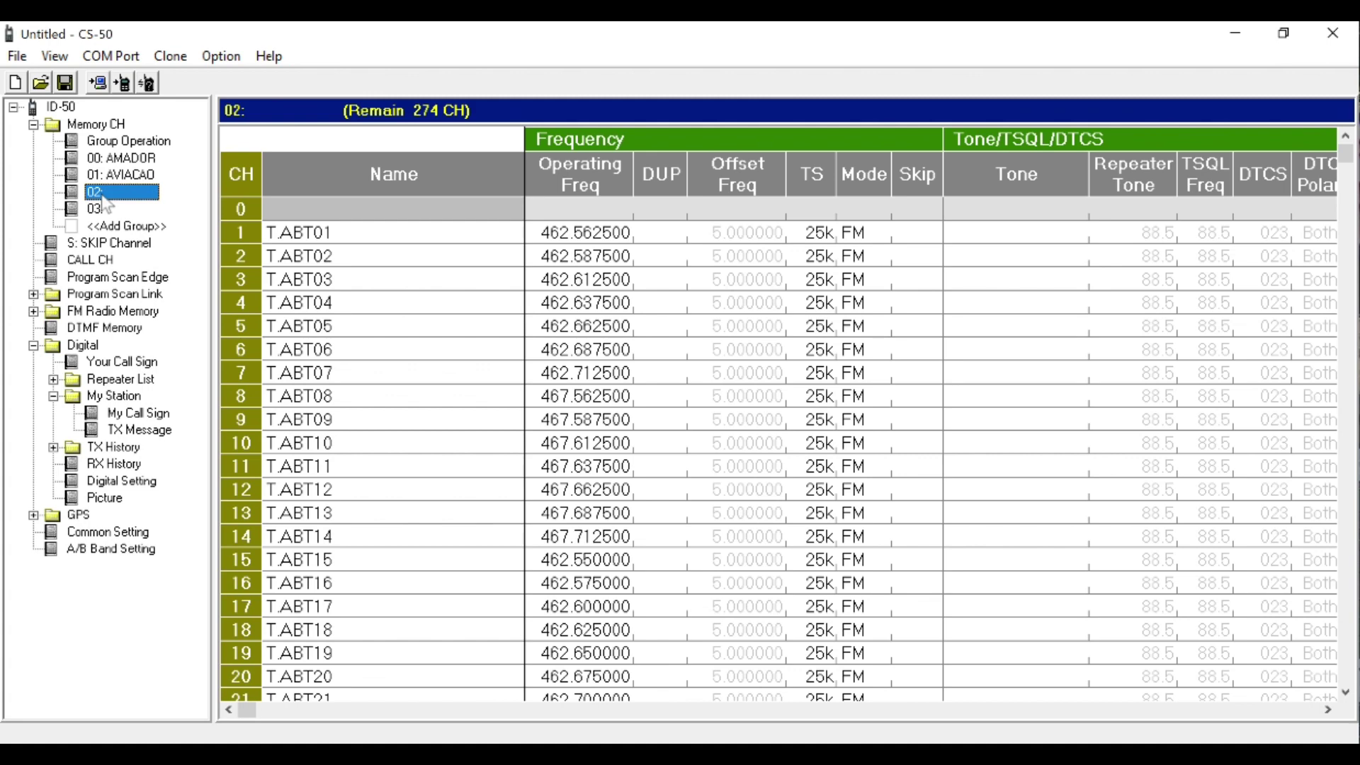
right_click(106, 204)
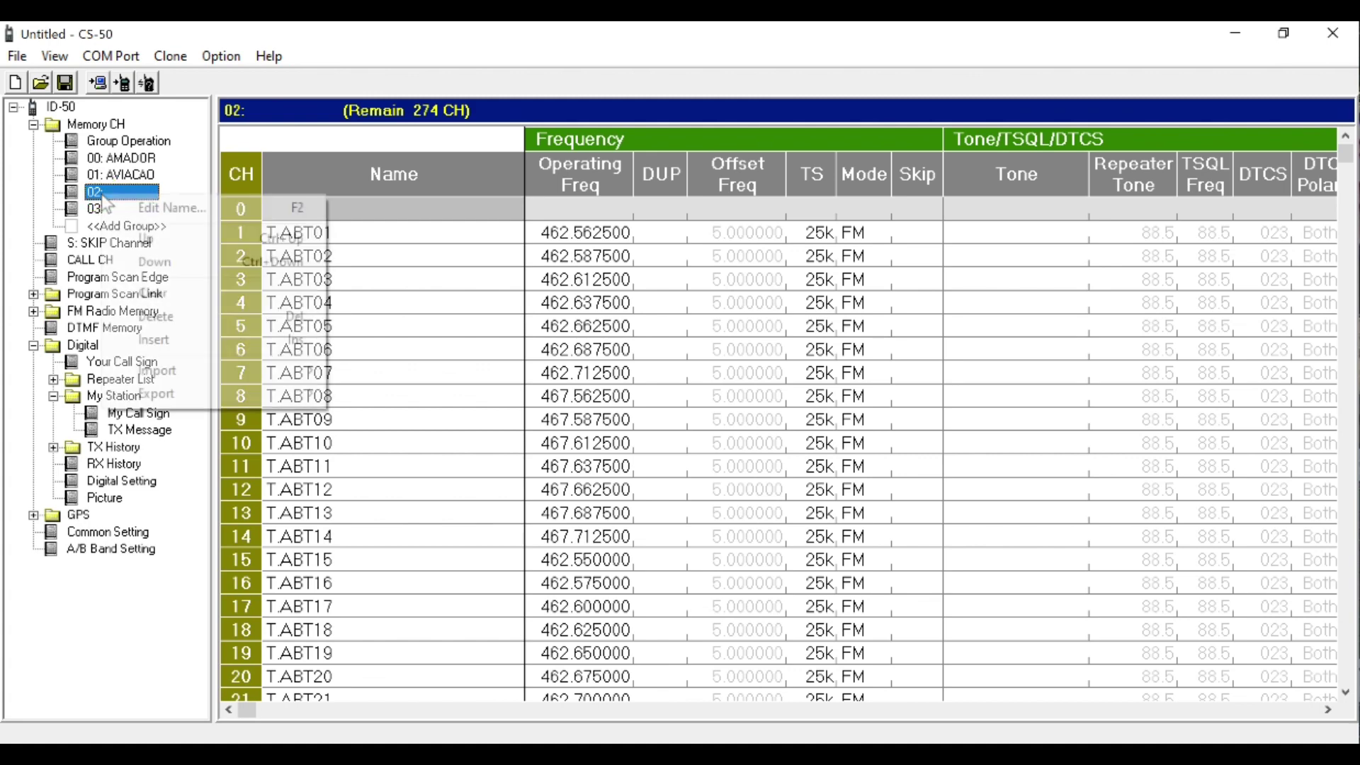
left_click(135, 207)
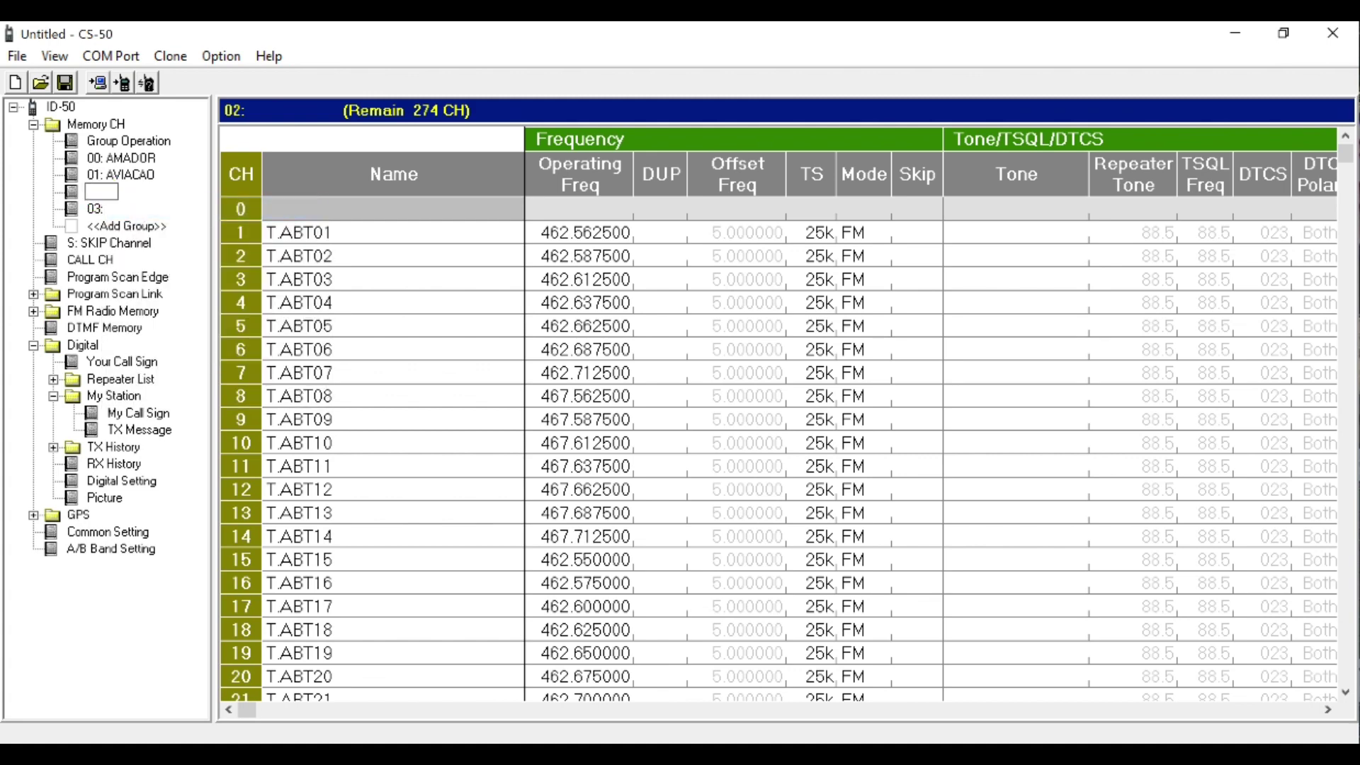
type("TALK ABOUT")
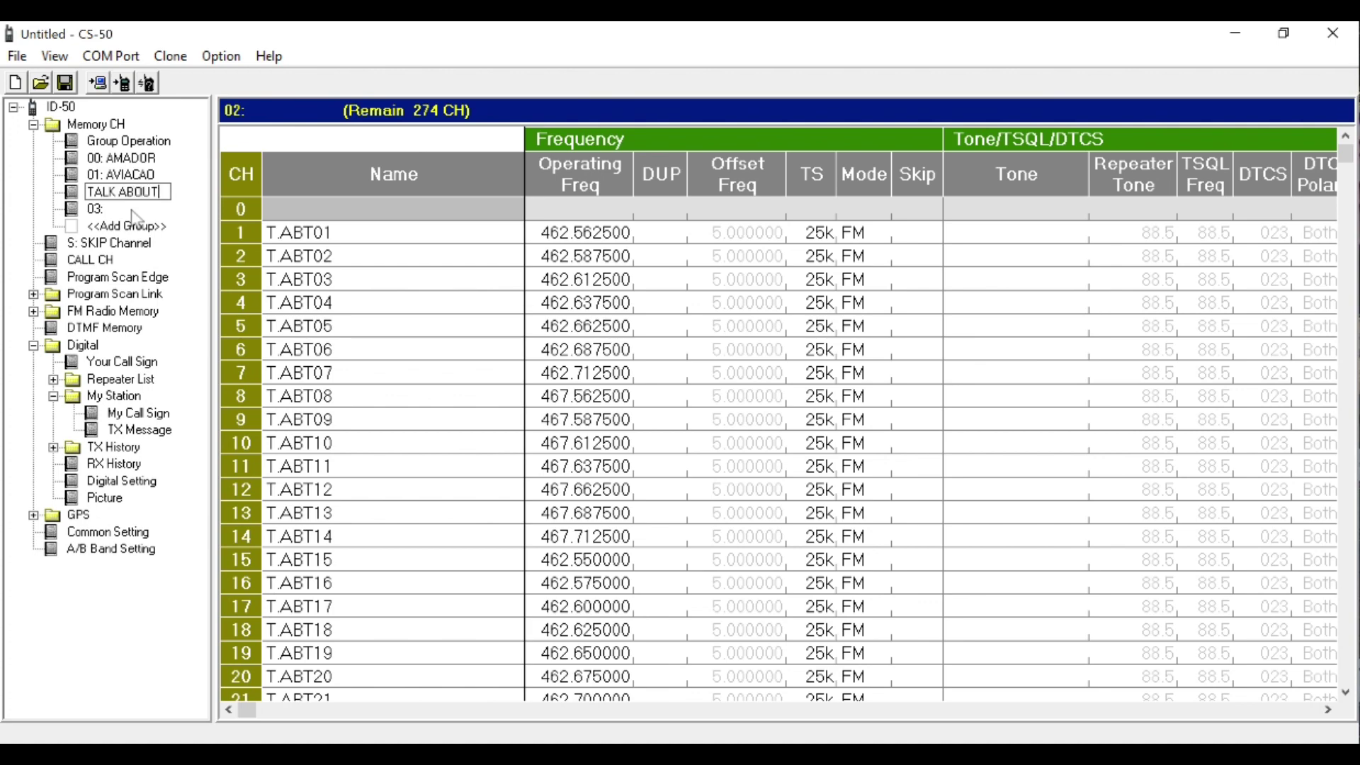
key("Return")
Step: Name memory channel group 03 COMERCIAL and go back through the groups to show the channels of AMADOR
left_click(101, 211)
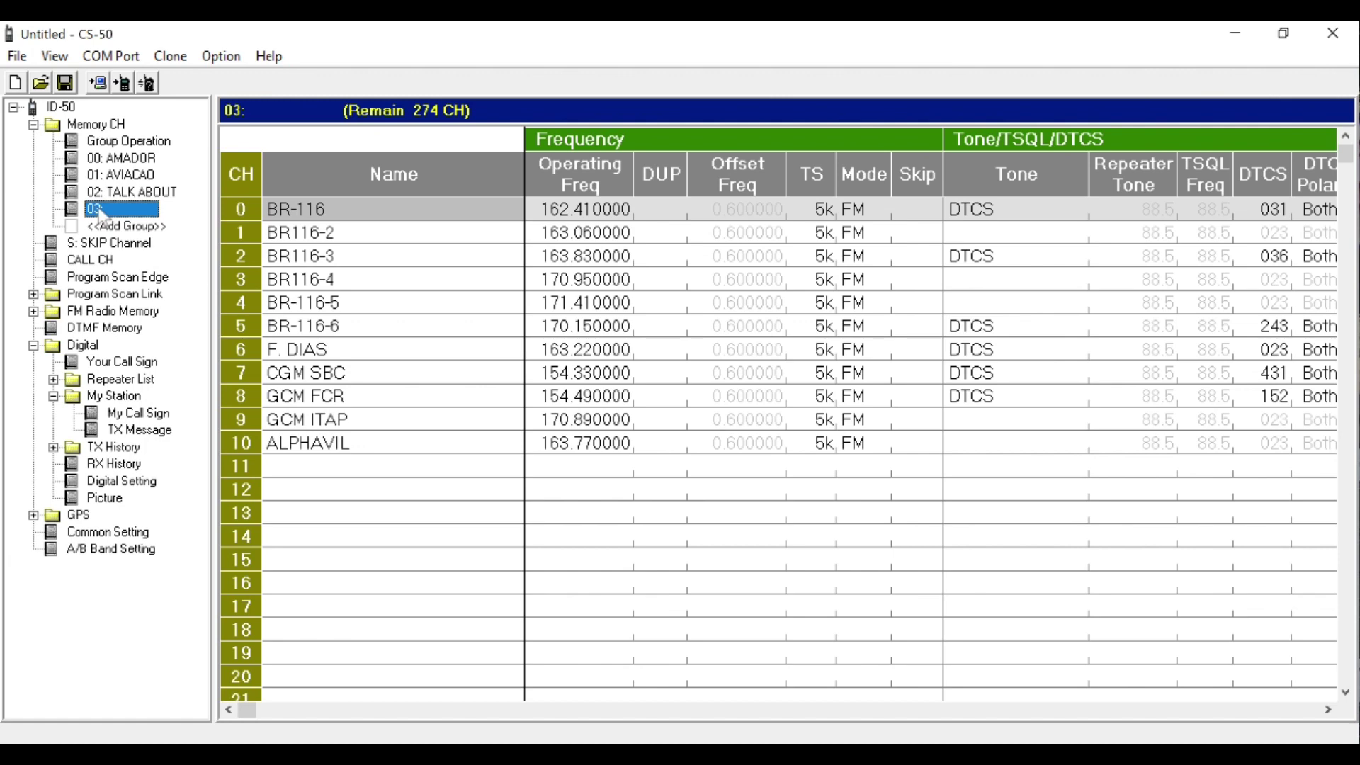
right_click(103, 215)
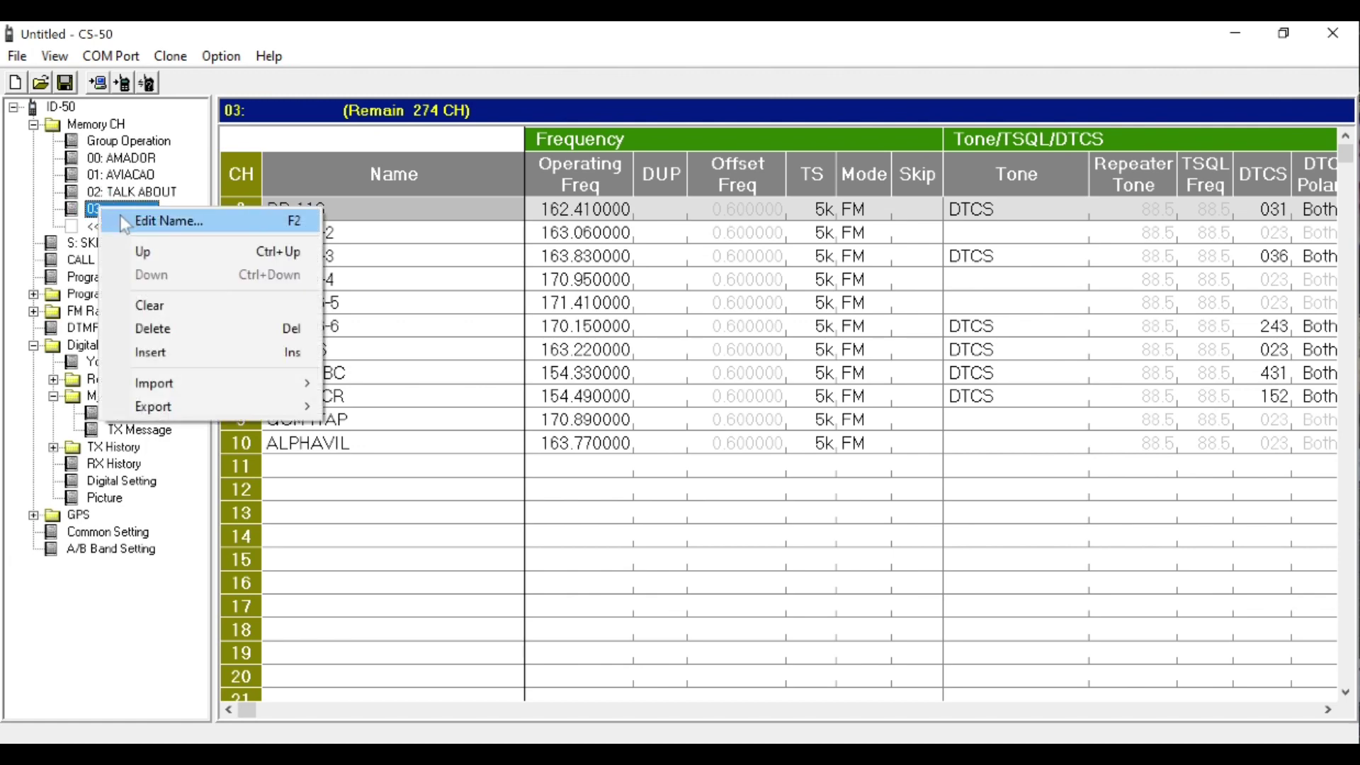
left_click(121, 218)
type("COMERCIAL")
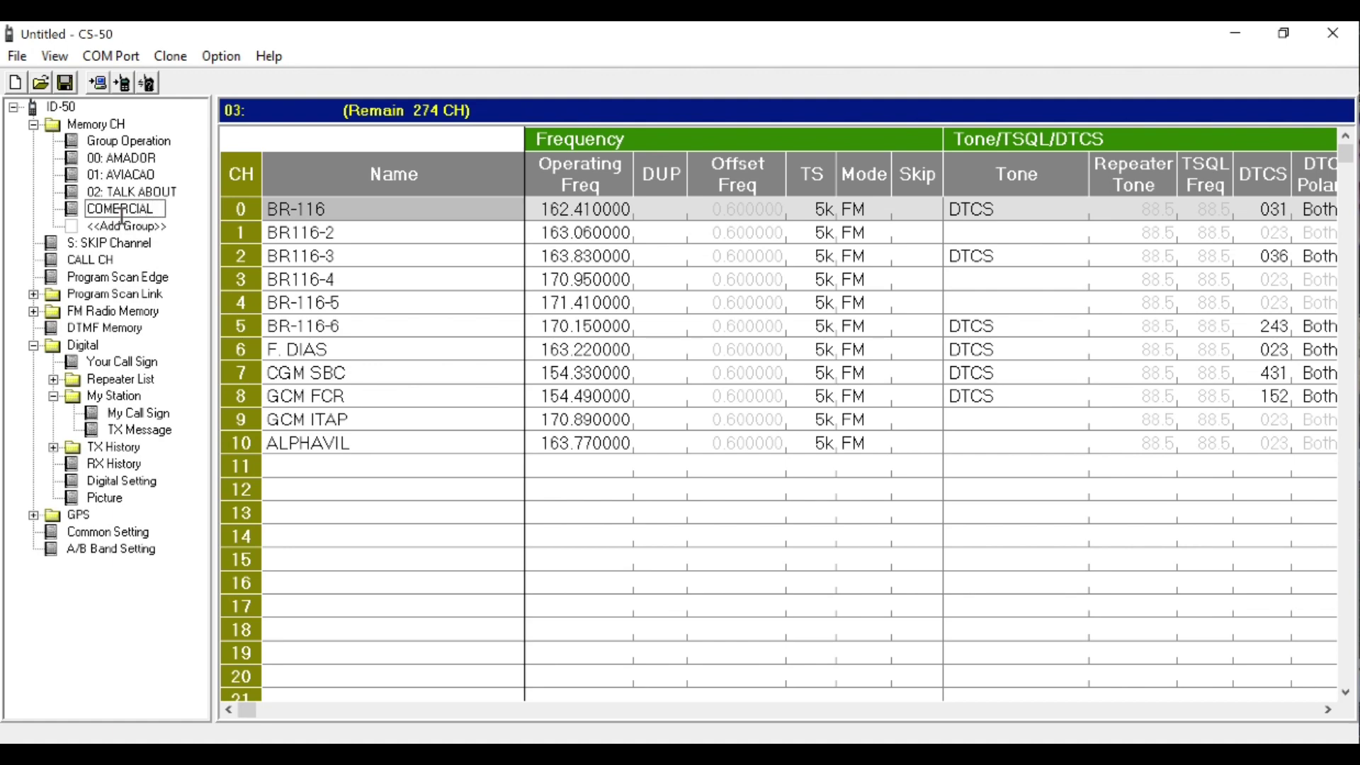
key("Return")
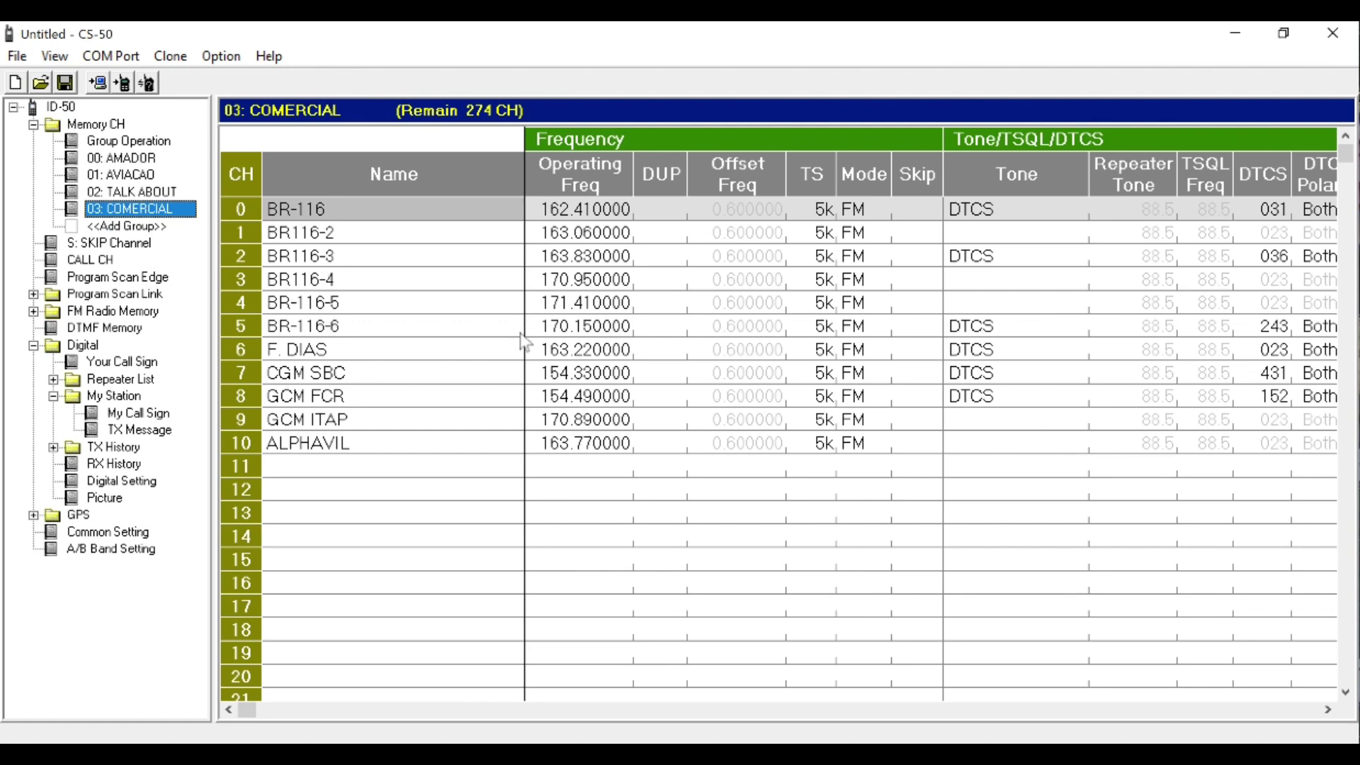
left_click(110, 188)
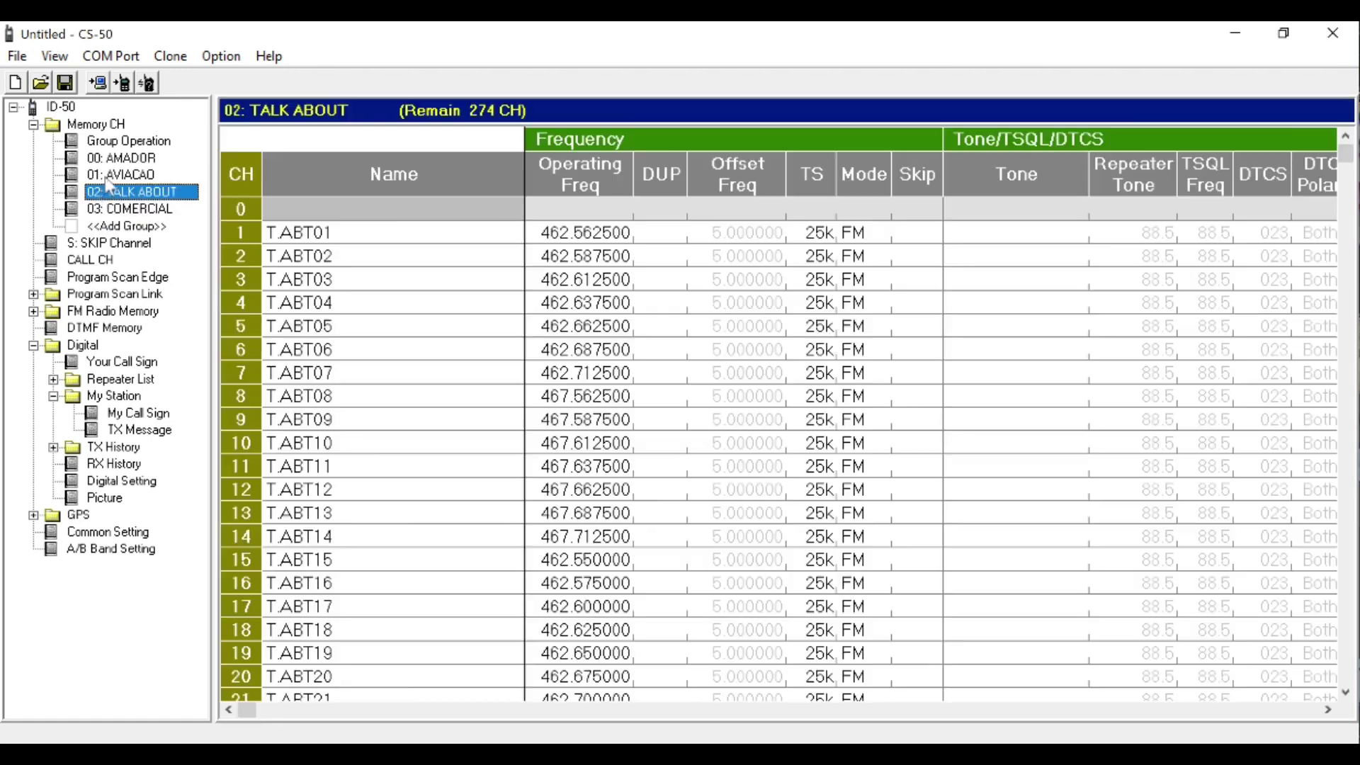
key("Up")
key("Up")
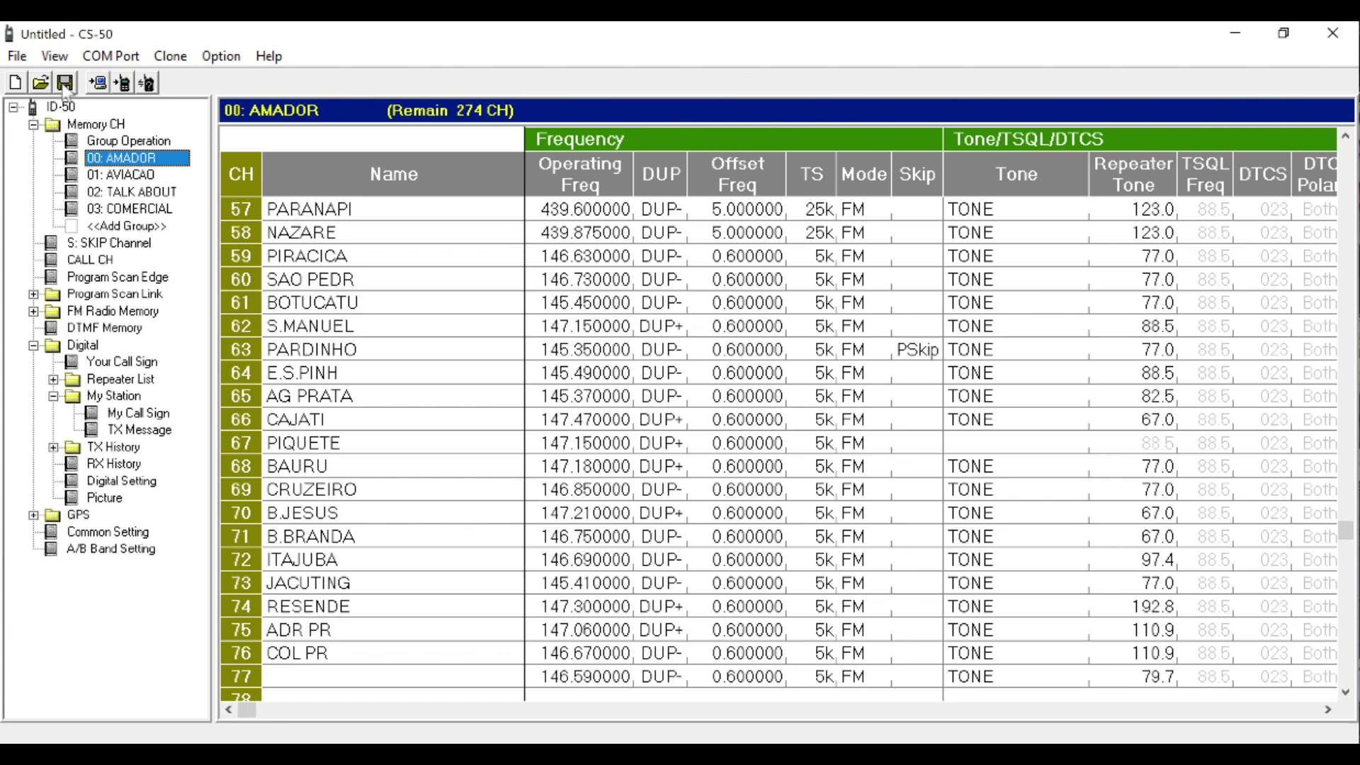
Step: Save the configuration as ID50 CONFIG in the ICOM CONFIG folder and close the program
left_click(18, 56)
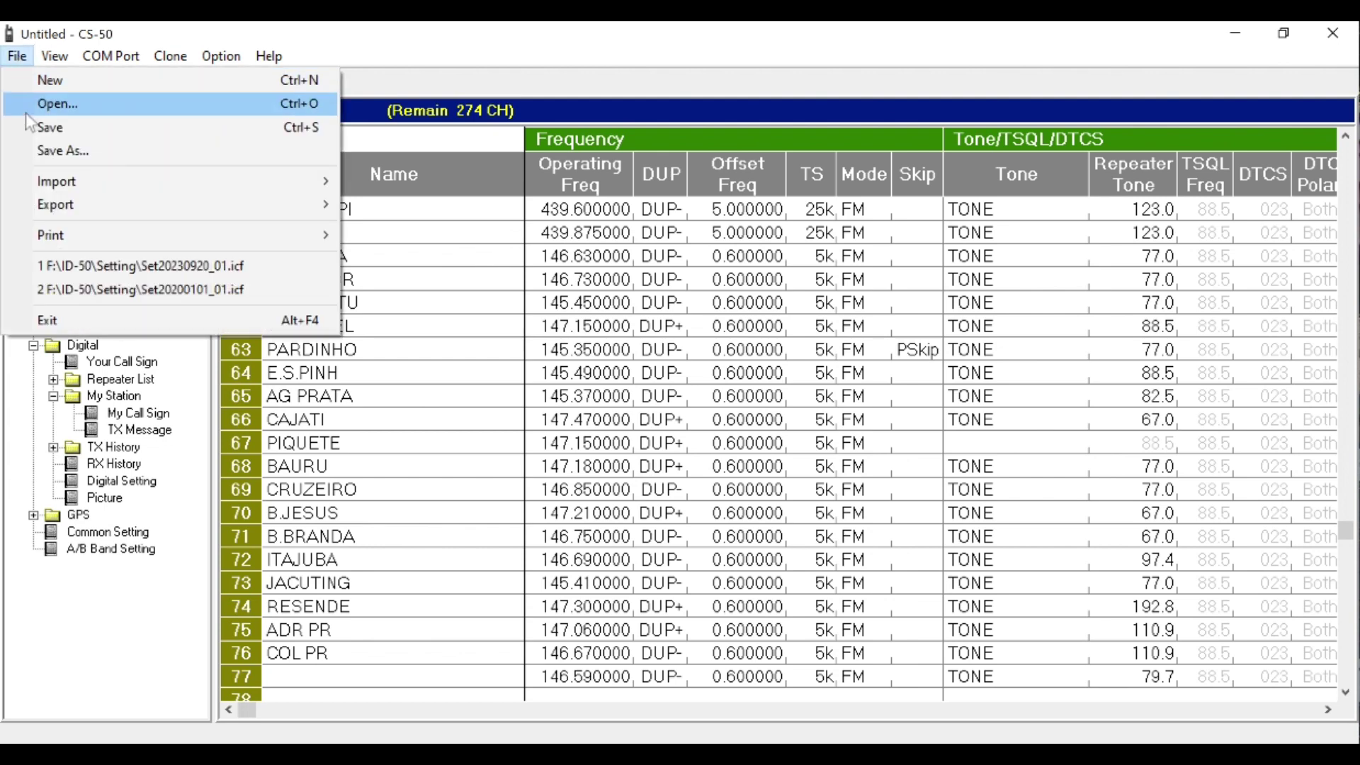
left_click(87, 148)
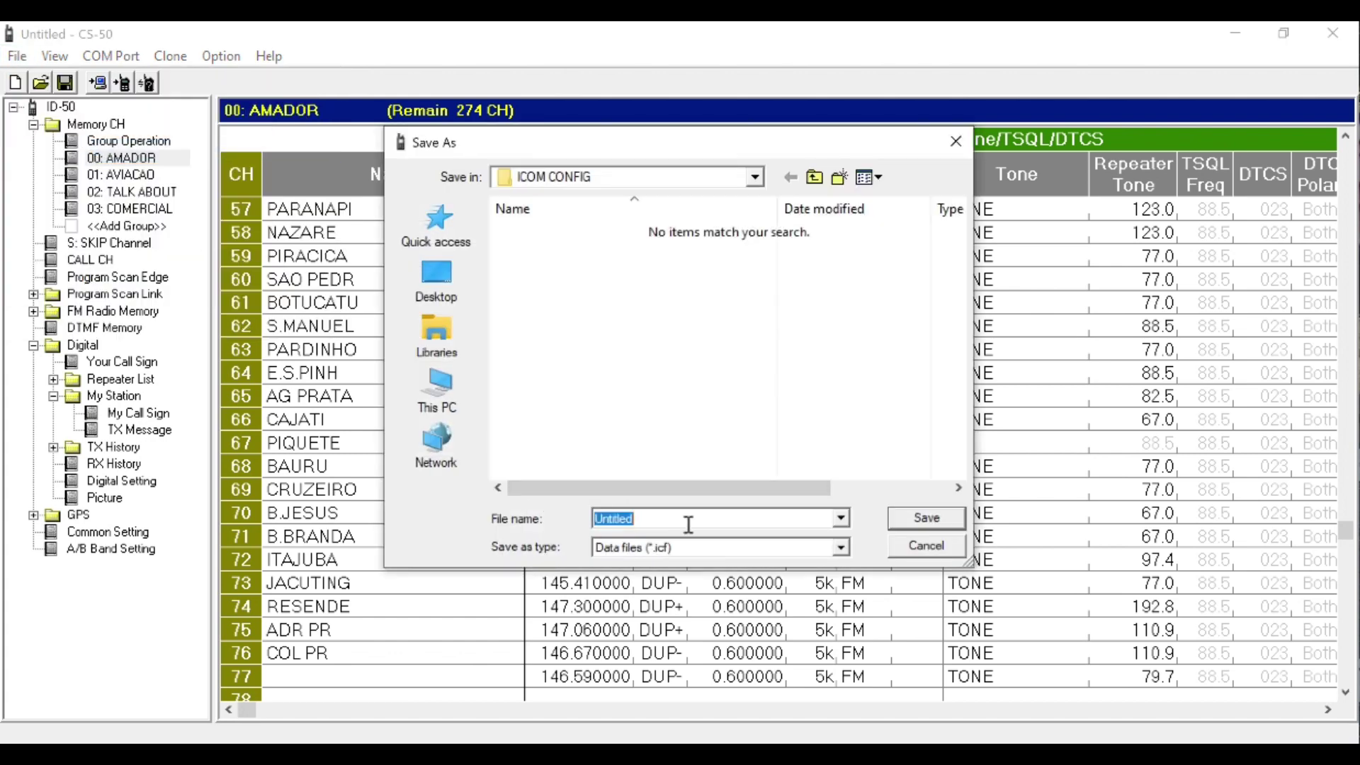
type("ID50 CONFIG")
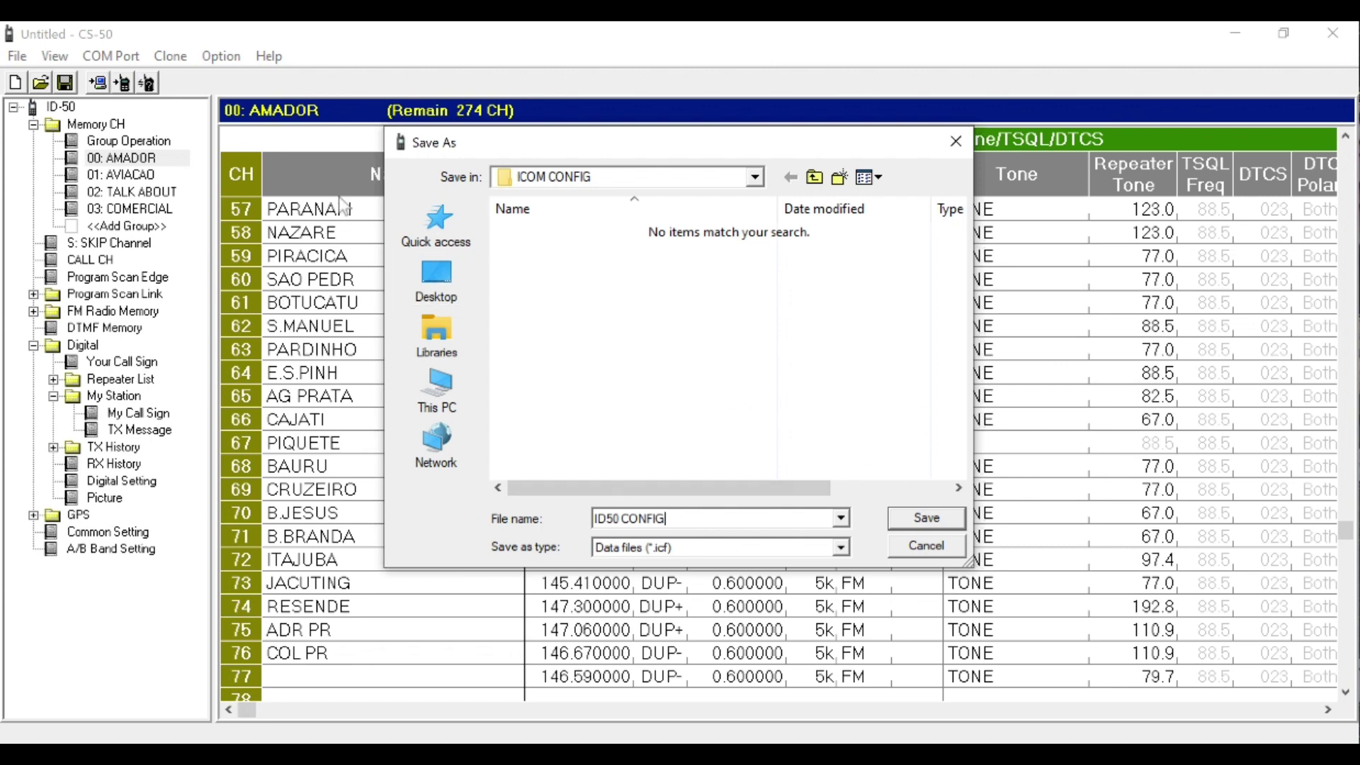
left_click(917, 519)
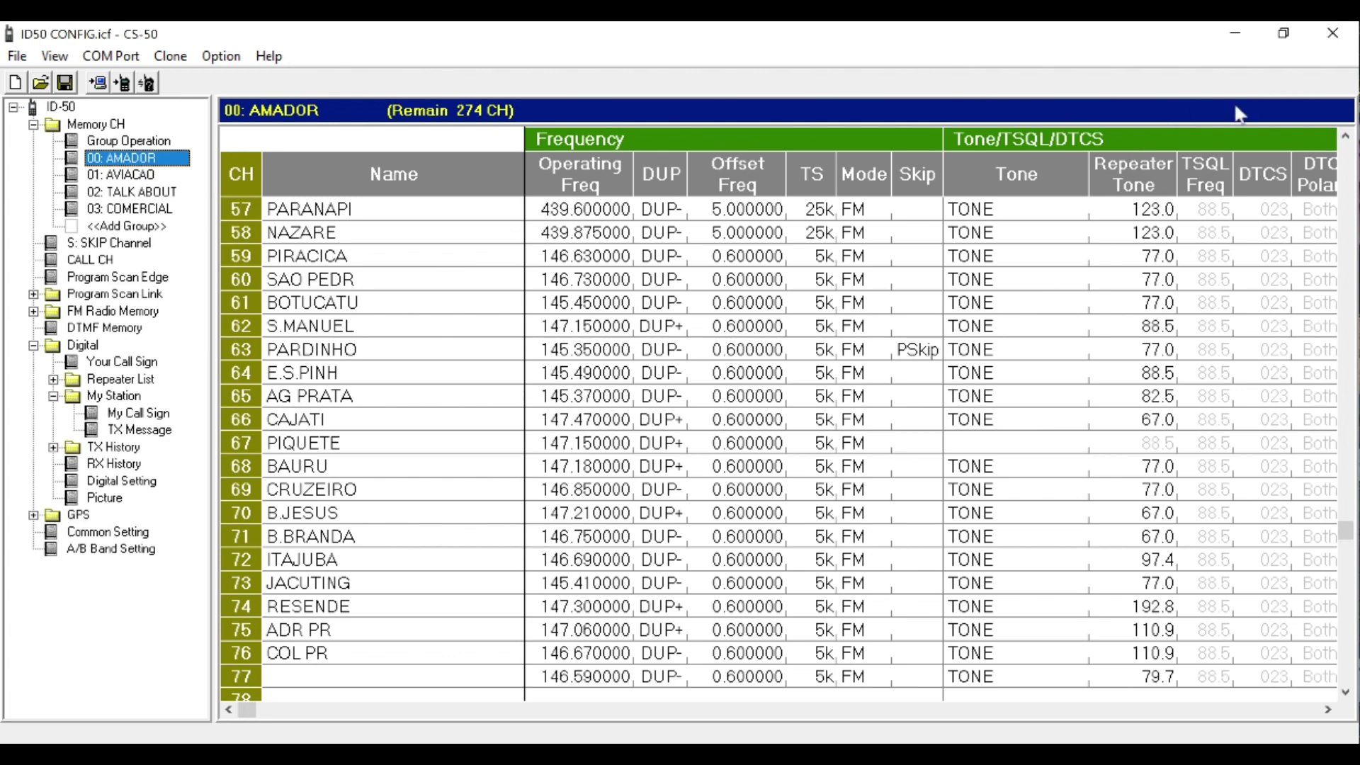
left_click(1331, 33)
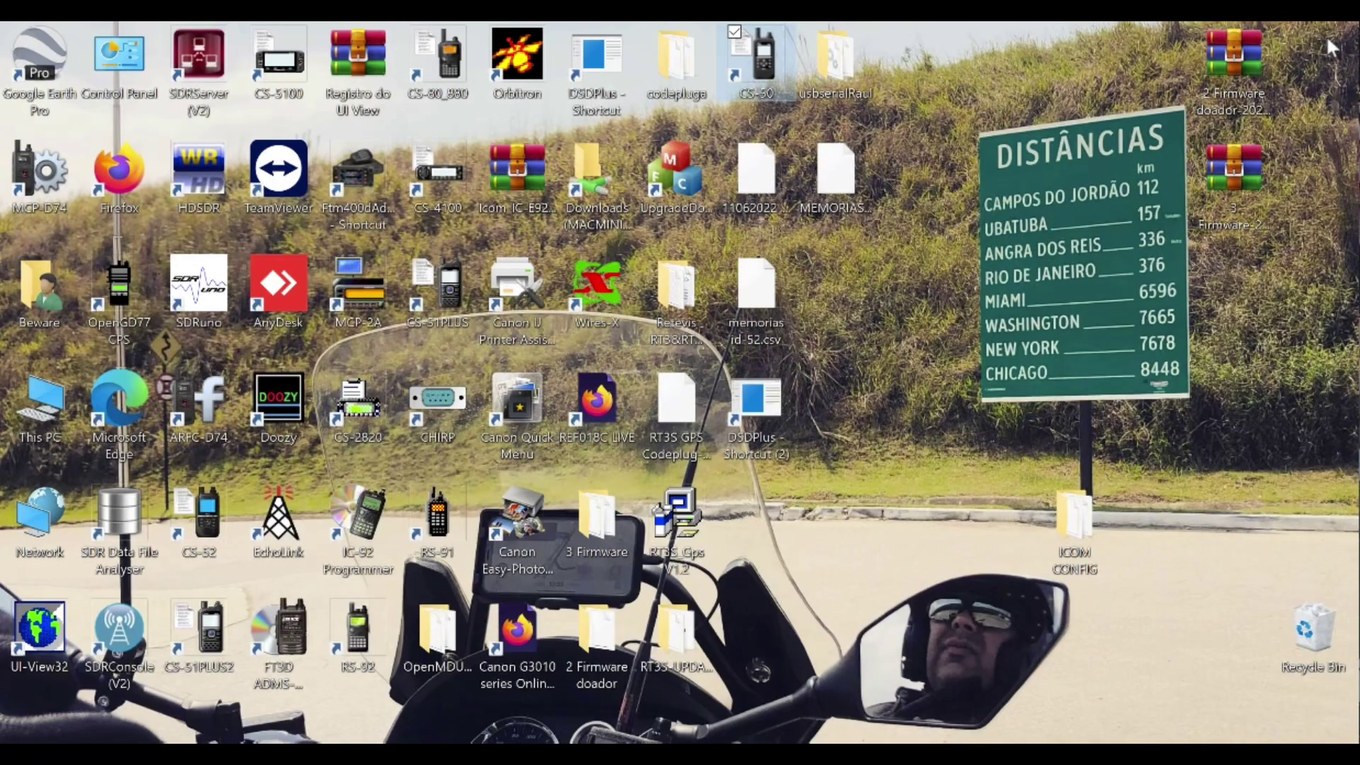
Step: Open the ICOM CONFIG desktop folder, and open the ID-50 Setting folder on the SDHC (F:) card in File Explorer
double_click(1081, 524)
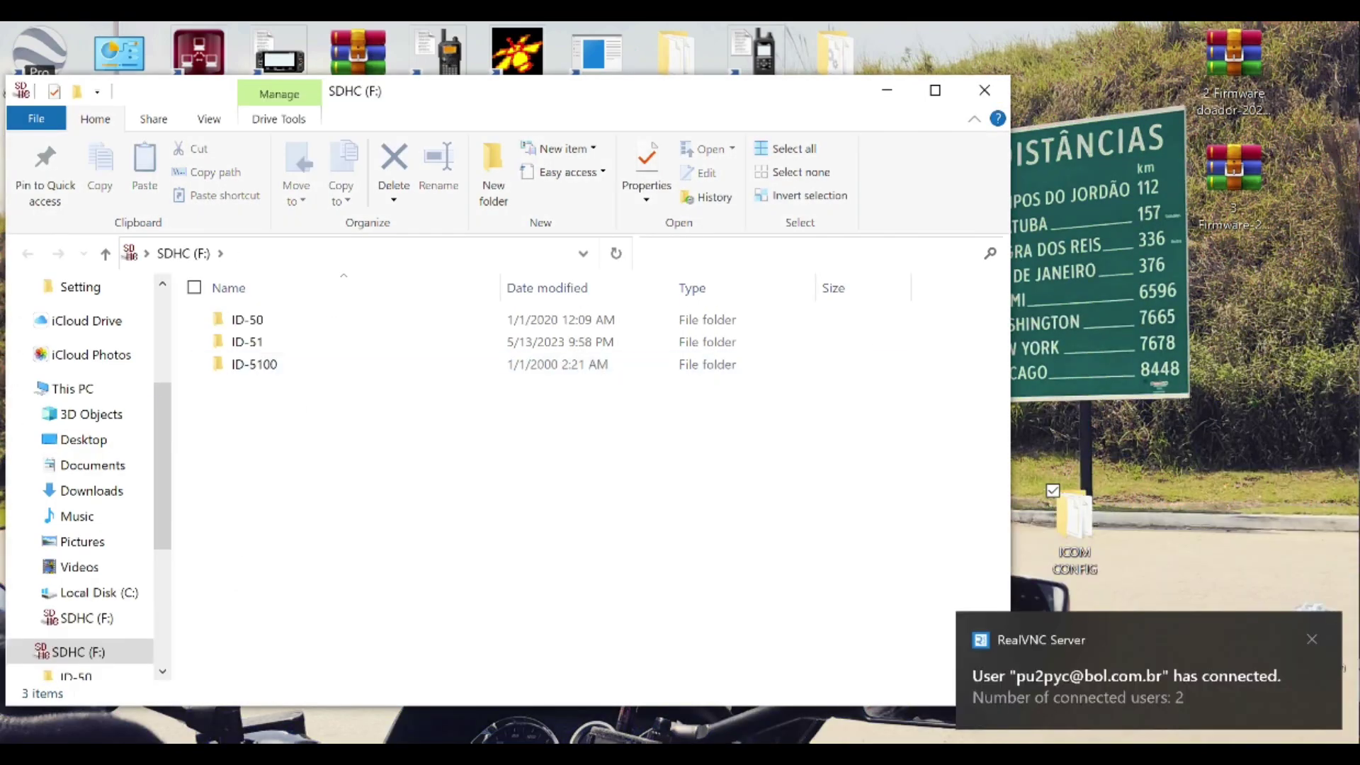
left_click_drag(158, 477, 158, 522)
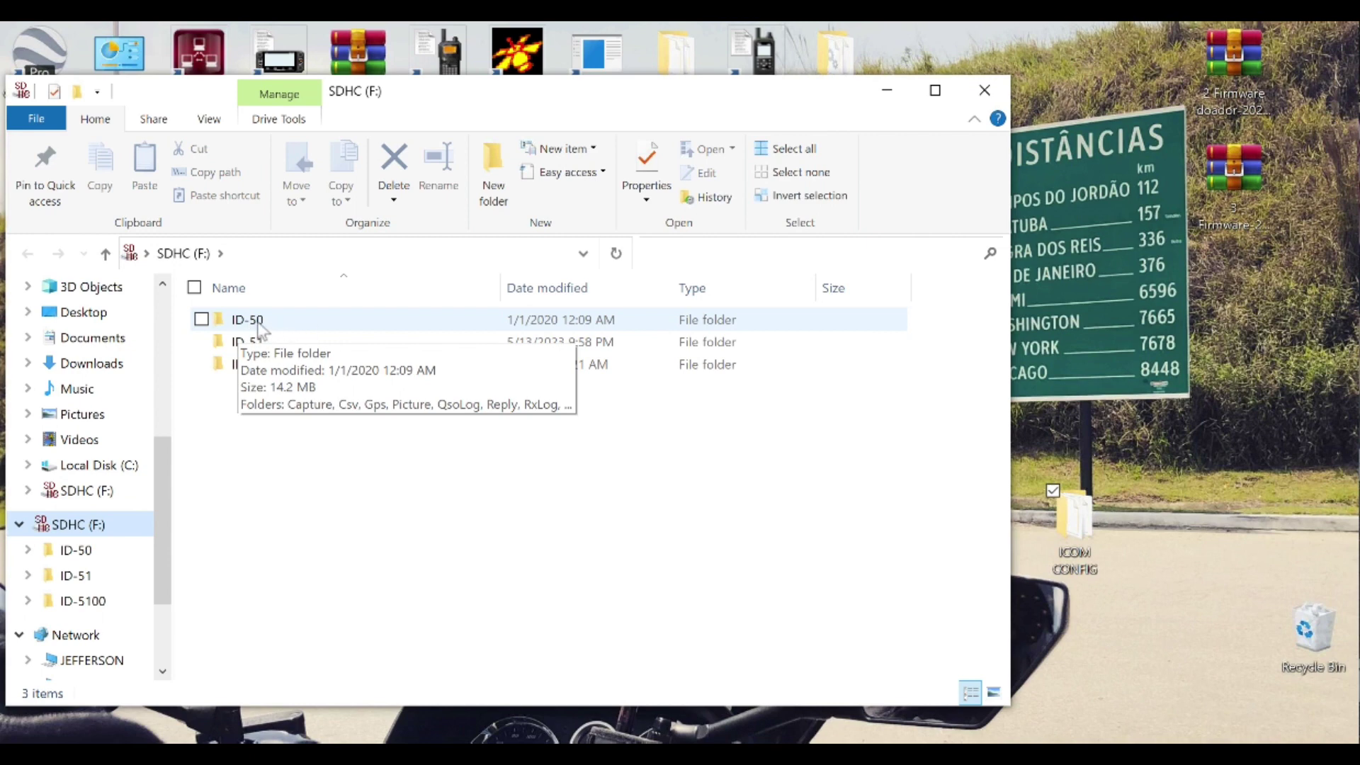
double_click(259, 326)
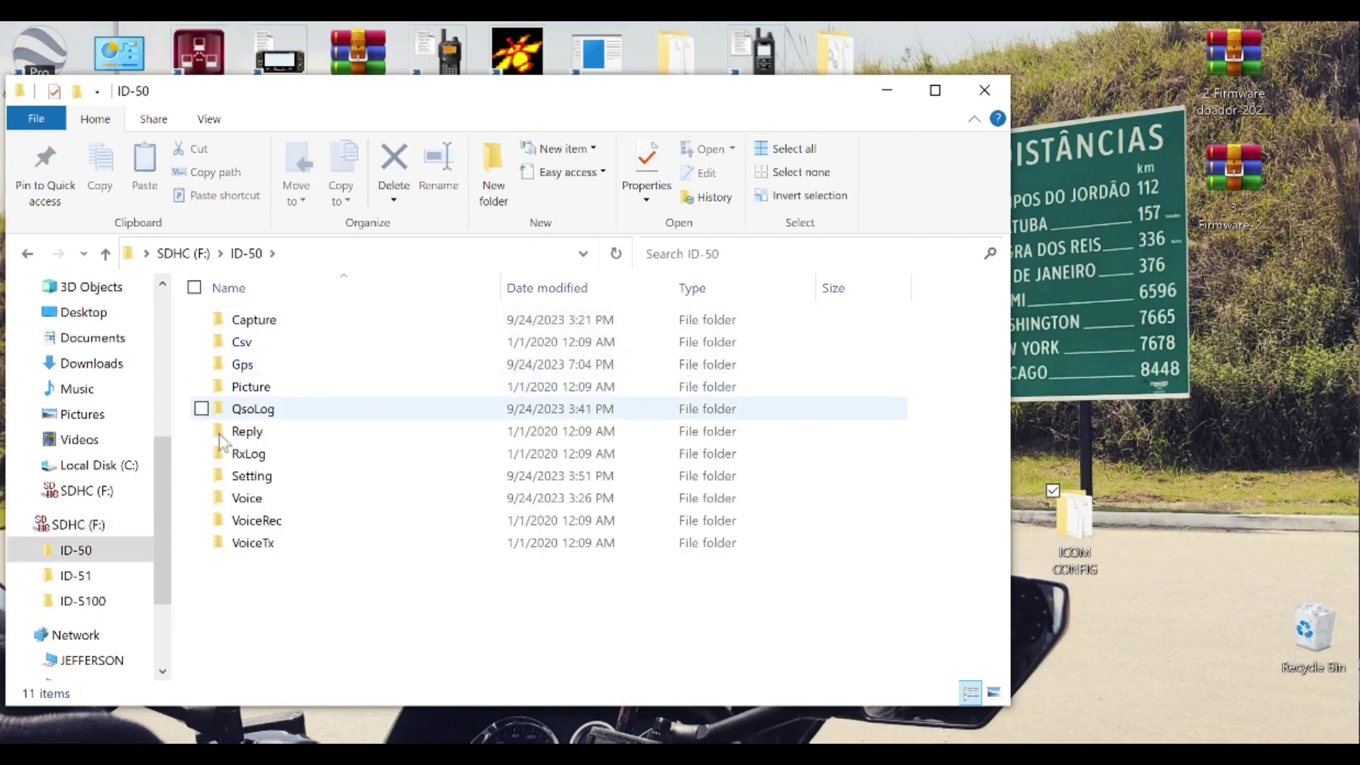
double_click(289, 478)
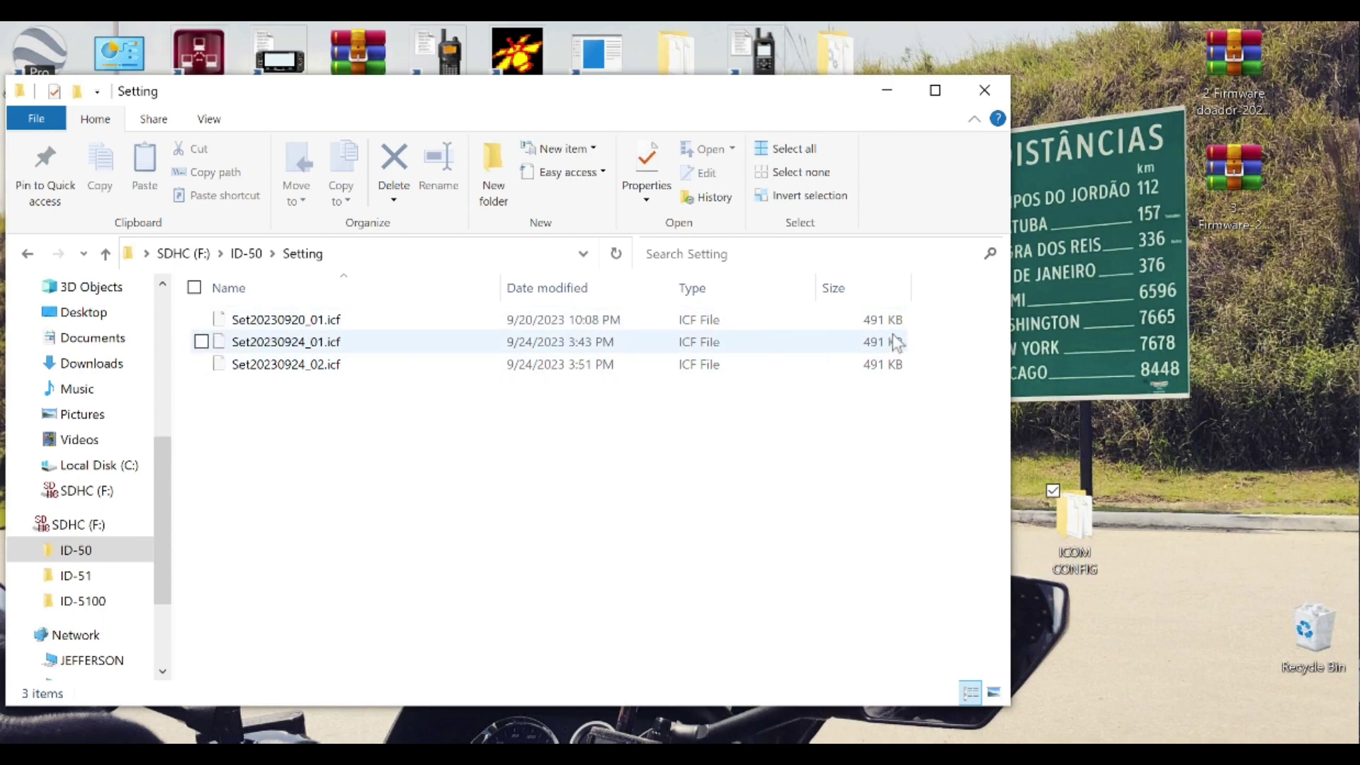
Step: Permanently delete Set20230924_01.icf and Set20230924_02.icf from the card's Setting folder
left_click_drag(731, 330, 200, 376)
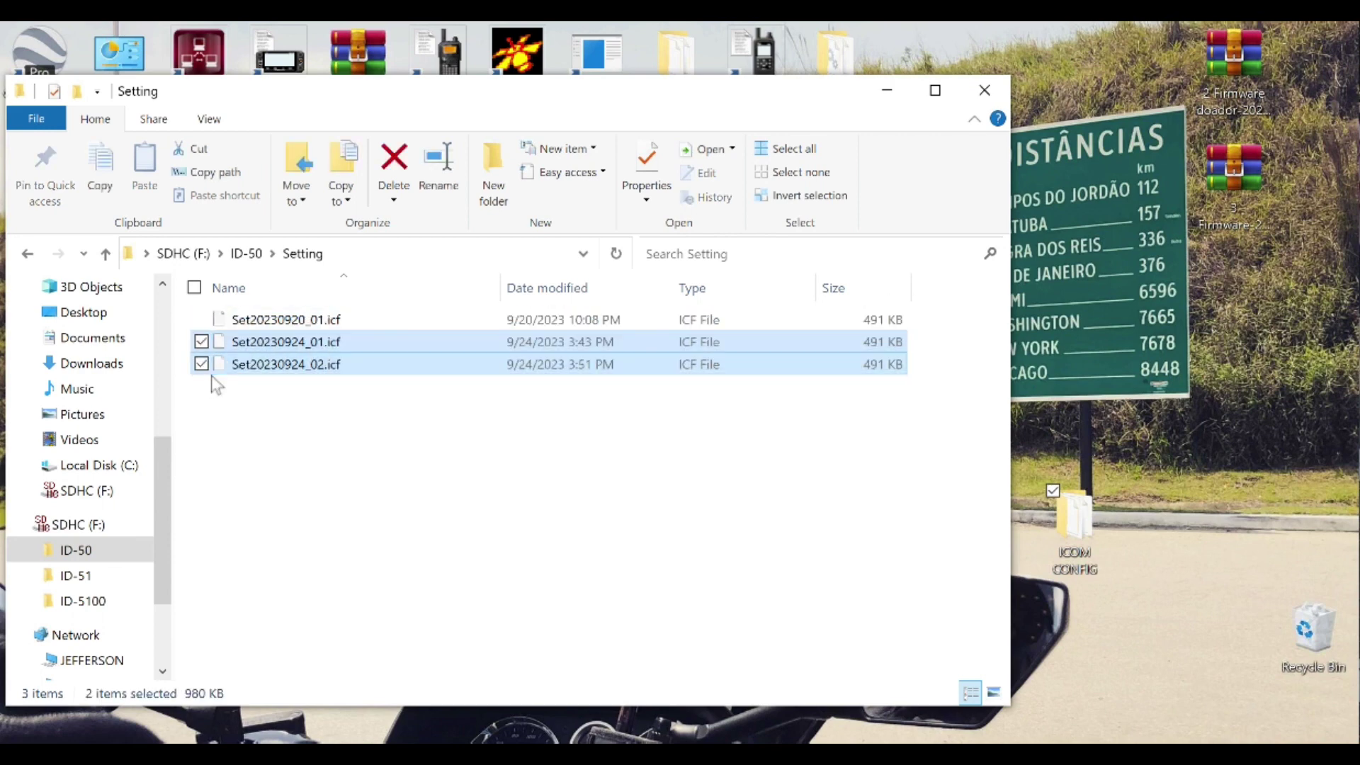
right_click(262, 354)
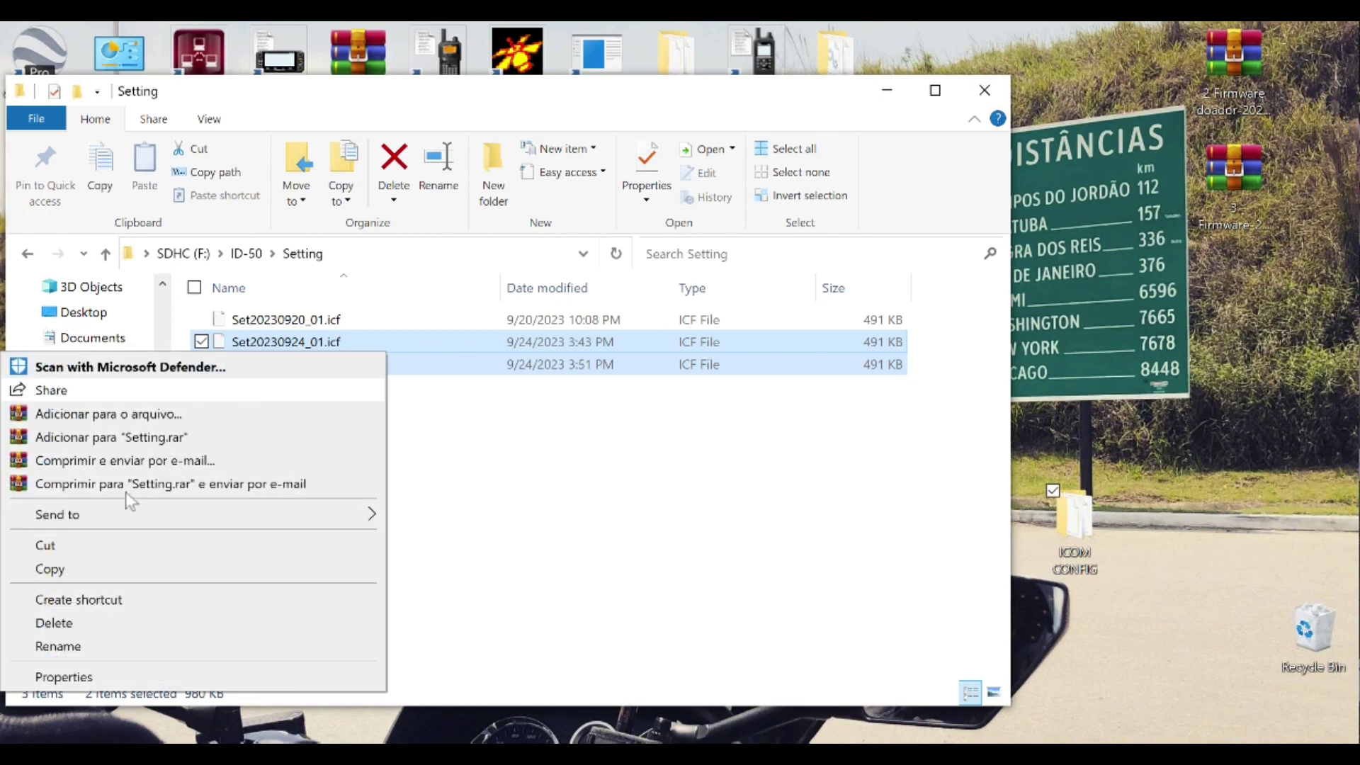
left_click(93, 623)
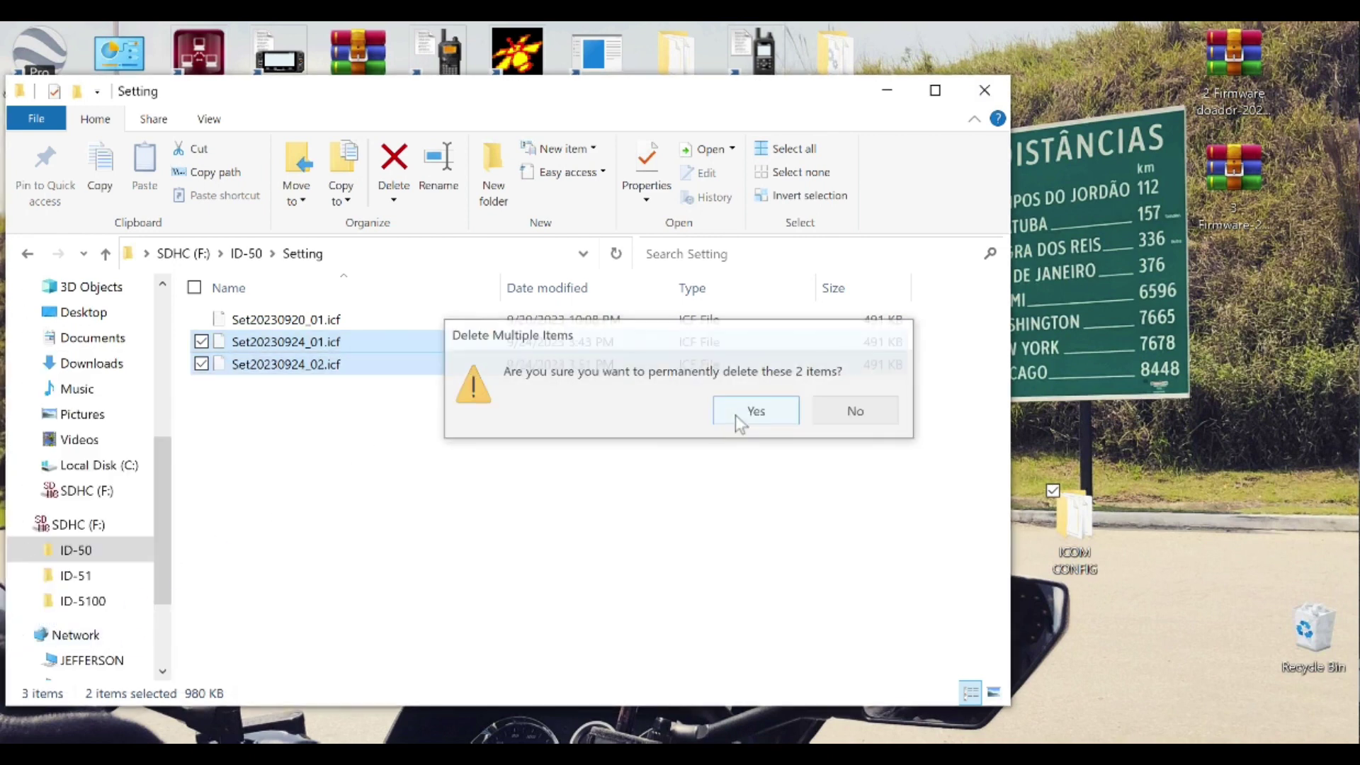
left_click(755, 410)
Step: Permanently delete the remaining Set20230920_01.icf from the card's Setting folder
right_click(728, 324)
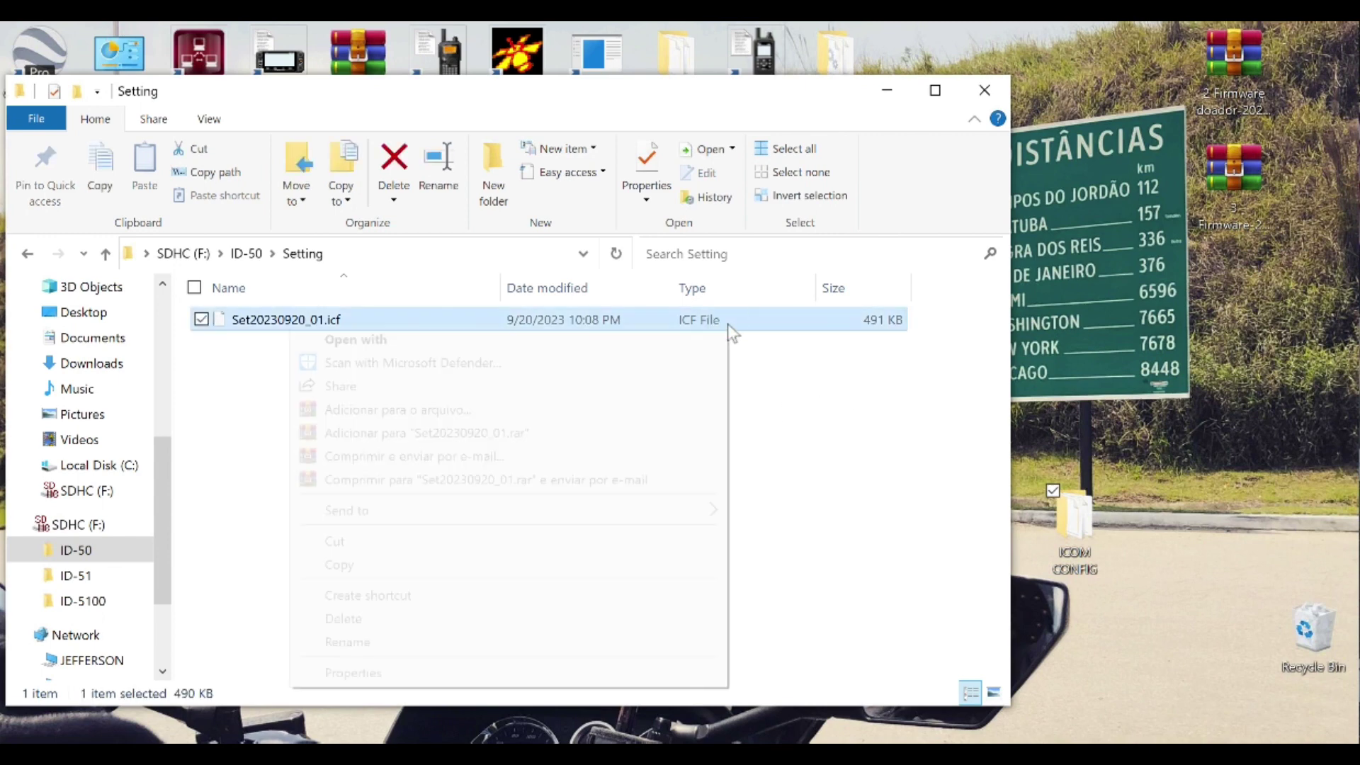
left_click(369, 618)
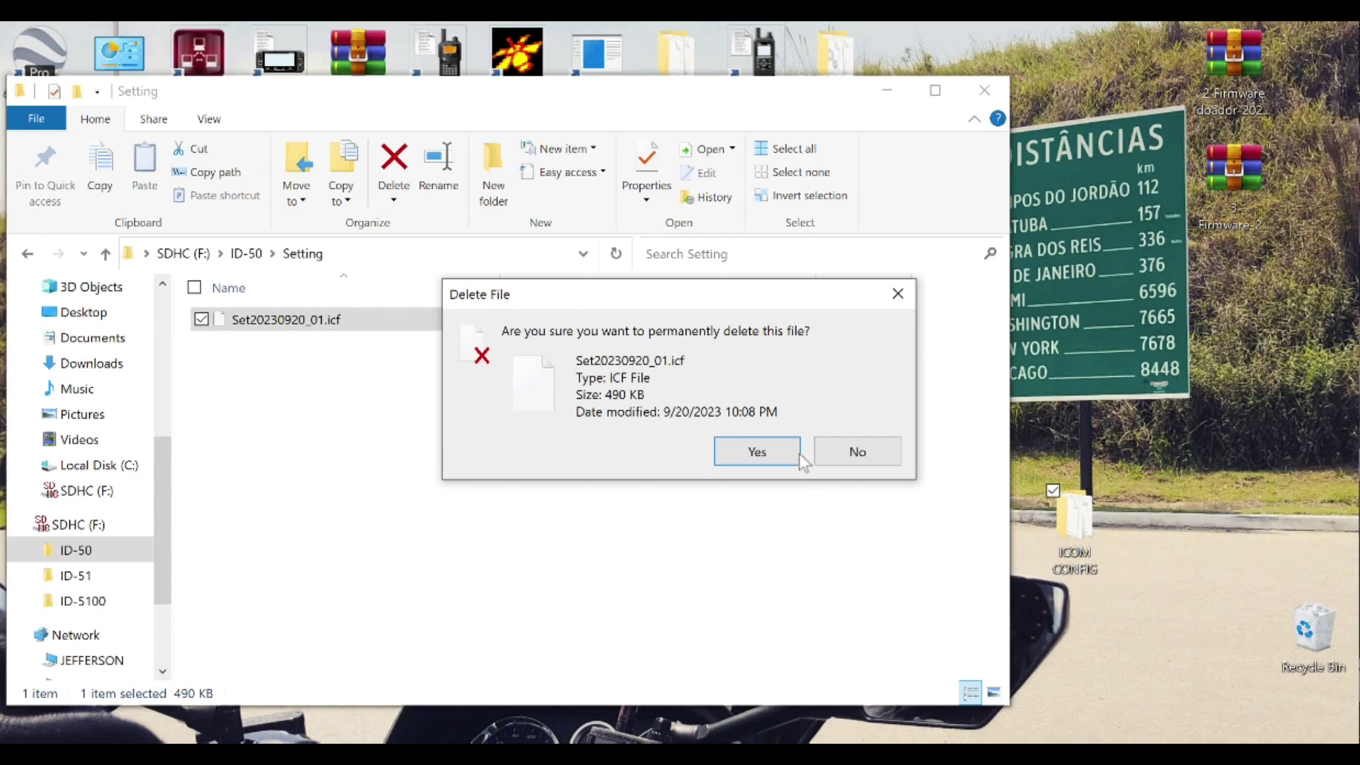
left_click(784, 452)
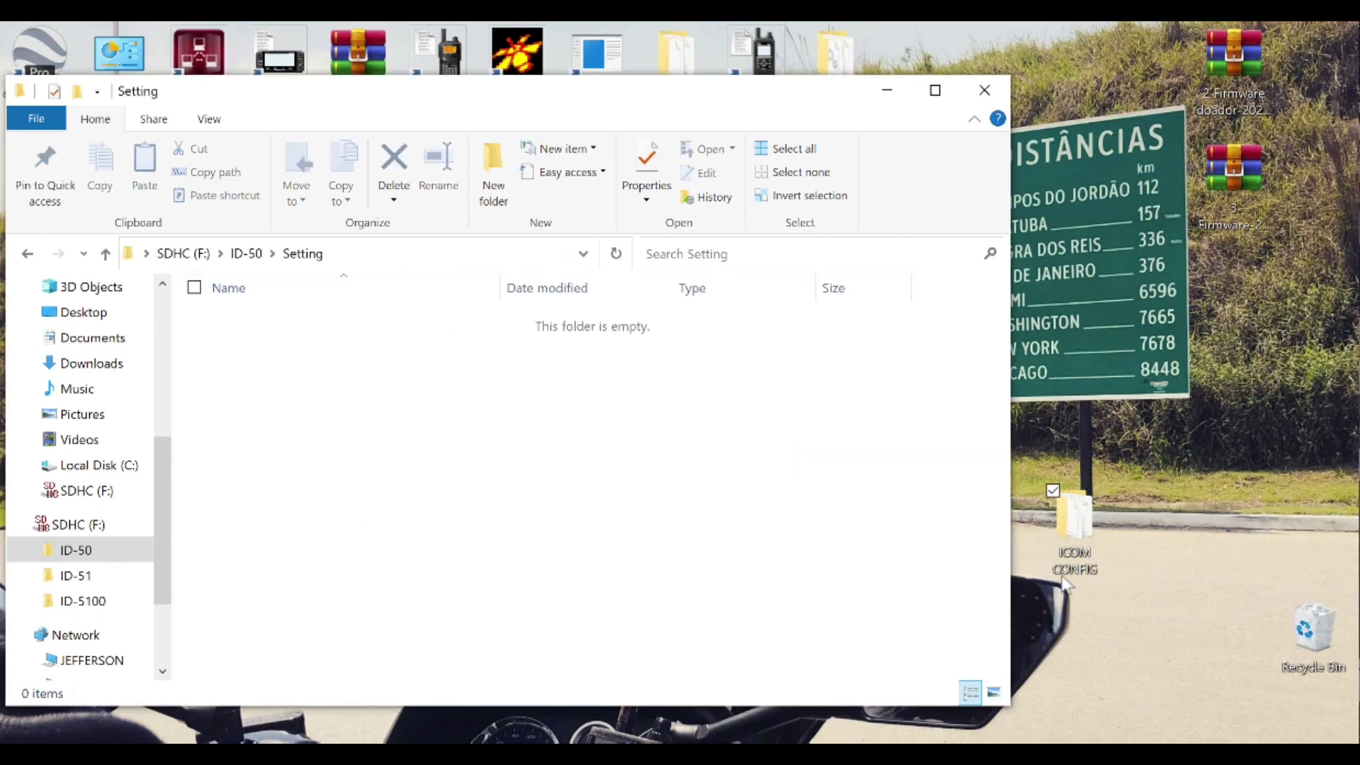
Step: Copy ID50 CONFIG.icf from the ICOM CONFIG desktop folder into the card's ID-50 Setting folder
double_click(1090, 537)
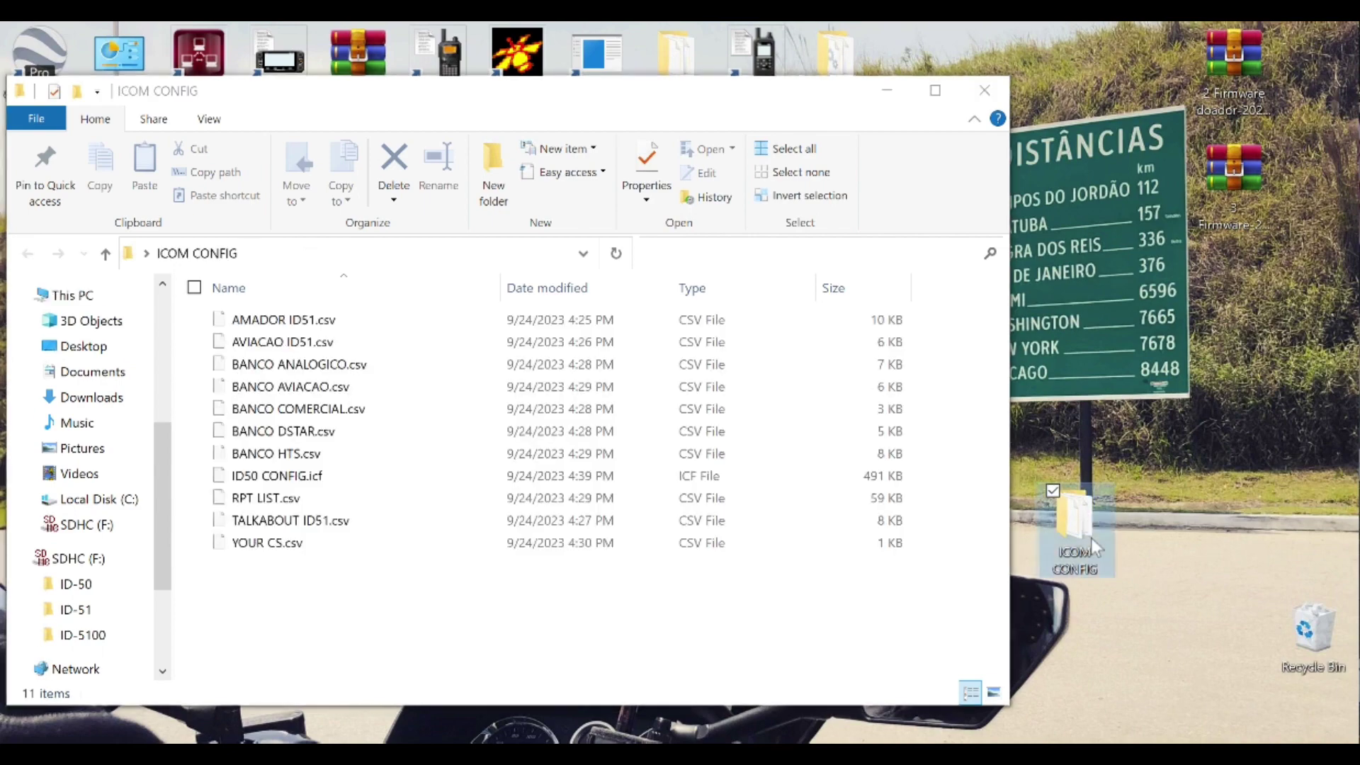
left_click(946, 255)
left_click_drag(694, 92, 1188, 190)
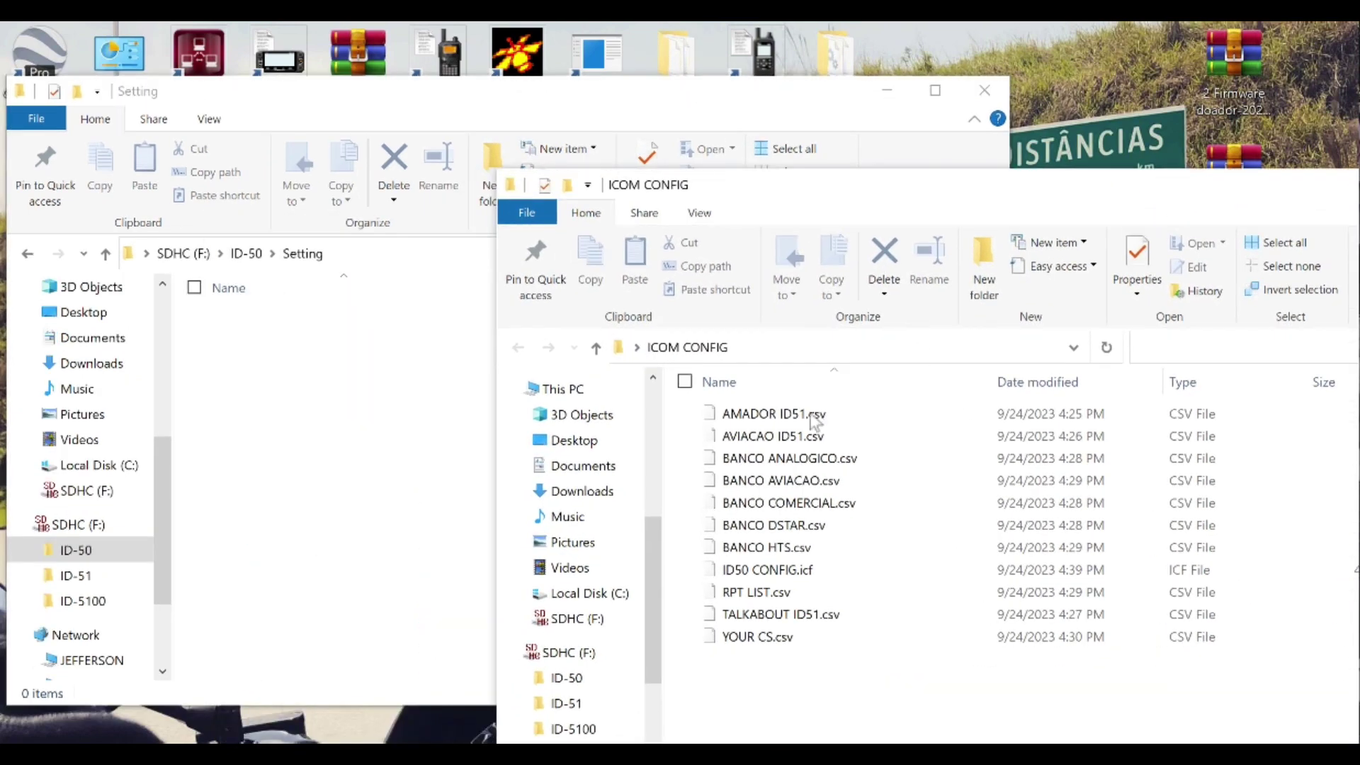
left_click_drag(804, 572, 275, 436)
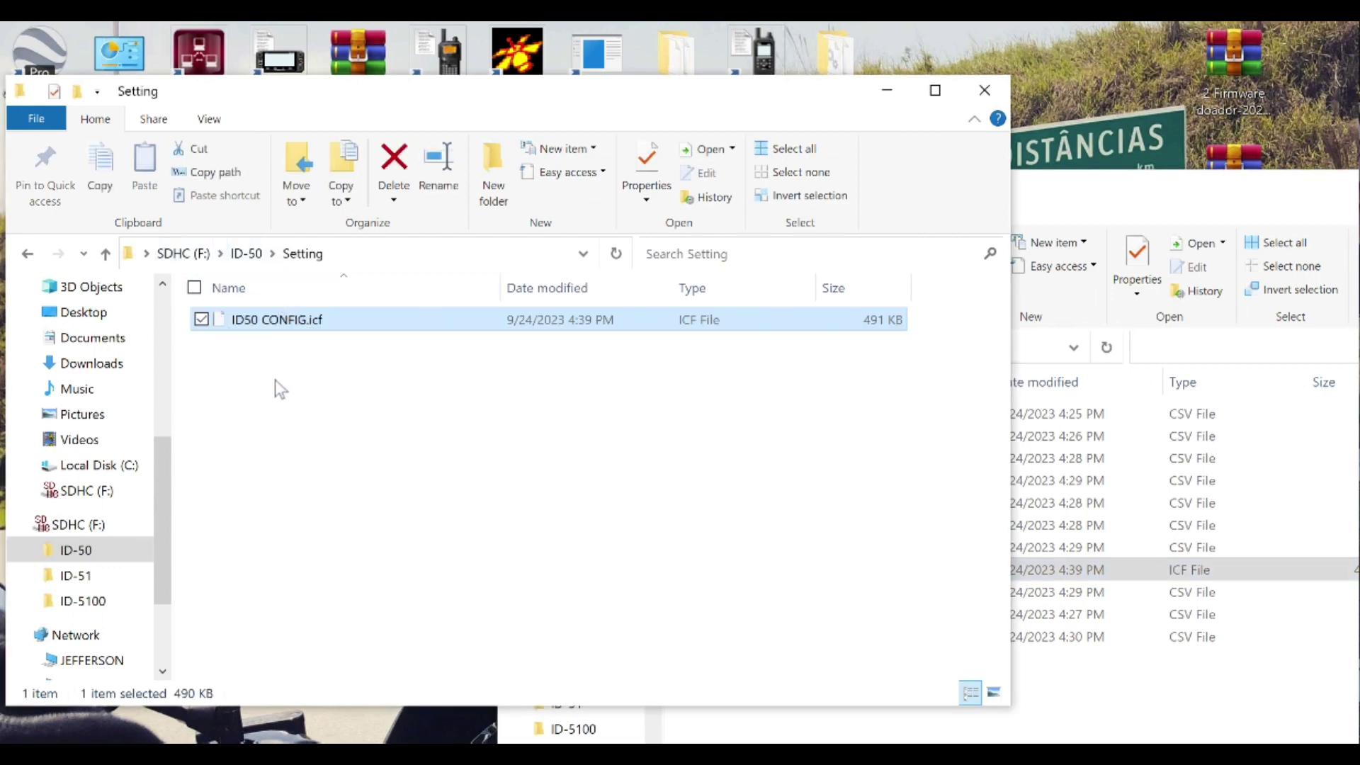
Step: Check the ID-50 and Setting folders on the SDHC (F:) card, and close both File Explorer windows
left_click(27, 253)
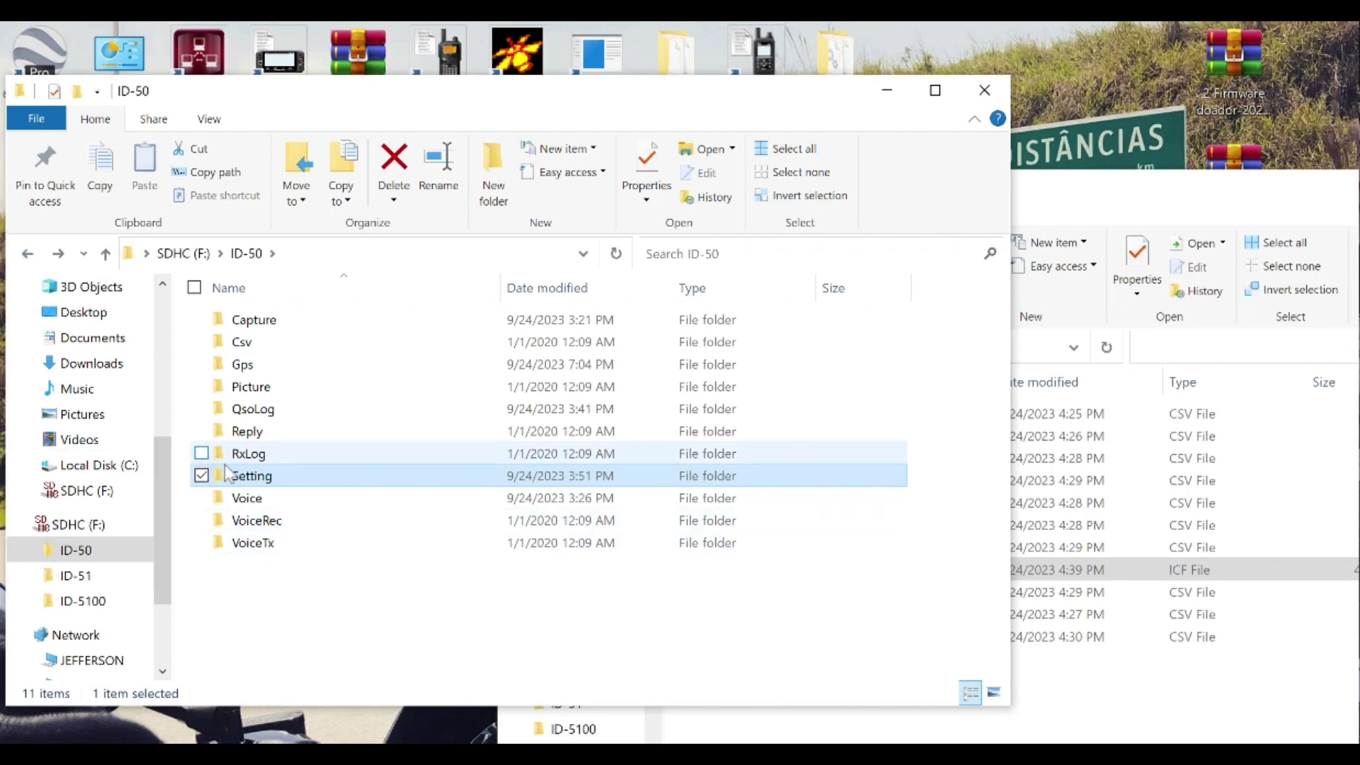
double_click(248, 475)
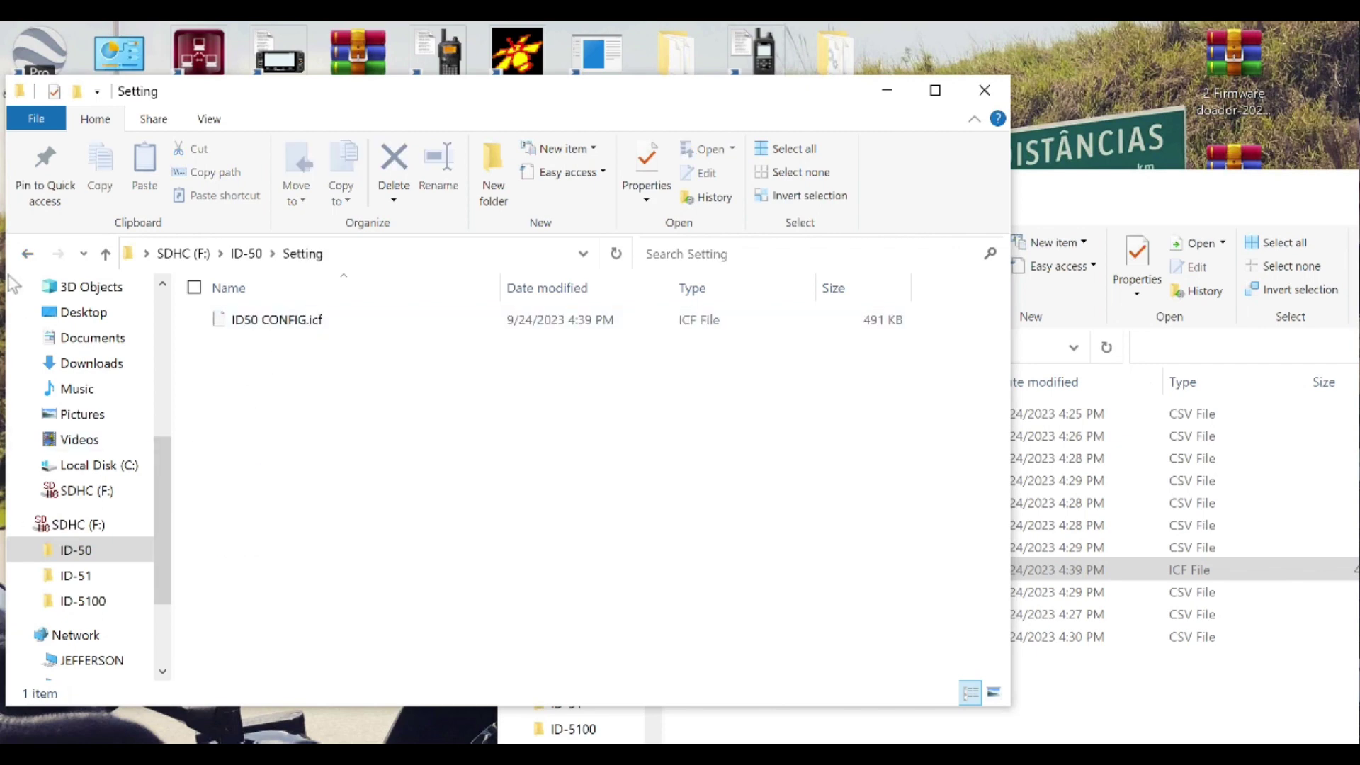
left_click(28, 254)
left_click(27, 255)
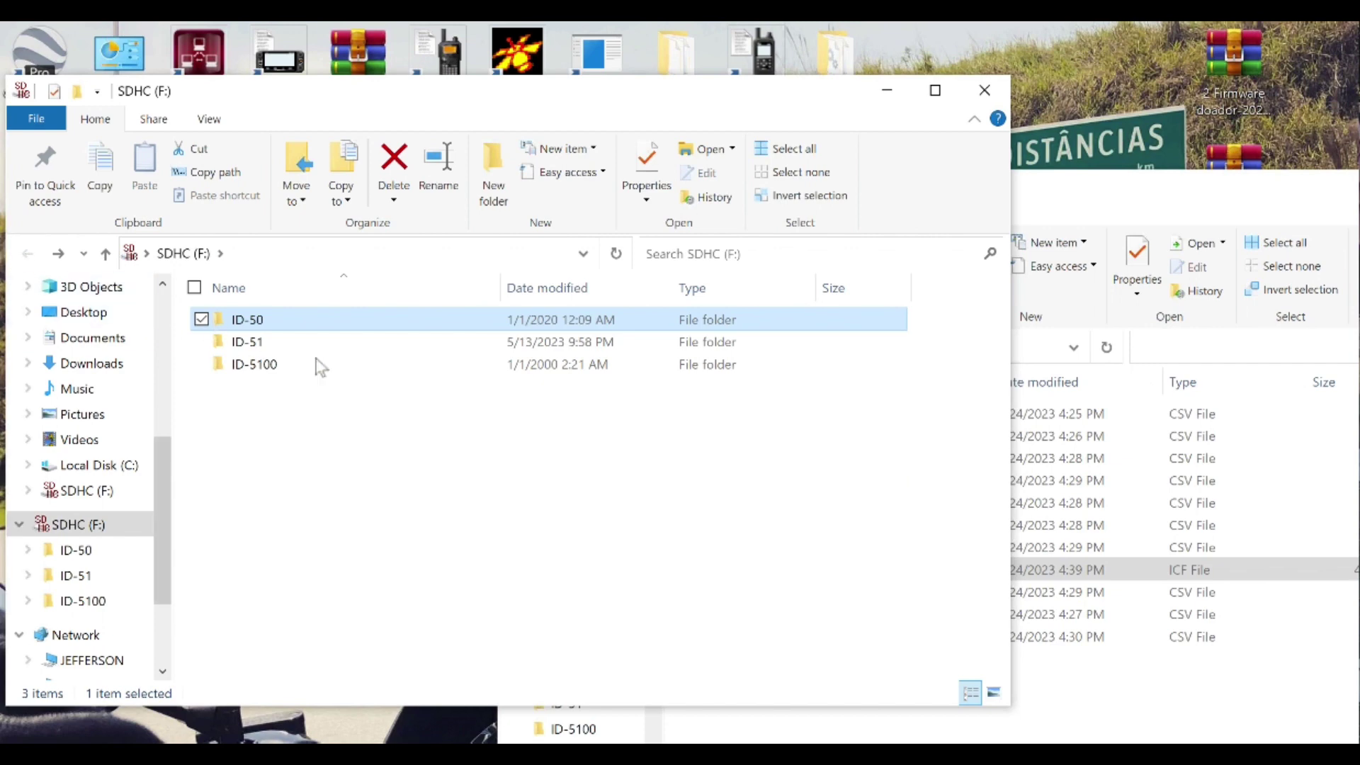
left_click(976, 91)
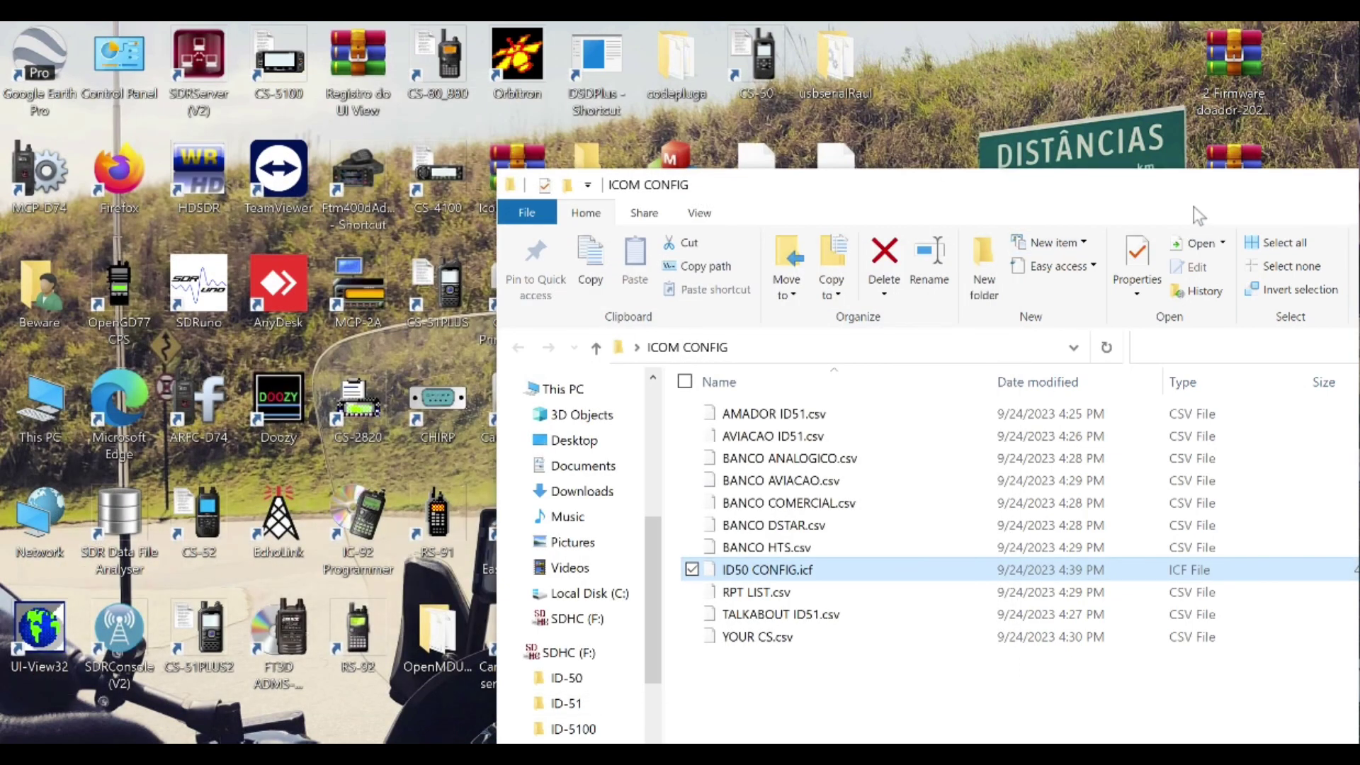
left_click_drag(899, 195, 597, 198)
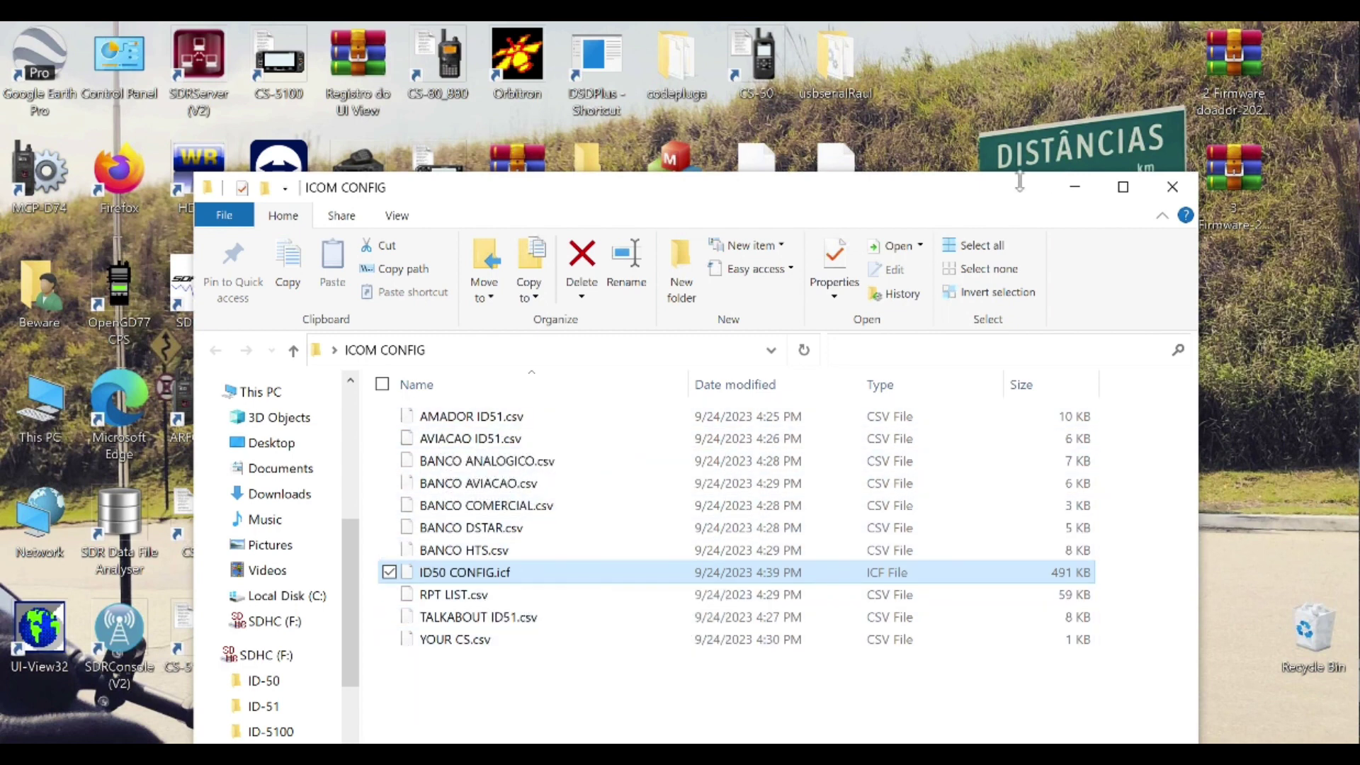
left_click(1175, 198)
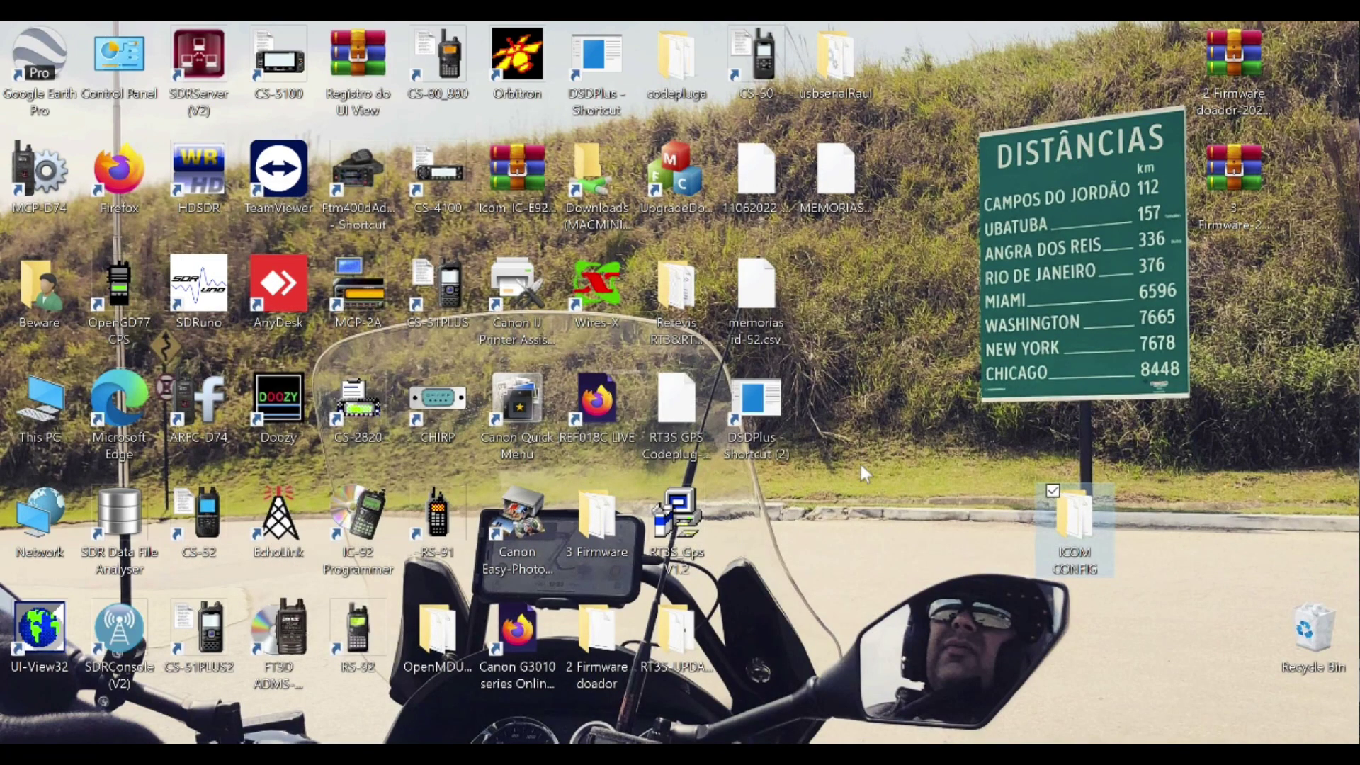
Step: Open CS-4100 from the desktop, show memory channels 0 - 99 and widen the window to reveal the Name and Skip columns
left_click(439, 176)
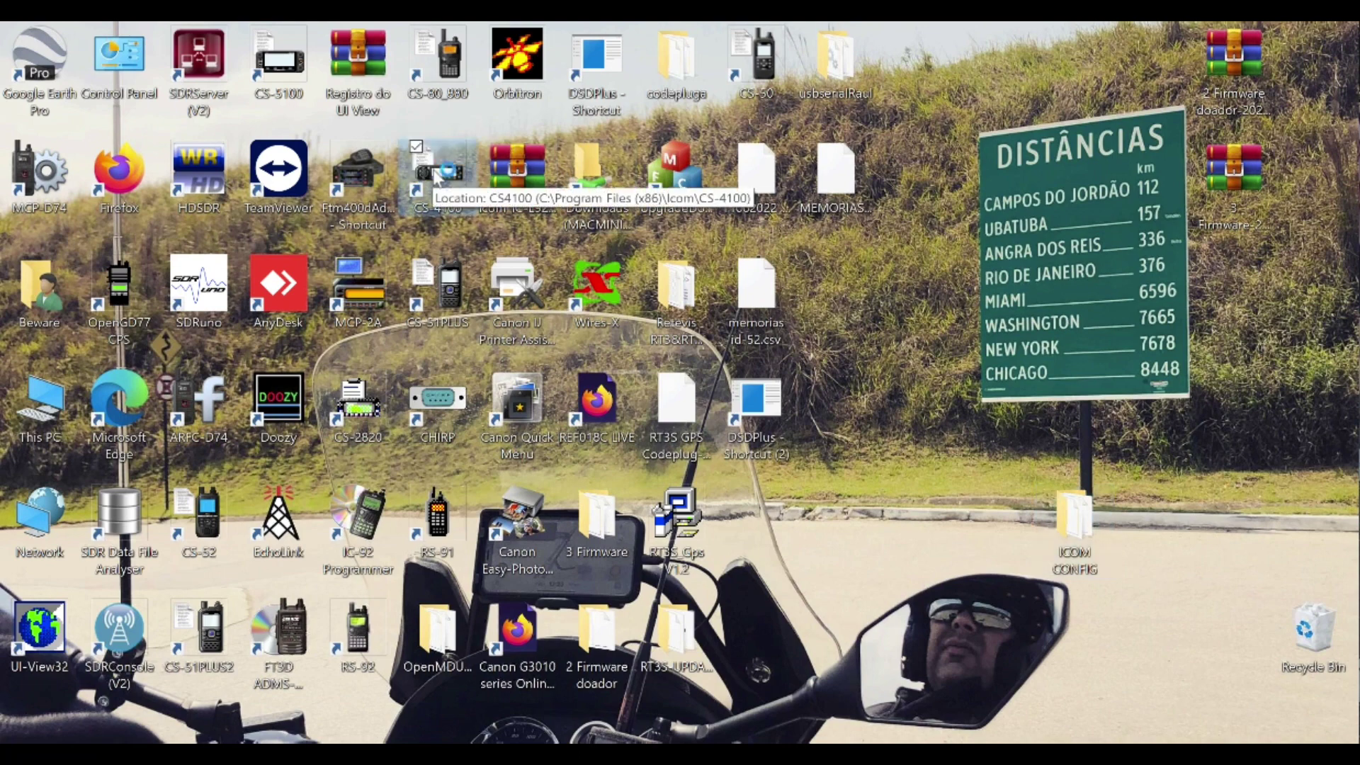
double_click(437, 177)
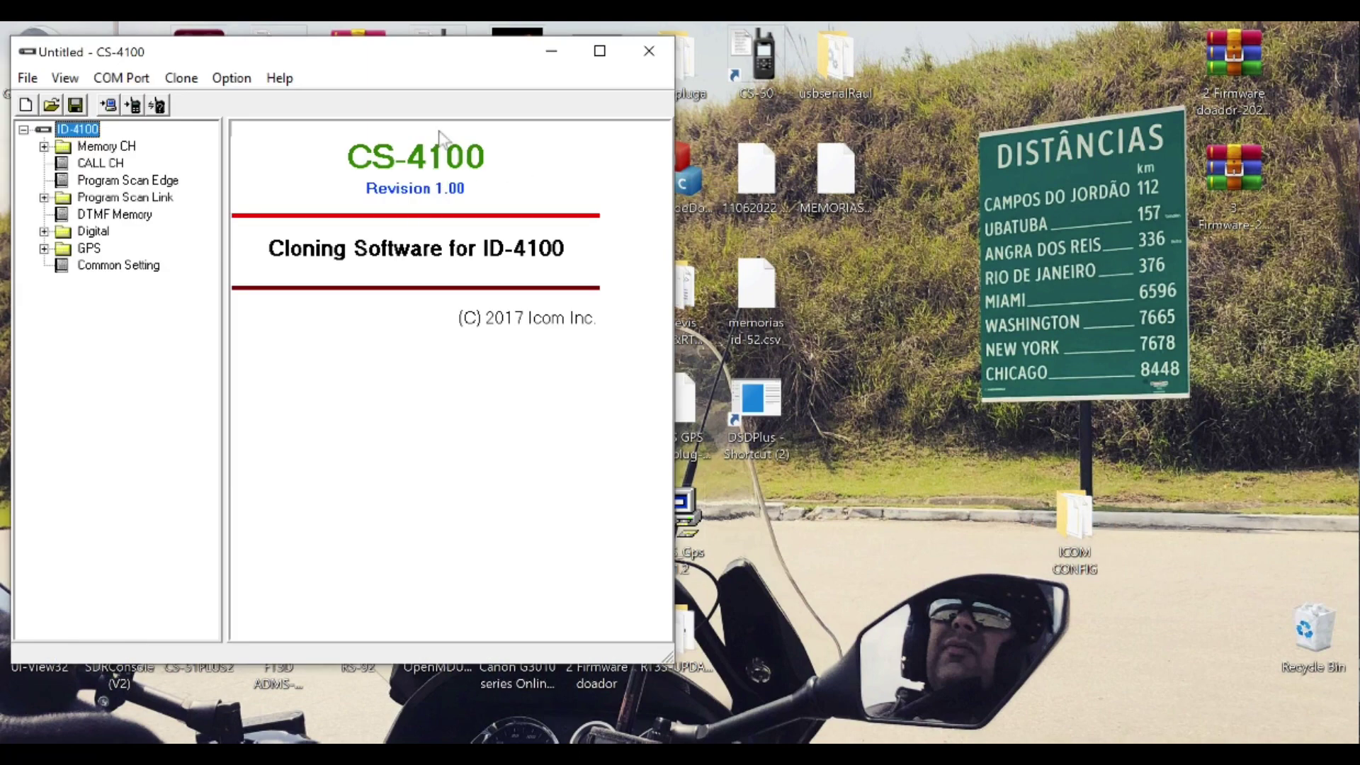
left_click(44, 146)
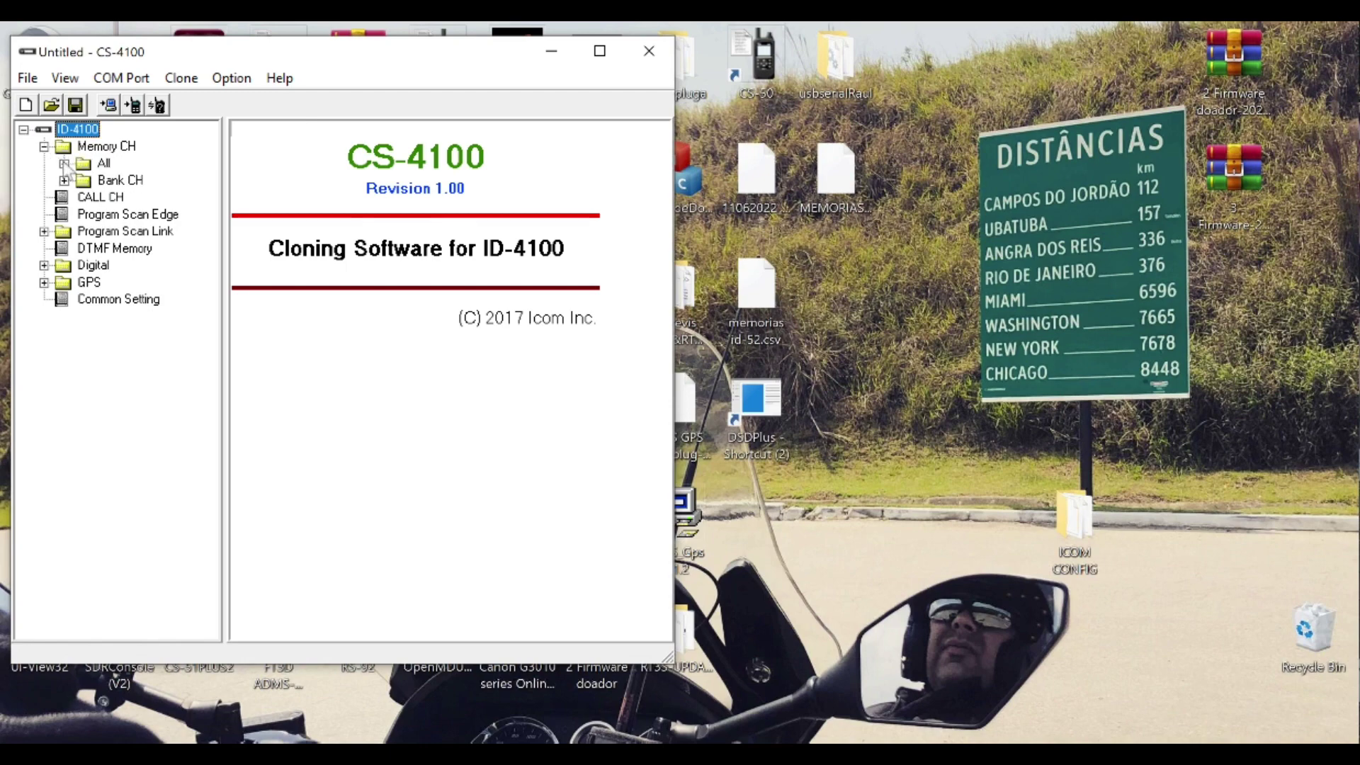
left_click(65, 164)
left_click(126, 180)
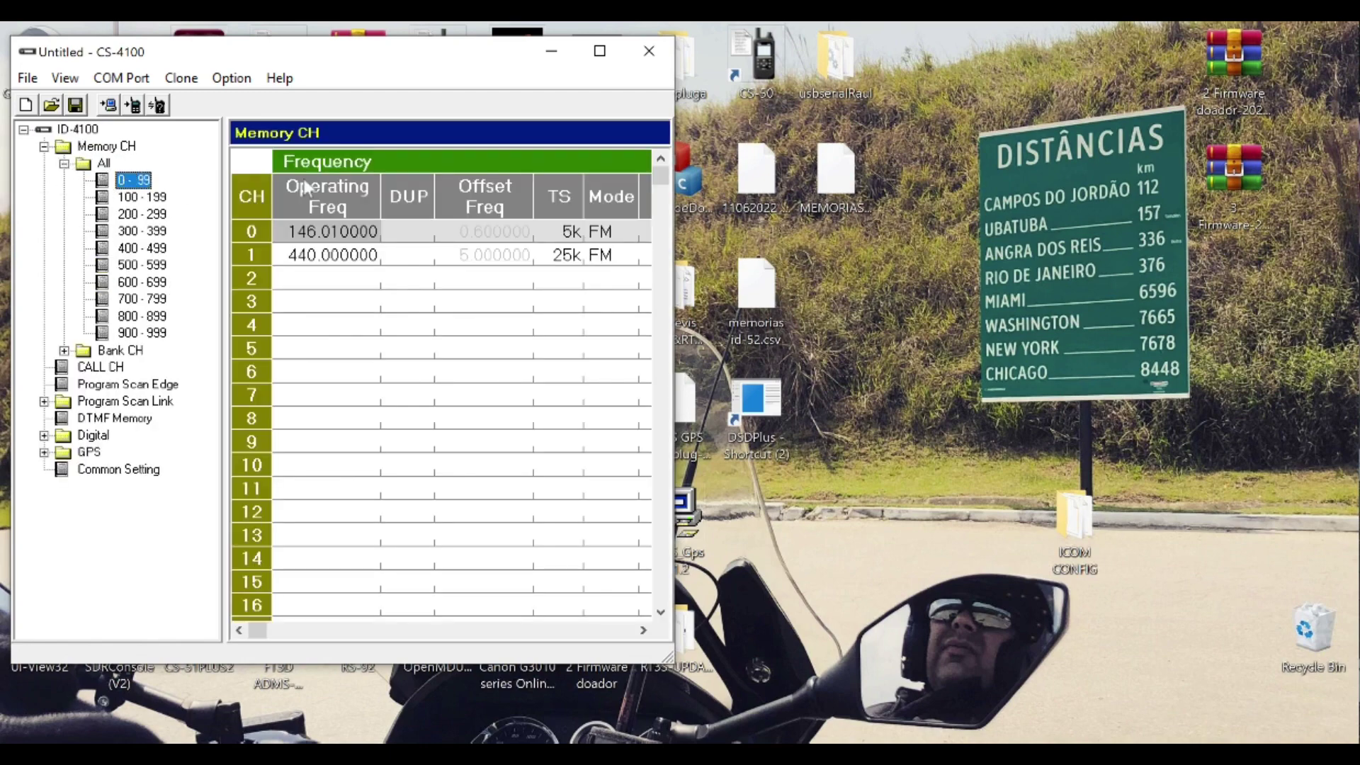
left_click_drag(680, 247, 981, 259)
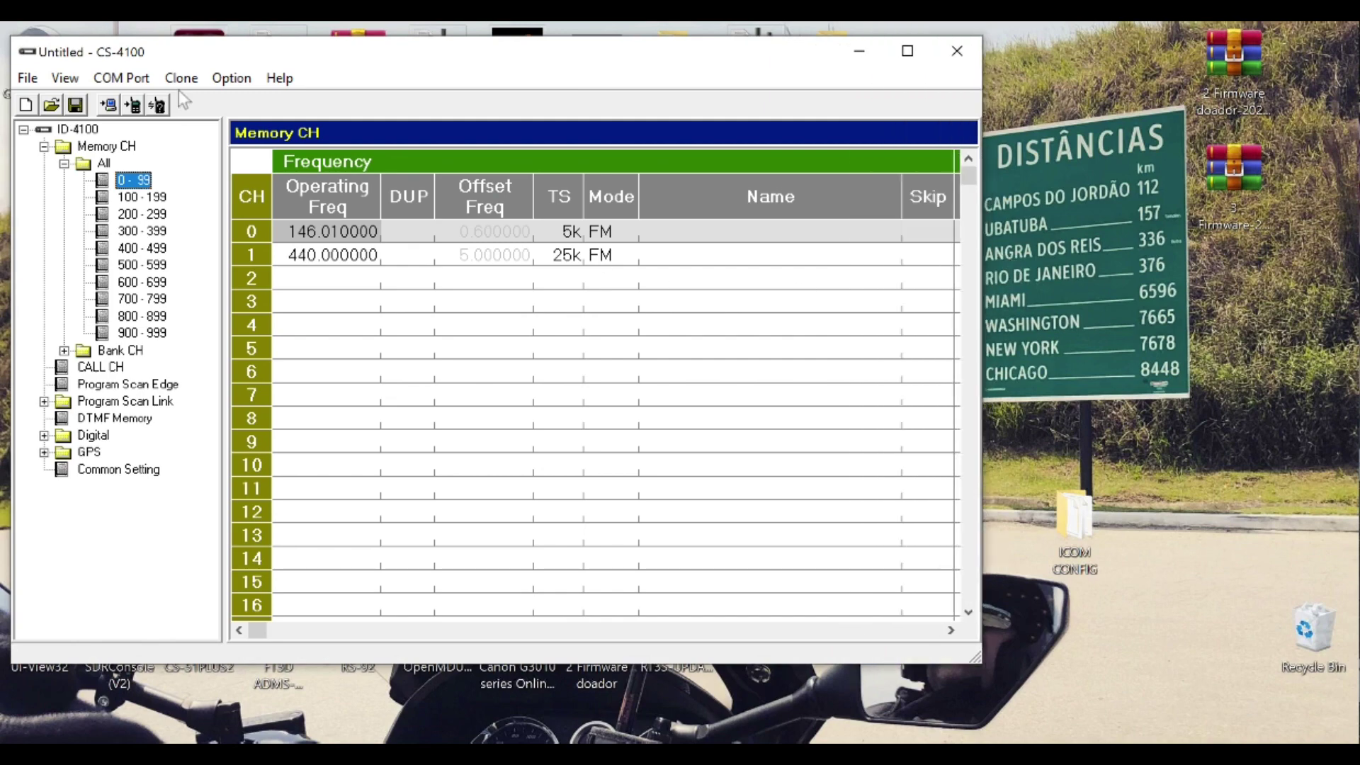
Step: Import AMADOR ID51.csv from the ICOM CONFIG desktop folder into memory channels 0 - 99, replacing the current sheet
left_click(28, 78)
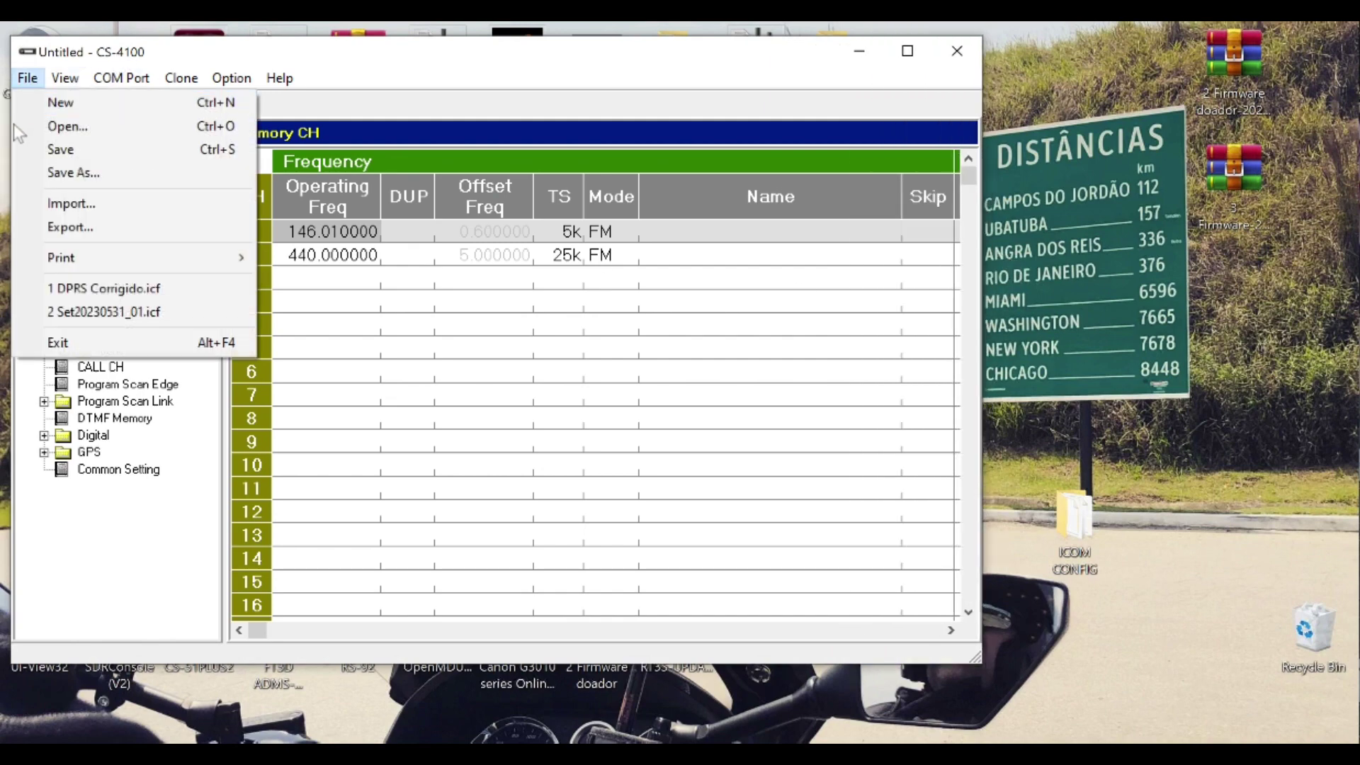
left_click(71, 203)
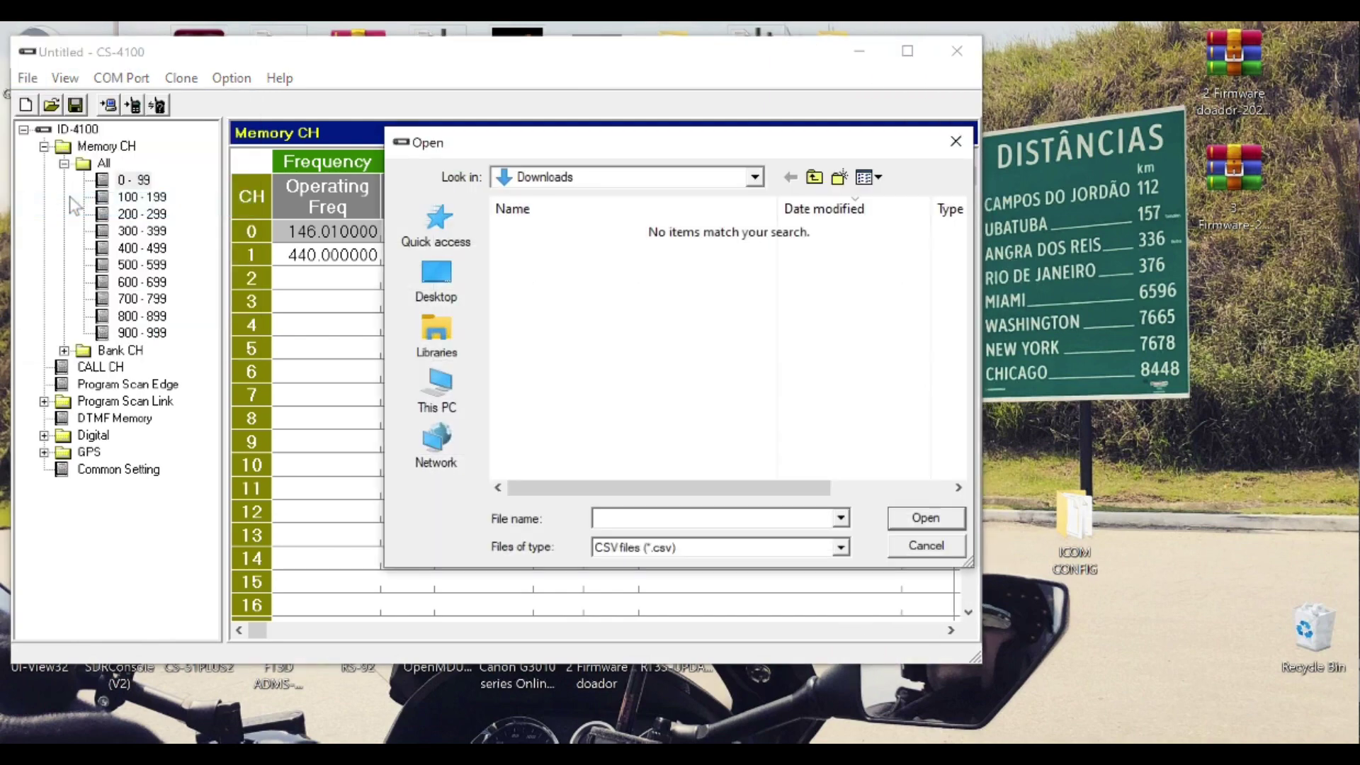
left_click(433, 274)
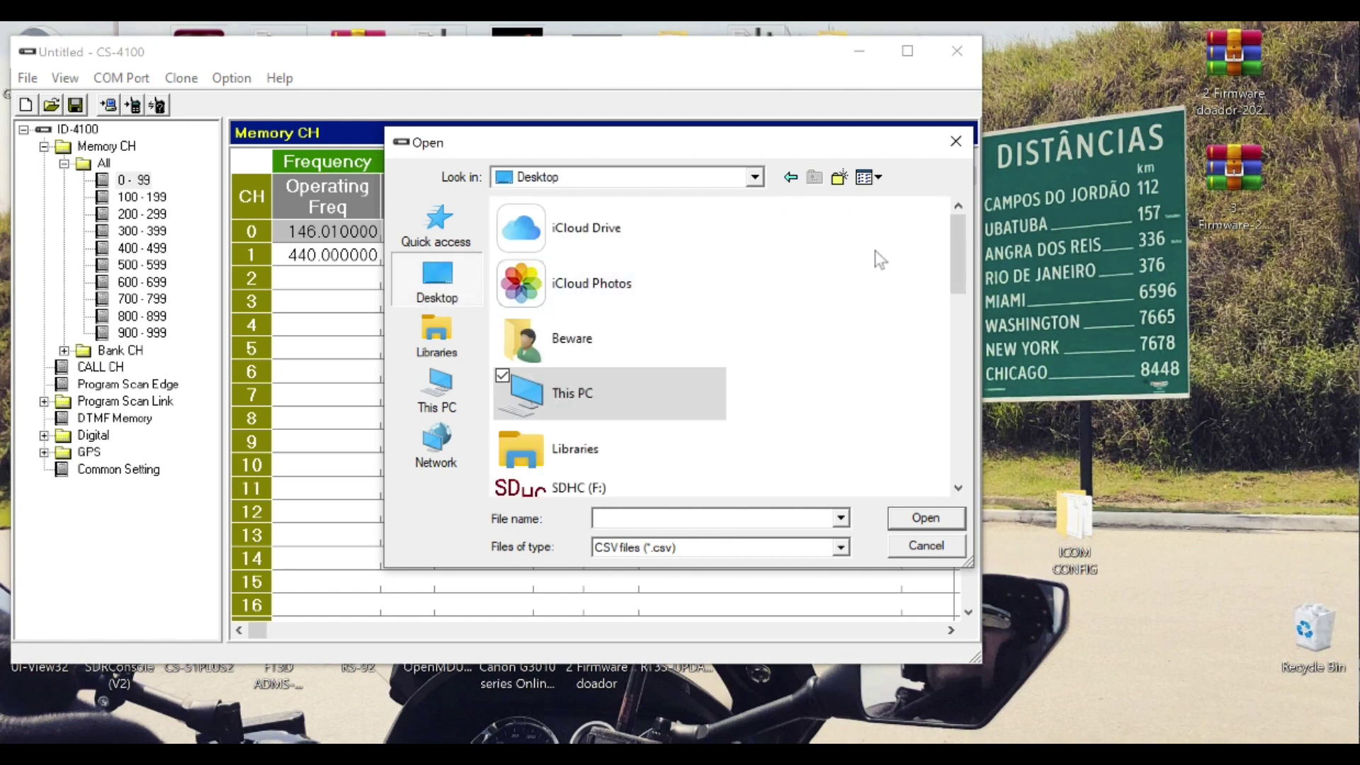
left_click_drag(952, 246, 950, 388)
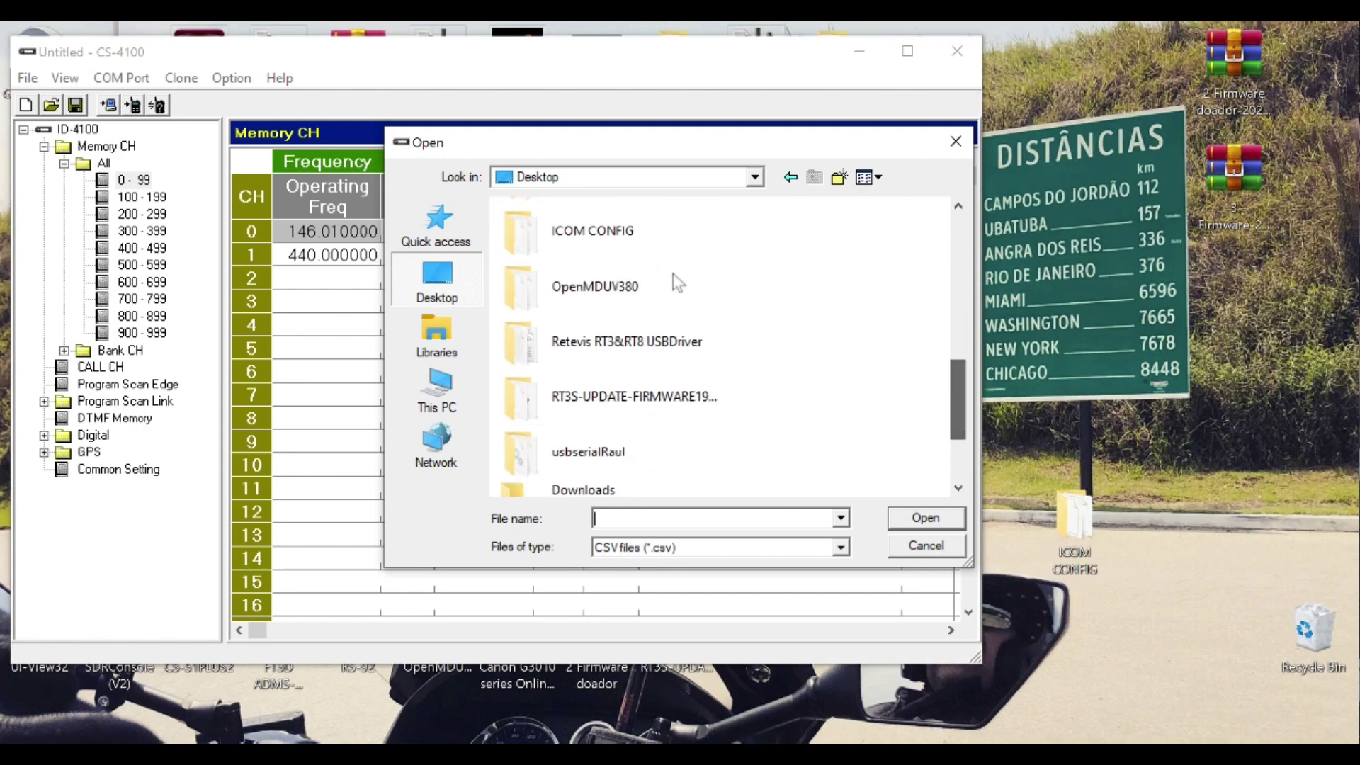
left_click(594, 233)
double_click(593, 226)
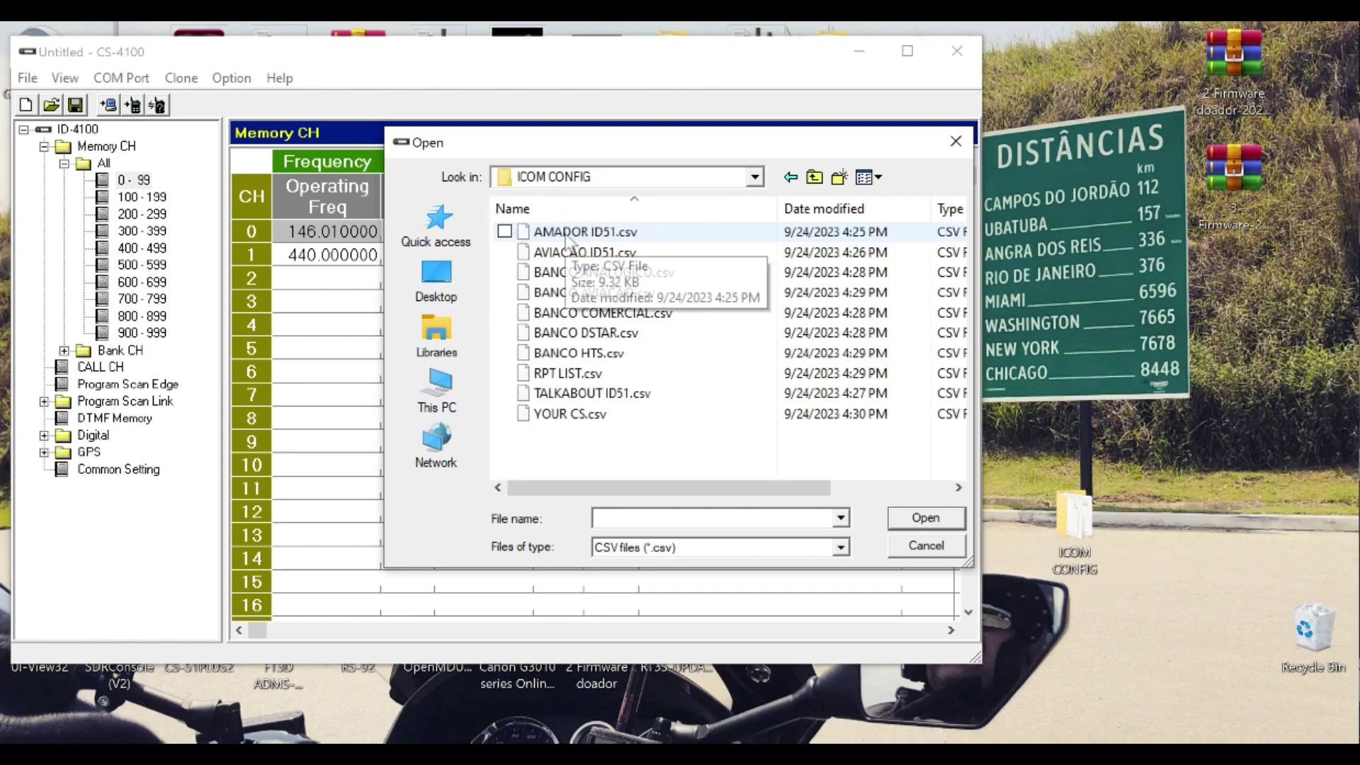
left_click(565, 234)
left_click(955, 520)
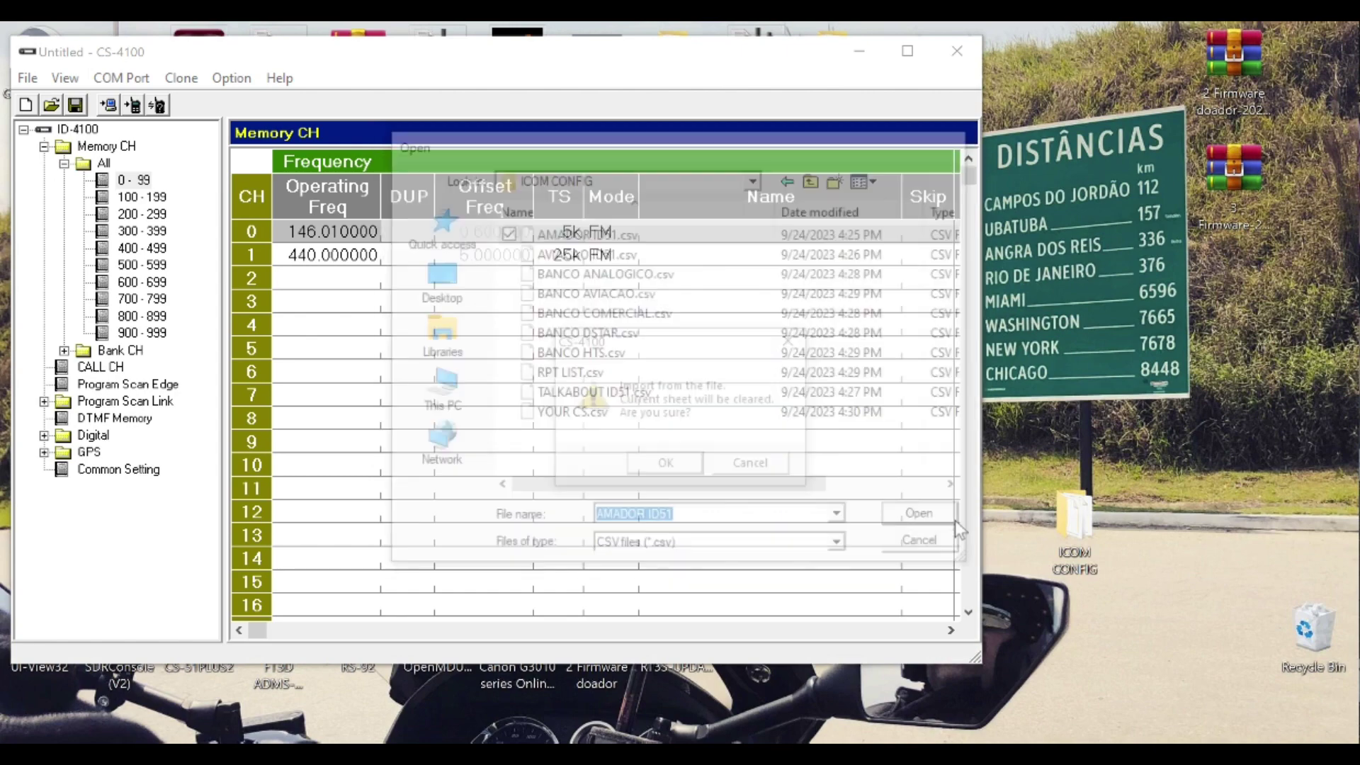
left_click(666, 466)
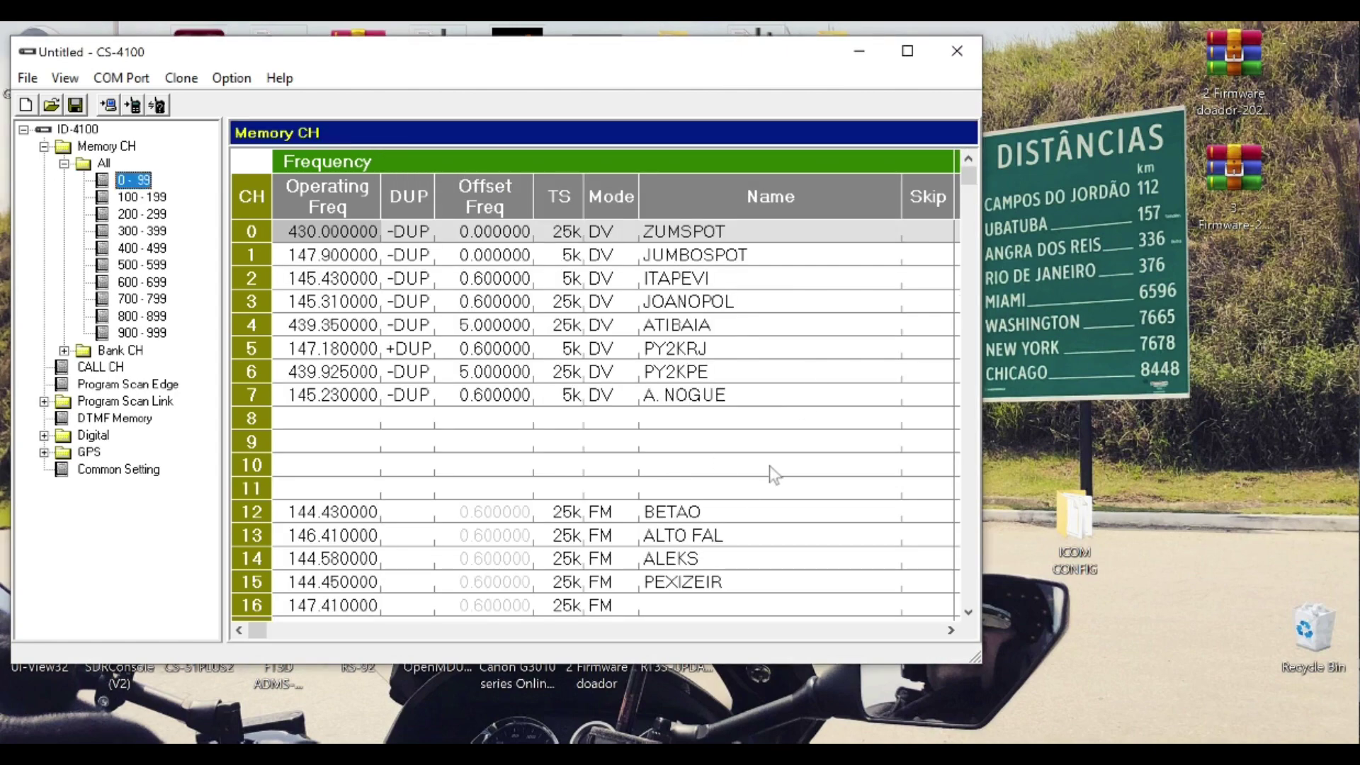
Step: Look through the imported channels down to channel 92 and close CS-4100 without saving the changes
left_click_drag(970, 178, 949, 559)
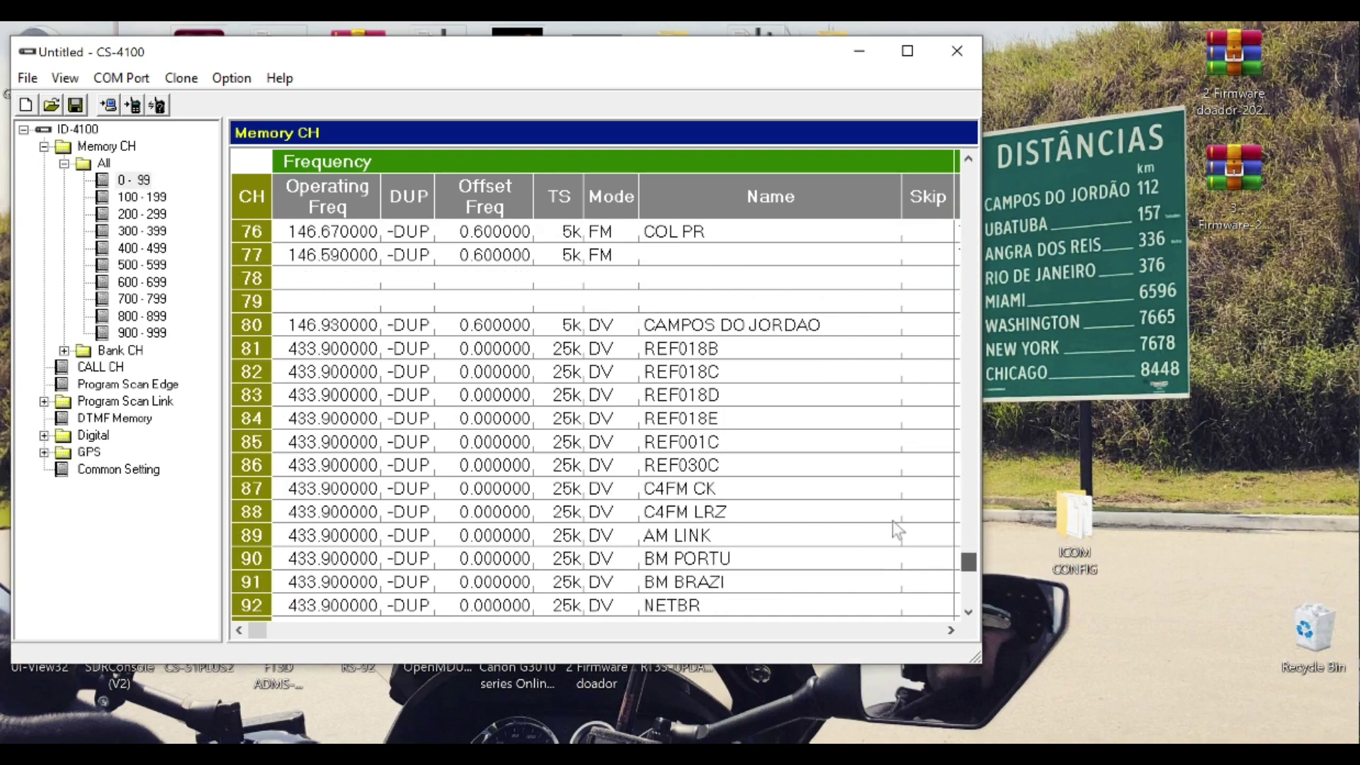
left_click(958, 56)
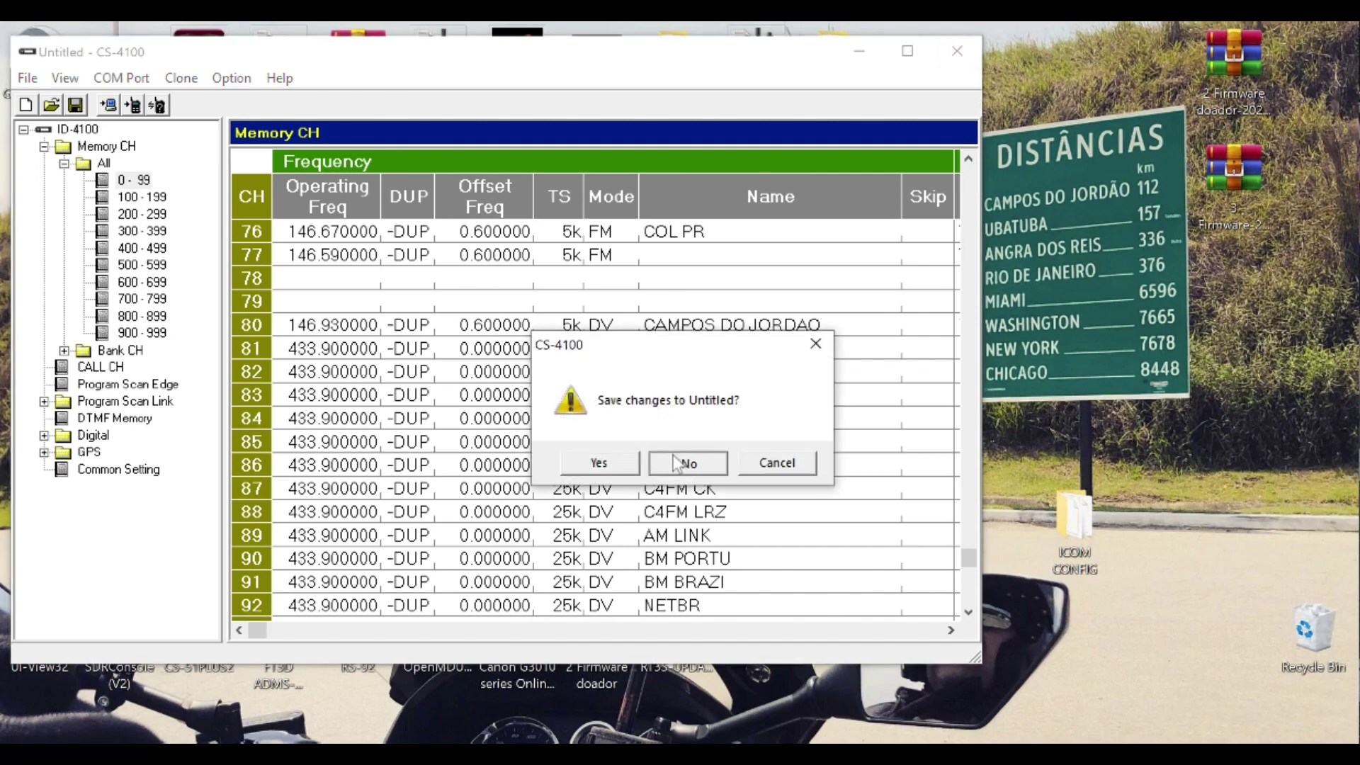
left_click(674, 462)
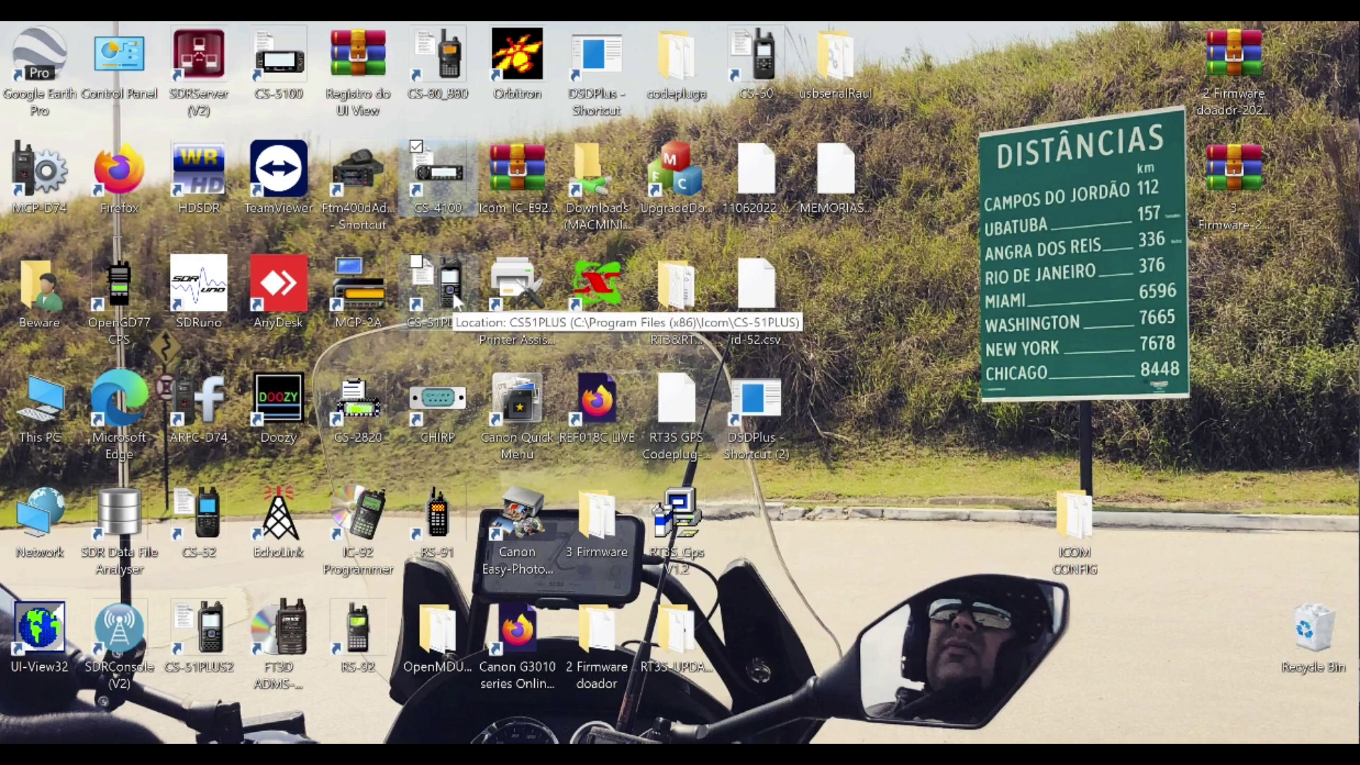
Step: Open CS-5100 from the desktop and show memory channels 0 - 99
double_click(281, 67)
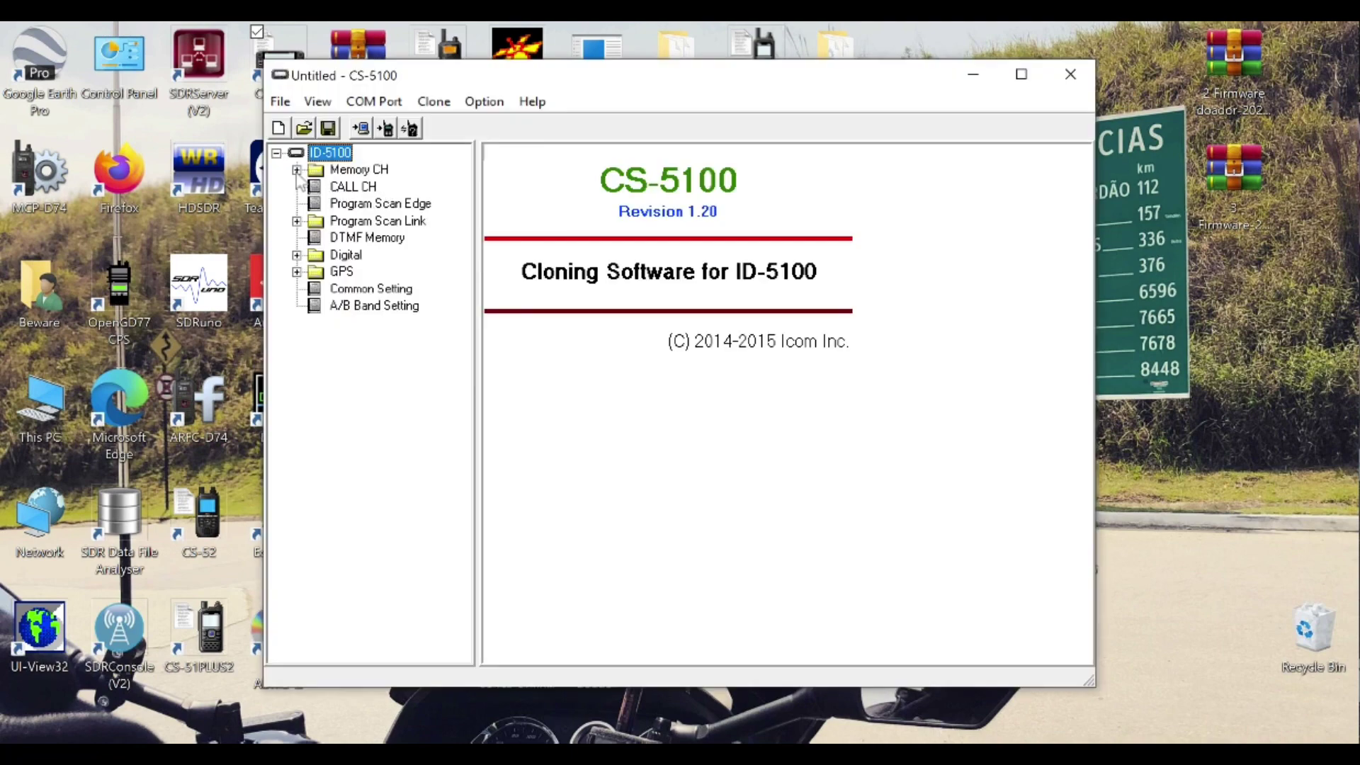
left_click(297, 170)
left_click(316, 187)
left_click(379, 204)
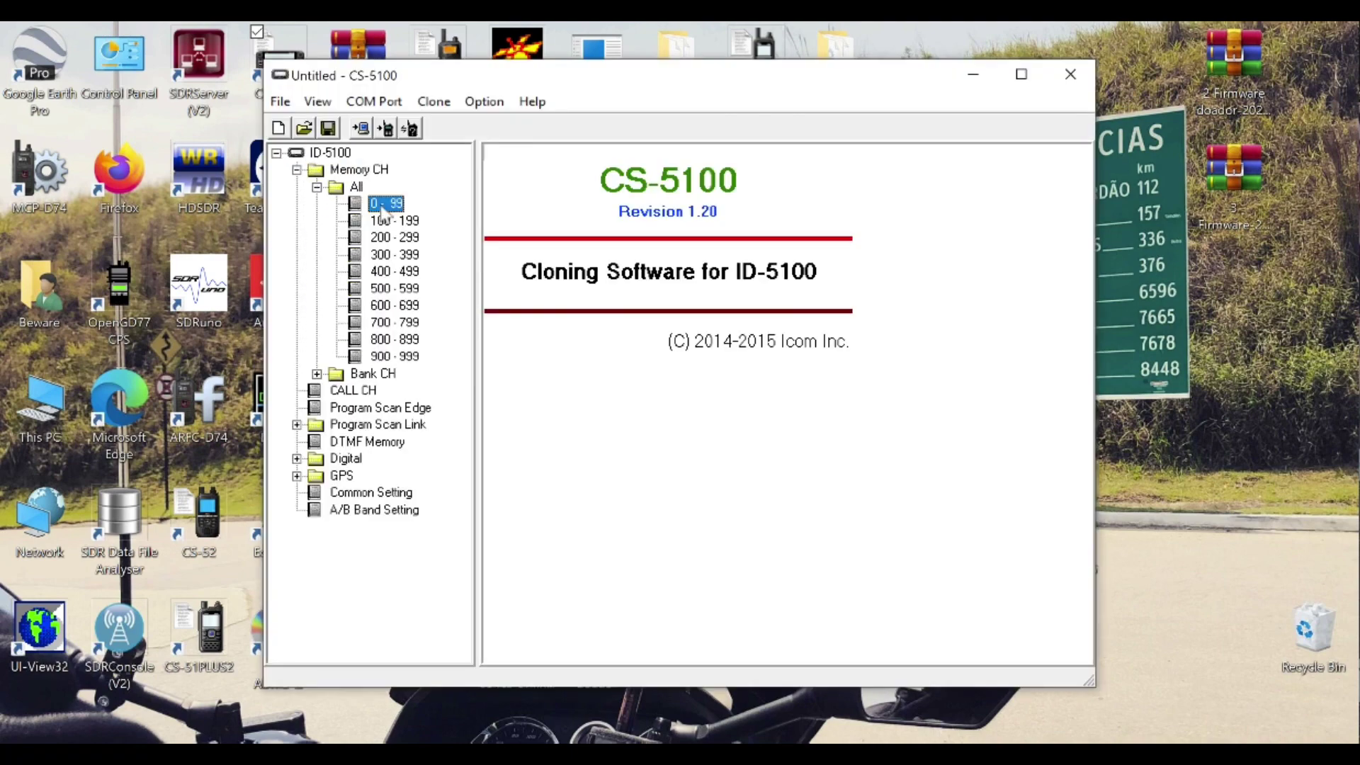
Step: Import AMADOR ID51.csv from the ICOM CONFIG desktop folder into memory channels 0 - 99, accepting that the current sheet is cleared
left_click(280, 103)
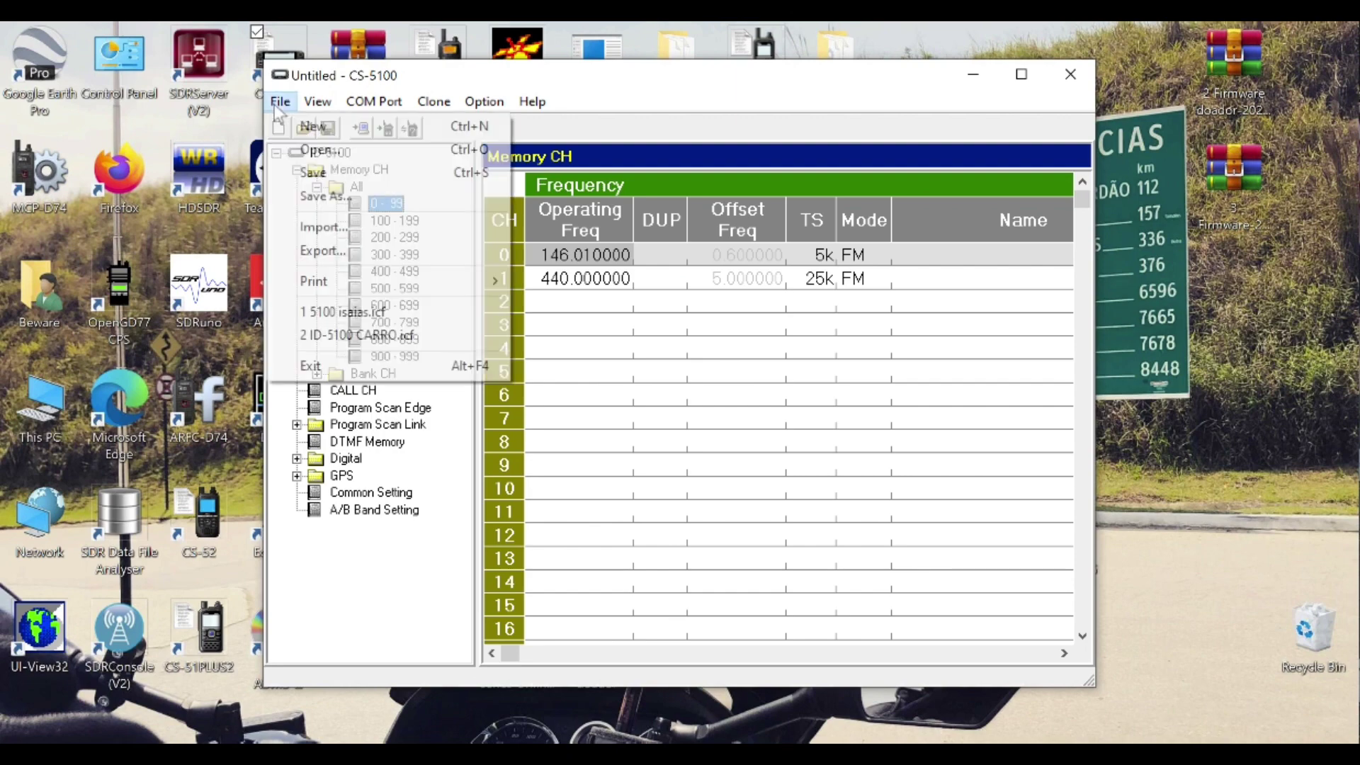
left_click(314, 230)
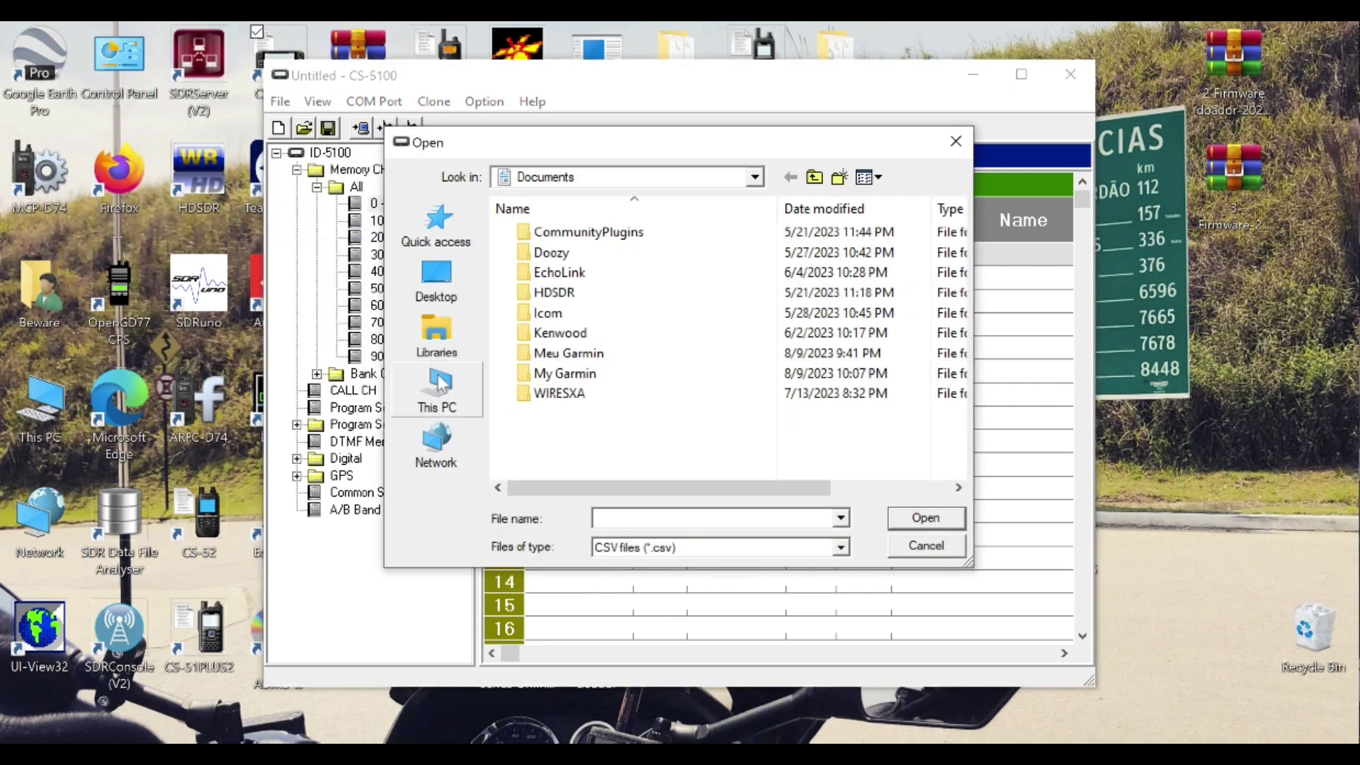
left_click(437, 283)
scroll(666, 361, "down", 5)
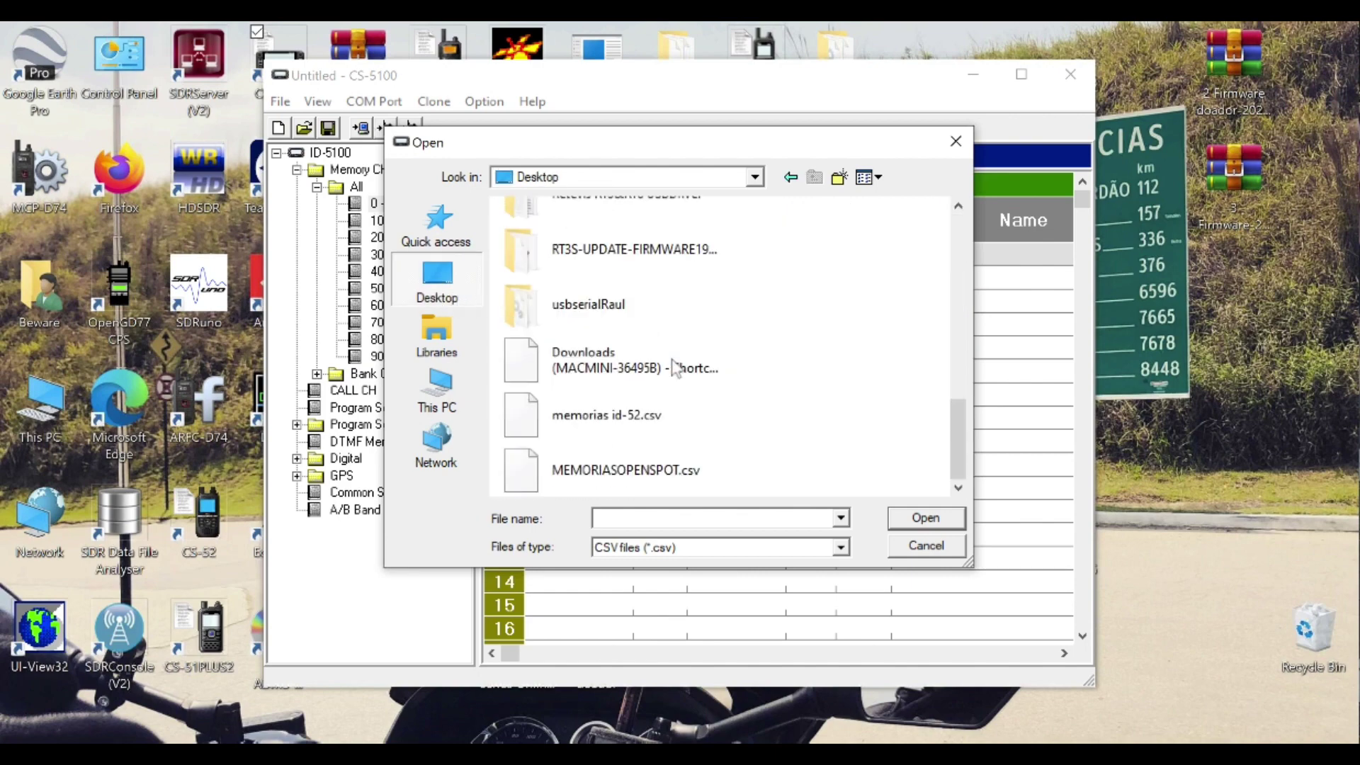
scroll(584, 349, "up", 3)
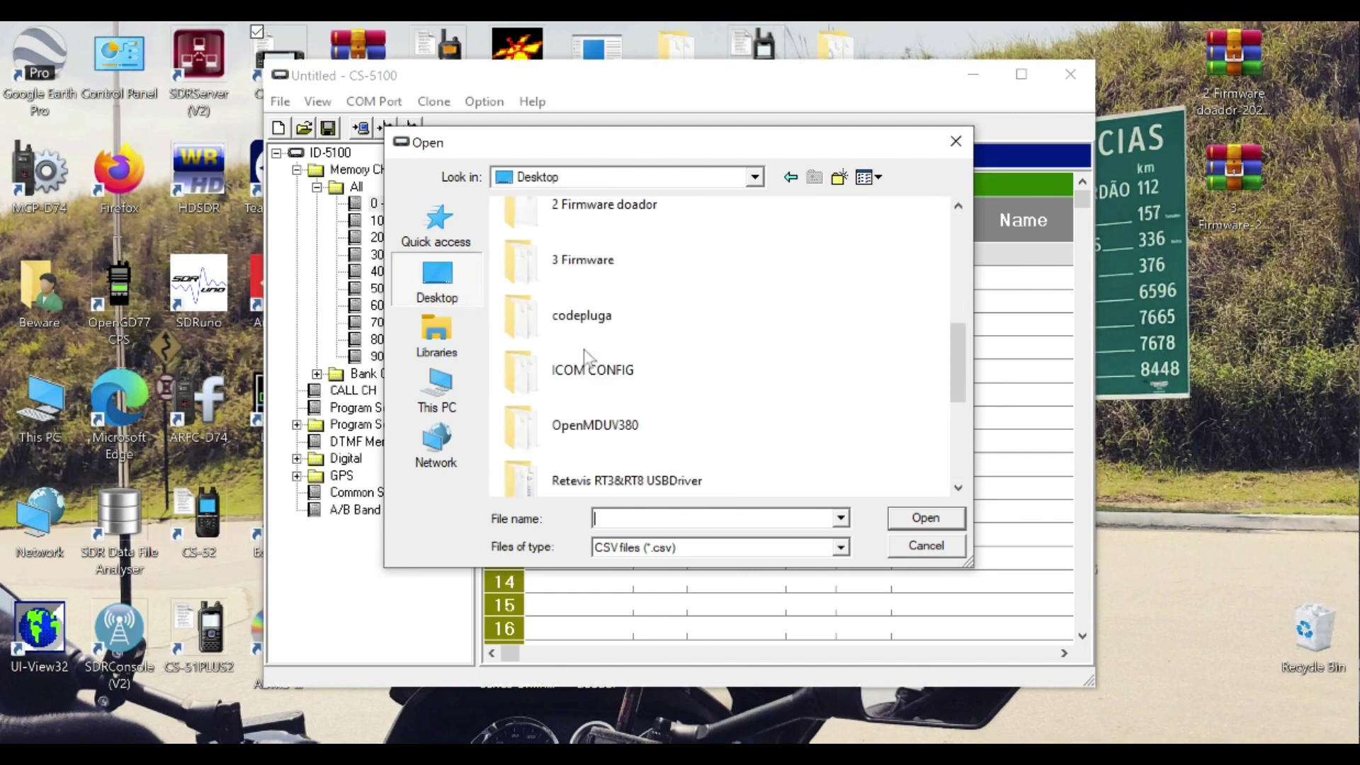
double_click(585, 361)
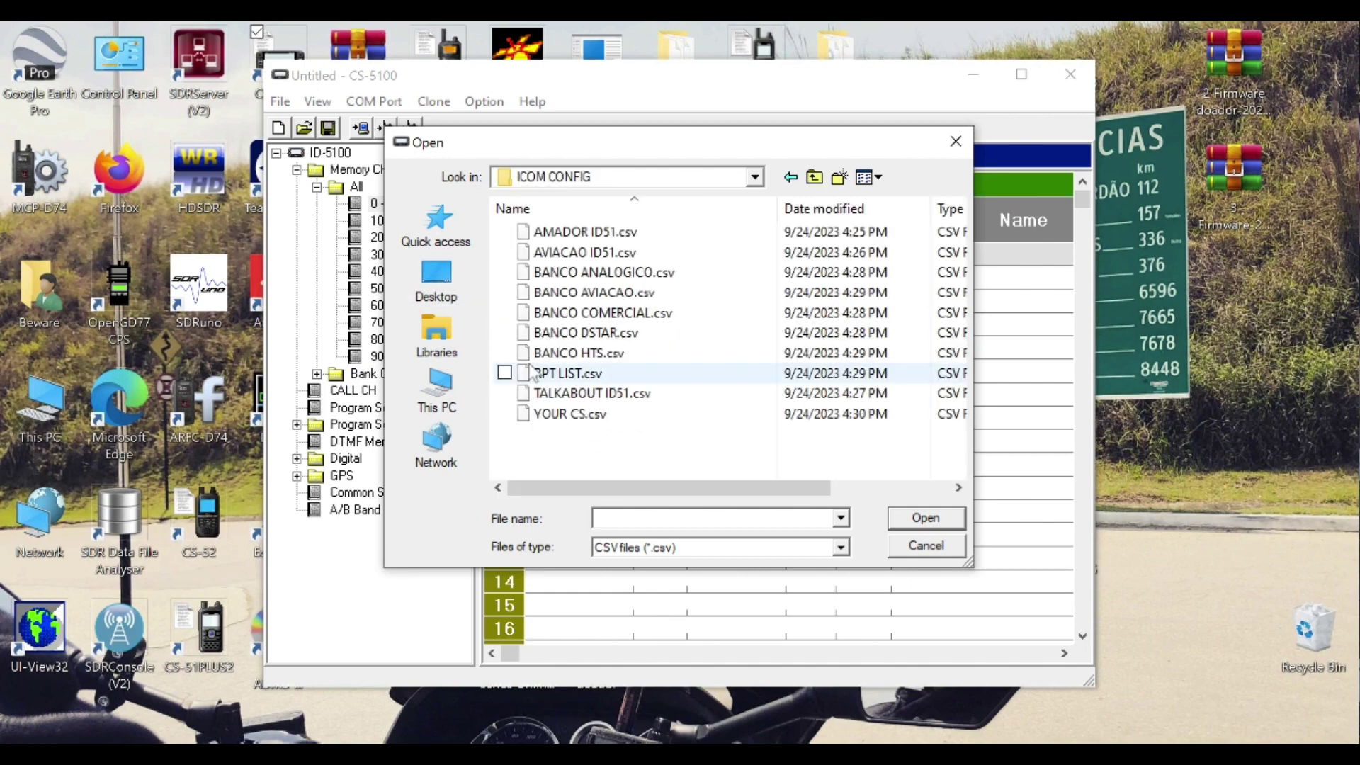
double_click(602, 232)
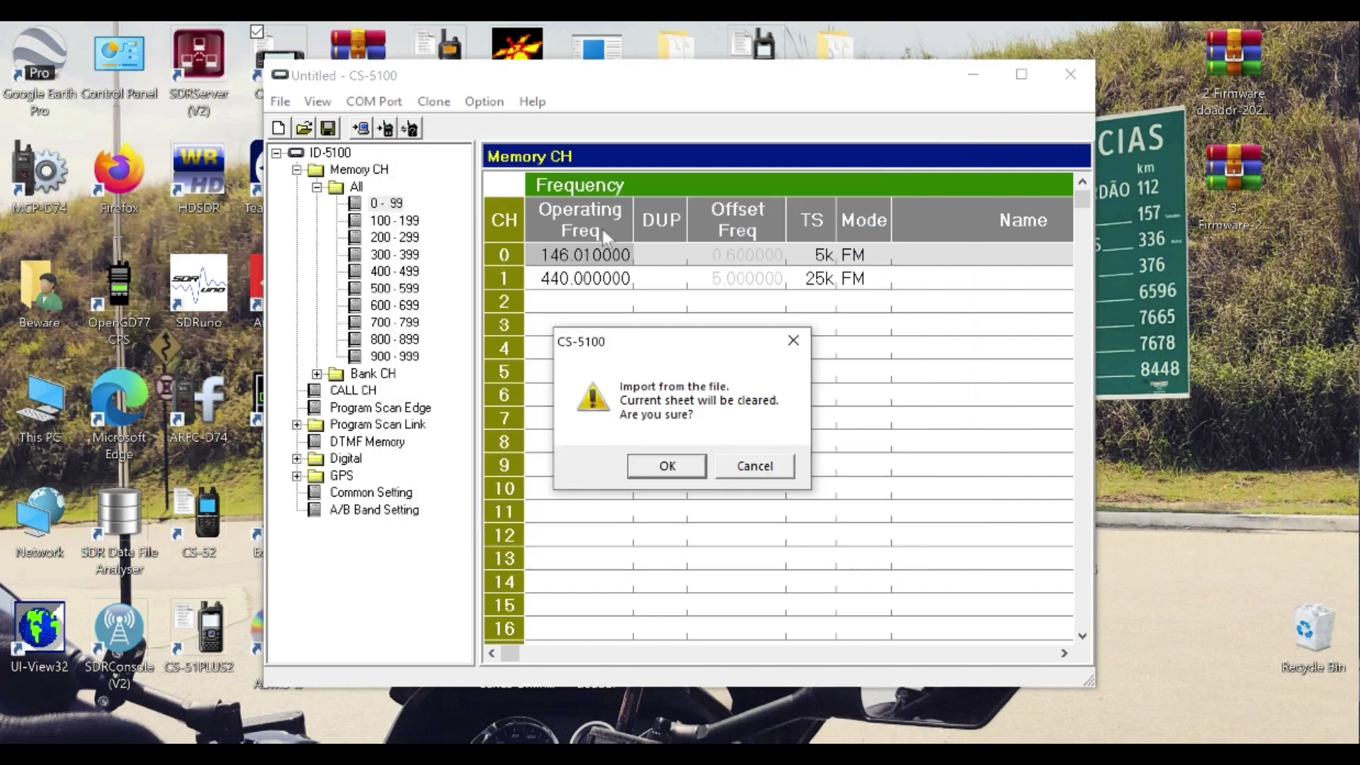
left_click(648, 461)
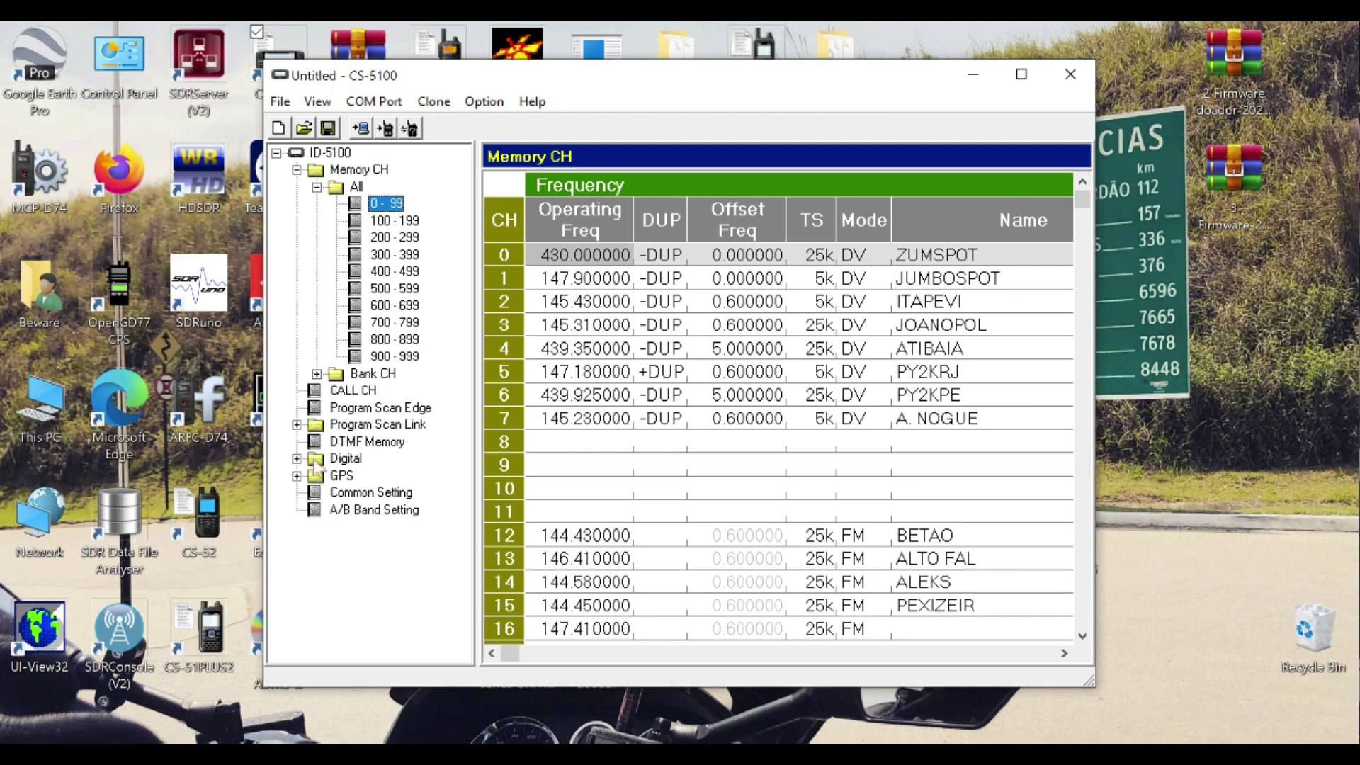
Step: Expand the Digital section's Repeater List and import RPT LIST.csv for all groups, accepting that the existing list is cleared
left_click(297, 458)
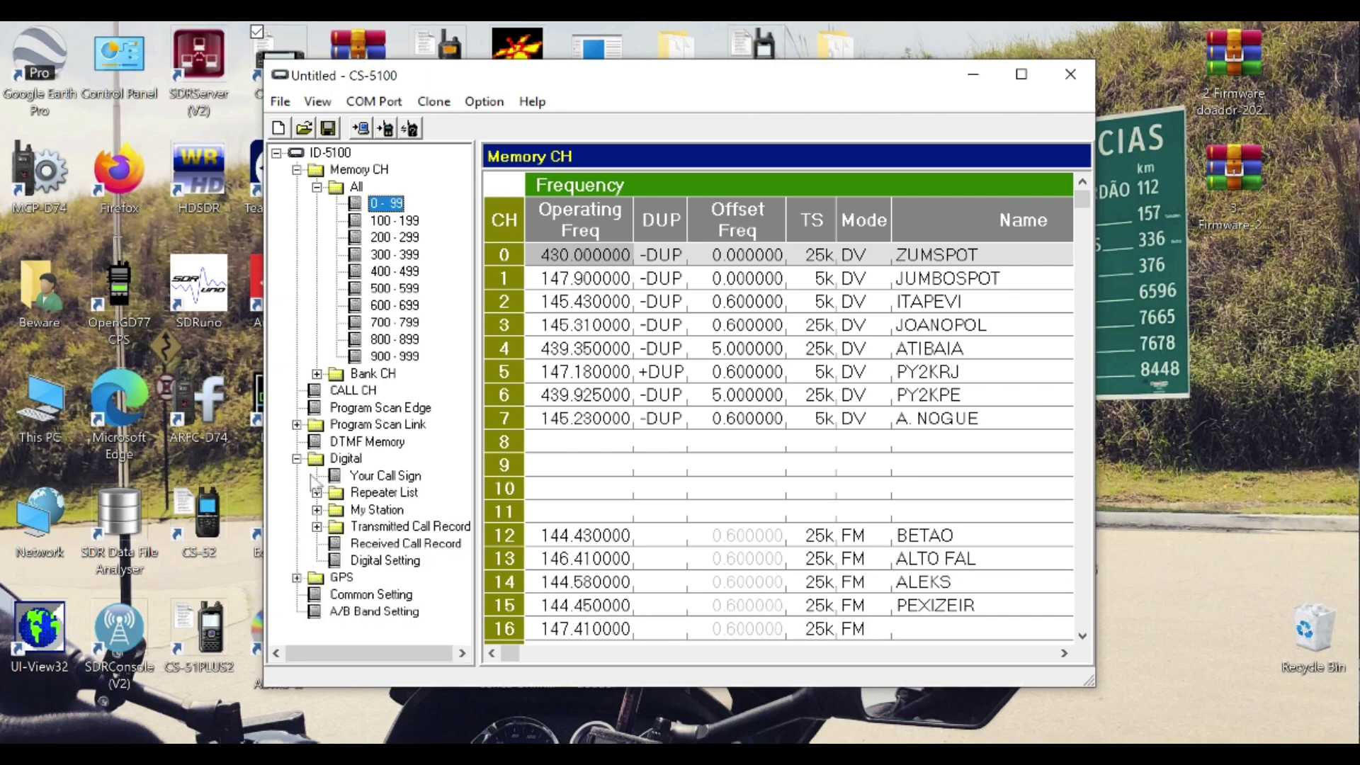
left_click(340, 496)
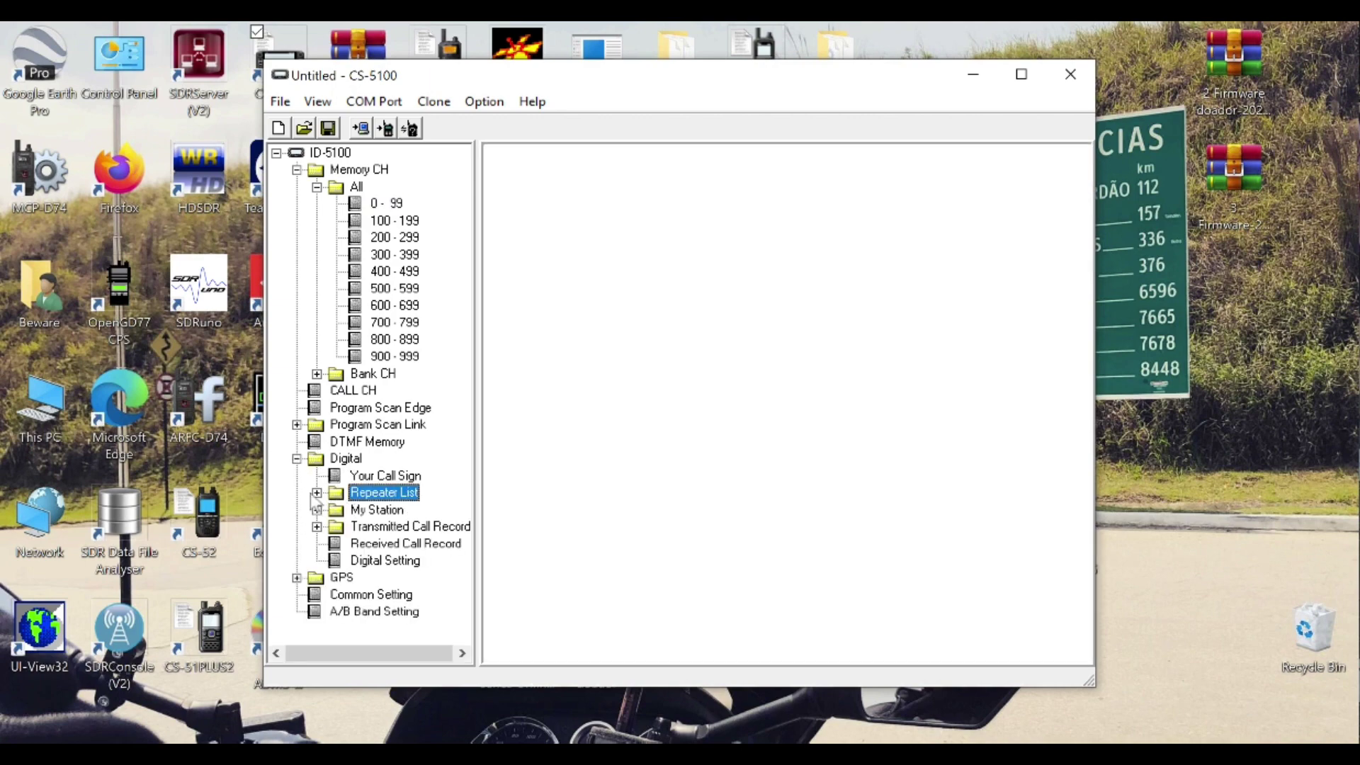
left_click(316, 492)
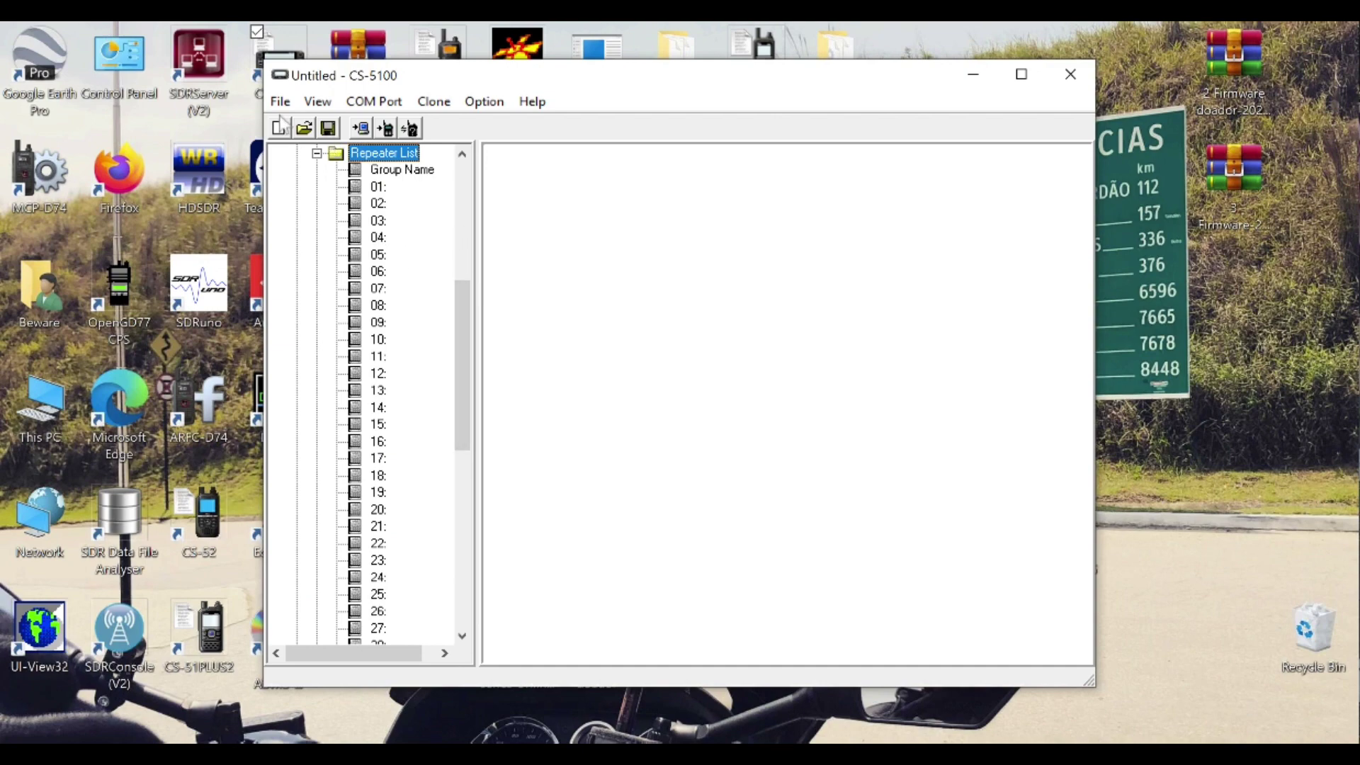
left_click(280, 102)
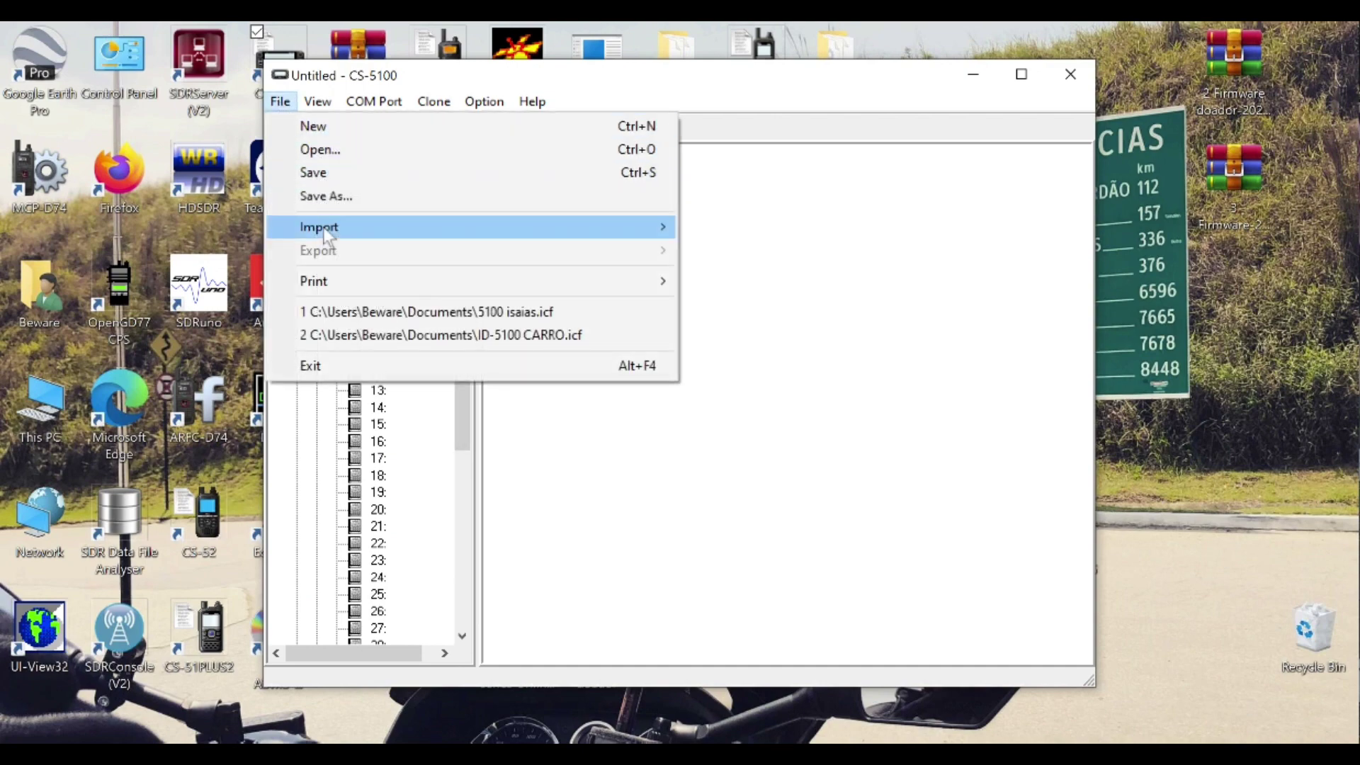
mouse_move(319, 226)
left_click(720, 251)
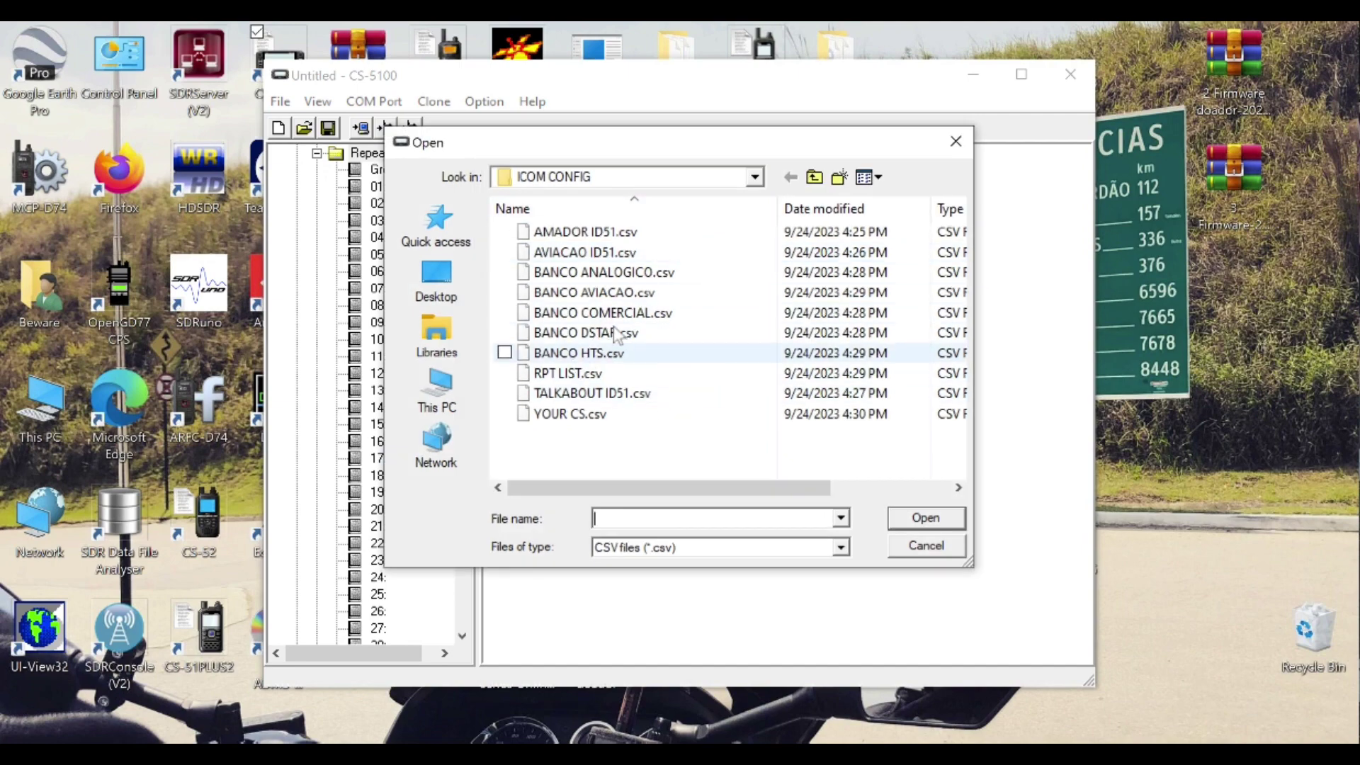
left_click(586, 375)
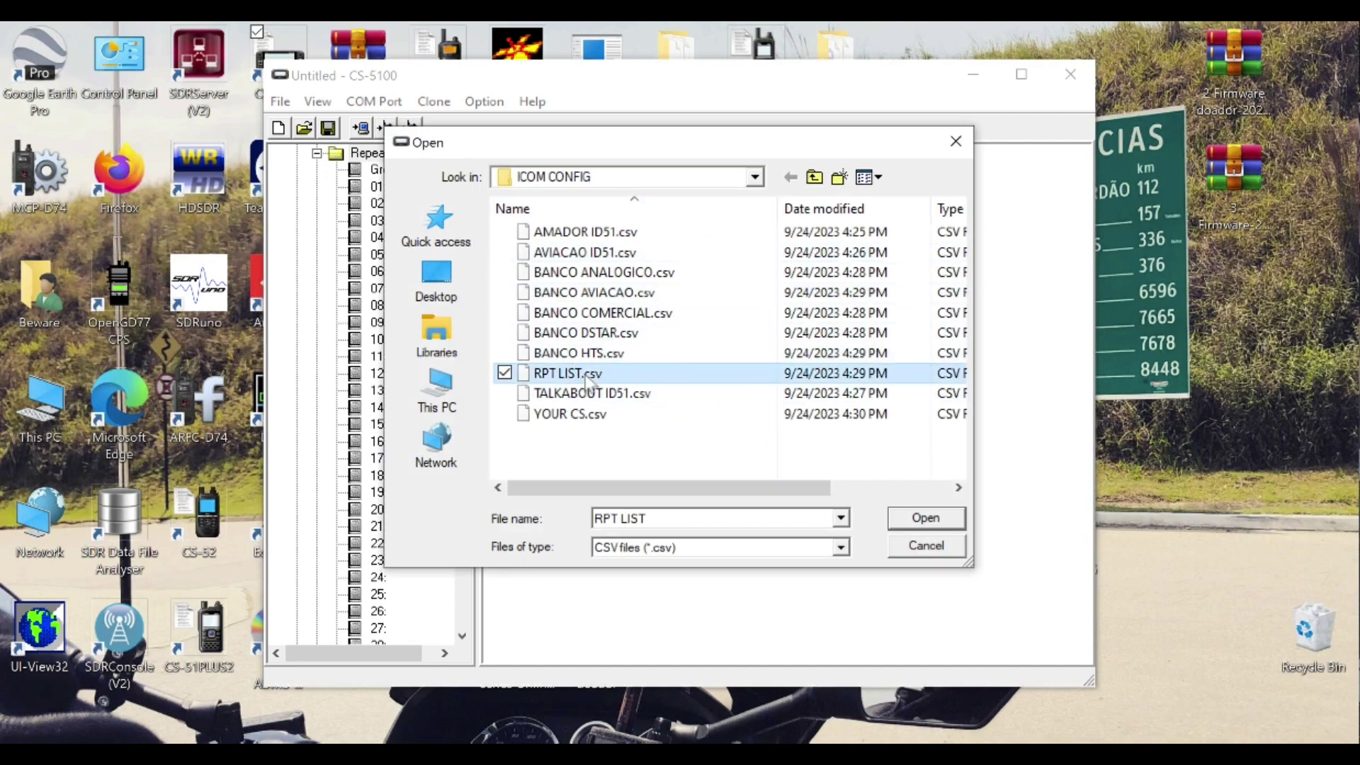
left_click(946, 522)
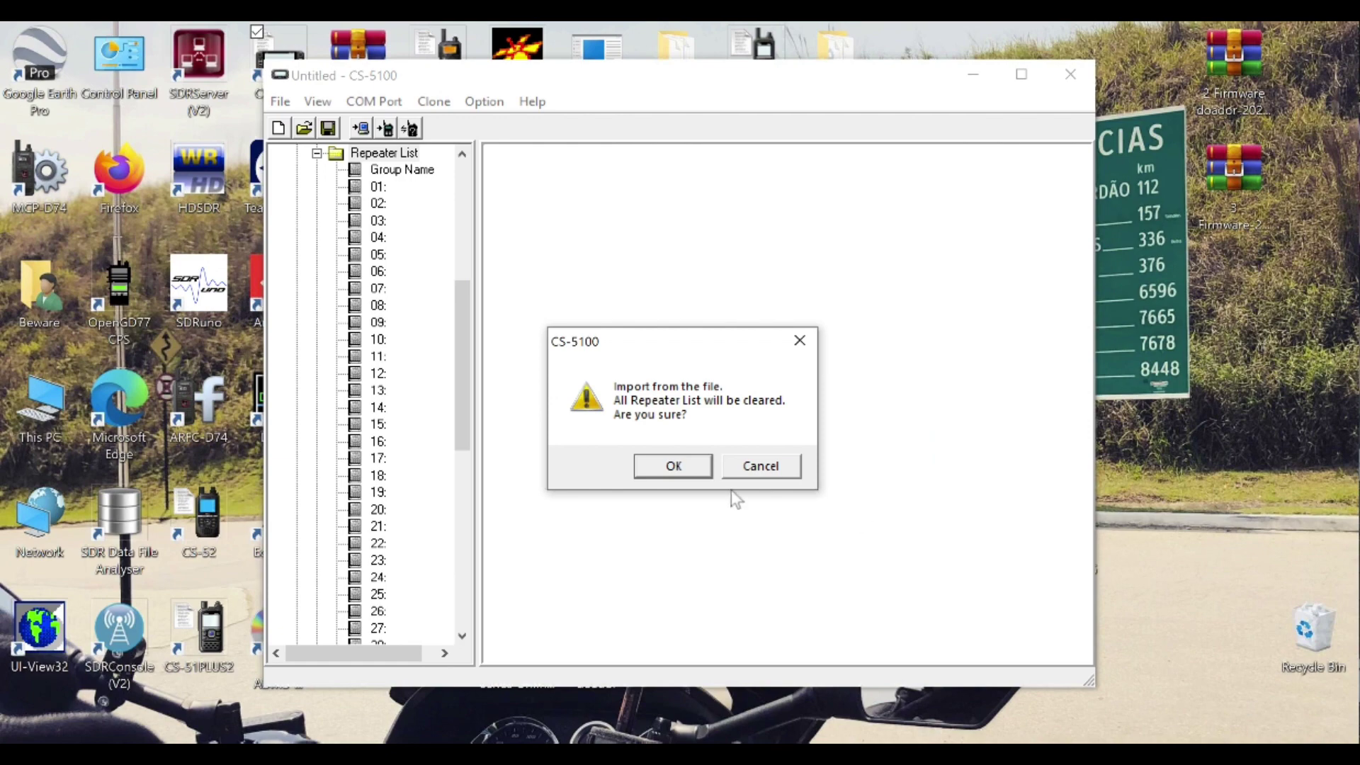
left_click(674, 461)
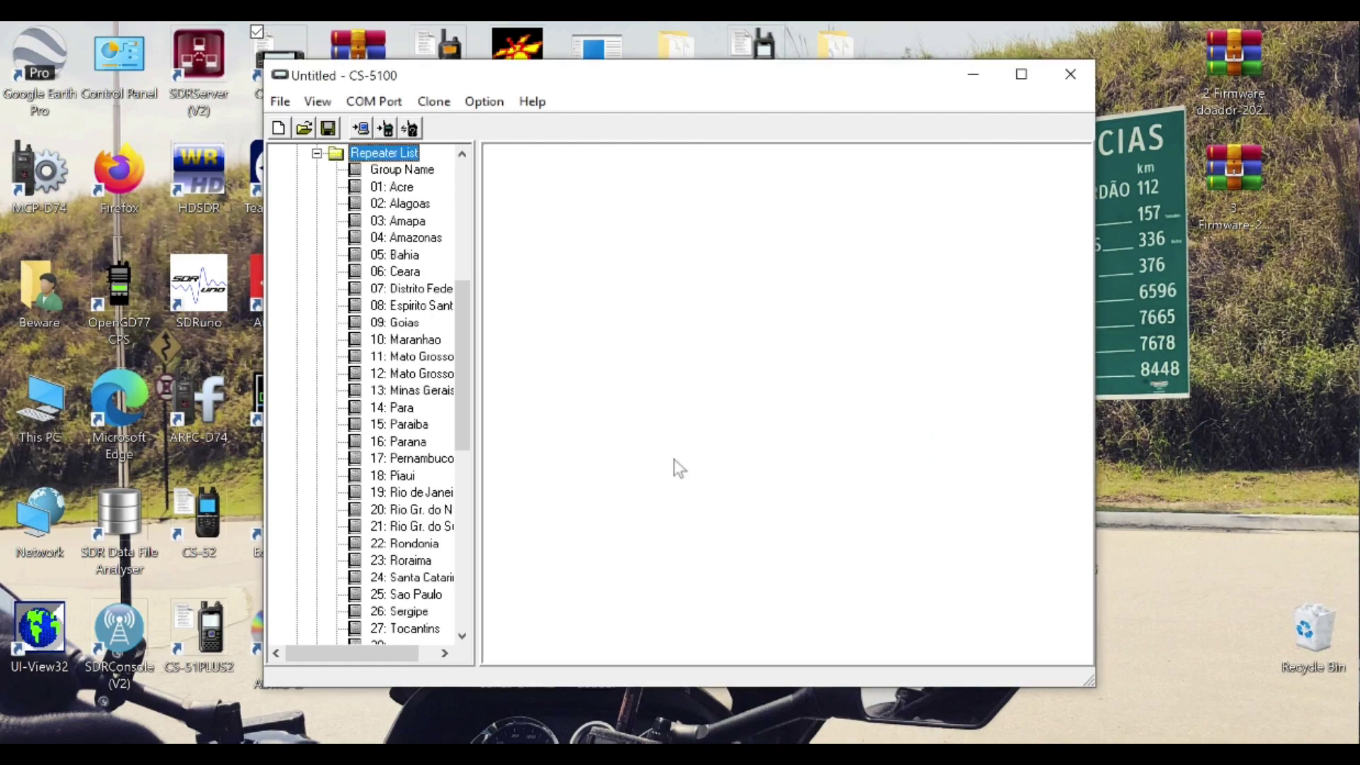
Step: View the repeaters in group 08: Espirito Santo and close CS-5100 without saving the changes
left_click(425, 373)
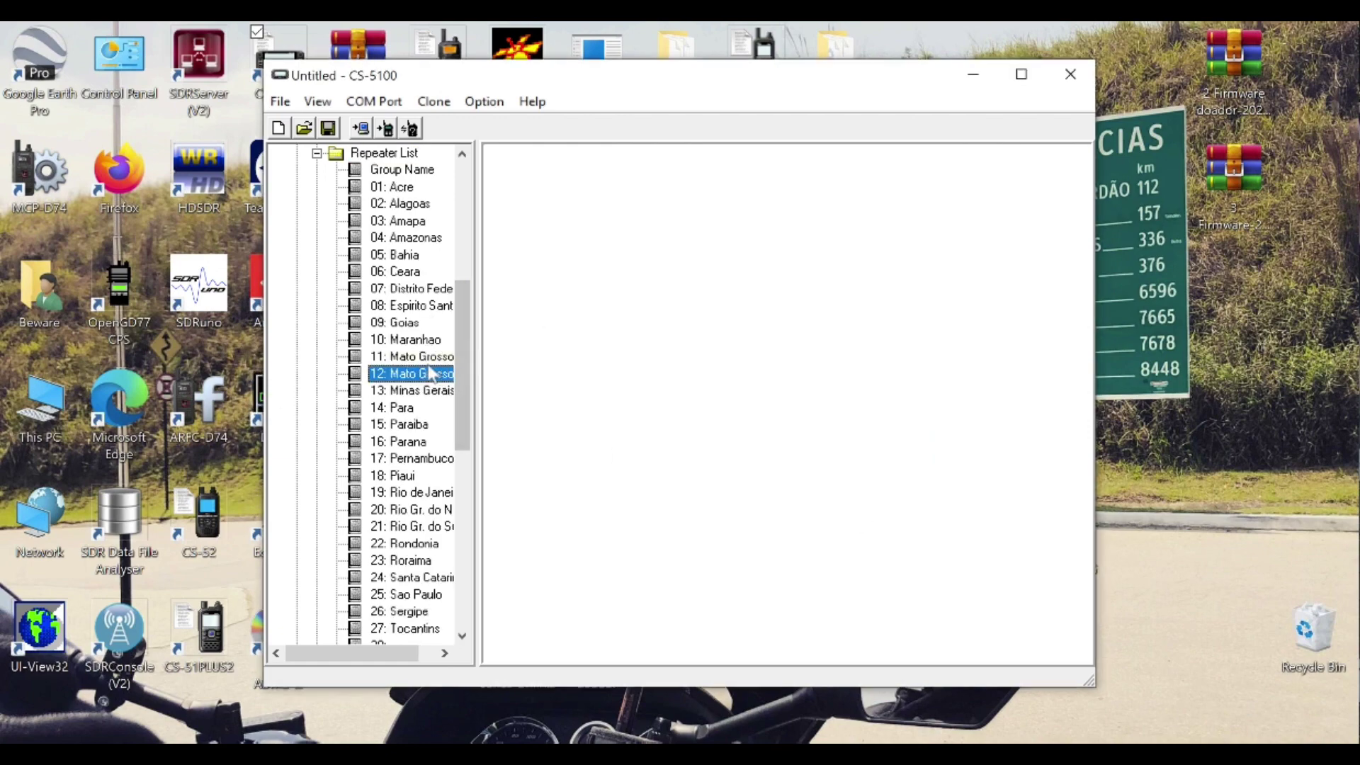
left_click(422, 305)
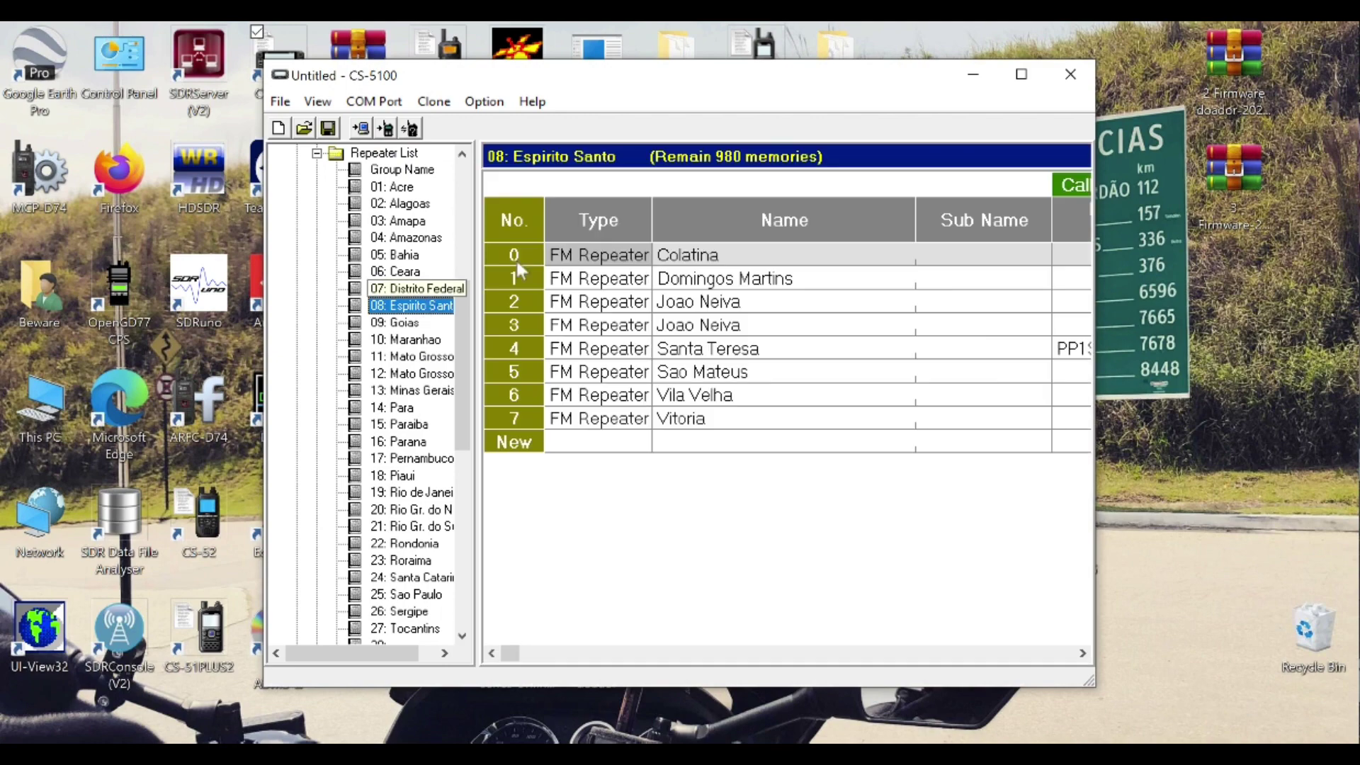
left_click(1070, 75)
left_click(686, 462)
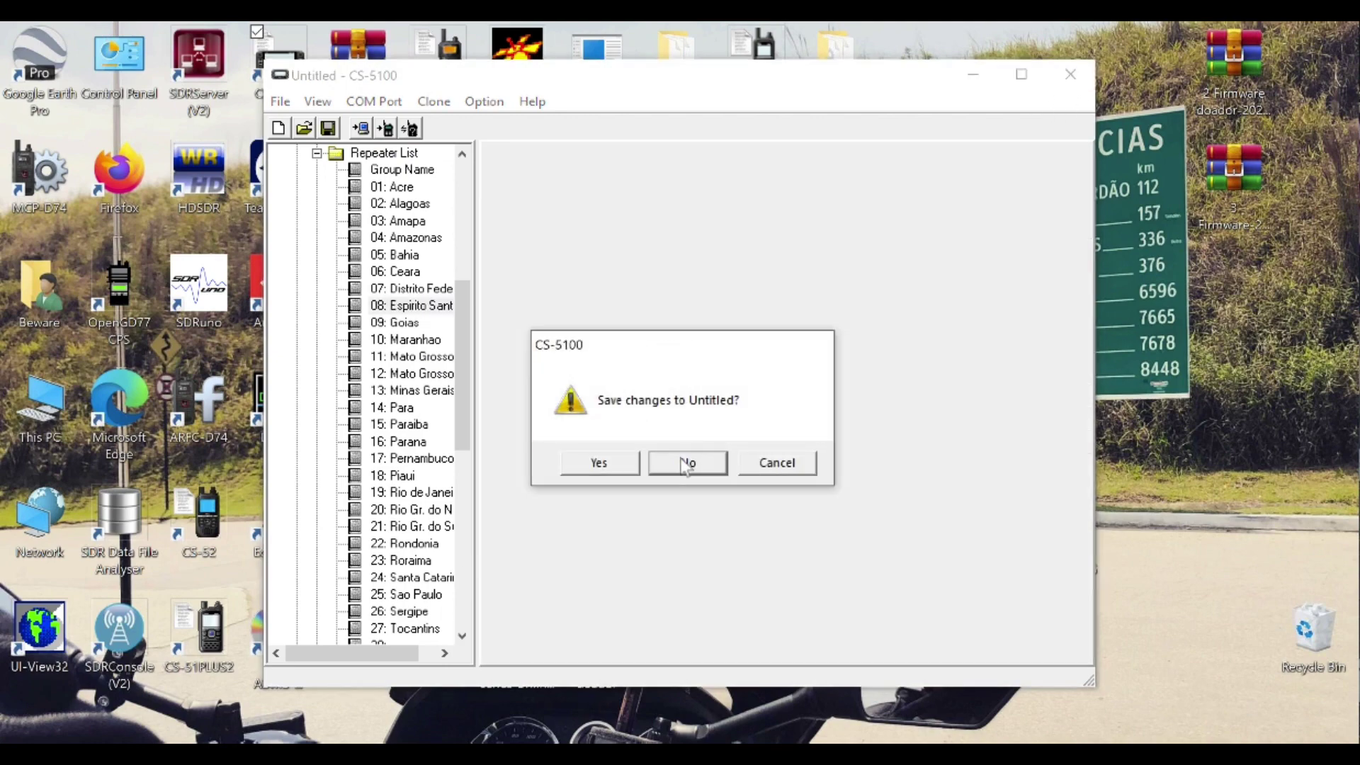